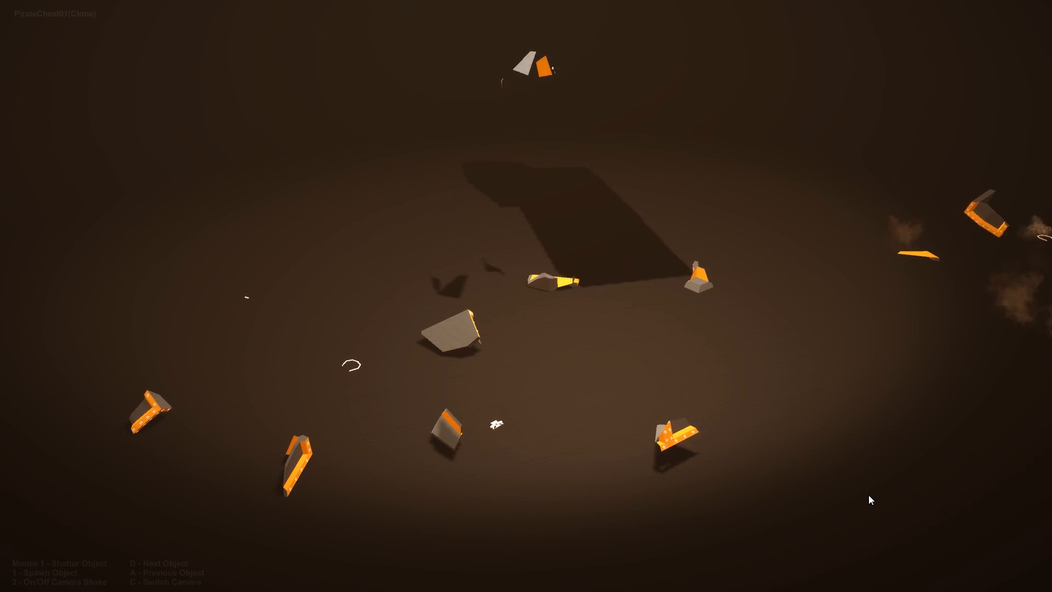
Spawn the pirate chest and shatter it, switch to the ammo box and shatter that as well
key(1)
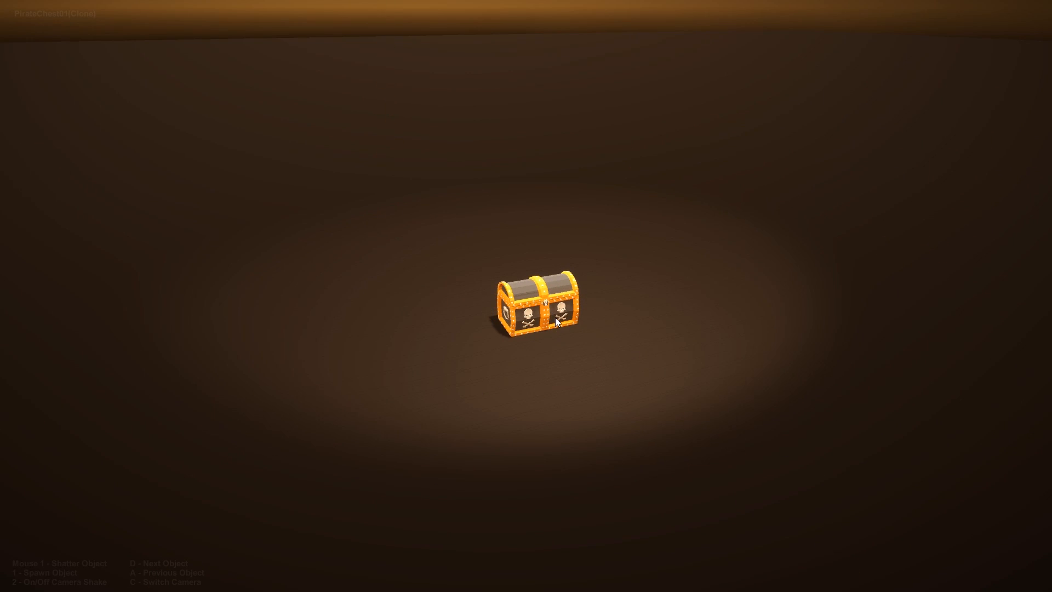
click(555, 319)
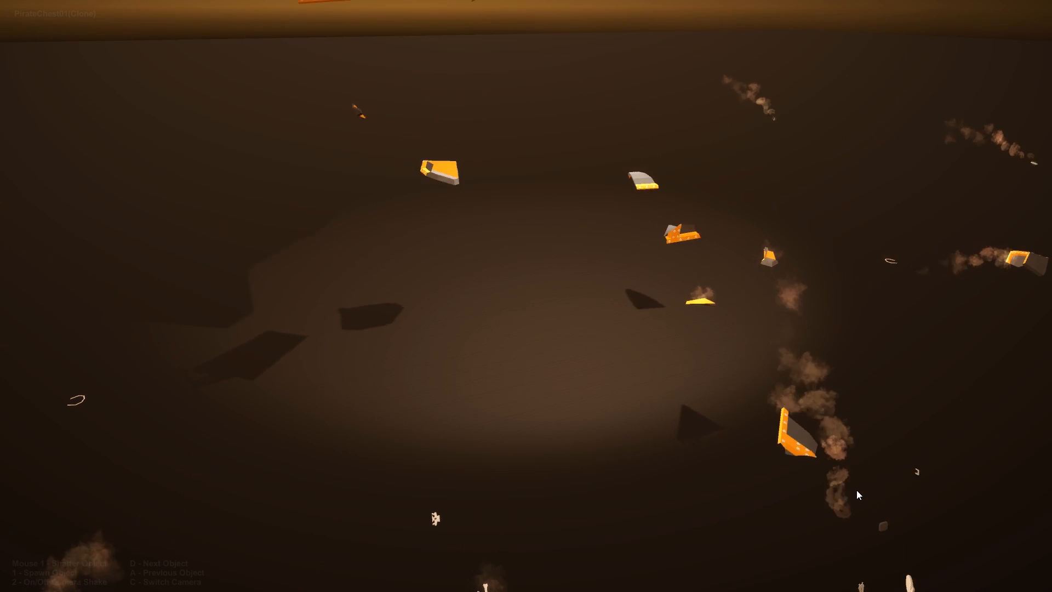
key(d)
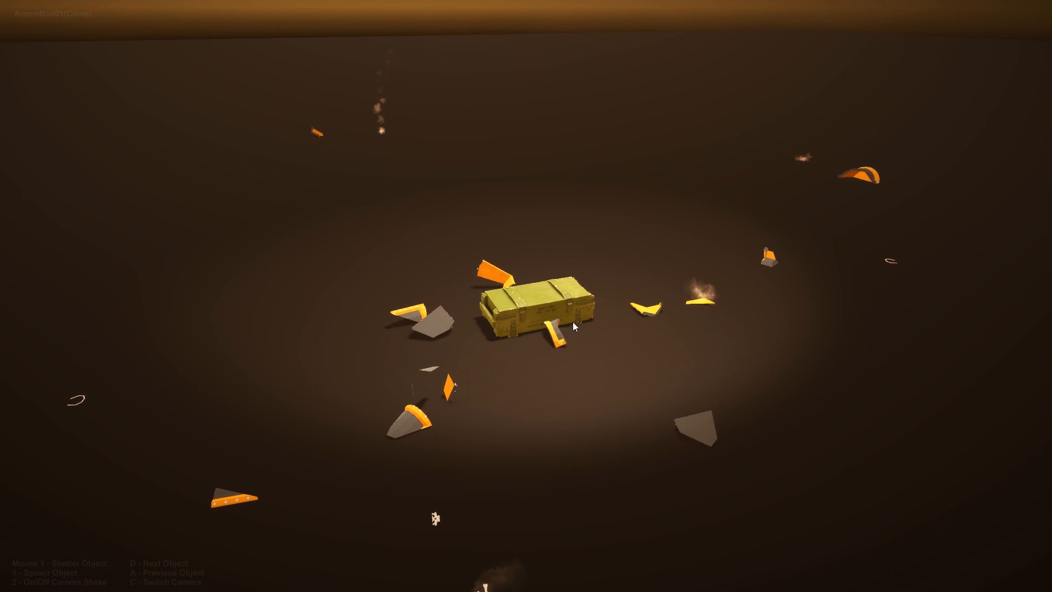
click(554, 305)
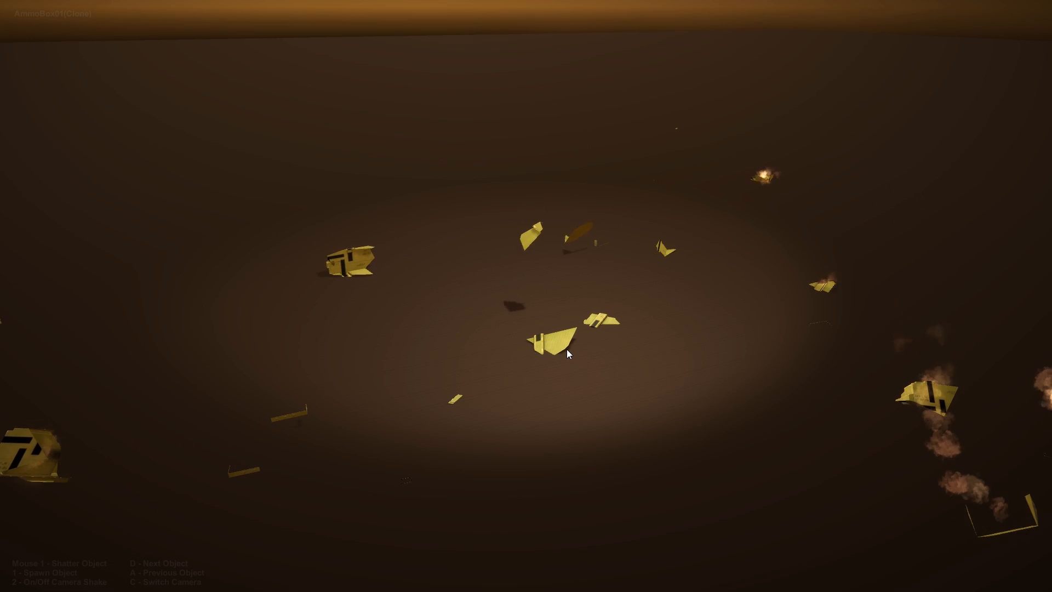
Switch to the big barrel and shatter it repeatedly, respawning it each time
key(d)
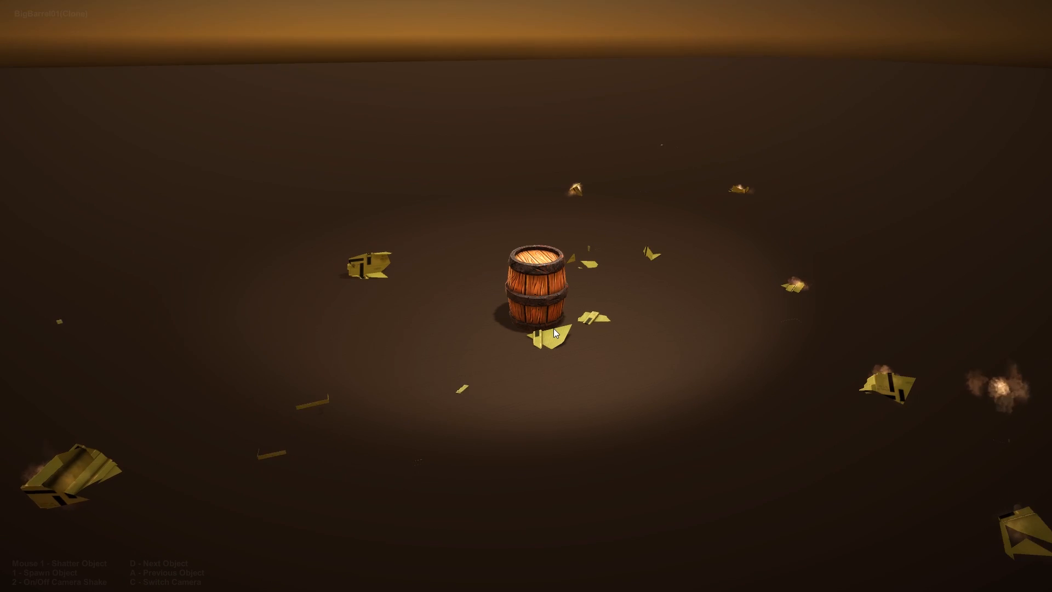
click(550, 291)
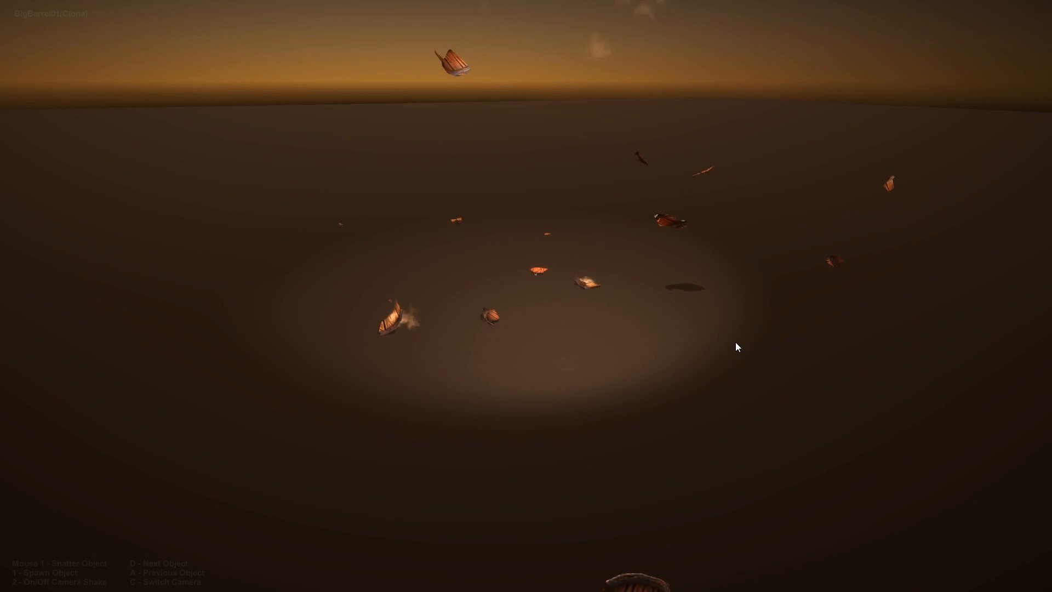
key(1)
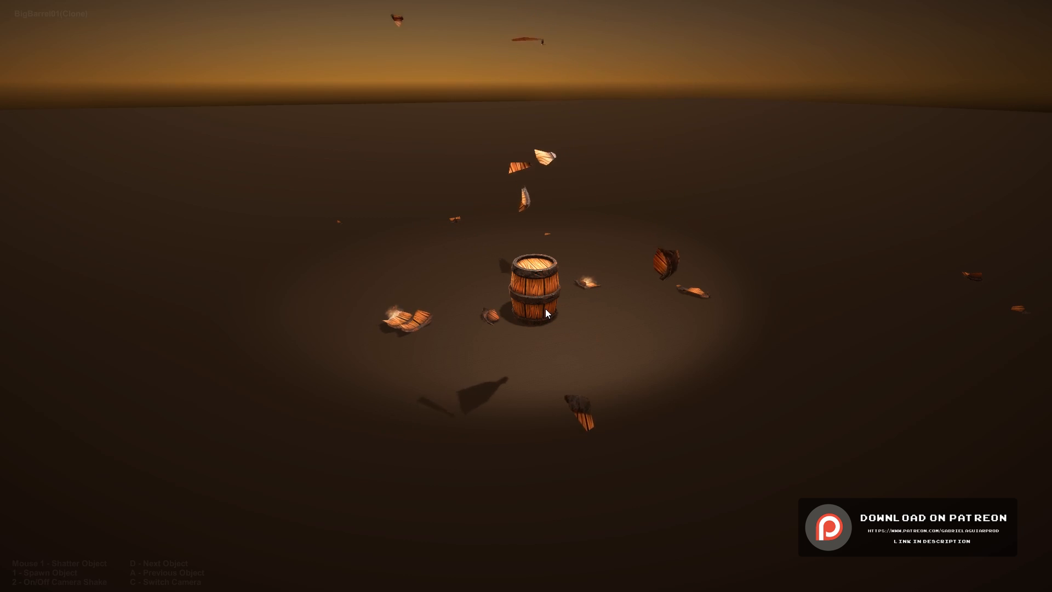
click(546, 310)
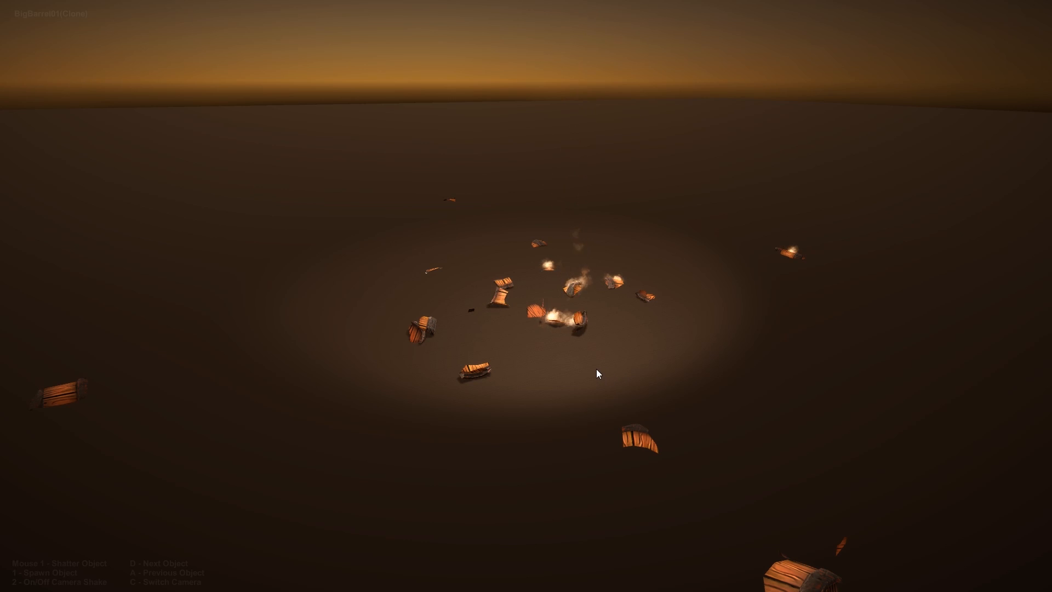
key(1)
click(539, 289)
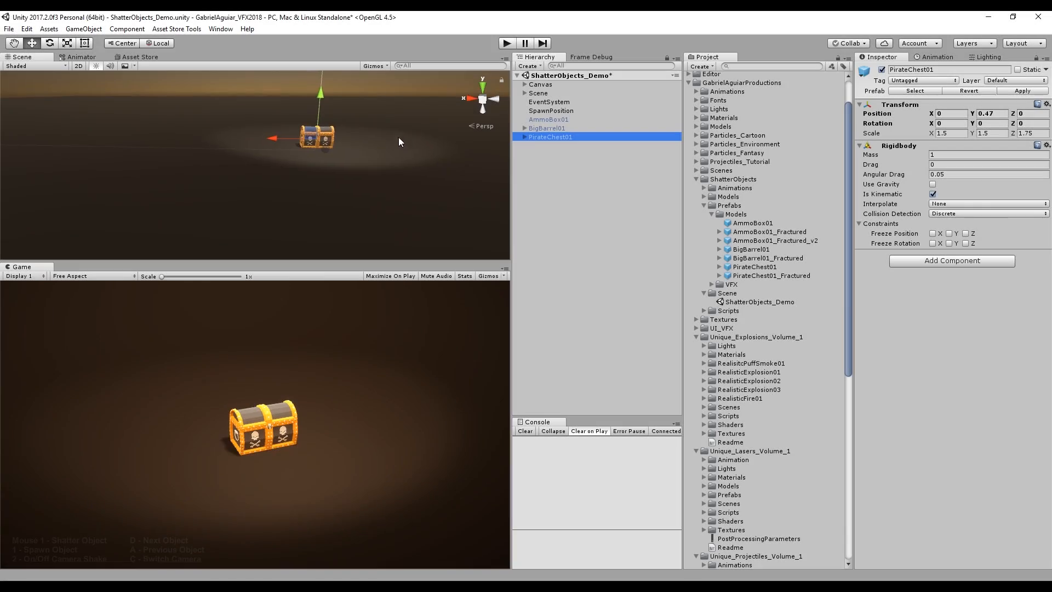
alt+drag(399, 141, 433, 219)
scroll(352, 223, up, 5)
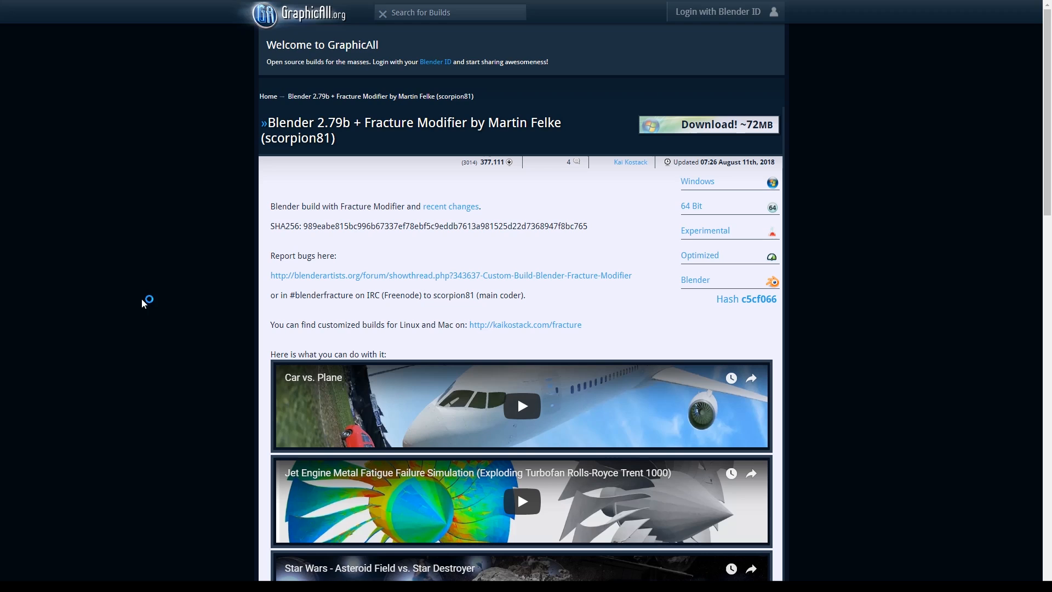
Look through the GraphicAll page for the Blender 2.79b + Fracture Modifier build, down to its comments
scroll(150, 290, down, 3)
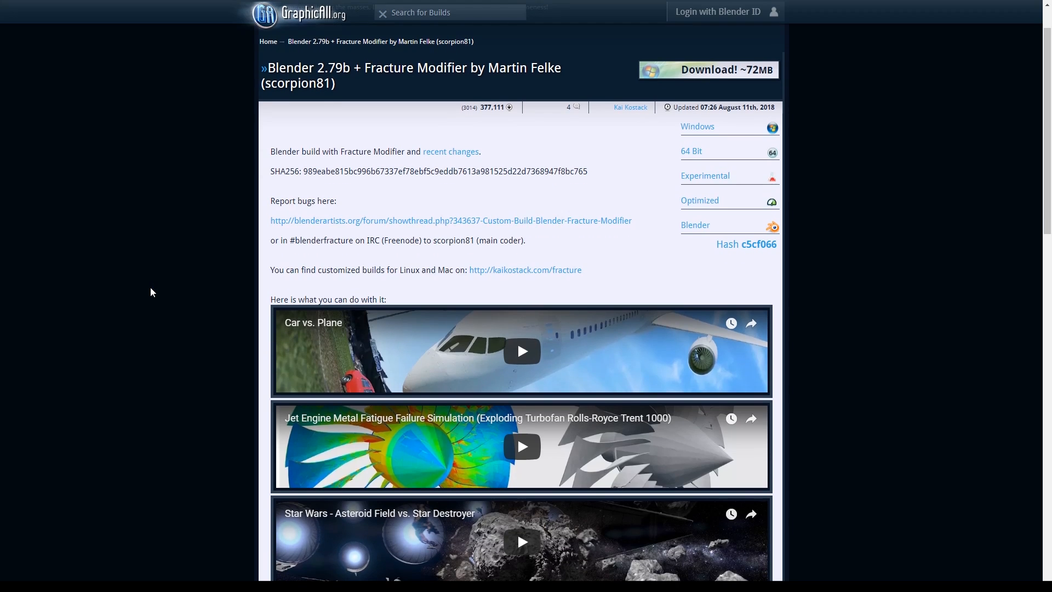
scroll(512, 226, up, 3)
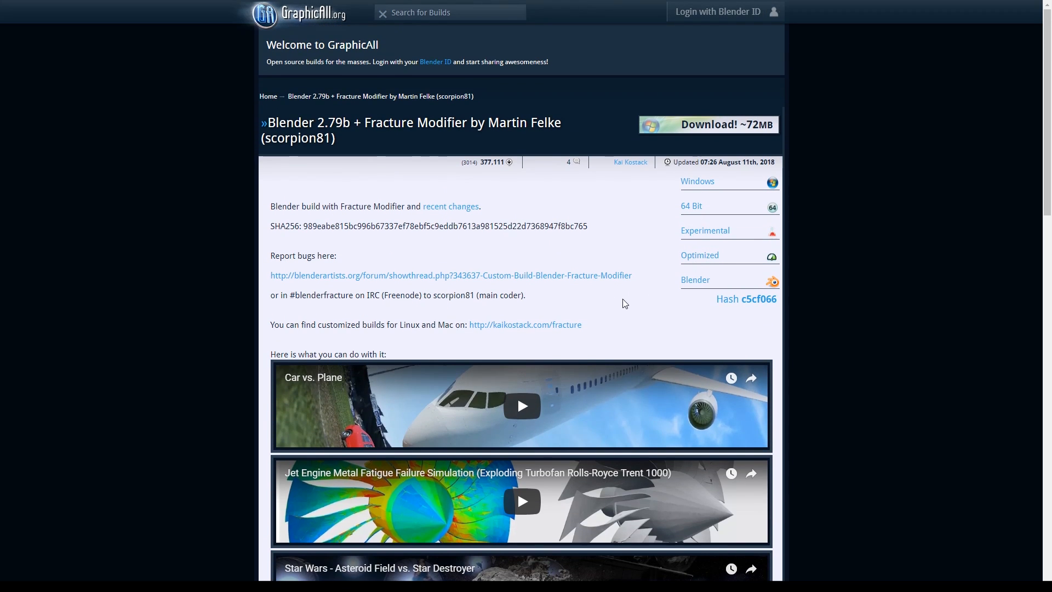
scroll(693, 237, down, 15)
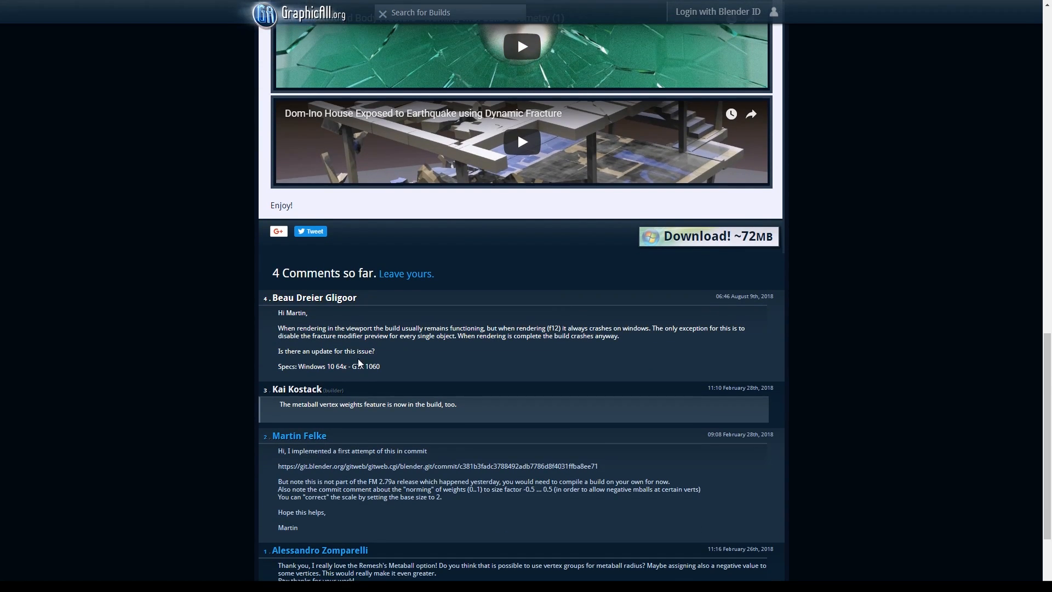
scroll(355, 362, down, 3)
scroll(355, 362, up, 20)
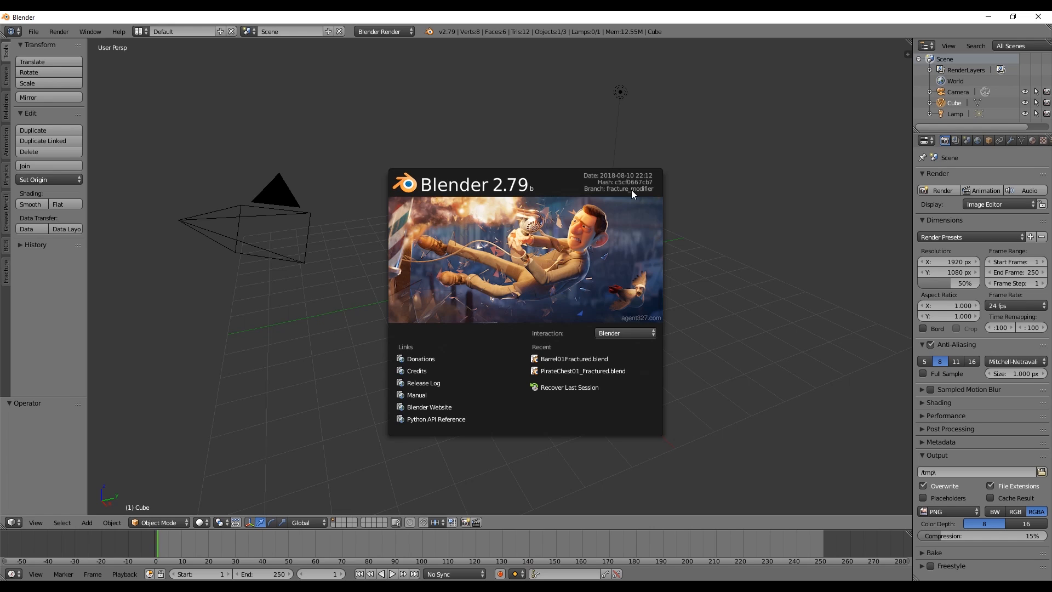
In Blender, dismiss the splash screen and delete the default cube, camera and lamp
click(695, 155)
key(a)
key(a)
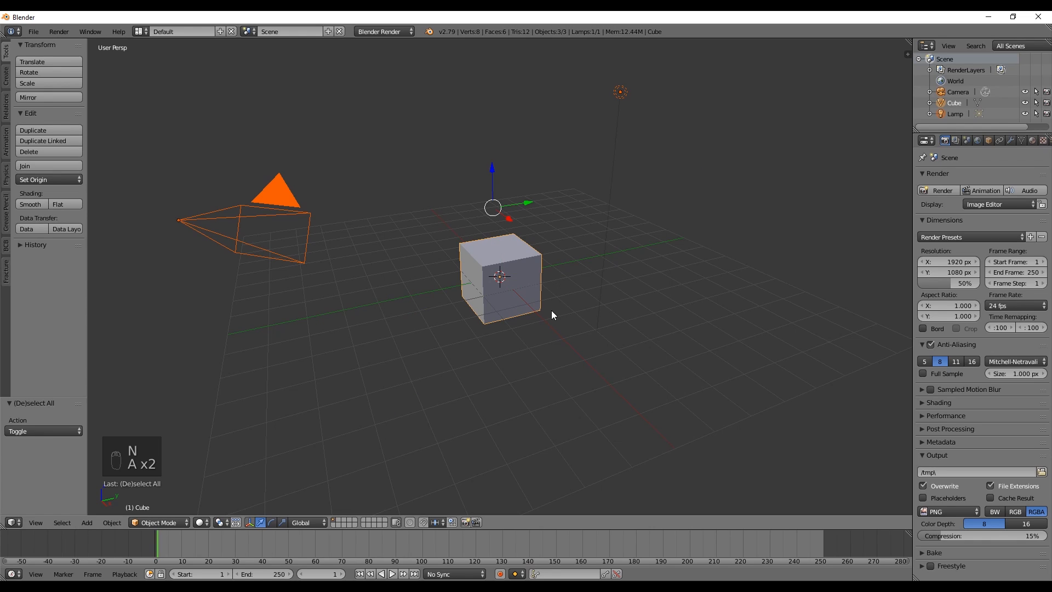
key(Delete)
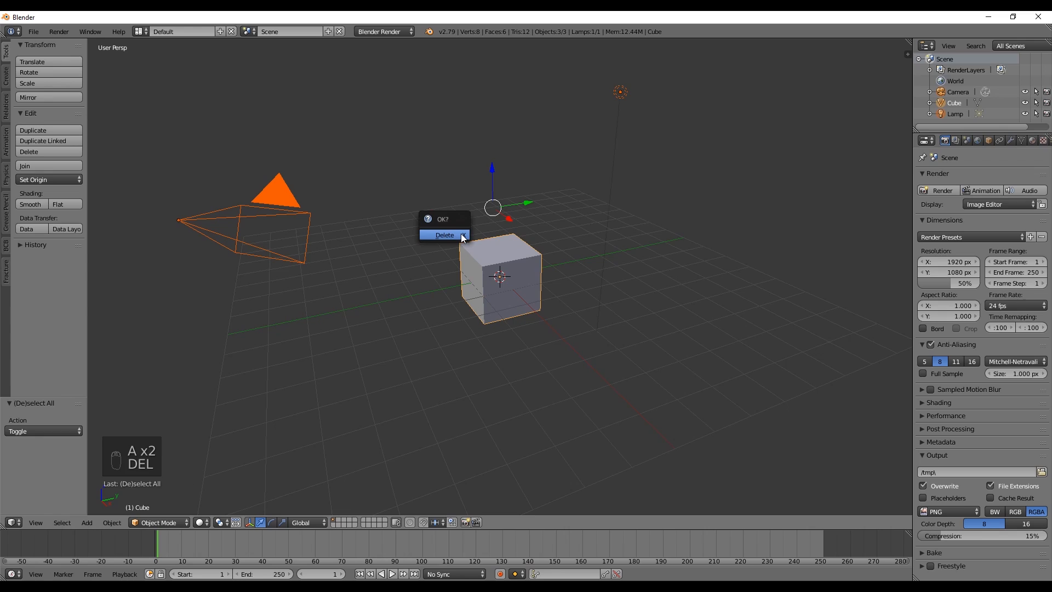
click(461, 233)
Import ammo_box.FBX from the ammo_box Models folder of the ShatterObjects project and select the imported box
click(33, 31)
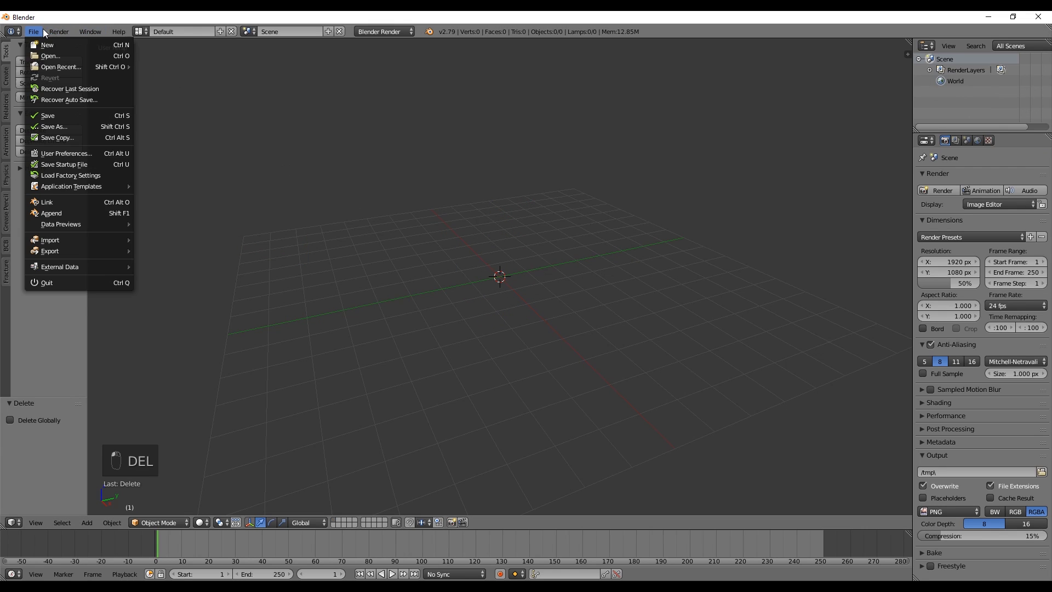
mouse_move(61, 241)
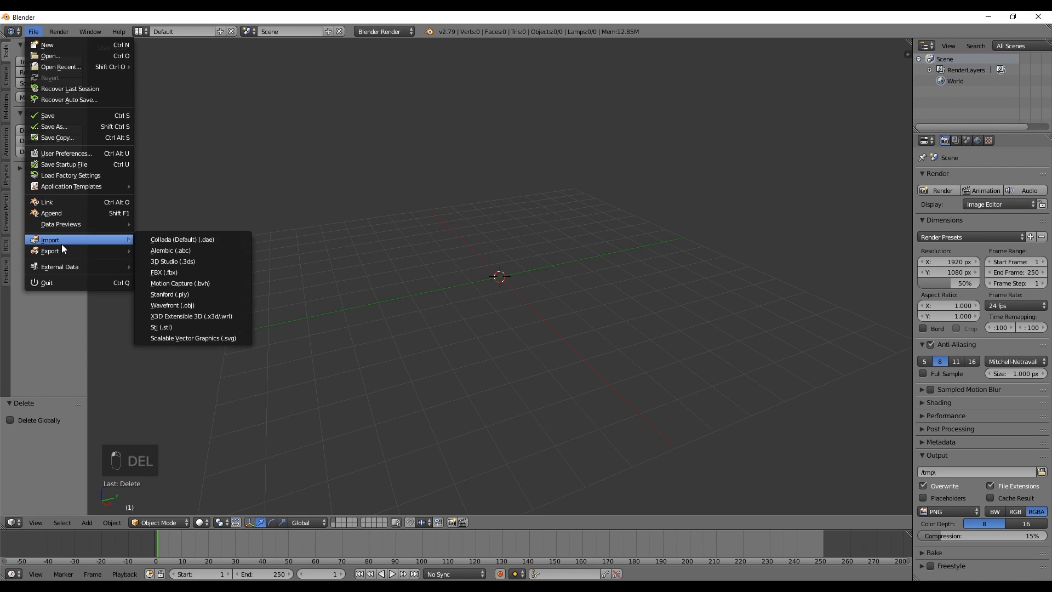
click(172, 272)
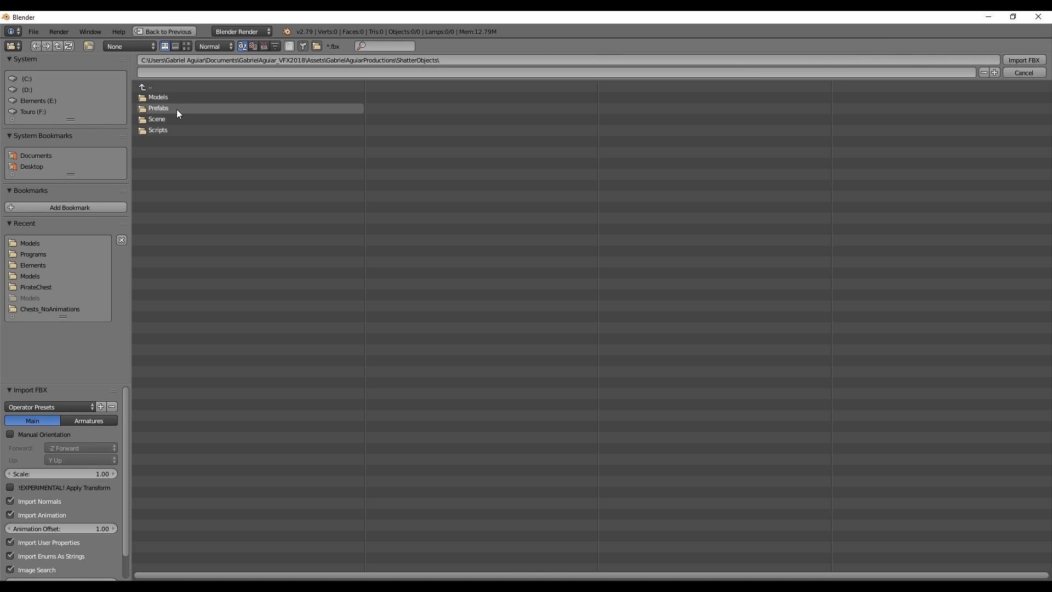
click(177, 109)
click(180, 99)
click(177, 106)
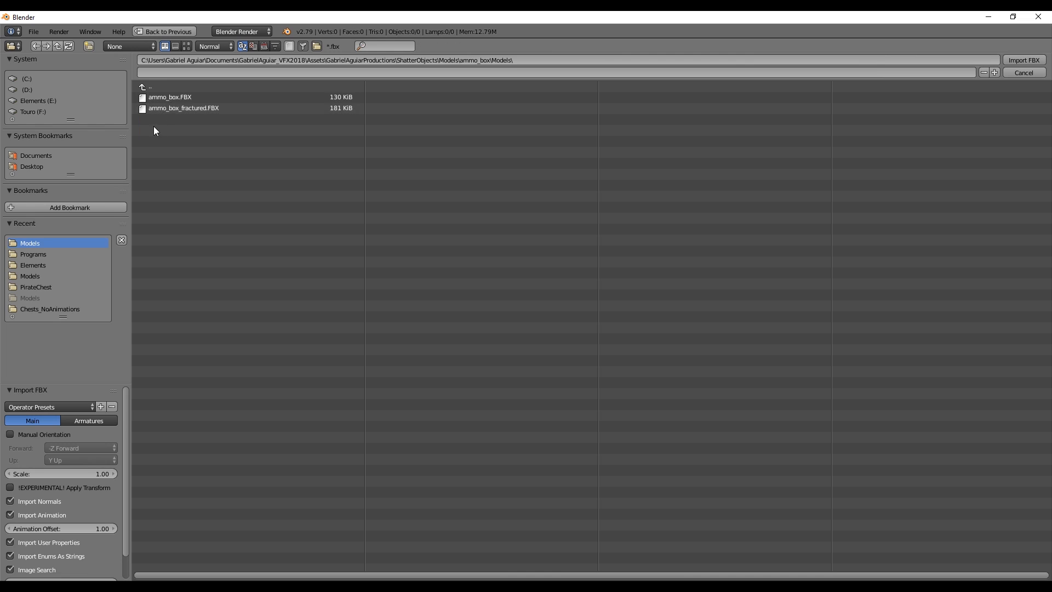
click(185, 97)
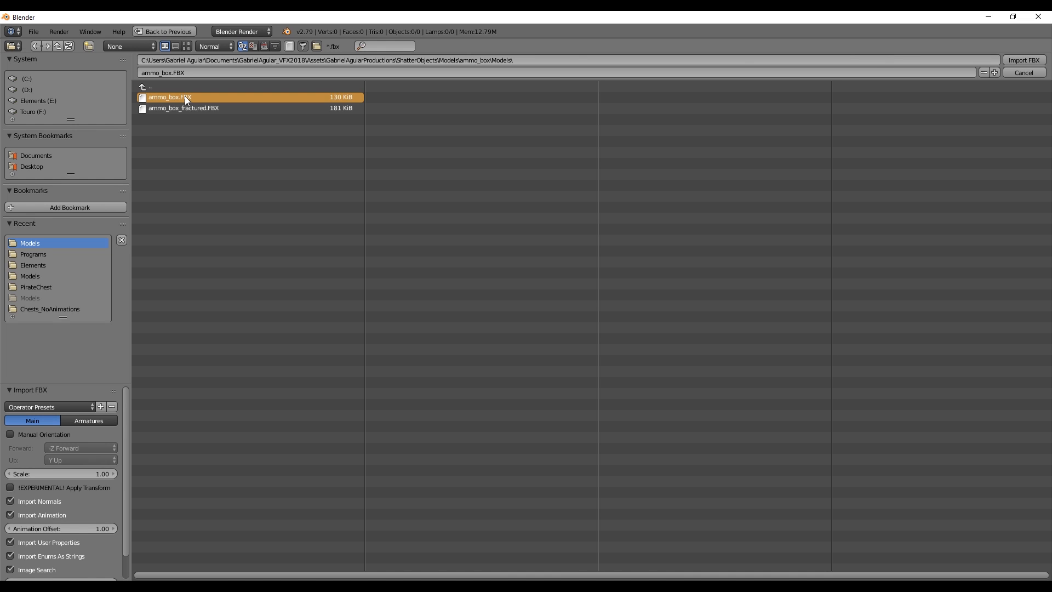
click(1020, 60)
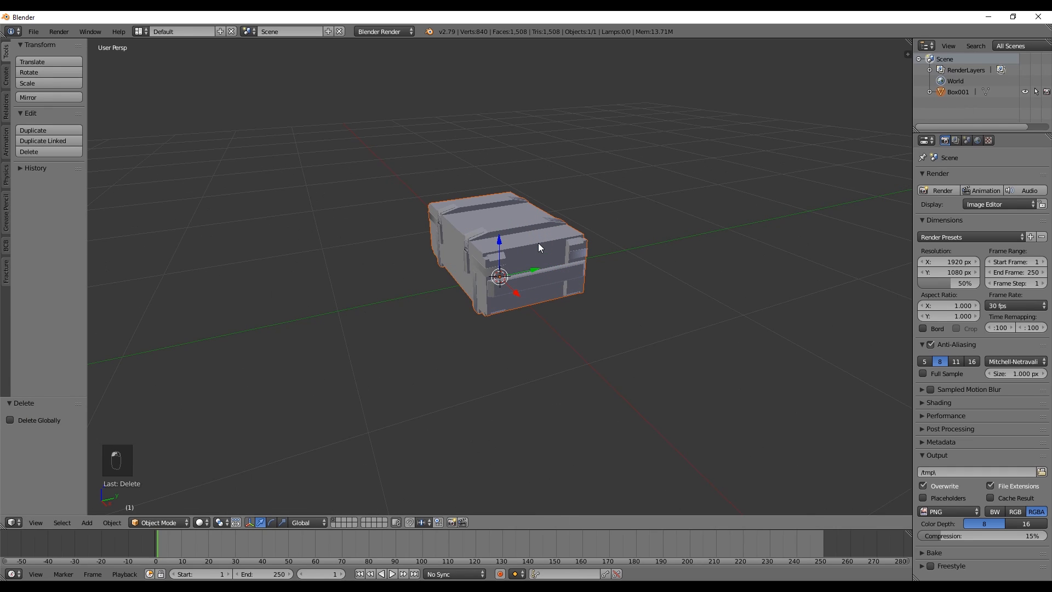
right_click(538, 242)
key(g)
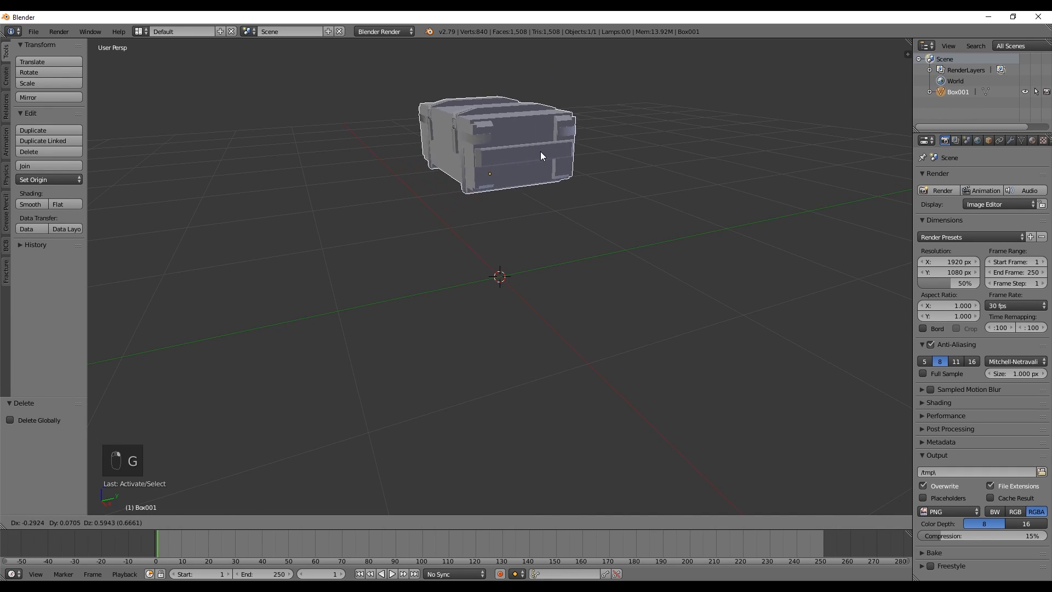
right_click(977, 93)
key(g)
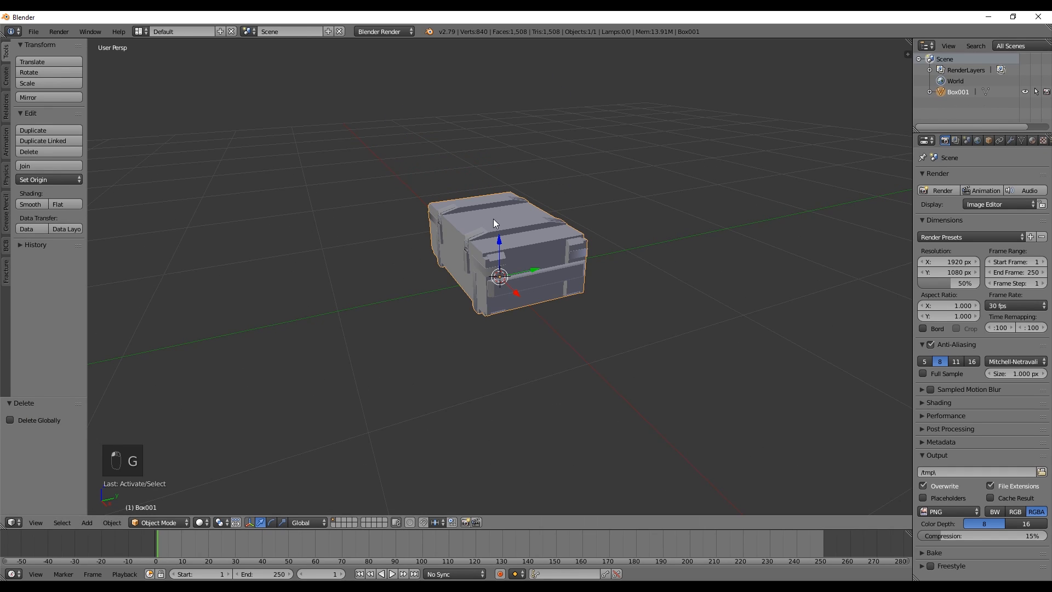
right_click(560, 159)
Enter Edit Mode on the ammo box and deselect all of its geometry
middle_drag(560, 159, 549, 215)
scroll(604, 220, up, 5)
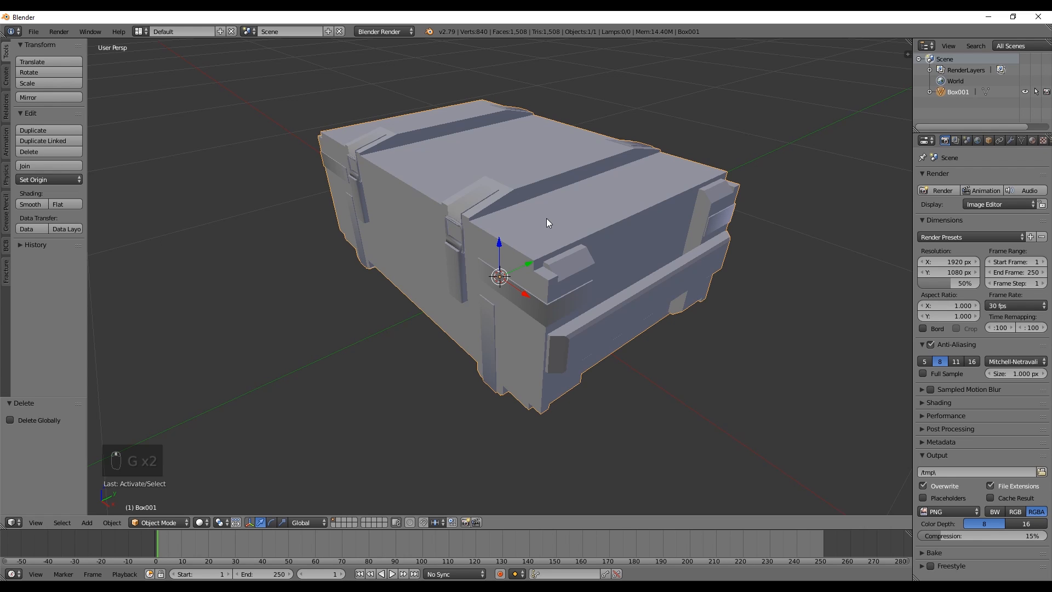
middle_drag(546, 218, 558, 215)
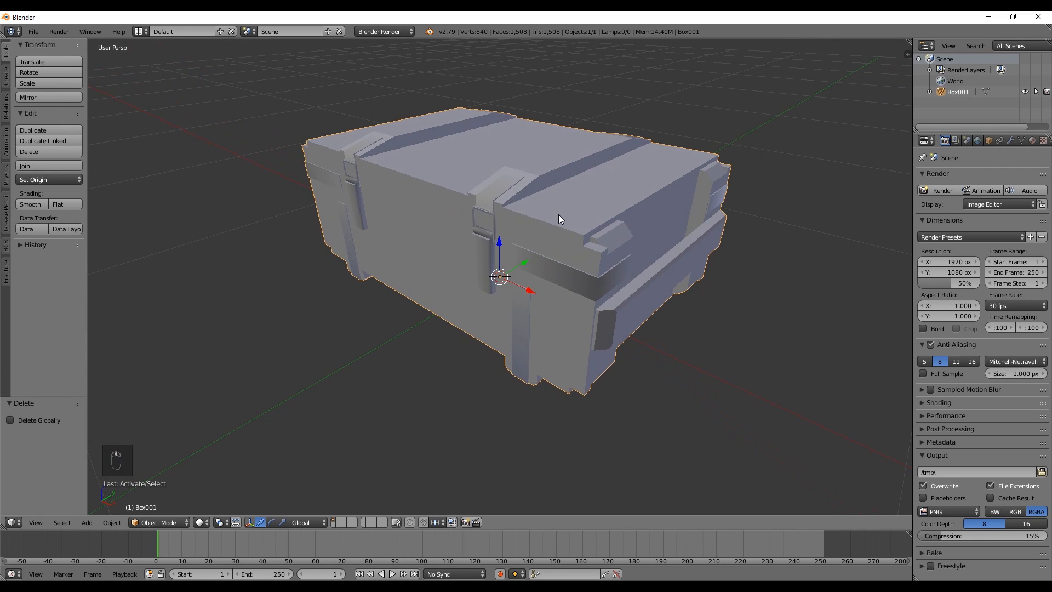
key(Tab)
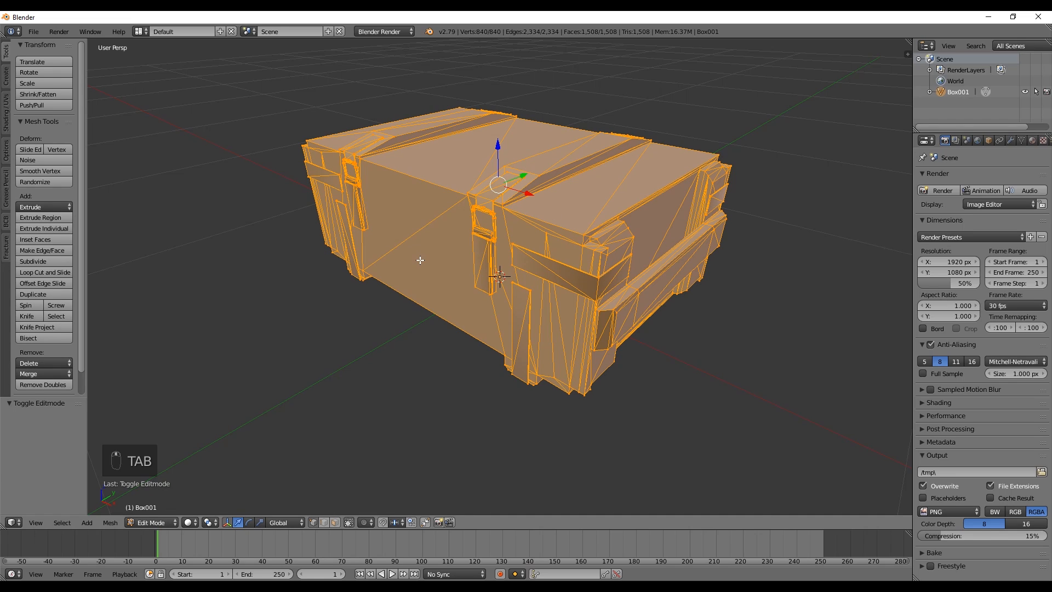
scroll(420, 260, down, 2)
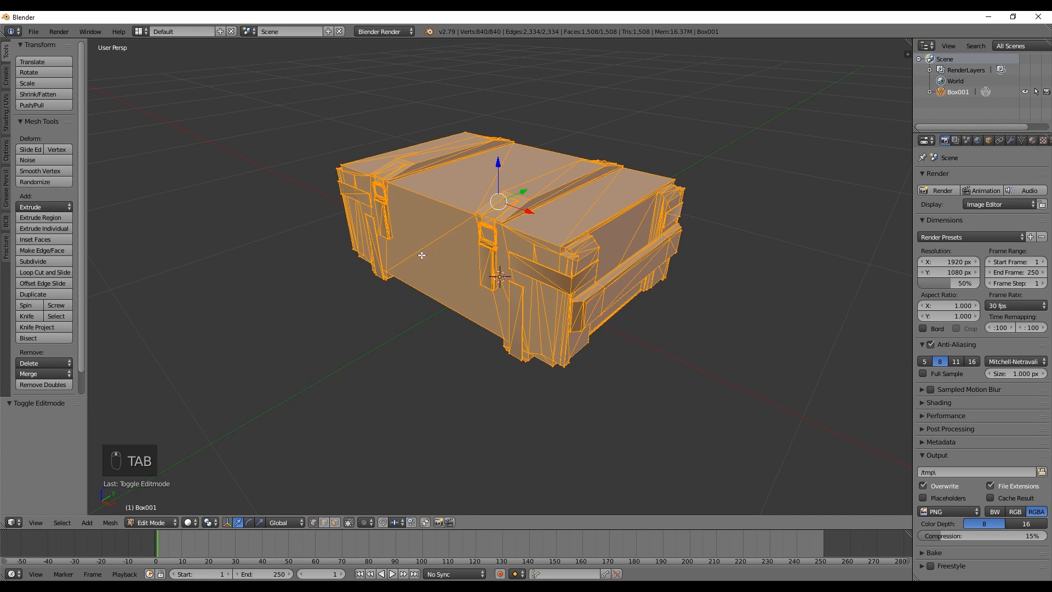
key(a)
key(a)
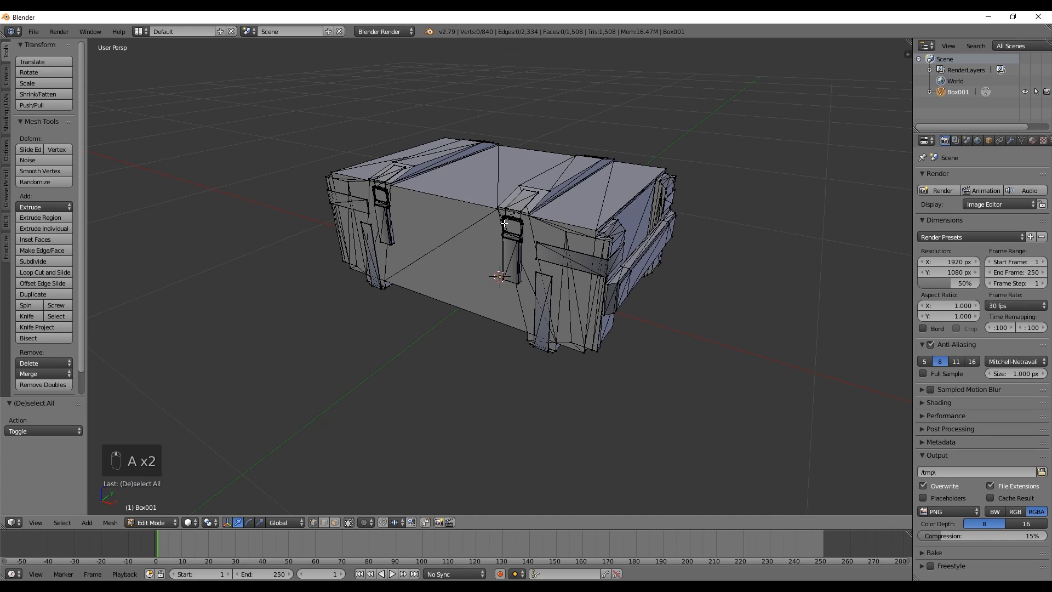
Select the ammo box's linked main body geometry and separate the selection into its own object
scroll(550, 225, up, 3)
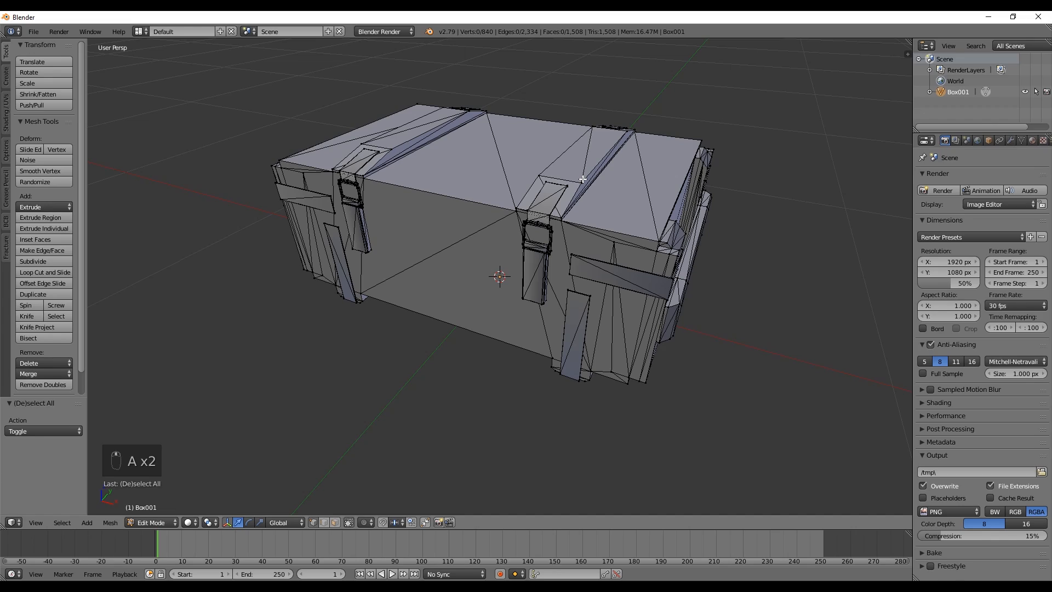
key(l)
mouse_move(583, 180)
middle_down()
mouse_move(498, 167)
mouse_move(563, 171)
middle_up()
key(p)
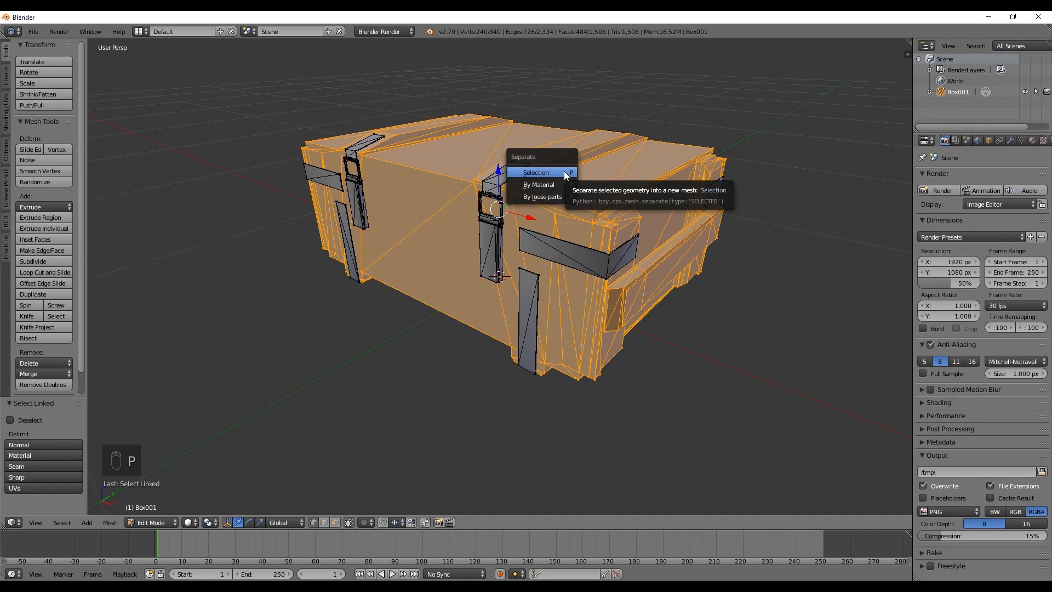
click(564, 171)
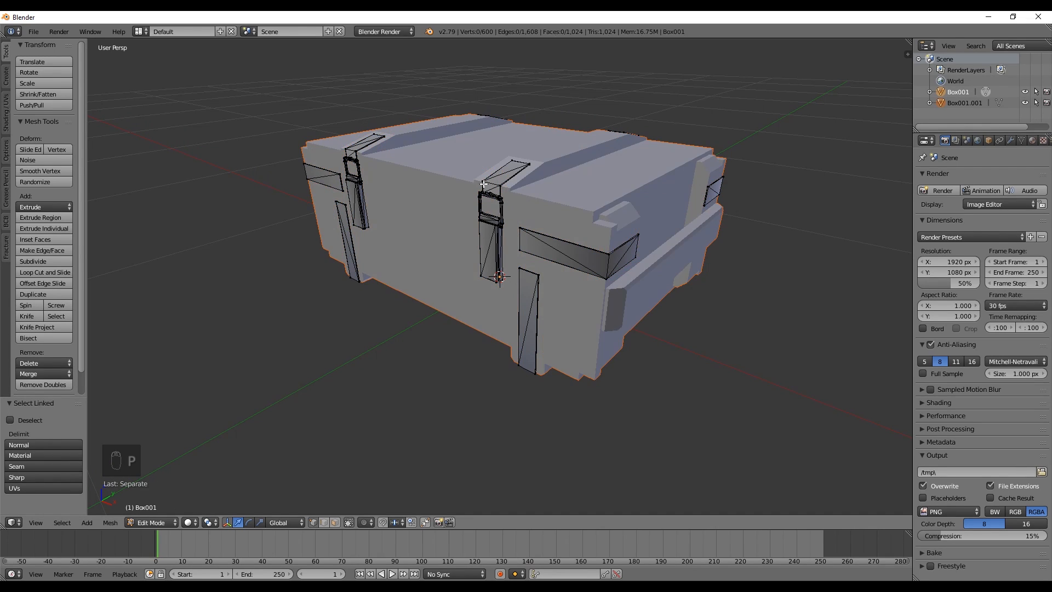
Separate the strap, buckle and lower clasp of the front latch nearest the box corner into individual objects by selection
middle_drag(563, 171, 552, 214)
key(l)
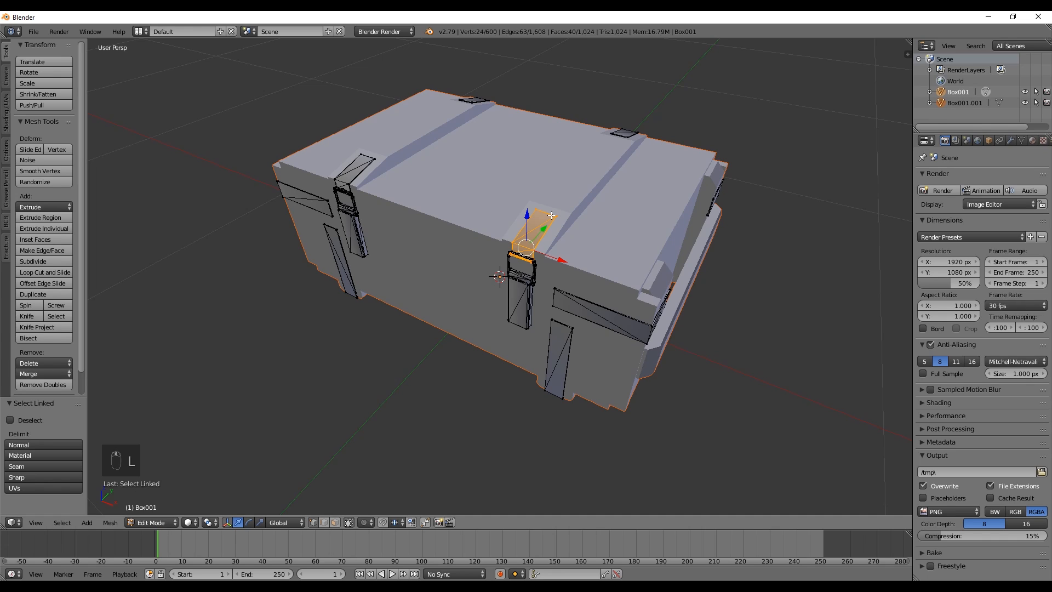
key(p)
click(542, 223)
key(l)
key(p)
click(519, 268)
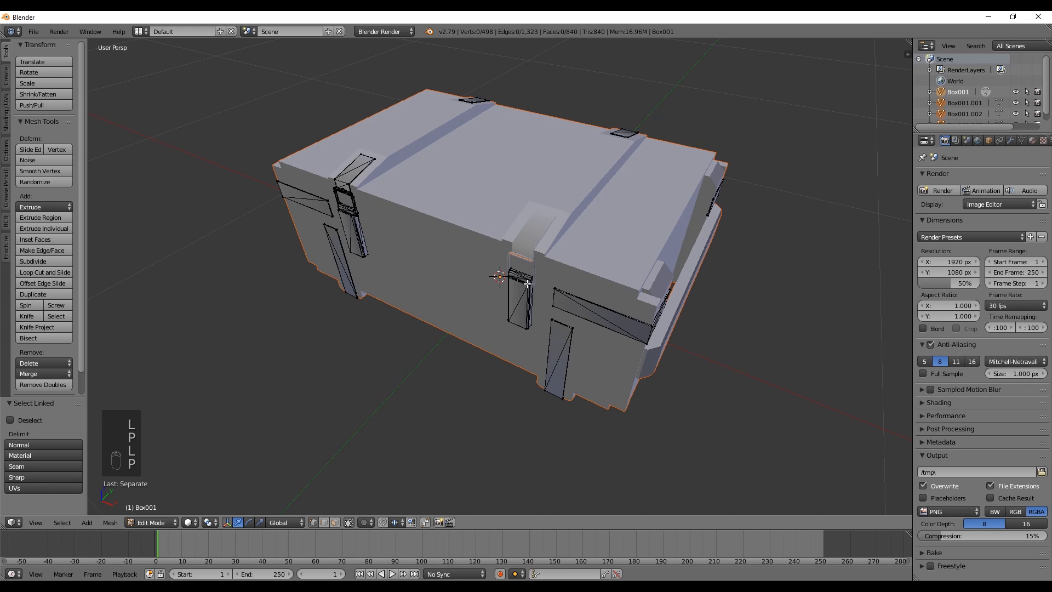
key(l)
key(p)
click(516, 279)
Separate the remaining pieces of the near front latch and the strap, clasp and buckle of the second front latch into individual objects
key(l)
key(p)
click(366, 176)
key(l)
key(p)
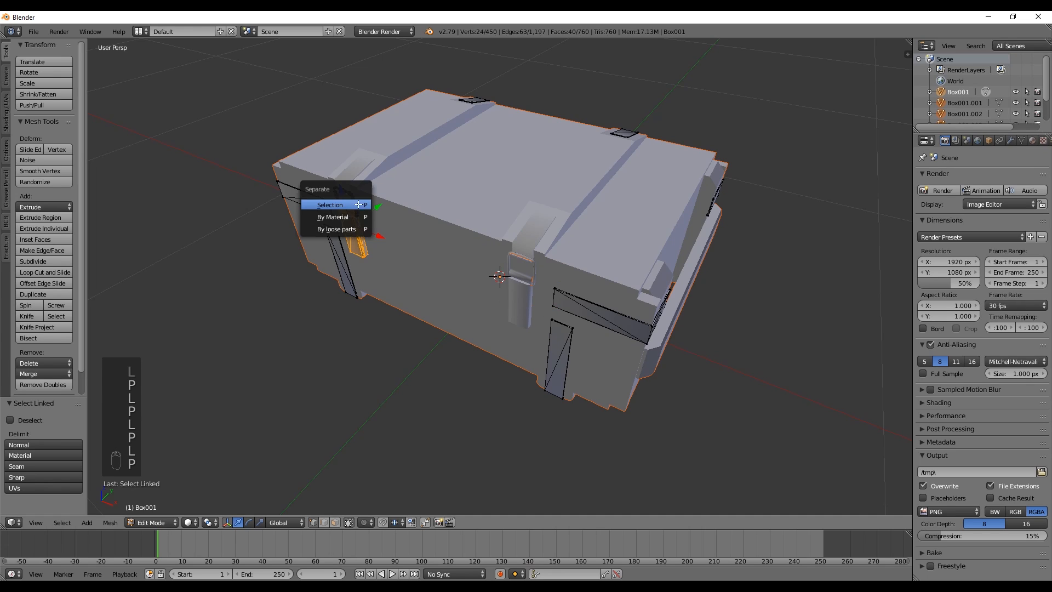
click(360, 205)
key(l)
key(p)
click(356, 207)
Separate the upper and lower metal brackets at both front corners of the box into individual objects
key(l)
key(p)
key(l)
key(p)
click(332, 243)
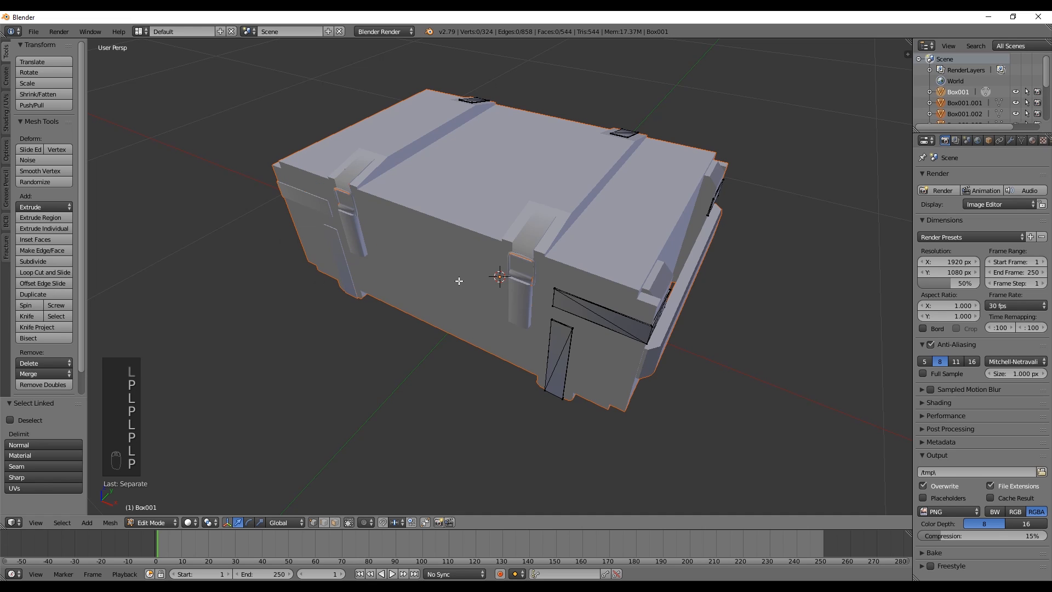
key(l)
key(p)
click(553, 327)
key(l)
key(p)
click(563, 294)
Separate the upper and lower brackets at the nearest back corner of the box into individual objects
middle_drag(563, 293, 455, 281)
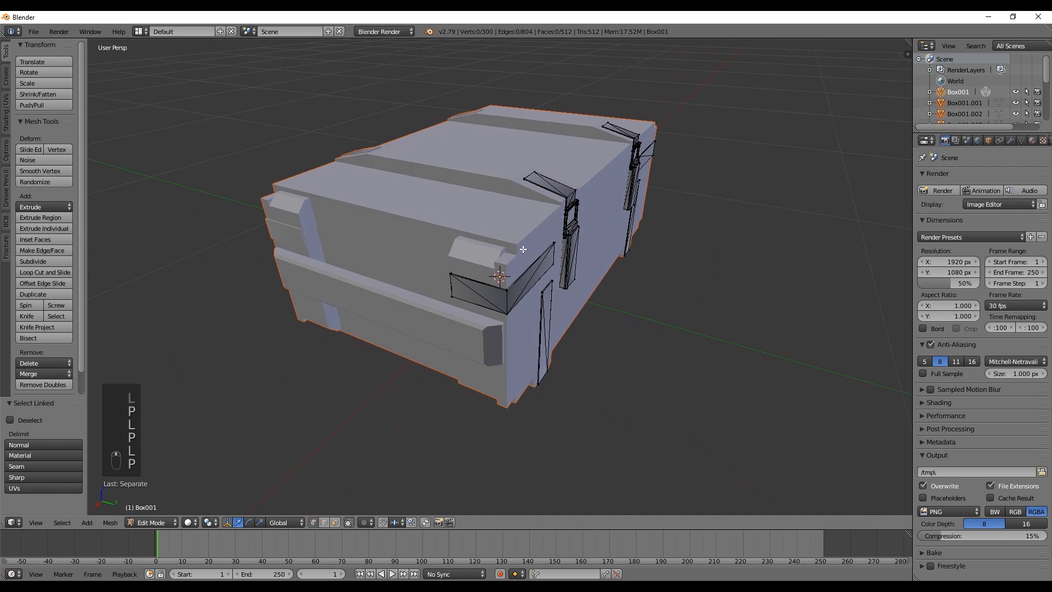
key(l)
key(p)
click(519, 288)
key(l)
key(p)
click(542, 291)
Separate the parts of the back latch nearest the stripped corner into individual objects by selection
middle_drag(542, 291, 507, 291)
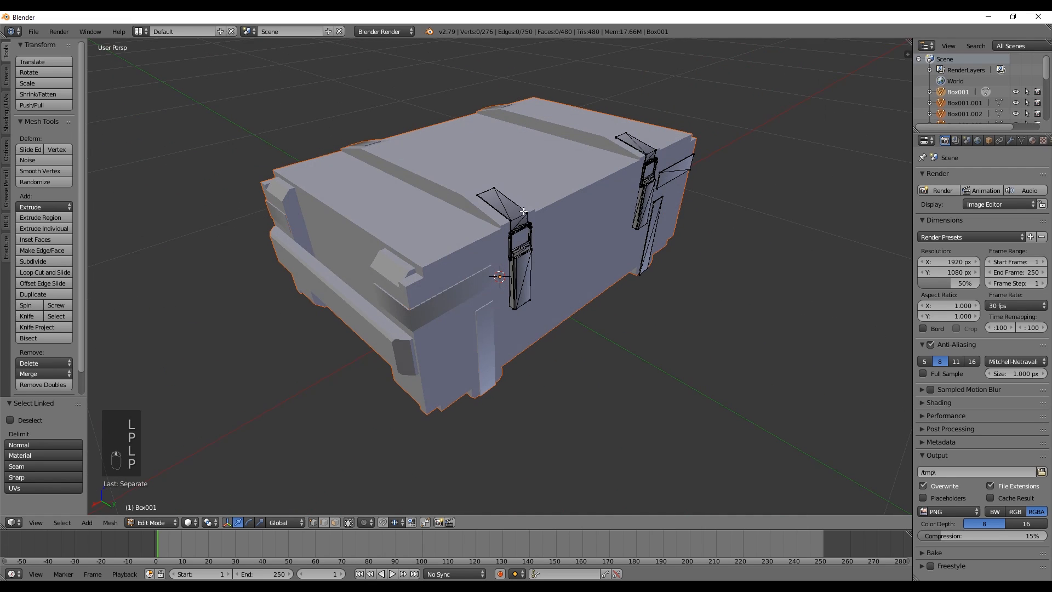
key(l)
key(p)
click(524, 213)
key(l)
key(p)
click(531, 234)
Separate the last upper corner bracket and the other back latch's strap, buckle and clasp, leaving only the lower bracket in the original mesh
middle_drag(531, 234, 545, 295)
key(l)
key(p)
click(570, 260)
key(l)
key(p)
click(543, 296)
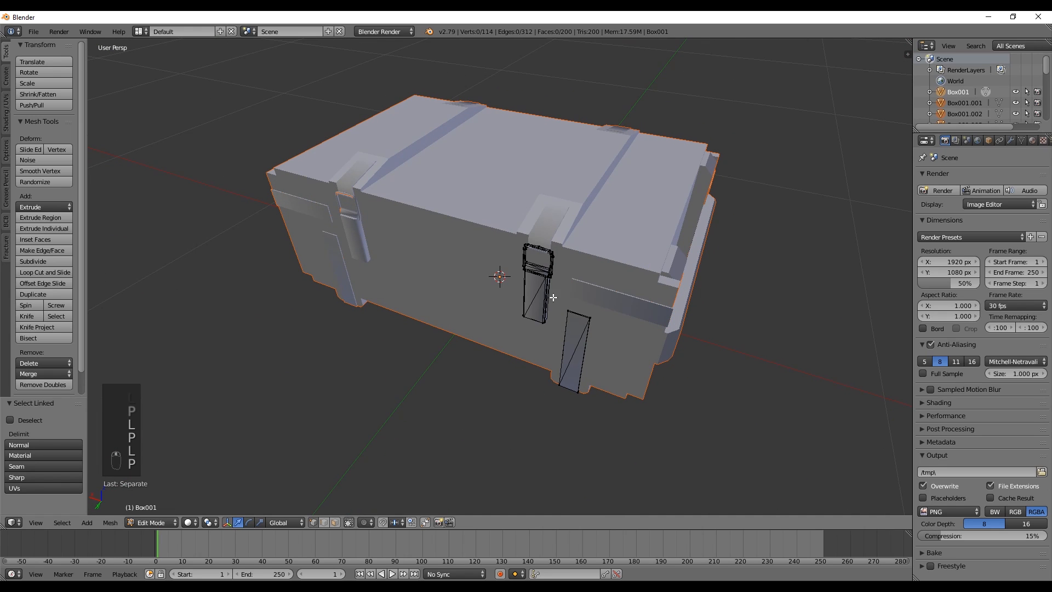
key(l)
key(p)
click(542, 297)
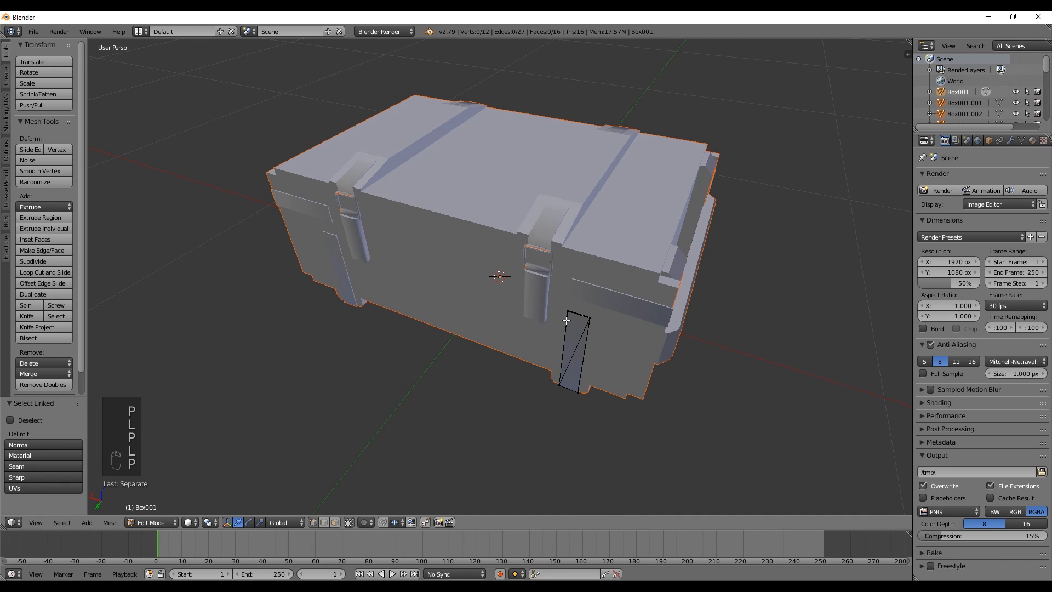
Return to Object Mode and hide every object except the main box body
middle_drag(544, 299, 640, 225)
key(Tab)
right_click(487, 229)
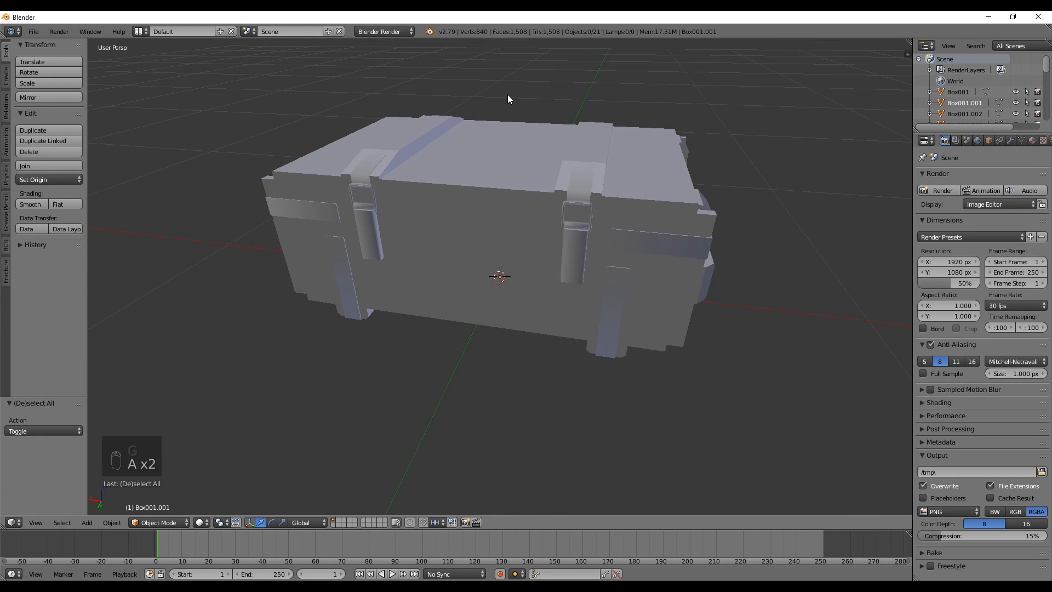
right_click(482, 151)
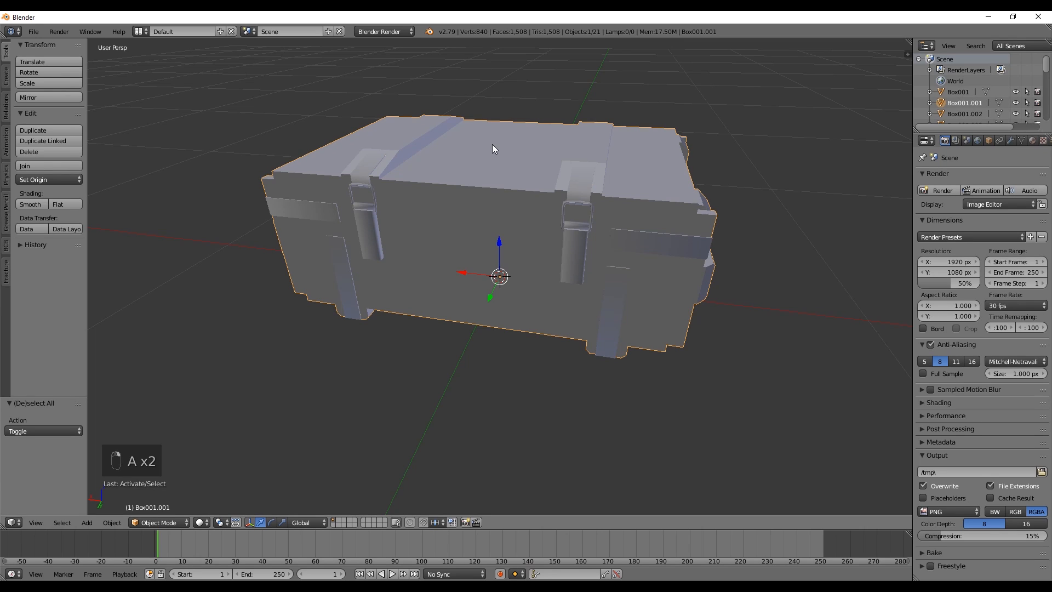
key(ctrl+i)
key(g)
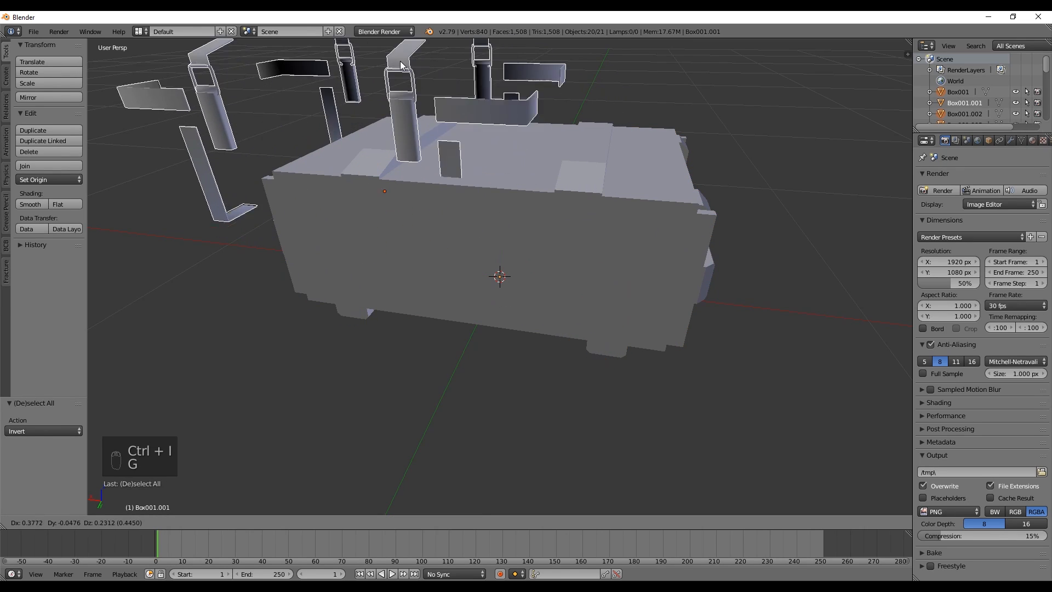
right_click(463, 105)
key(h)
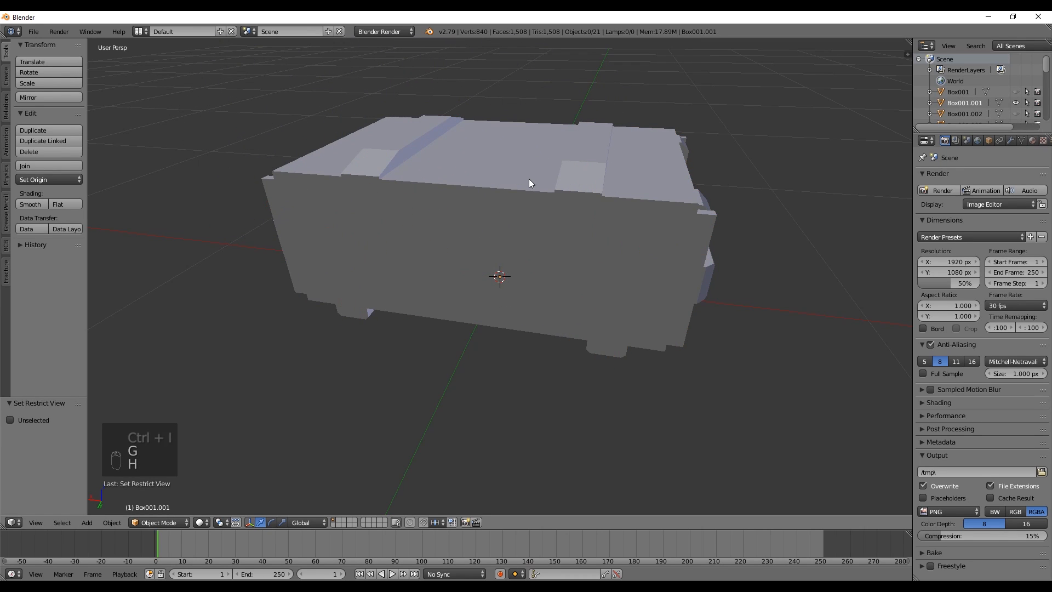
Select the main box body and enable Fracture physics for it
scroll(994, 96, down, 5)
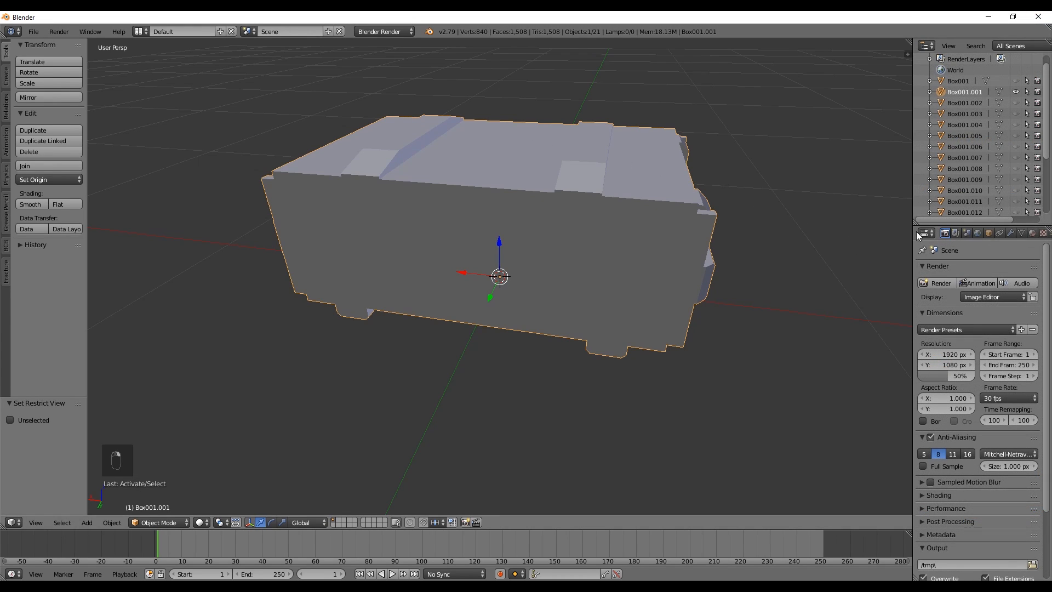
drag(953, 225, 953, 125)
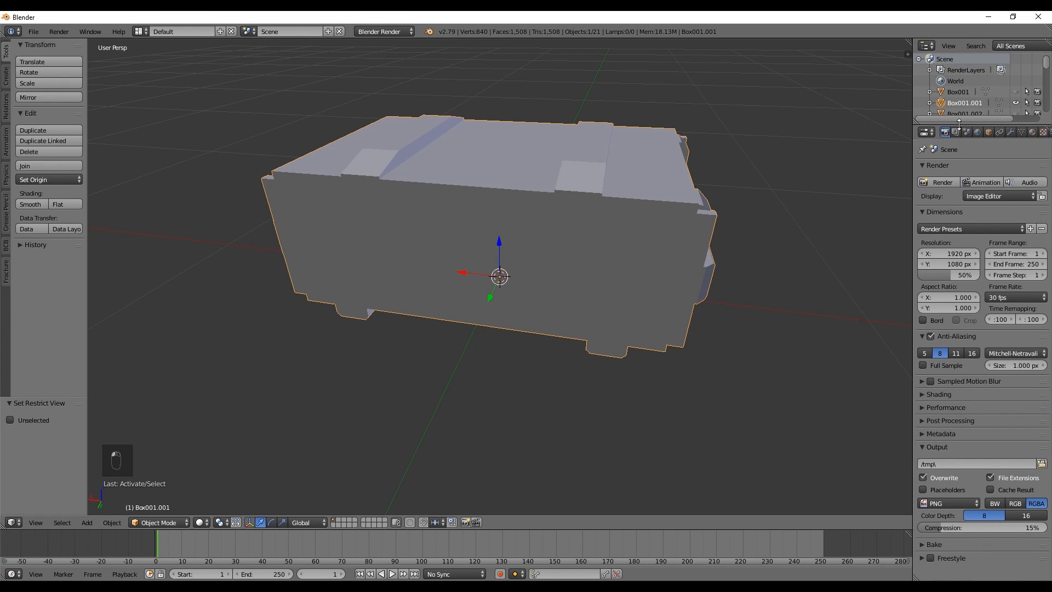
middle_drag(676, 189, 599, 183)
scroll(1021, 134, down, 4)
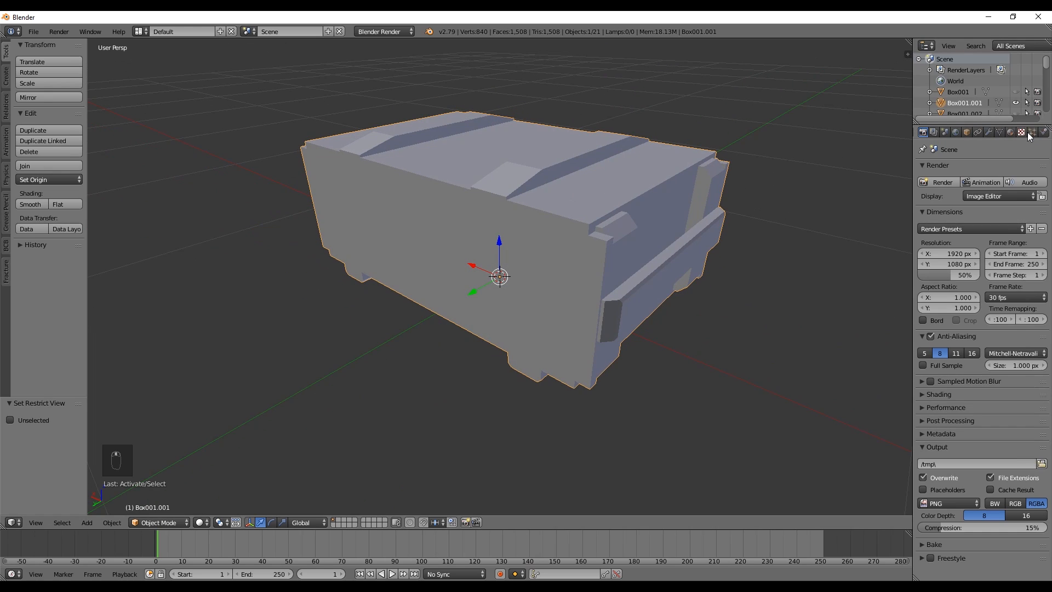
click(991, 132)
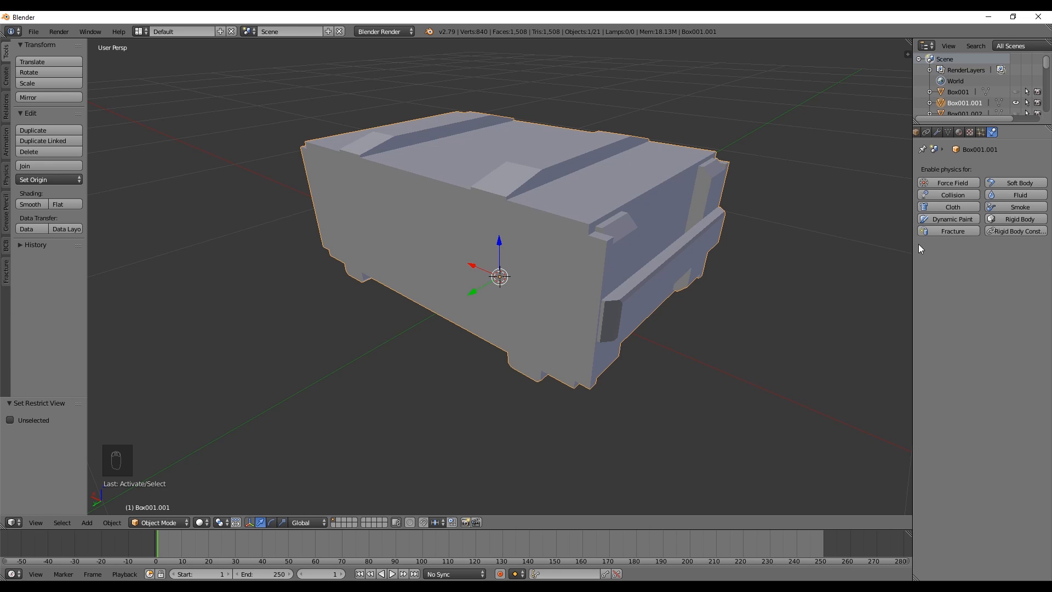
drag(911, 245, 888, 245)
click(926, 232)
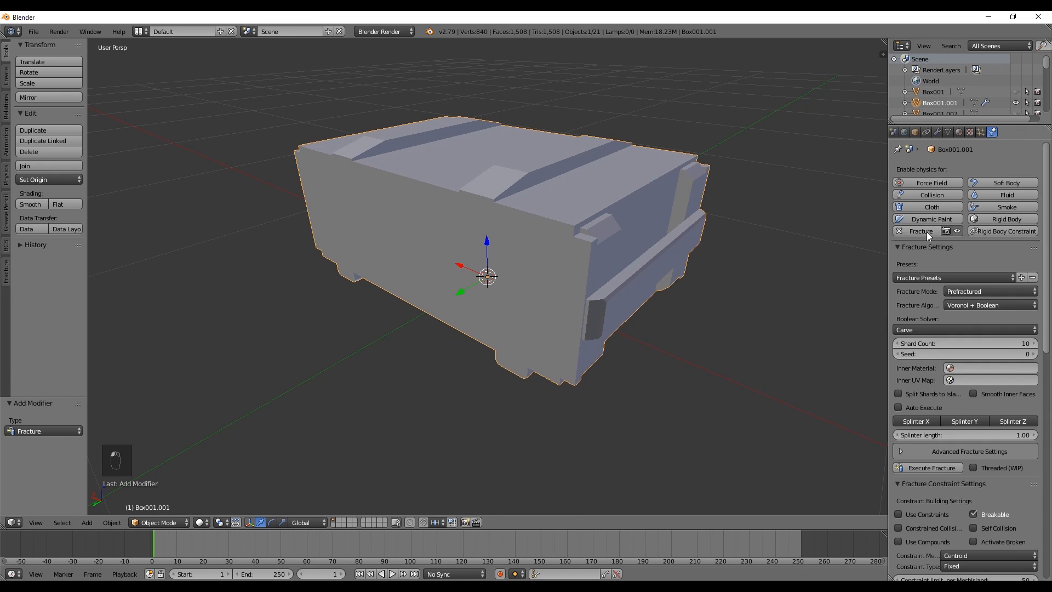
Collapse the Fracture Constraint Settings and Fracture Animated Mesh Settings sections
scroll(895, 354, down, 20)
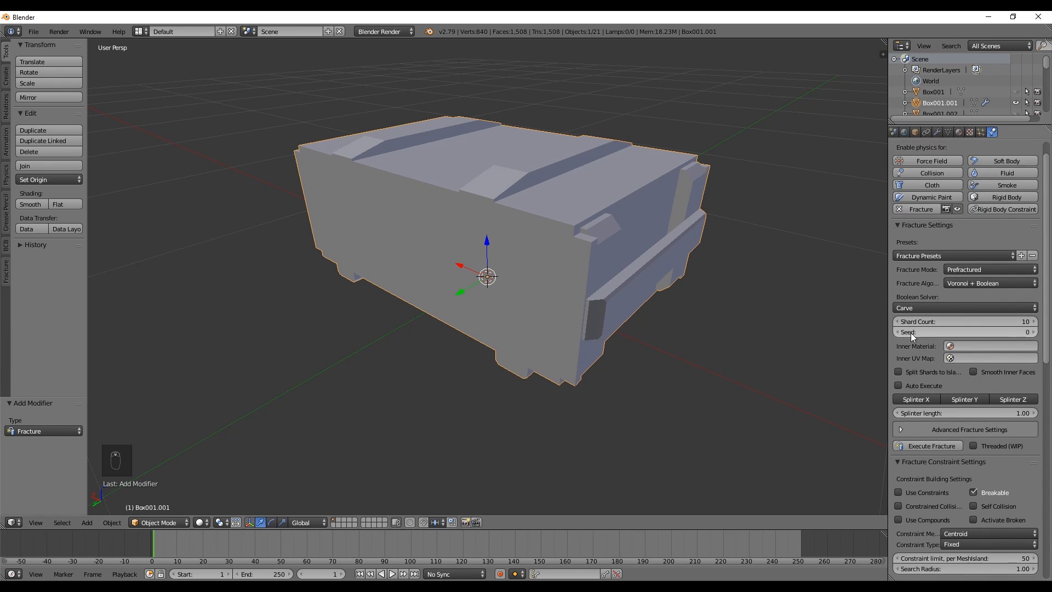
scroll(927, 338, up, 8)
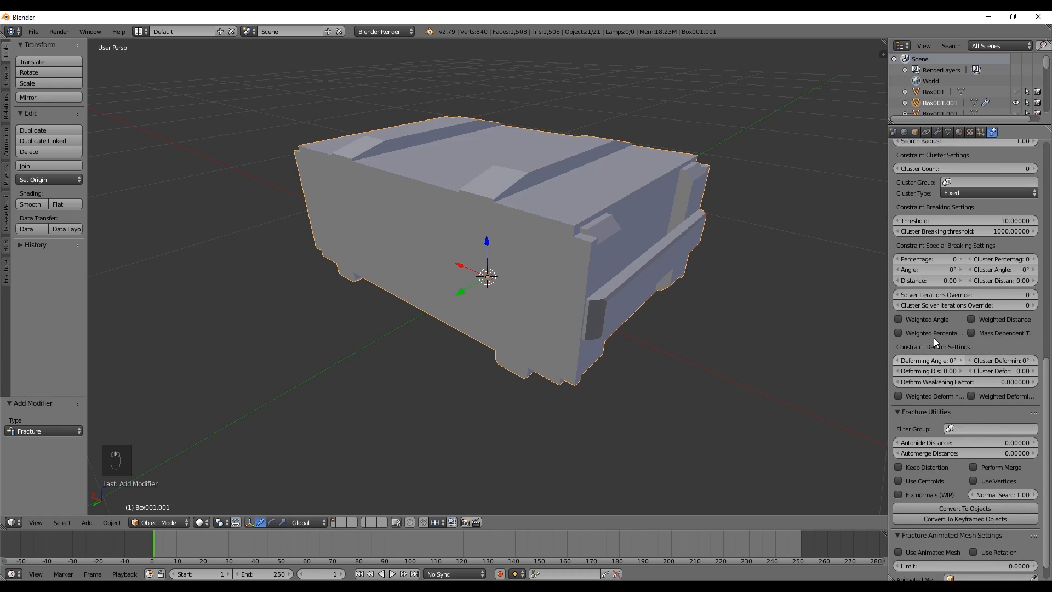
click(920, 210)
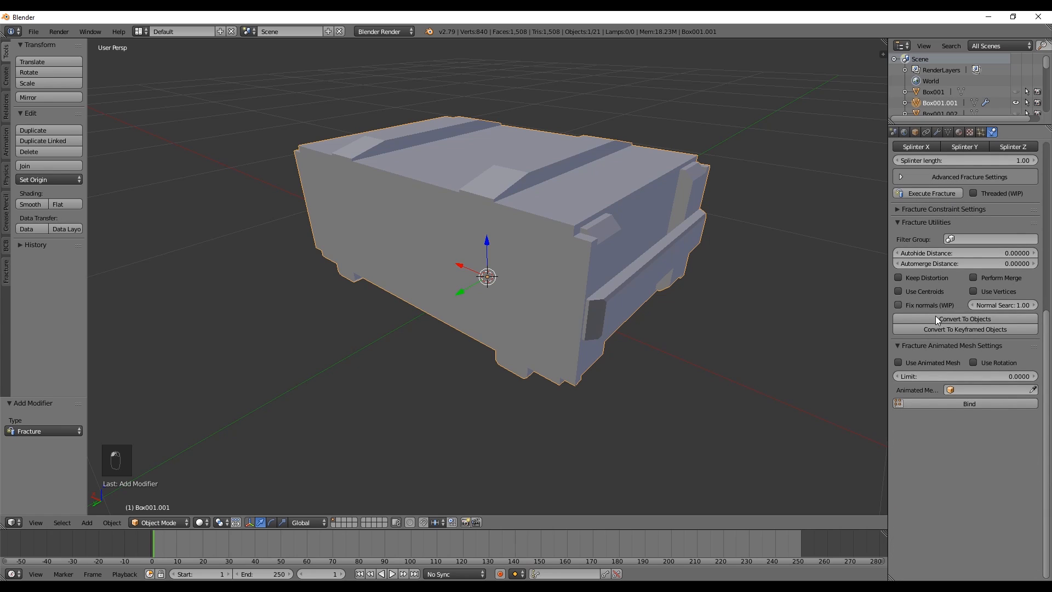
click(928, 344)
scroll(946, 284, up, 2)
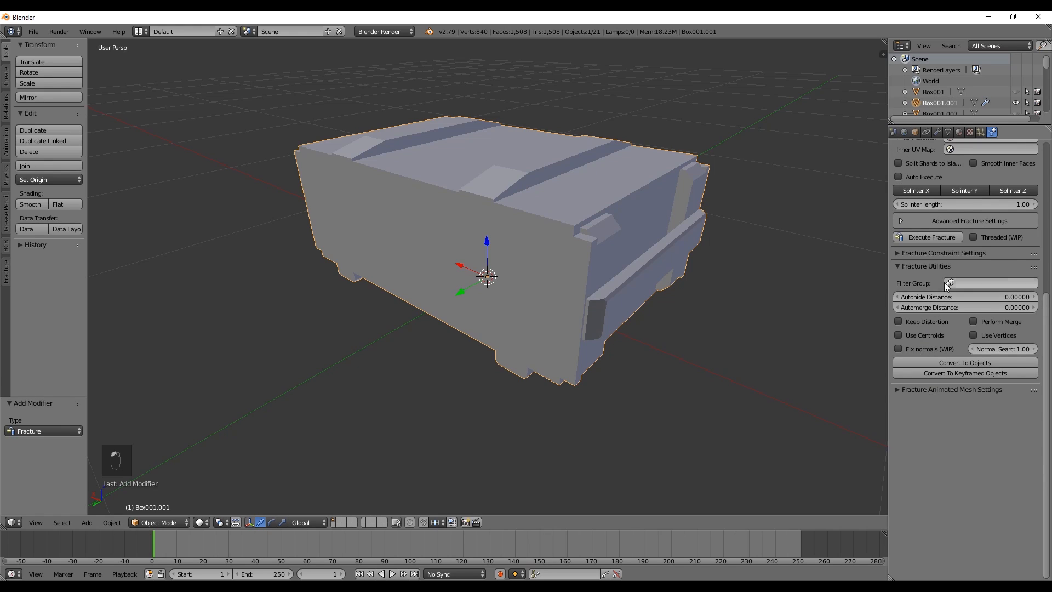
scroll(946, 285, up, 7)
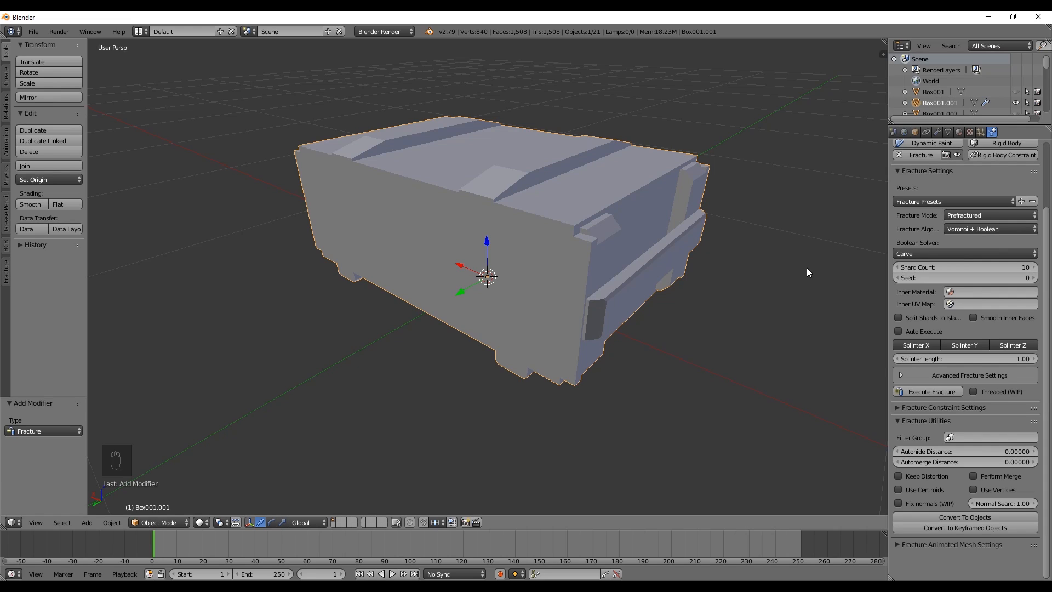
Set the fracture's shard count to 15 and execute the fracture on the box body
click(951, 269)
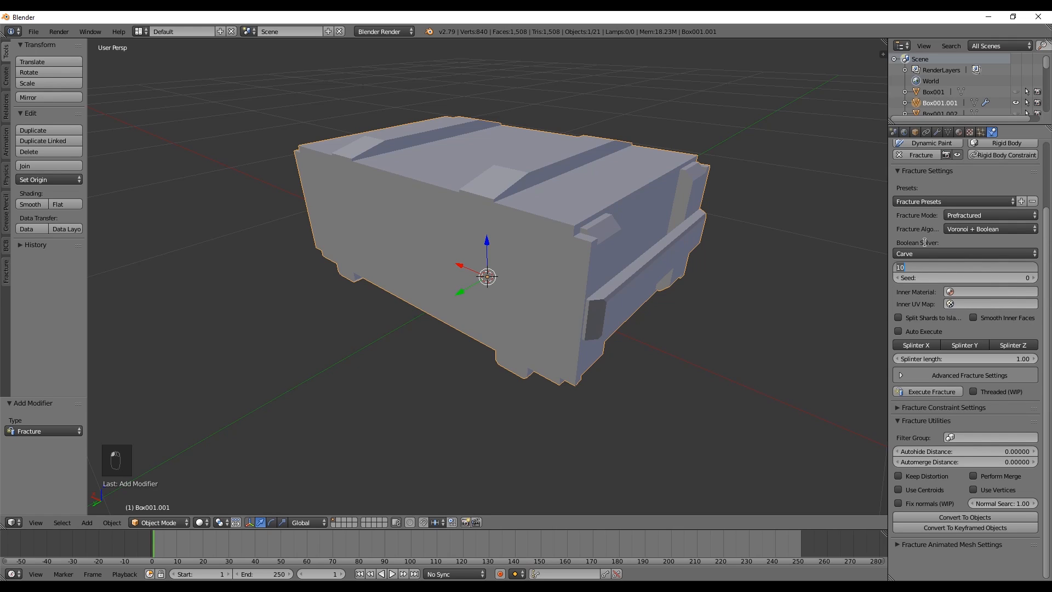
text(15)
key(Return)
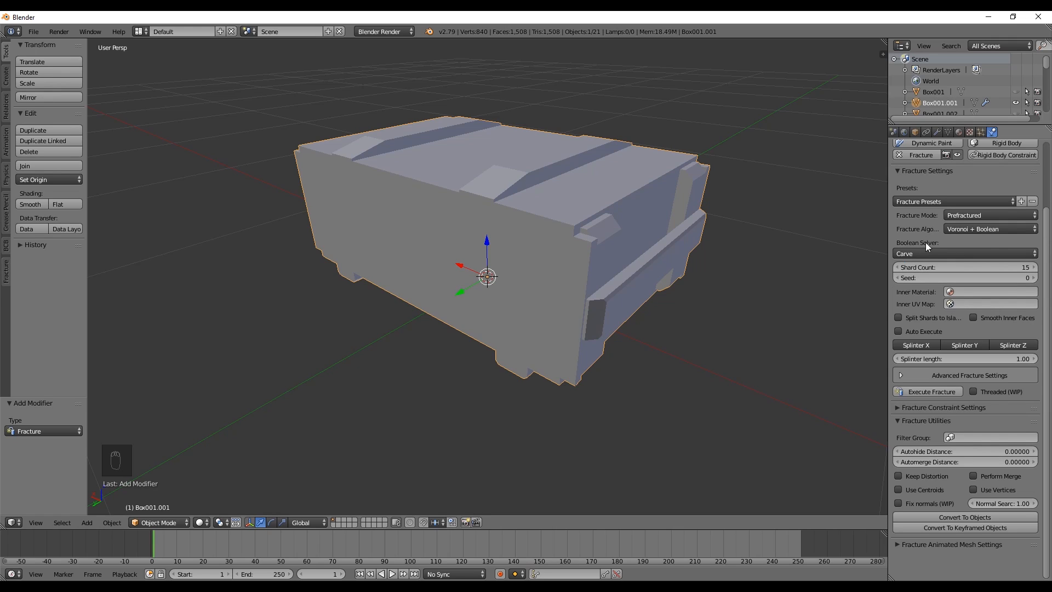
click(934, 391)
Examine the fractured box body's shards inside and out, in both wireframe and solid shading
key(z)
key(z)
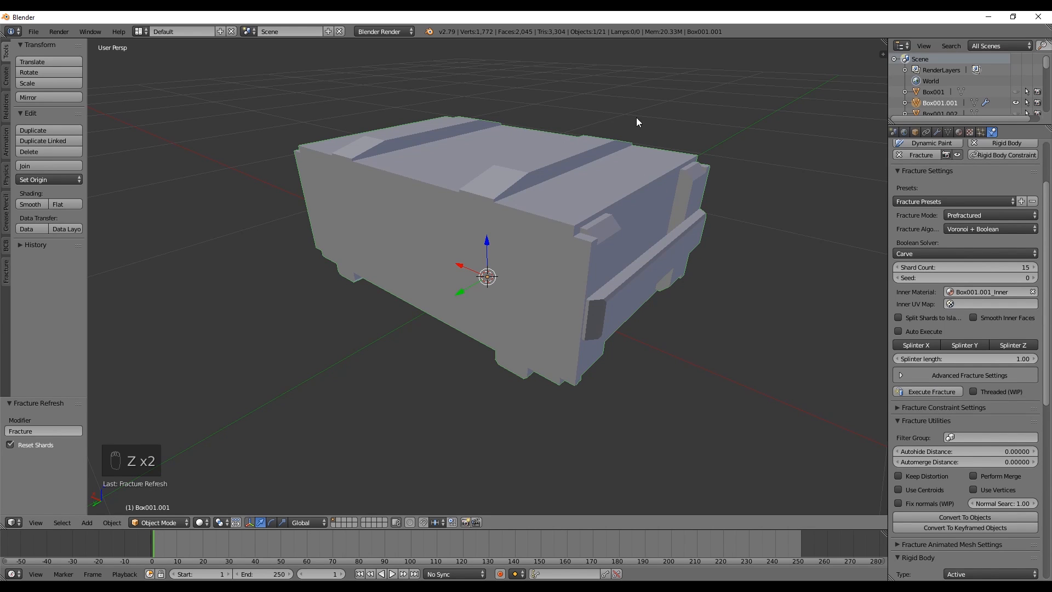
mouse_move(636, 117)
middle_down()
mouse_move(583, 136)
mouse_move(634, 130)
middle_up()
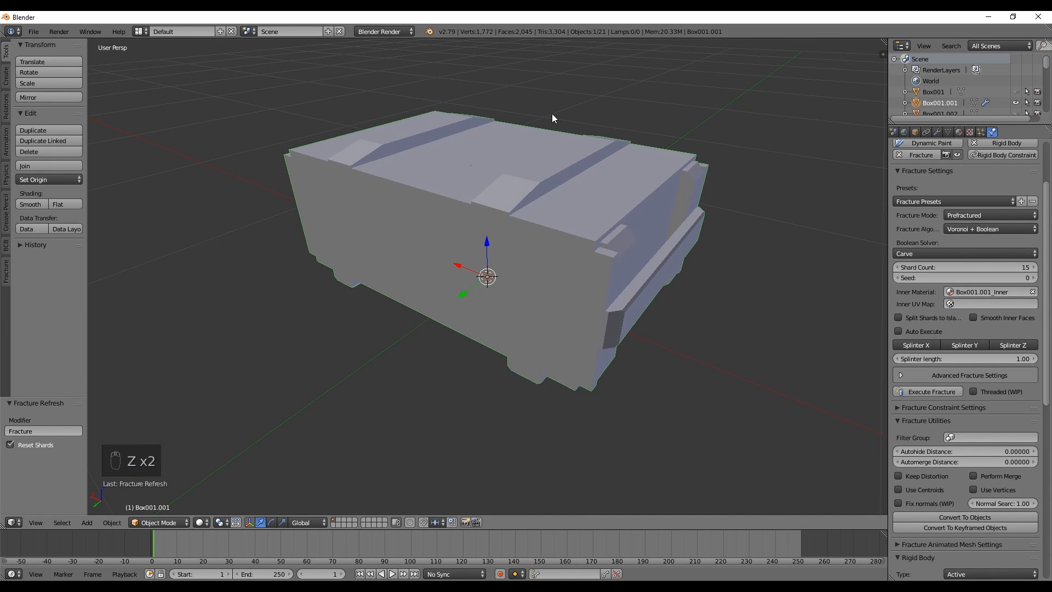
middle_drag(540, 125, 582, 138)
key(z)
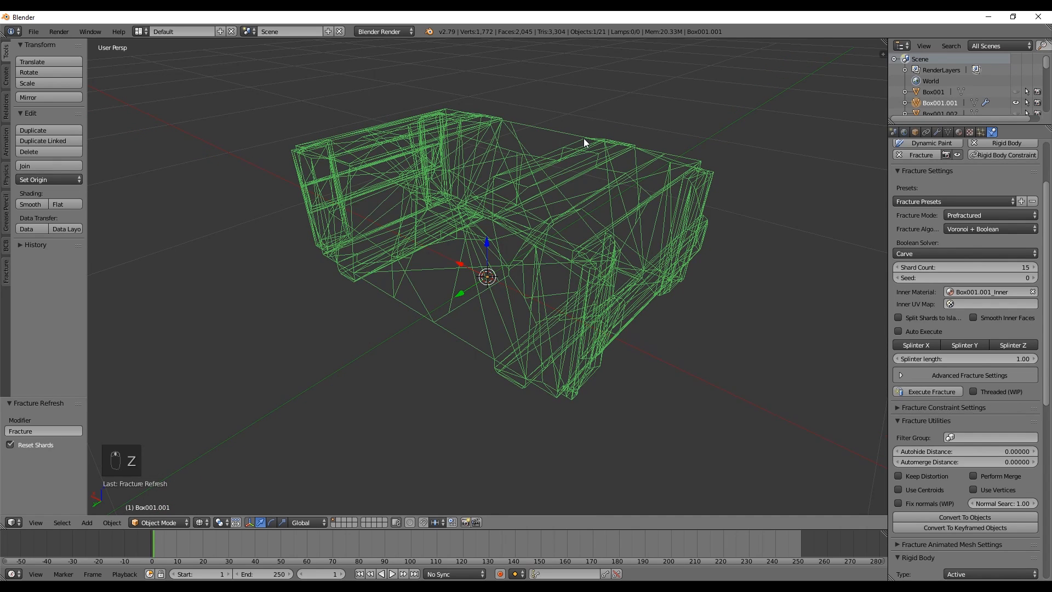
scroll(583, 138, up, 6)
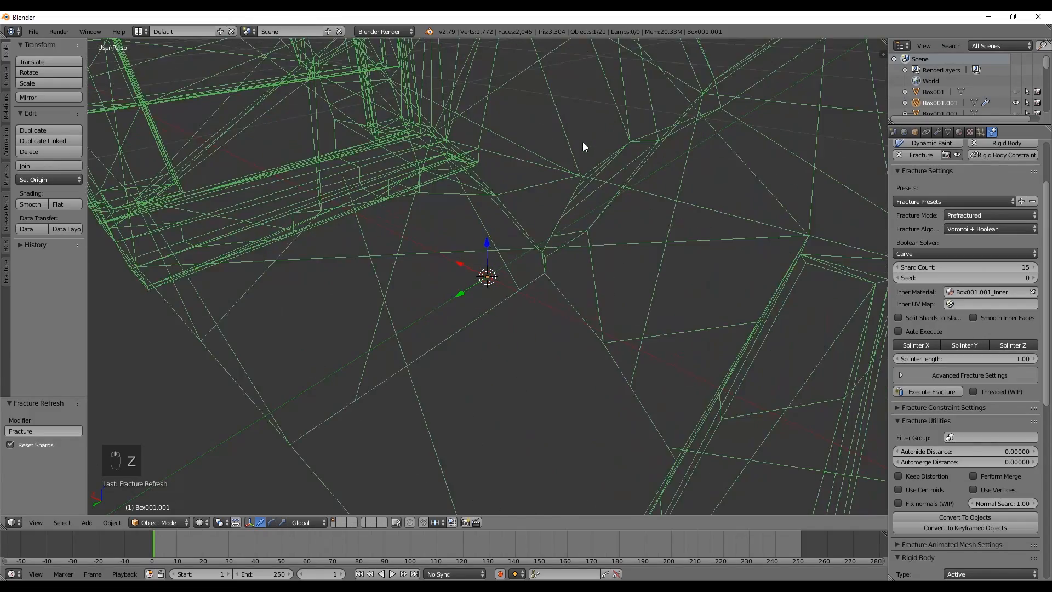
key(z)
mouse_move(550, 149)
middle_down()
mouse_move(524, 146)
mouse_move(537, 153)
mouse_move(473, 164)
mouse_move(547, 130)
mouse_move(550, 159)
mouse_move(504, 182)
mouse_move(554, 292)
mouse_move(609, 268)
mouse_move(623, 288)
mouse_move(533, 287)
mouse_move(436, 313)
mouse_move(559, 301)
mouse_move(567, 288)
mouse_move(527, 304)
middle_up()
scroll(554, 288, down, 6)
key(z)
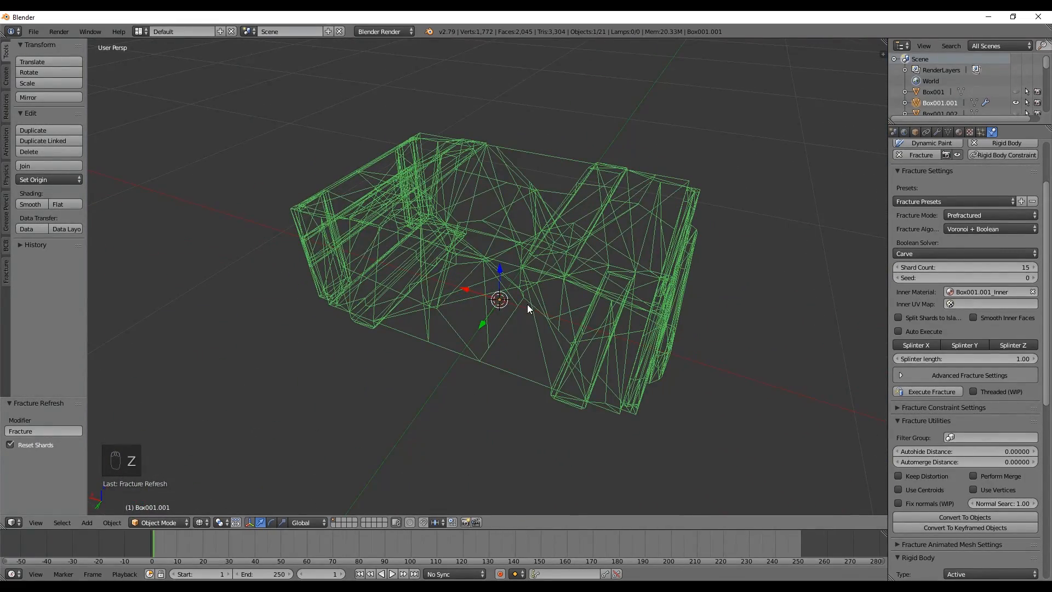
Change the fracture algorithm to Voronoi + Bisect and execute the fracture again
click(967, 230)
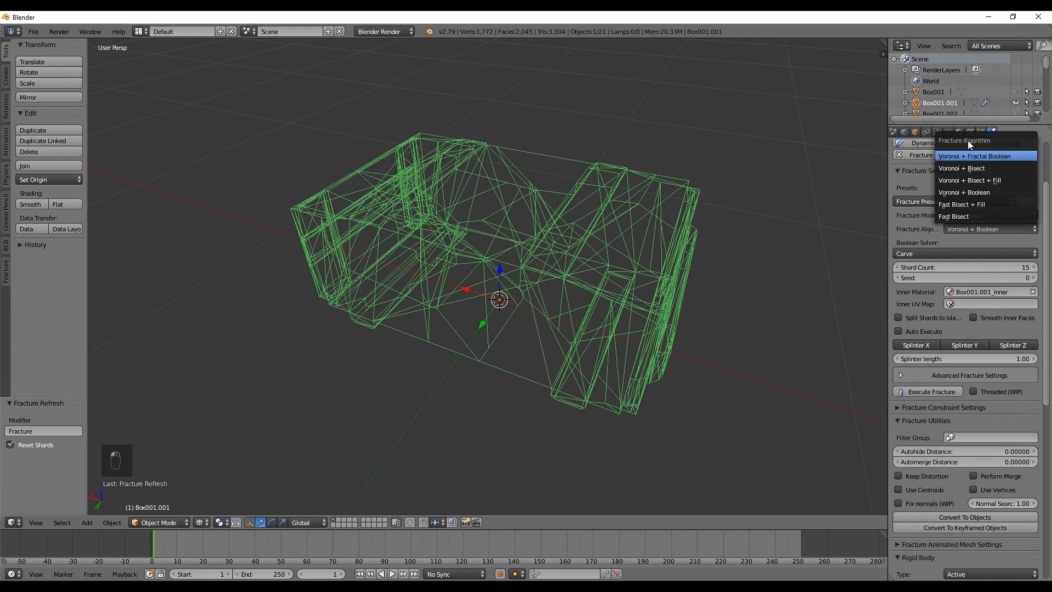
click(958, 169)
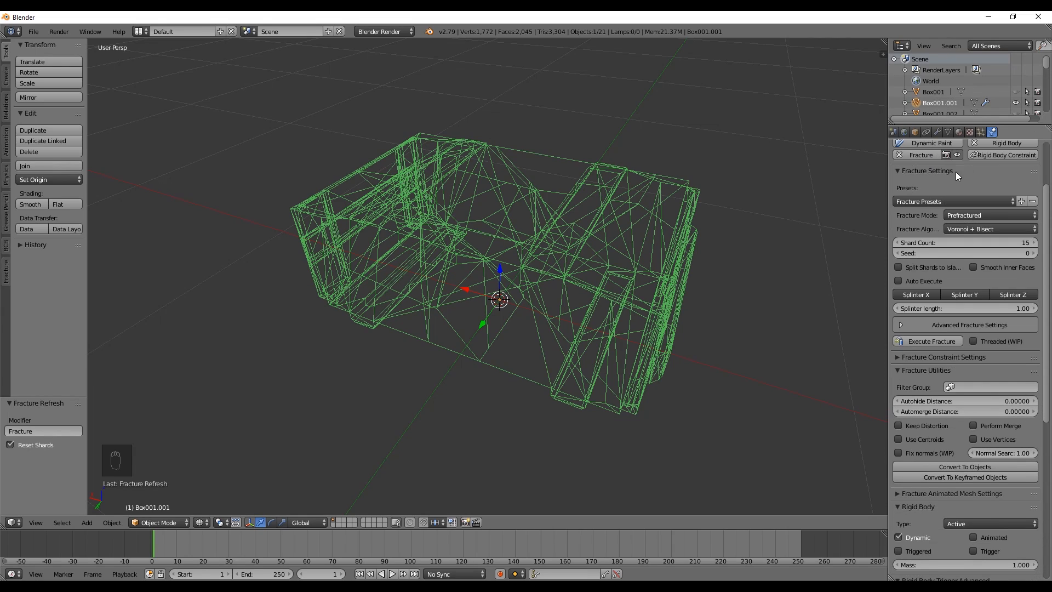
click(931, 341)
Inspect the interior of the bisected box in solid shading and its shard edges in wireframe
mouse_move(767, 305)
middle_down()
mouse_move(672, 297)
mouse_move(626, 248)
mouse_move(658, 249)
middle_up()
key(z)
scroll(670, 283, up, 6)
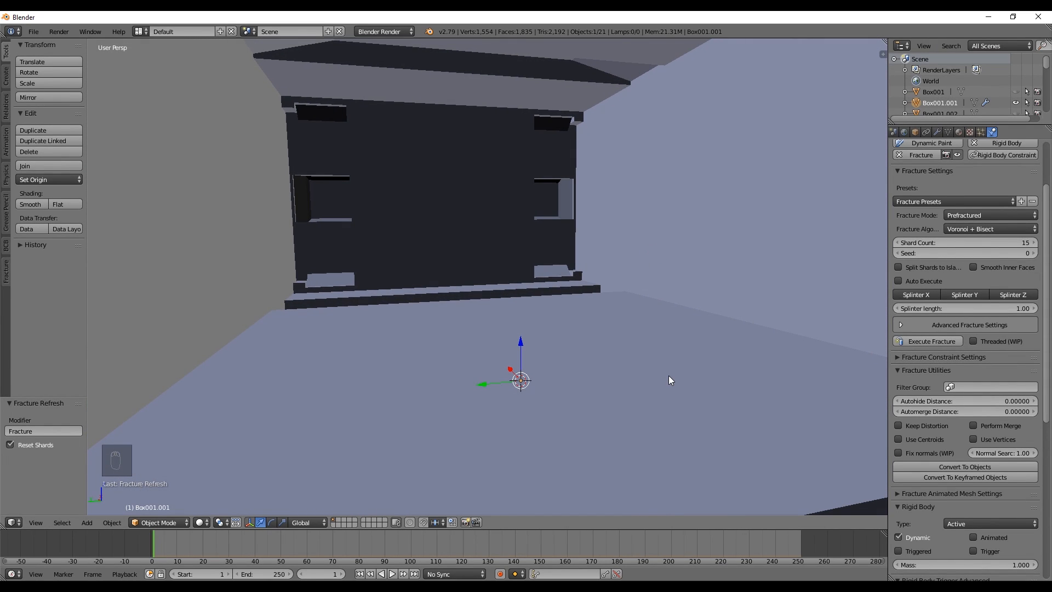
scroll(669, 376, down, 3)
middle_drag(668, 375, 630, 211)
key(z)
scroll(656, 368, down, 3)
middle_drag(575, 265, 634, 255)
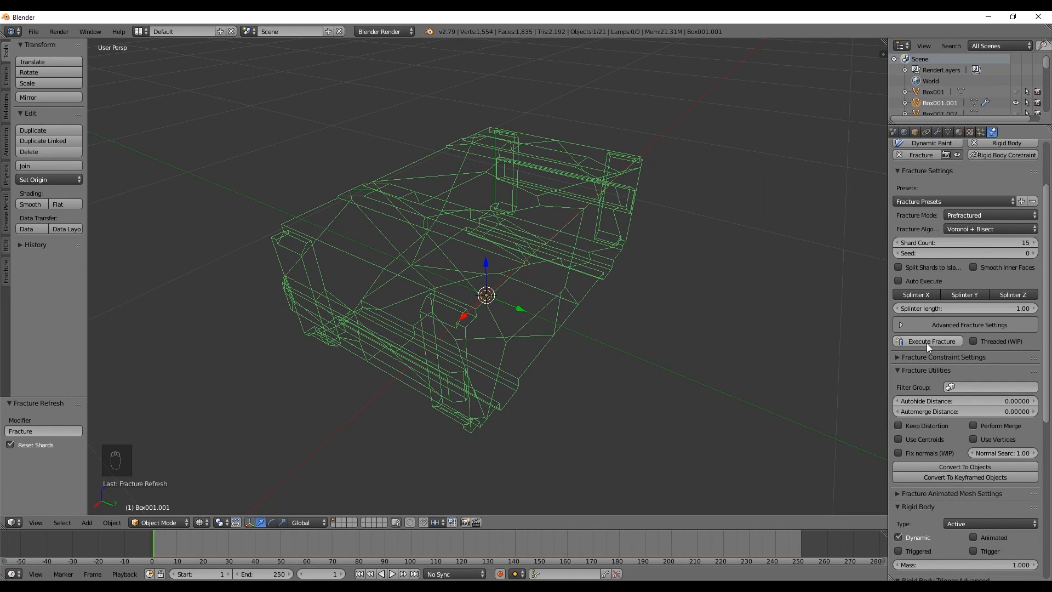
Convert the fracture shards to real objects and select the shard at the lid's far corner in solid shading
scroll(938, 366, down, 3)
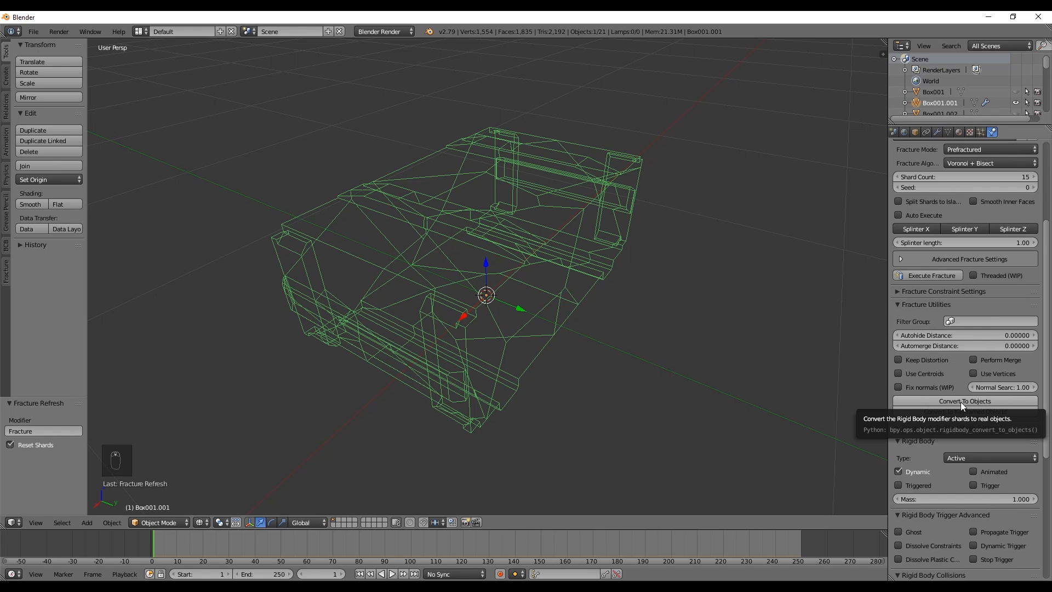
click(961, 402)
right_click(630, 157)
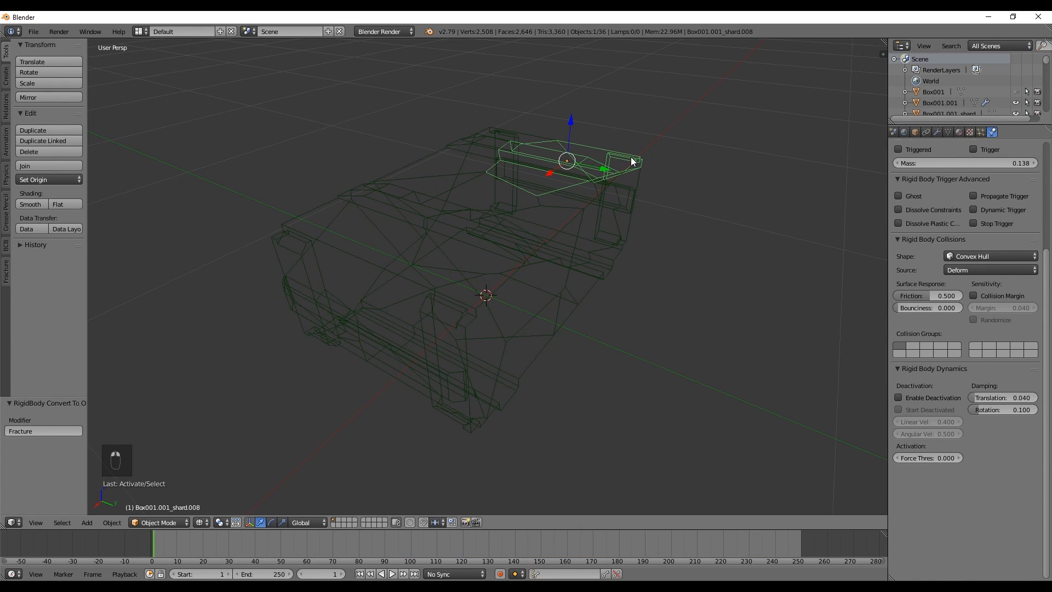
right_click(630, 156)
key(z)
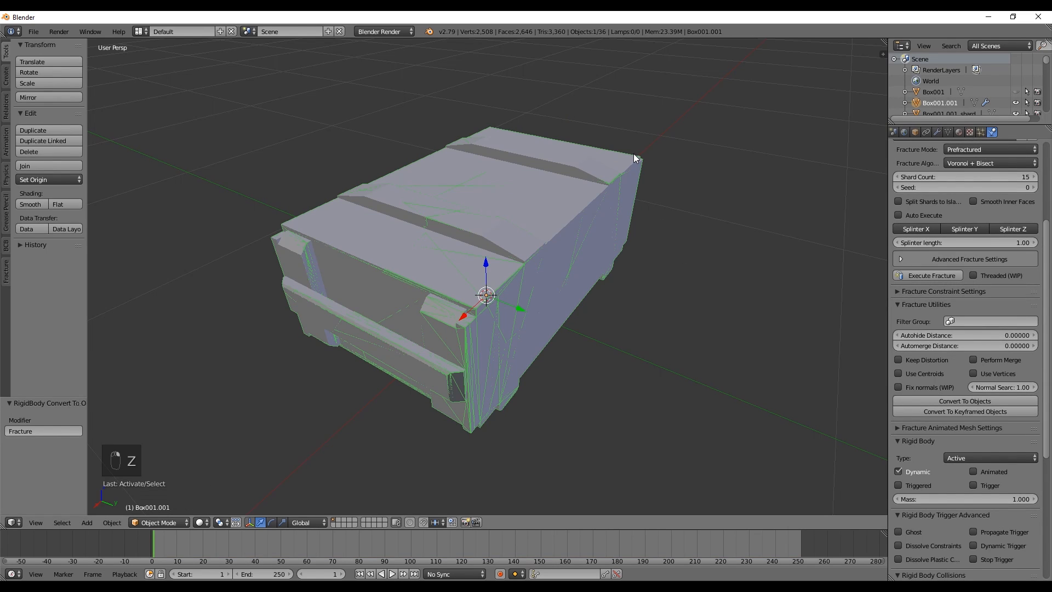
right_click(633, 156)
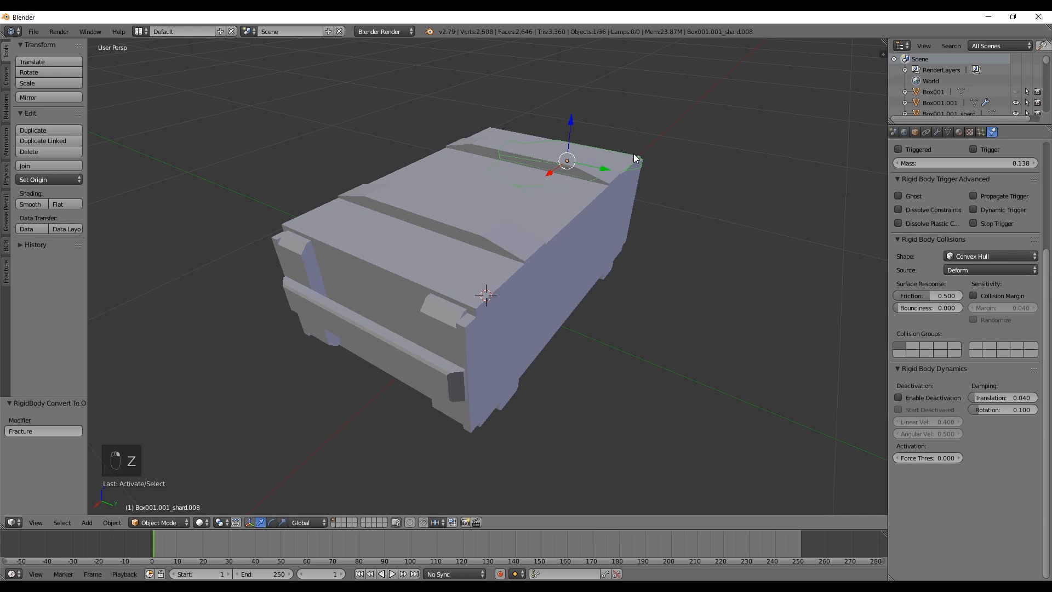
Delete the original unfractured box body that overlaps the shards
right_click(634, 154)
key(g)
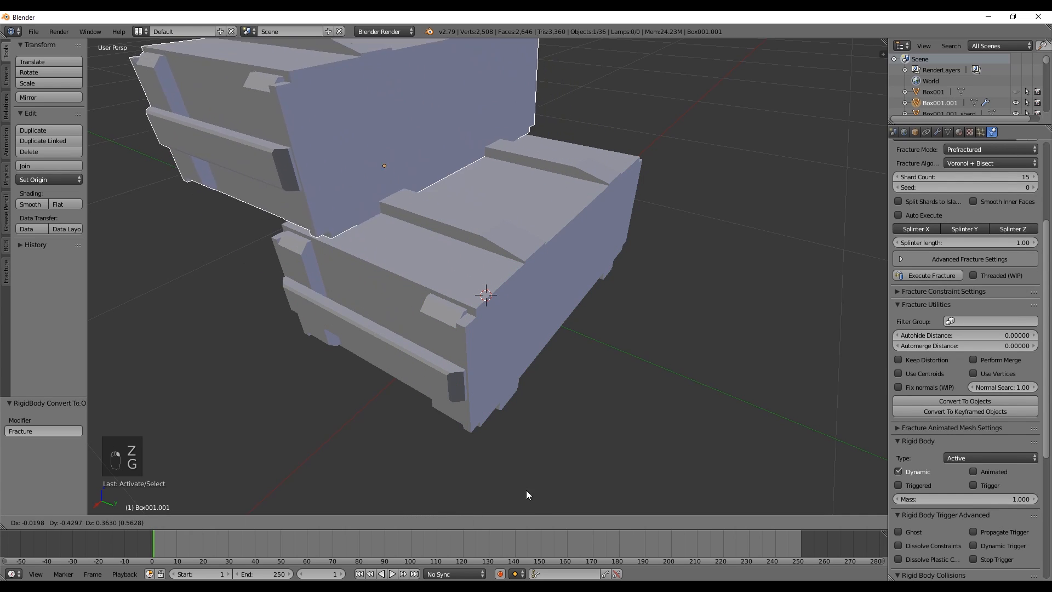
right_click(545, 297)
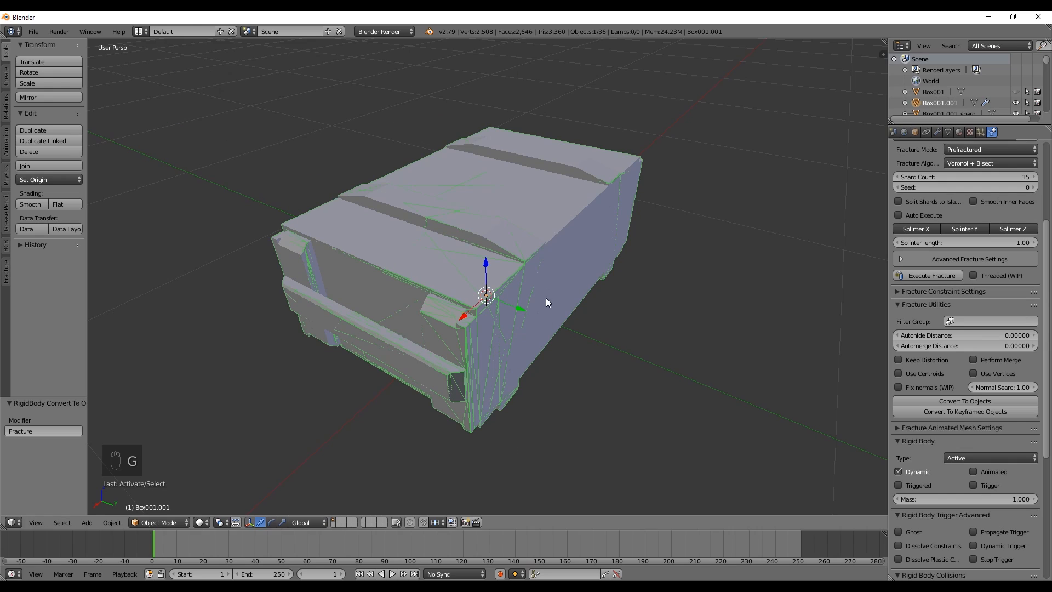
key(Delete)
click(671, 180)
Check that the shards are separate by trial-moving the lid's corner shard and a side shard, cancelling each move
right_click(626, 165)
key(g)
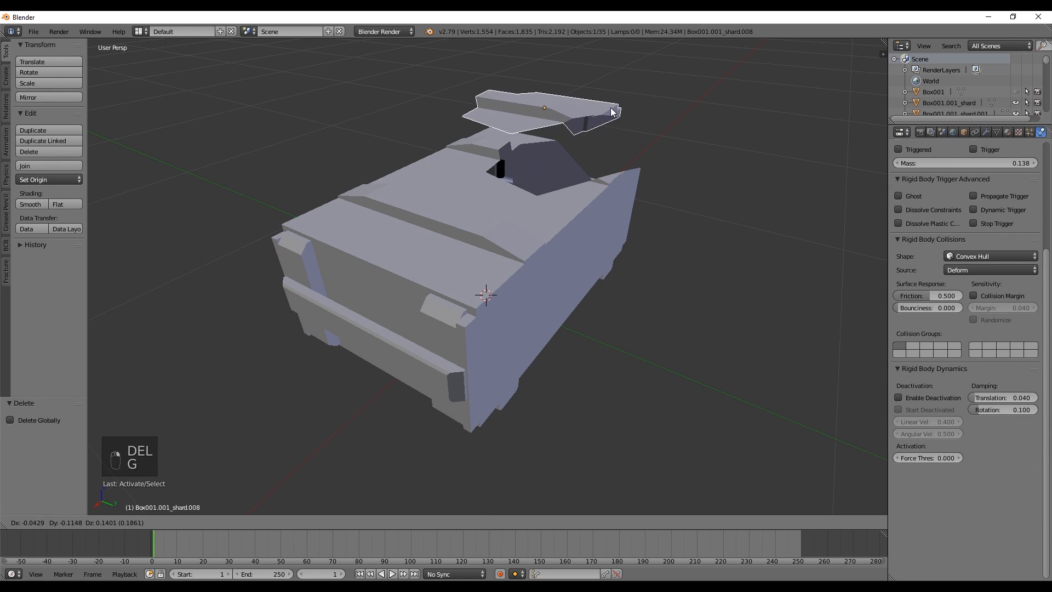
right_click(638, 111)
scroll(589, 253, up, 3)
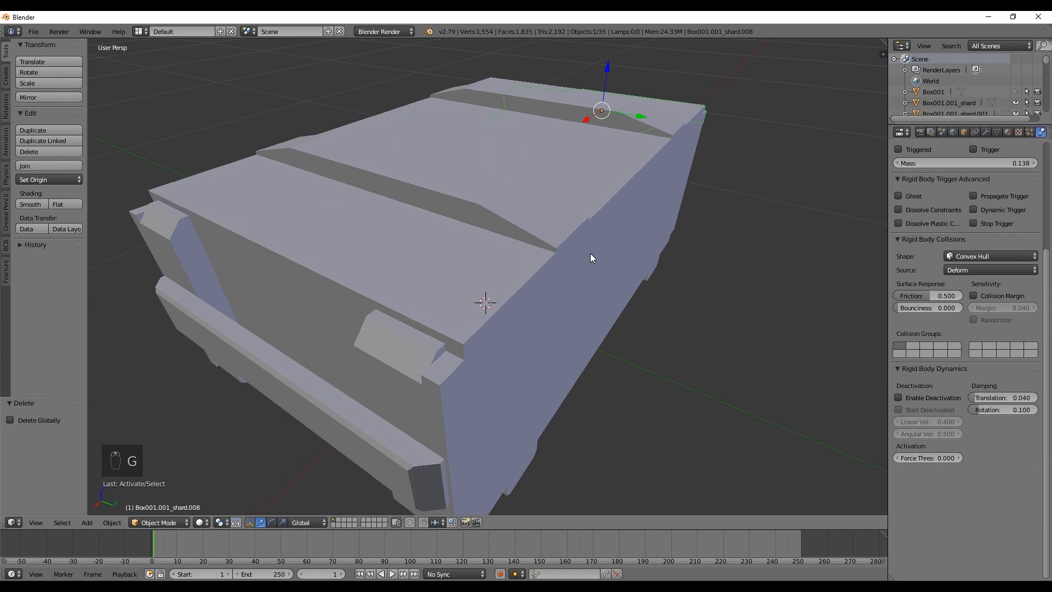
key(a)
key(a)
key(a)
key(a)
right_click(587, 247)
key(g)
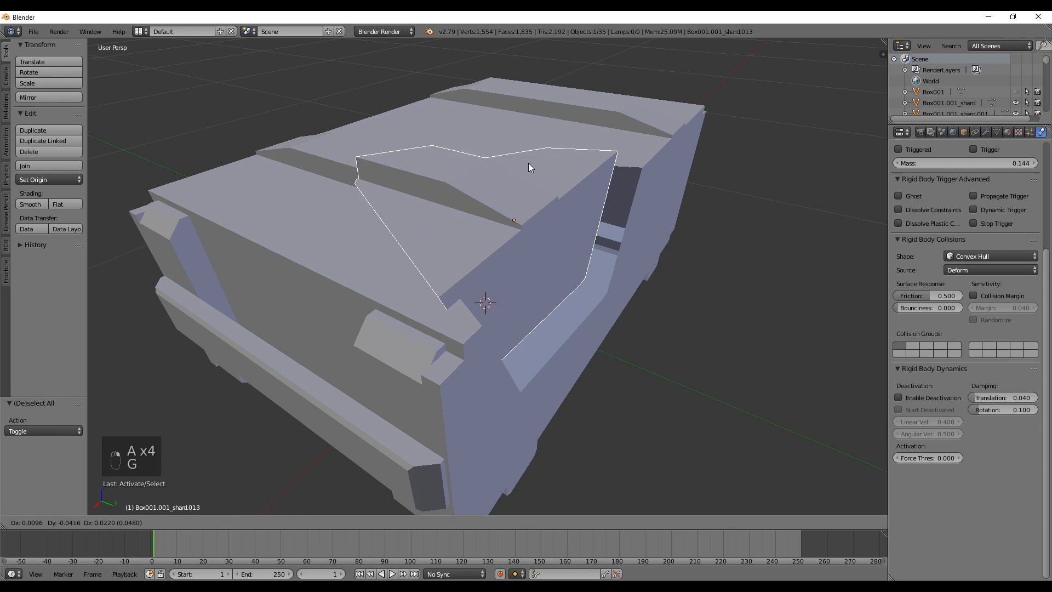
right_click(558, 87)
right_click(524, 122)
middle_drag(619, 287, 602, 274)
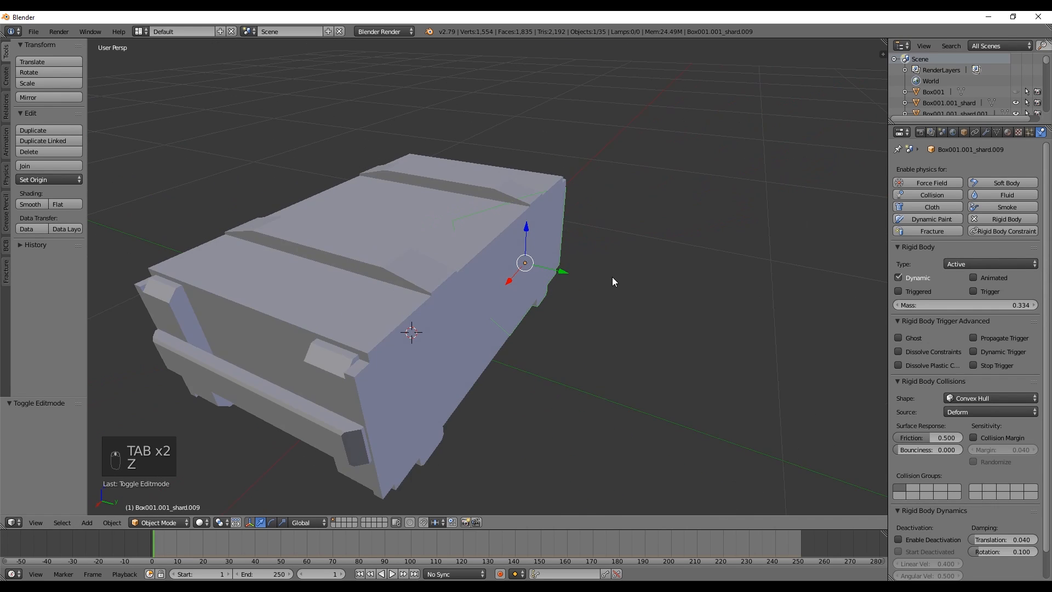
Enable Backface Culling in the viewport and check the shards' faces from inside and outside the box
scroll(477, 299, up, 5)
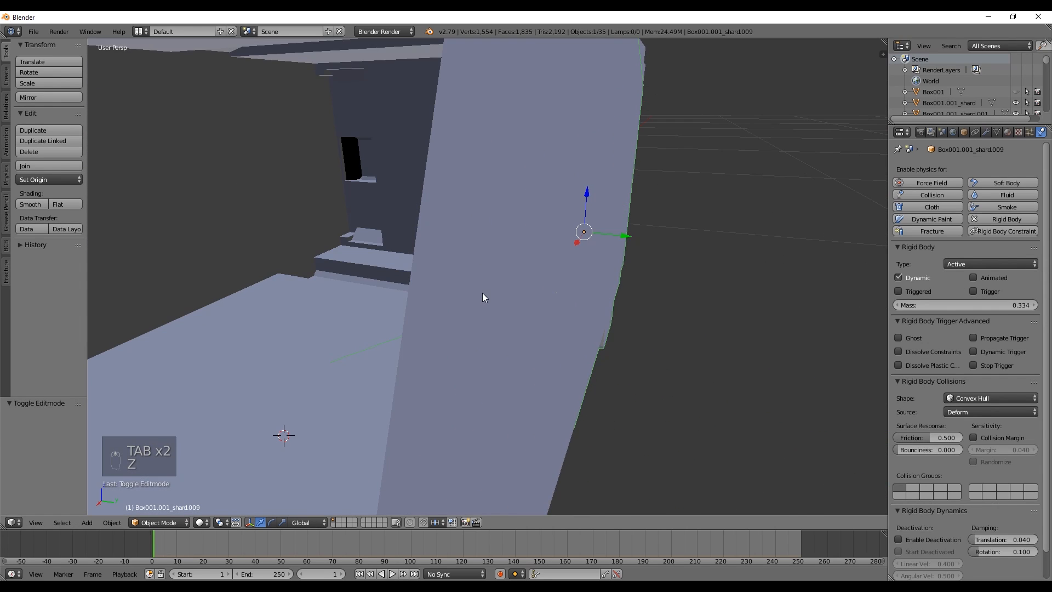
shift+middle_drag(482, 298, 633, 273)
scroll(719, 291, down, 2)
key(n)
scroll(498, 345, down, 2)
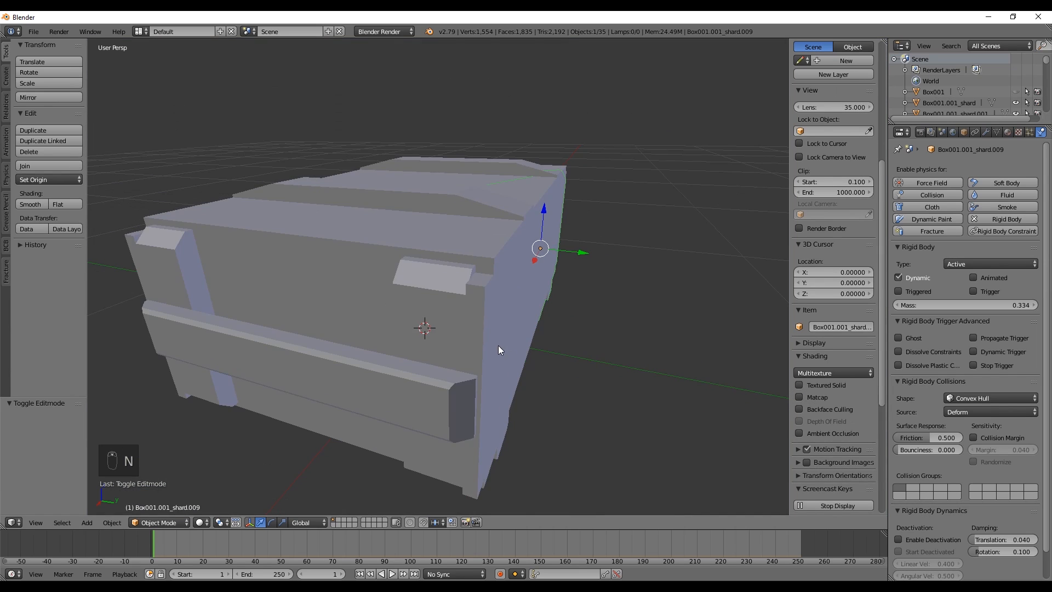
scroll(498, 345, up, 5)
click(810, 409)
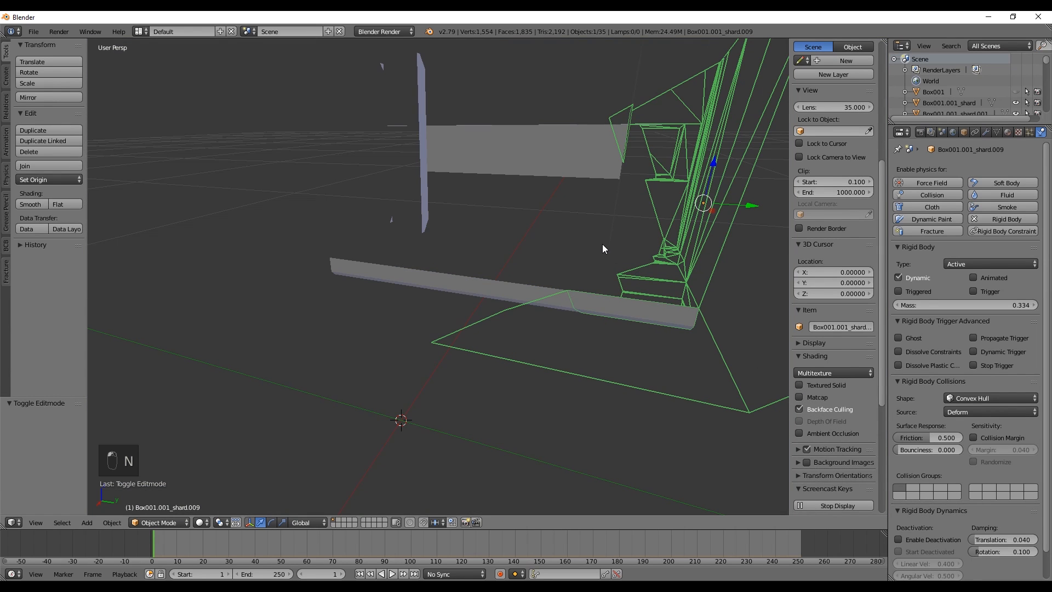
key(a)
middle_drag(589, 237, 559, 244)
right_click(559, 245)
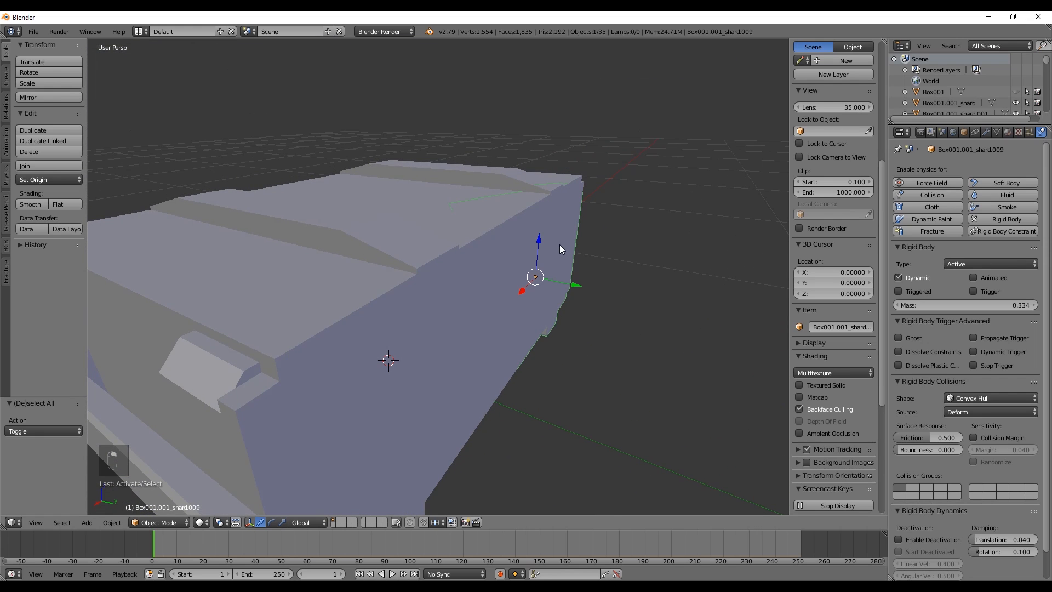
scroll(517, 370, down, 5)
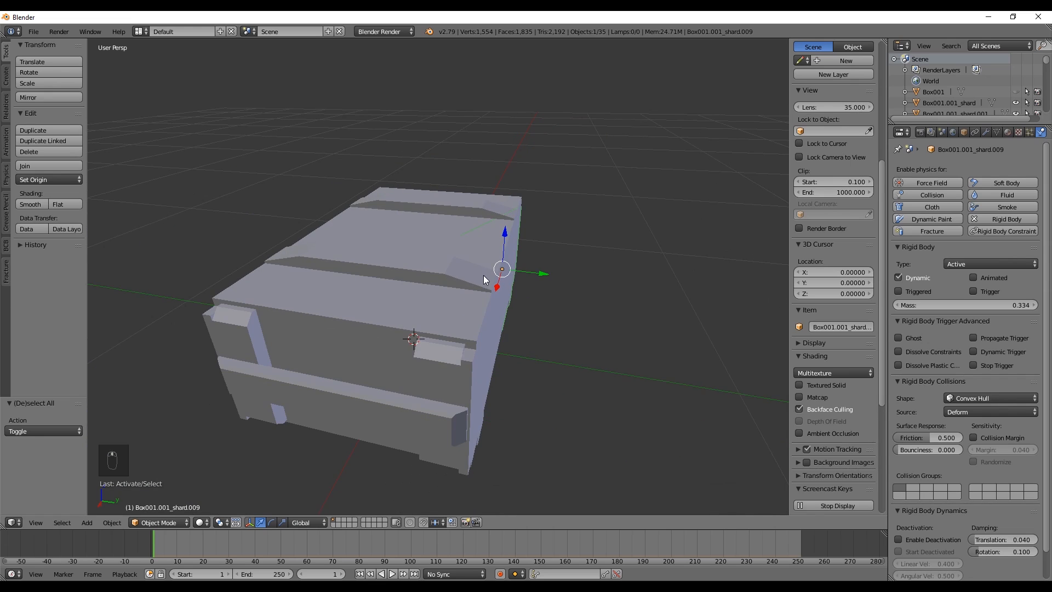
Add a Solidify modifier to the lid's far corner shard and compare its effect in wireframe using the modifier's viewport visibility
middle_drag(483, 275, 523, 231)
right_click(494, 228)
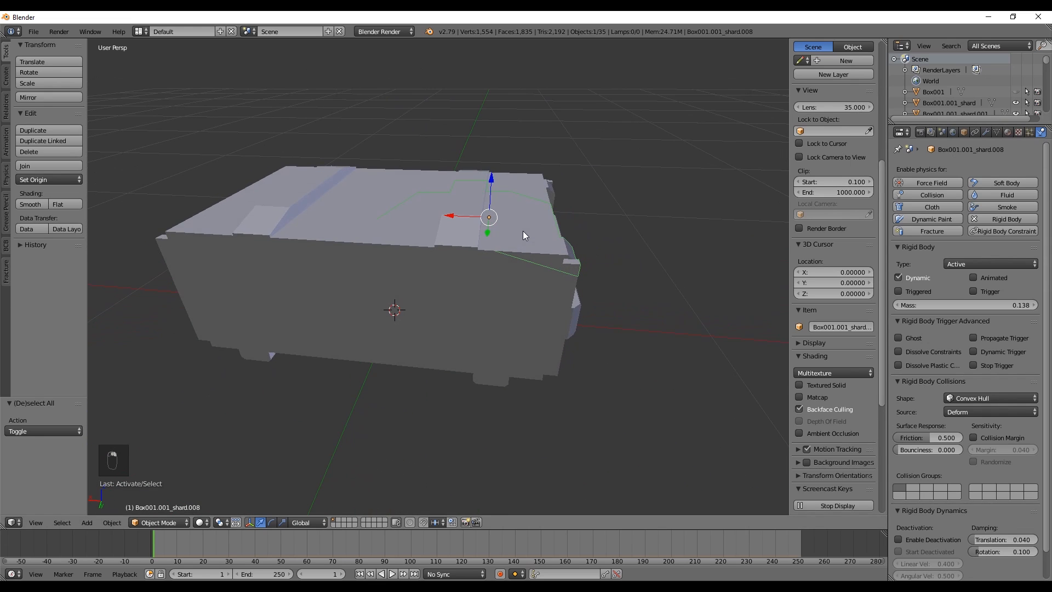
click(987, 131)
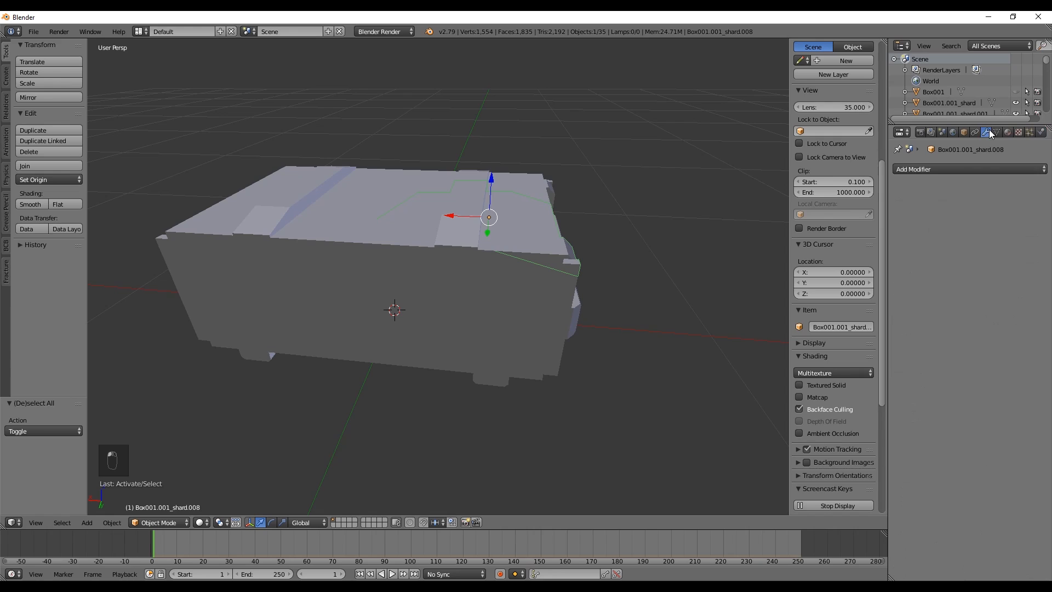
click(944, 171)
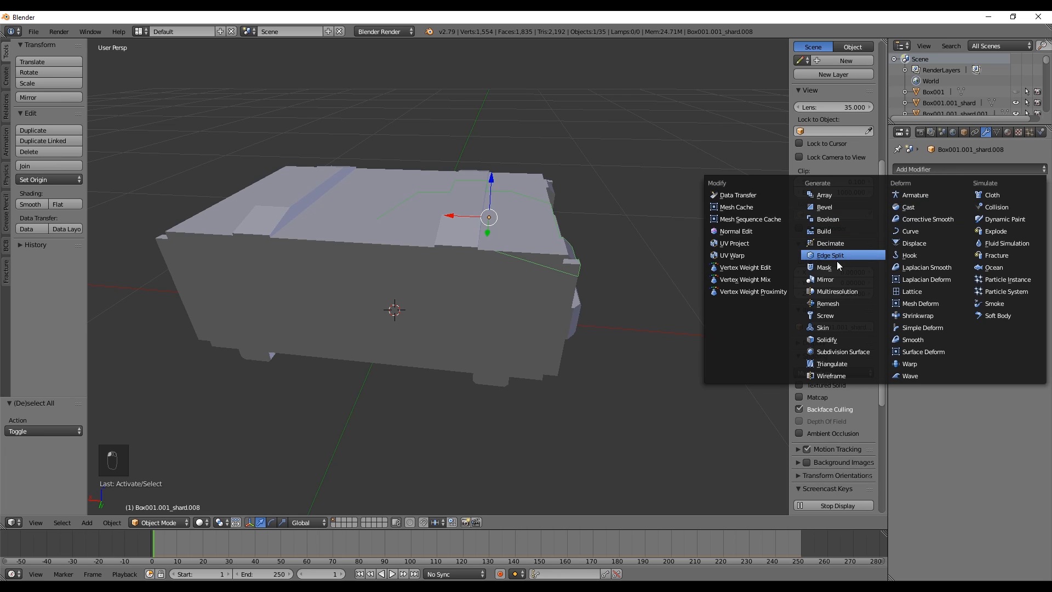
click(827, 340)
key(z)
scroll(494, 246, up, 4)
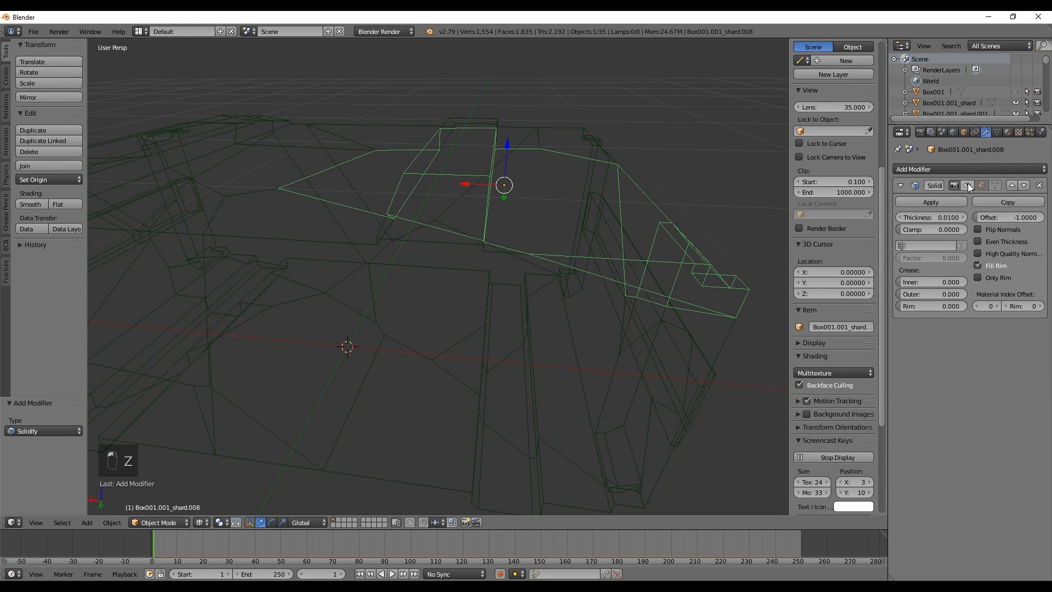
click(967, 185)
scroll(298, 172, up, 2)
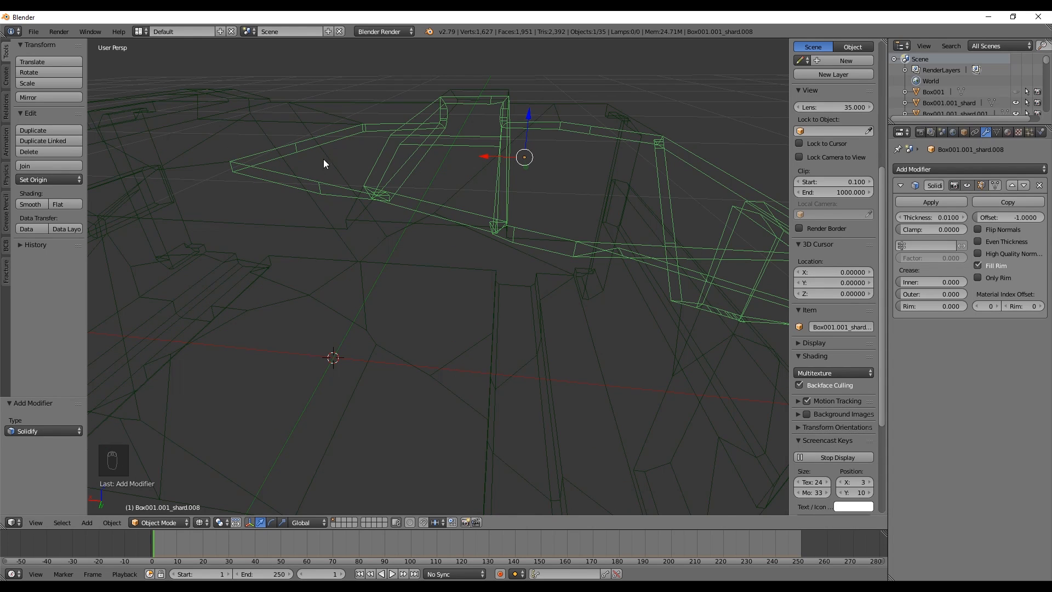
Try a Solidify thickness of 0.0230 on the corner shard and inspect it in solid shading
drag(931, 216, 962, 217)
scroll(497, 185, up, 1)
key(z)
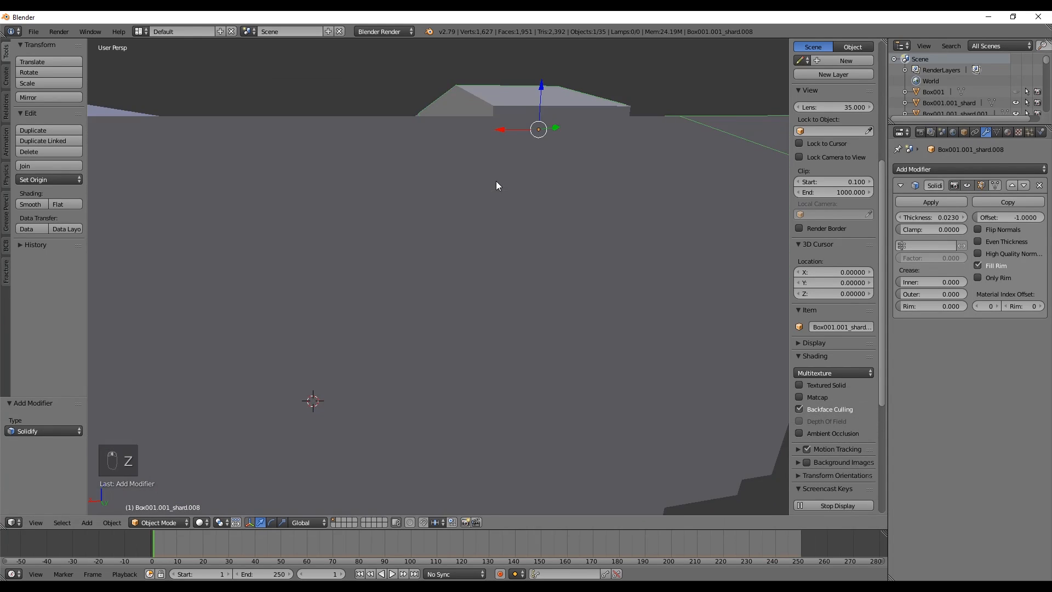
middle_drag(496, 181, 697, 233)
scroll(560, 169, up, 2)
scroll(599, 188, down, 1)
scroll(600, 188, up, 1)
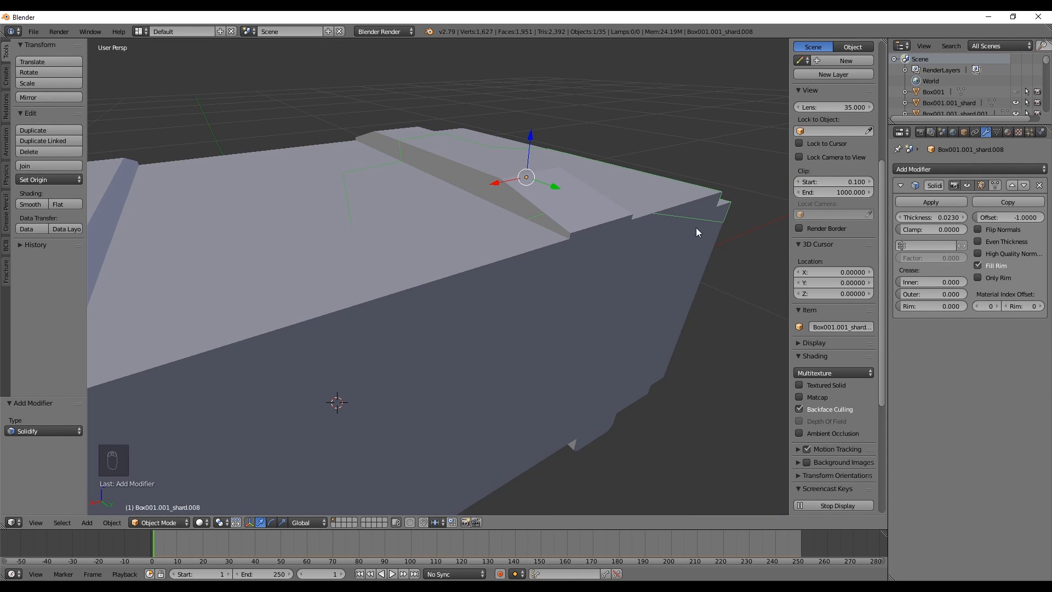
Set the corner shard's Solidify thickness to 0
click(935, 217)
text(0)
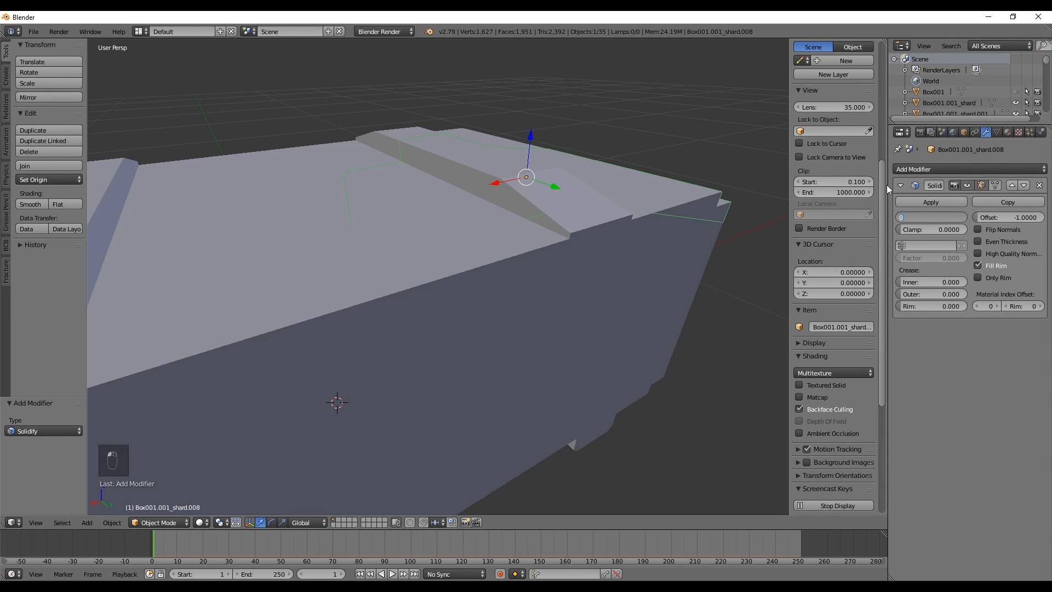
key(Return)
Select all shards with the solidified corner shard active and link its modifiers to the others
middle_drag(351, 127, 432, 176)
key(a)
key(a)
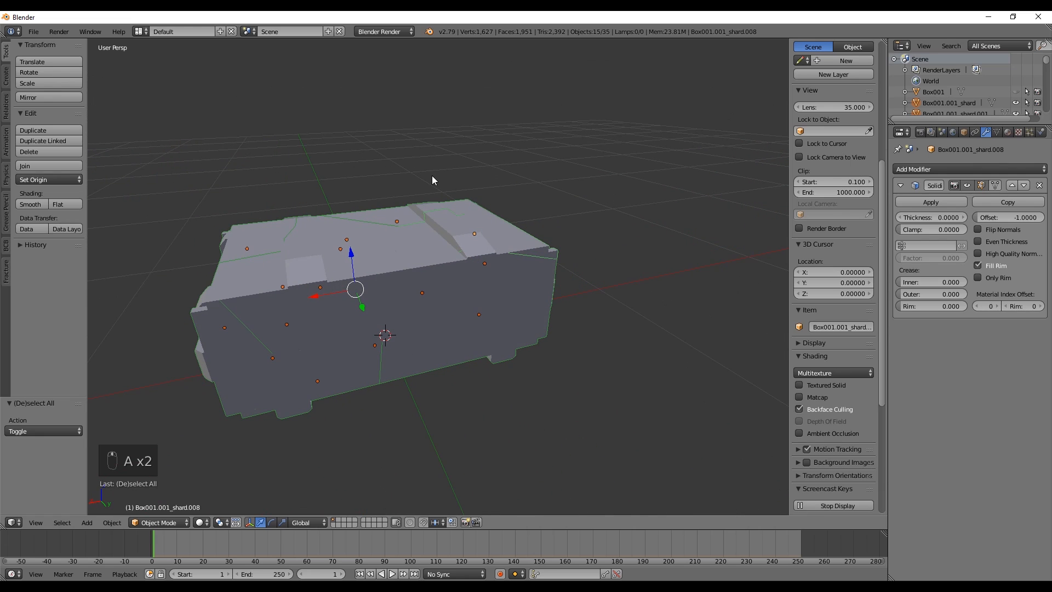
mouse_move(502, 212)
middle_down()
mouse_move(543, 215)
mouse_move(551, 203)
mouse_move(523, 231)
mouse_move(501, 217)
mouse_move(471, 222)
mouse_move(503, 220)
middle_up()
key(b)
shift+right_click(502, 217)
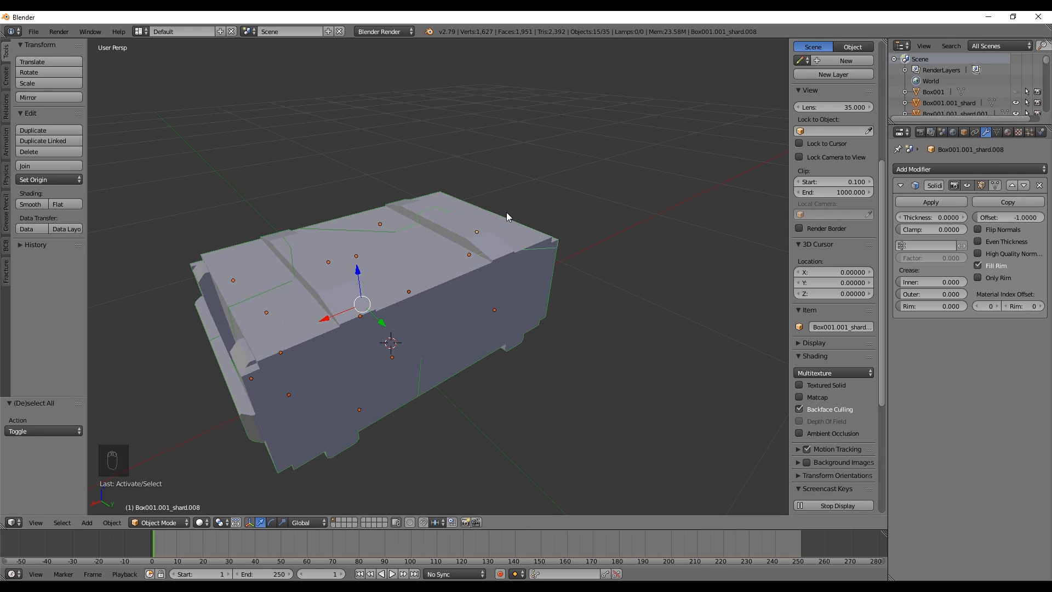
key(ctrl+l)
mouse_move(507, 214)
key(ctrl+l)
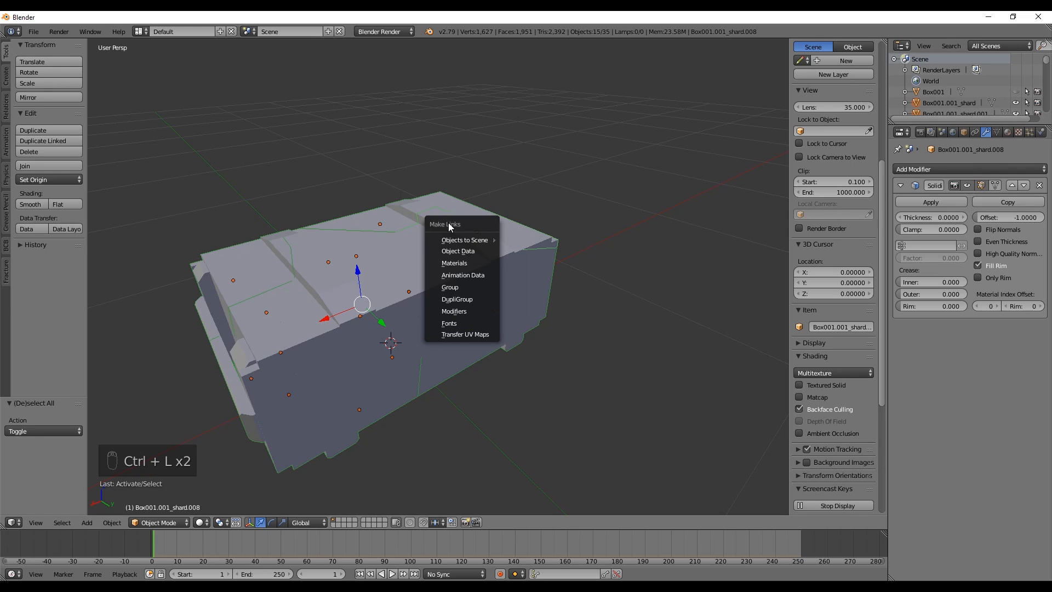
click(462, 310)
Inspect the solidified shards in wireframe and solid shading, selecting several around the box to check their modifiers
middle_drag(406, 307, 433, 277)
scroll(463, 270, up, 6)
key(z)
key(z)
right_click(515, 254)
scroll(540, 232, down, 8)
right_click(418, 231)
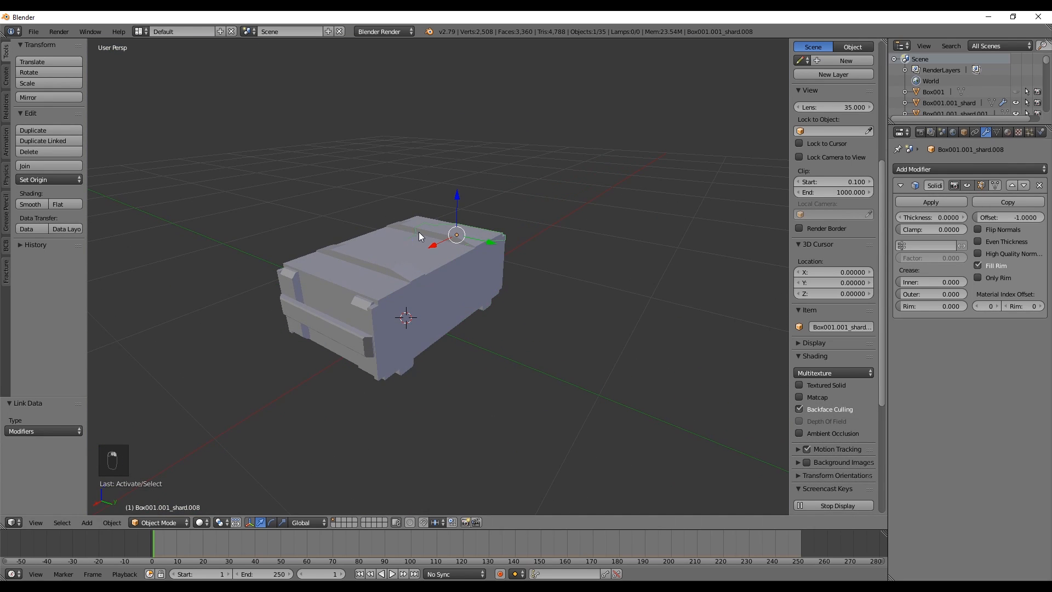
right_click(422, 230)
right_click(369, 262)
right_click(359, 309)
right_click(410, 308)
right_click(441, 293)
right_click(480, 254)
Unhide all the hidden box parts and trial-move a front latch piece, cancelling the move
middle_drag(480, 257, 534, 297)
key(a)
key(alt+h)
key(a)
right_click(485, 290)
key(g)
right_click(457, 245)
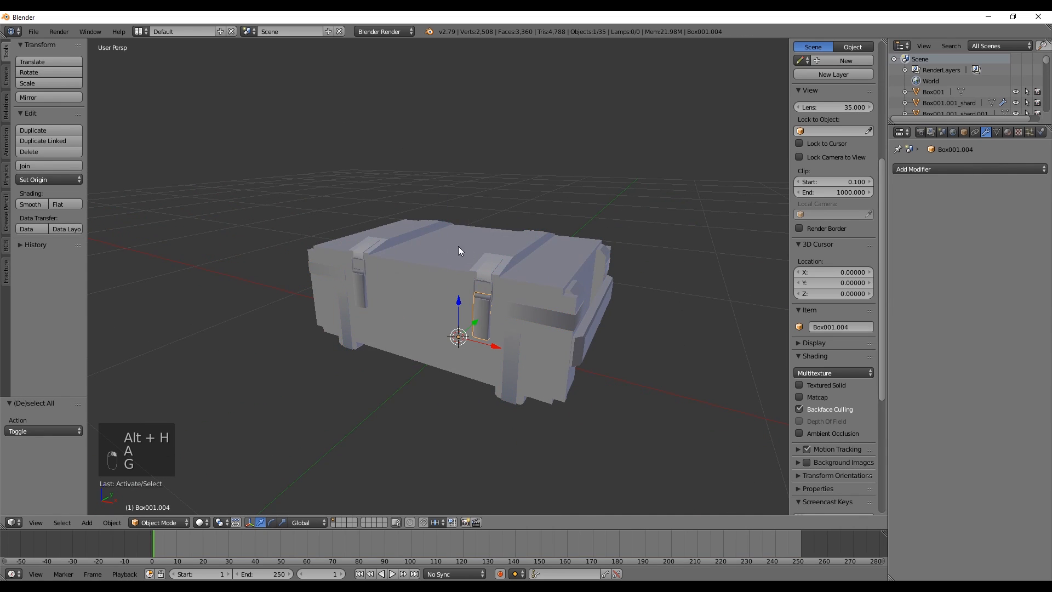
Select every box part and shard in the scene
scroll(459, 247, down, 4)
key(b)
drag(604, 352, 338, 231)
key(a)
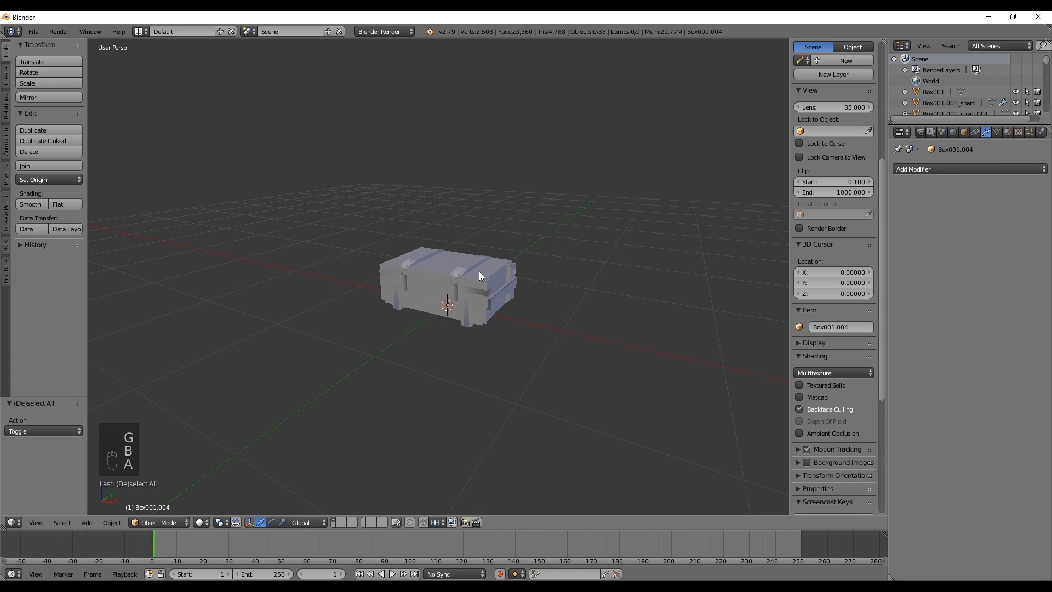
key(a)
key(a)
middle_drag(520, 271, 479, 262)
scroll(456, 282, up, 4)
Start an FBX export of the selected objects and limit the exported object types to Mesh
click(33, 32)
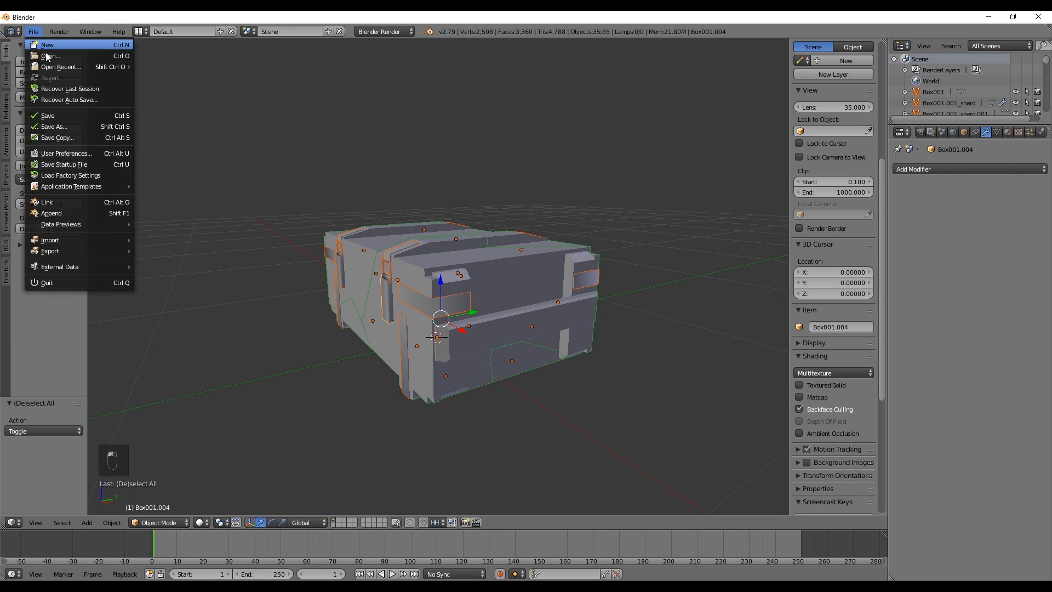
mouse_move(82, 252)
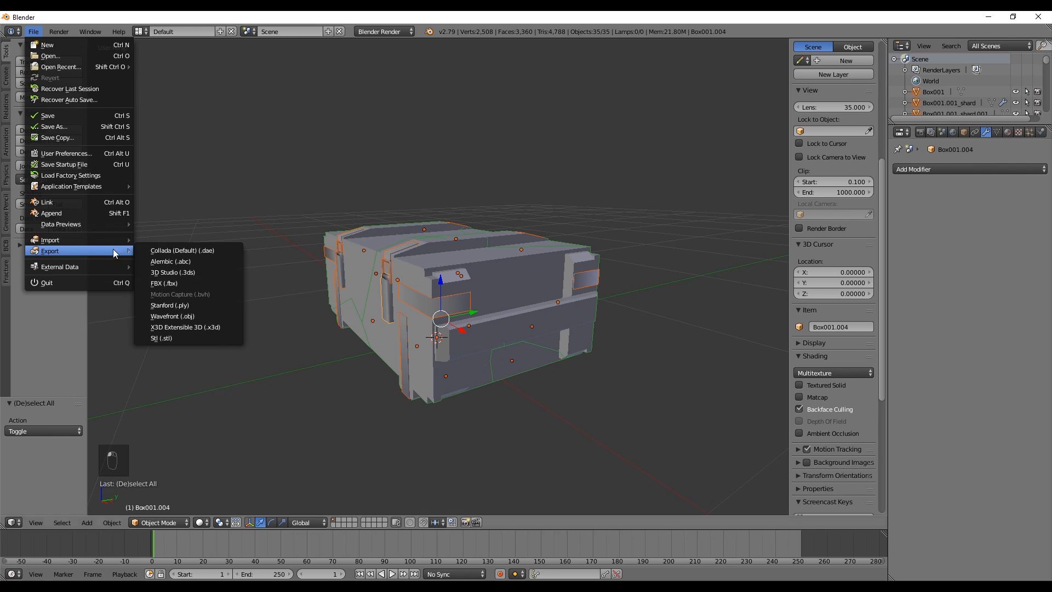
click(156, 284)
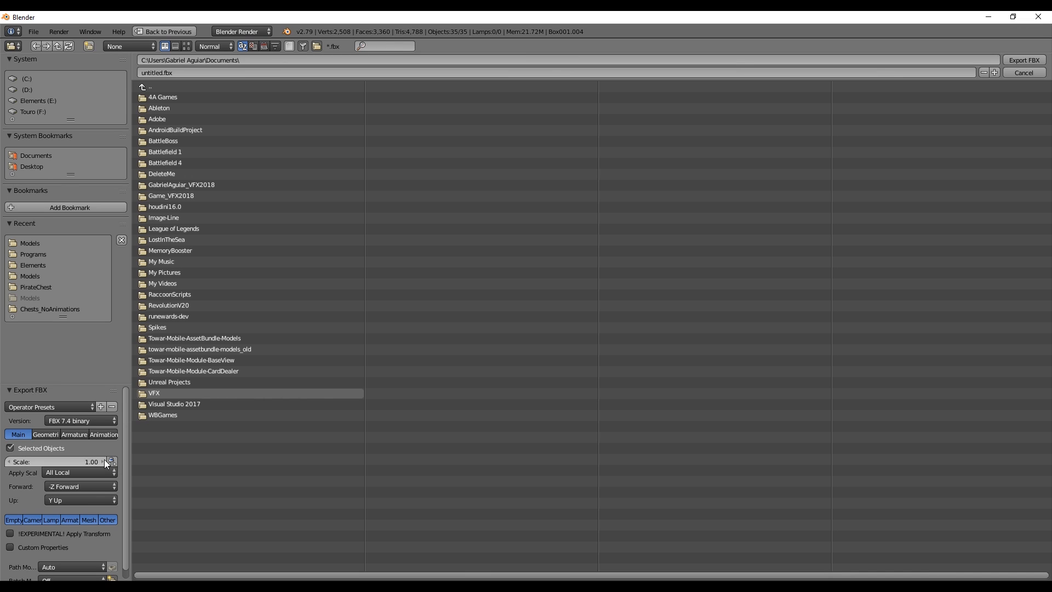
click(90, 520)
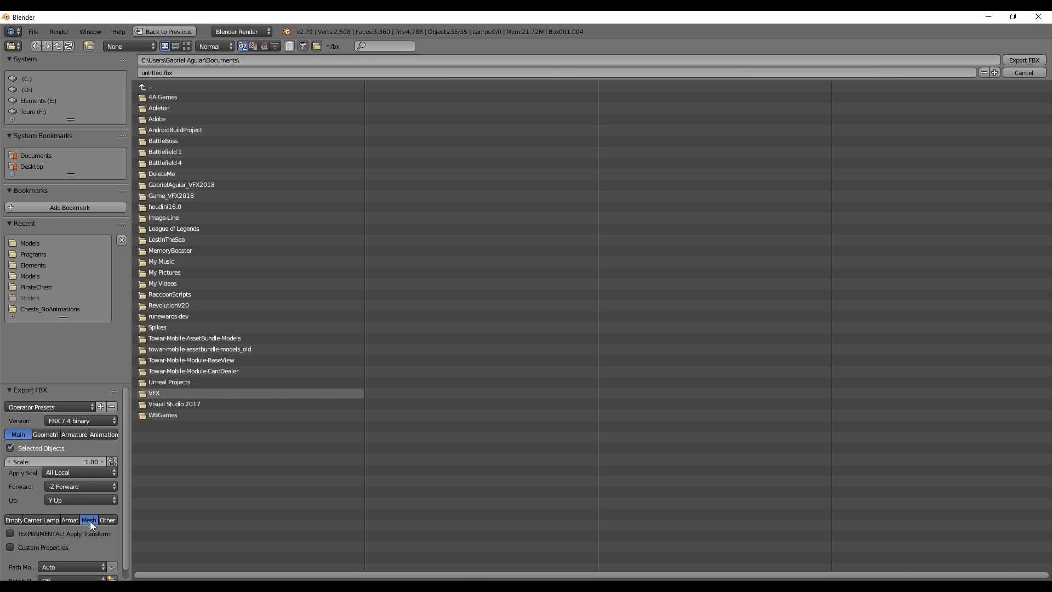
Browse the export location to the Unity project's ShatterObjects\Models\ammo_box\Models folder
click(178, 184)
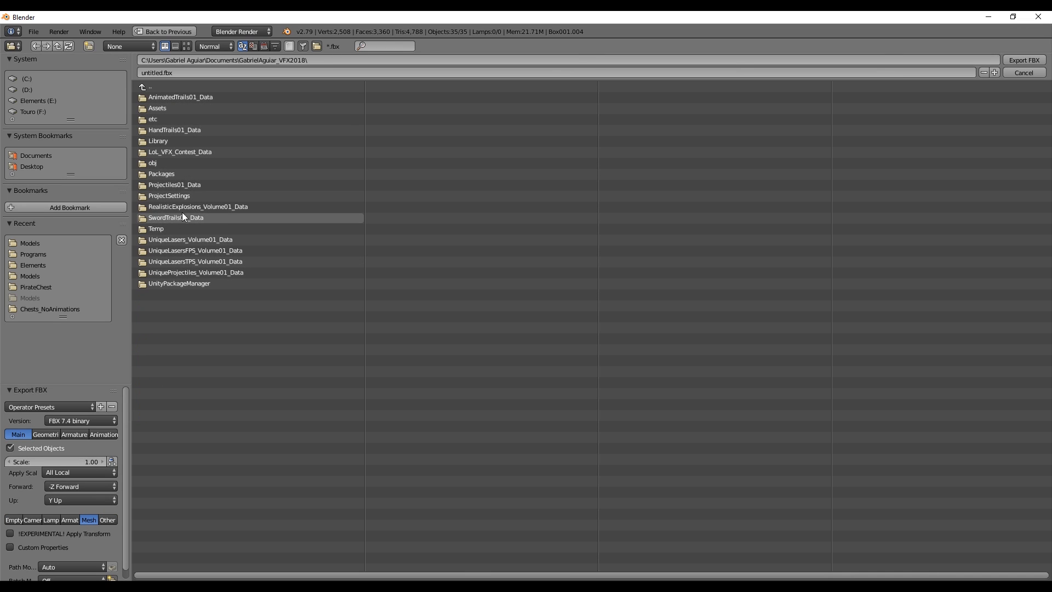
click(164, 108)
click(186, 152)
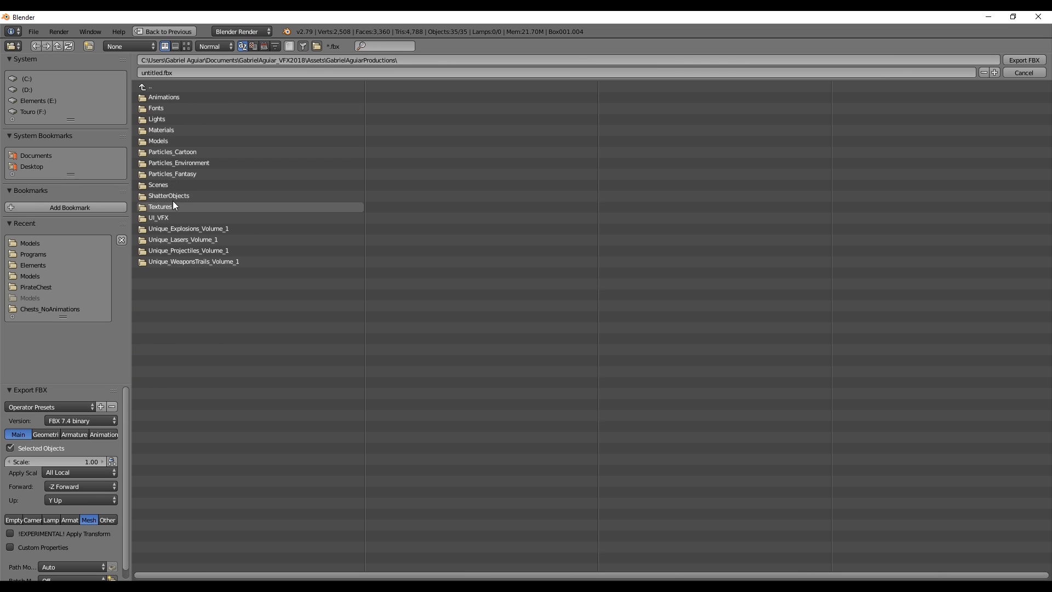
click(170, 195)
click(162, 106)
click(165, 100)
click(159, 131)
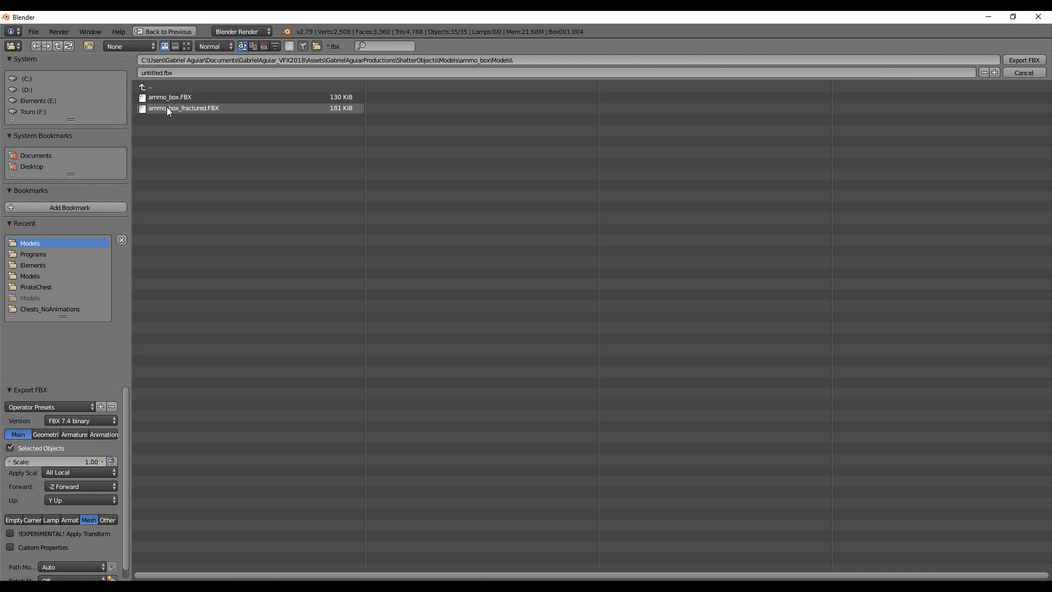
Name the export file ammo_box_fractured_v2.FBX, based on the existing fractured file, and export it
click(167, 109)
double_click(197, 72)
text(_v2)
key(Return)
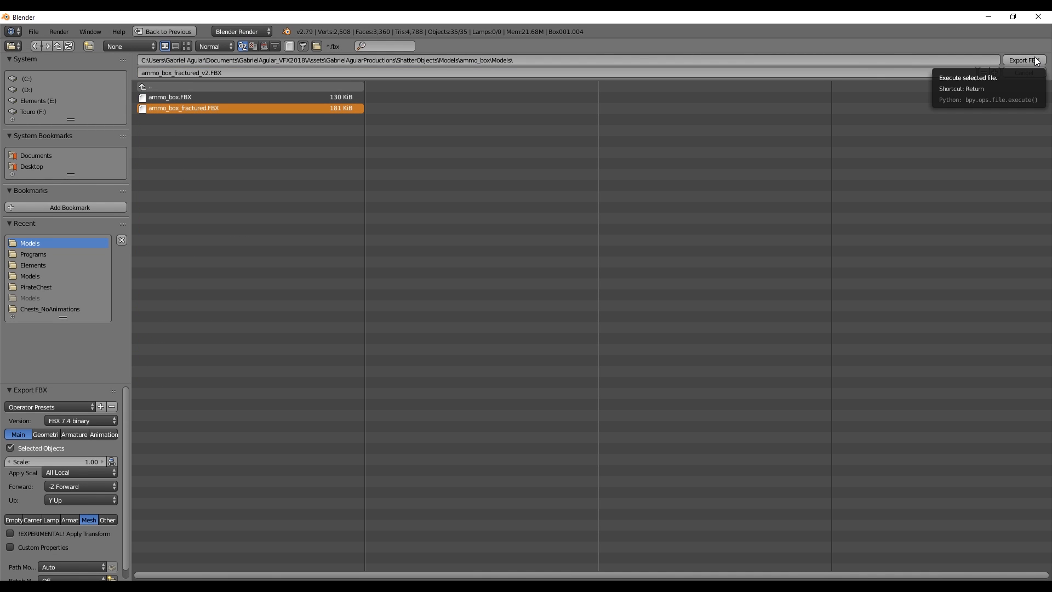
click(1023, 60)
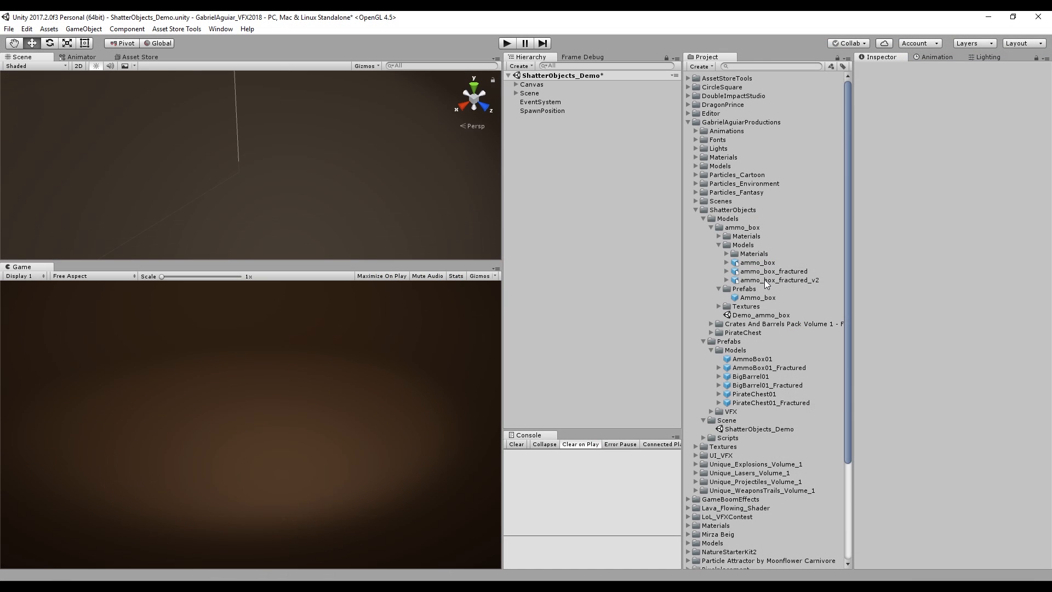
Switch to Unity and add the ammo_box_fractured_v2 model to the ShatterObjects_Demo scene hierarchy
drag(768, 278, 516, 118)
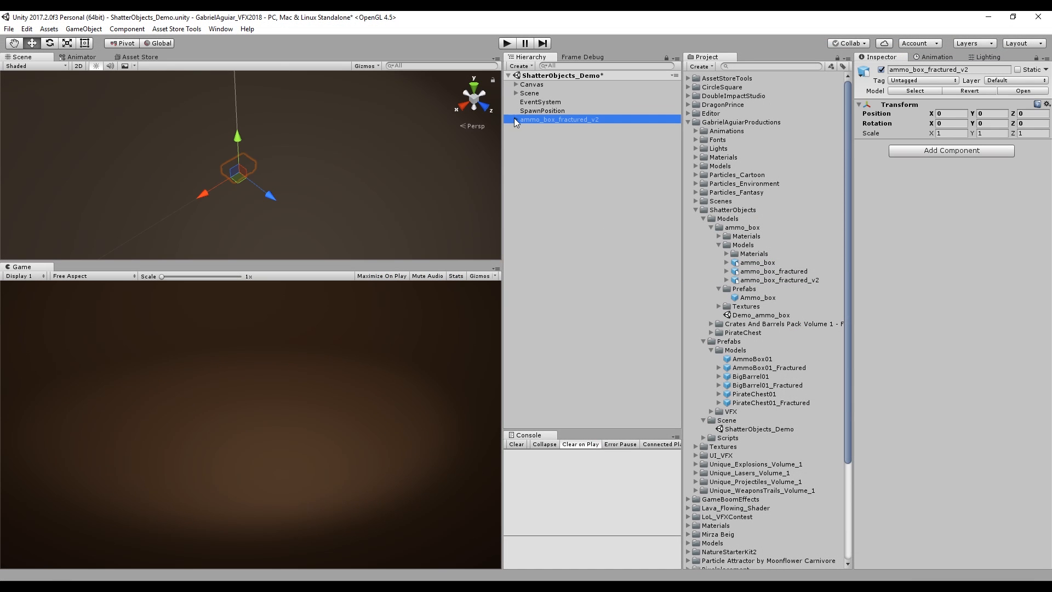
Set the ammo_box_fractured_v2 model's Y position to 0.54 and its scale to 4, 3, 3
click(990, 113)
text(0.54)
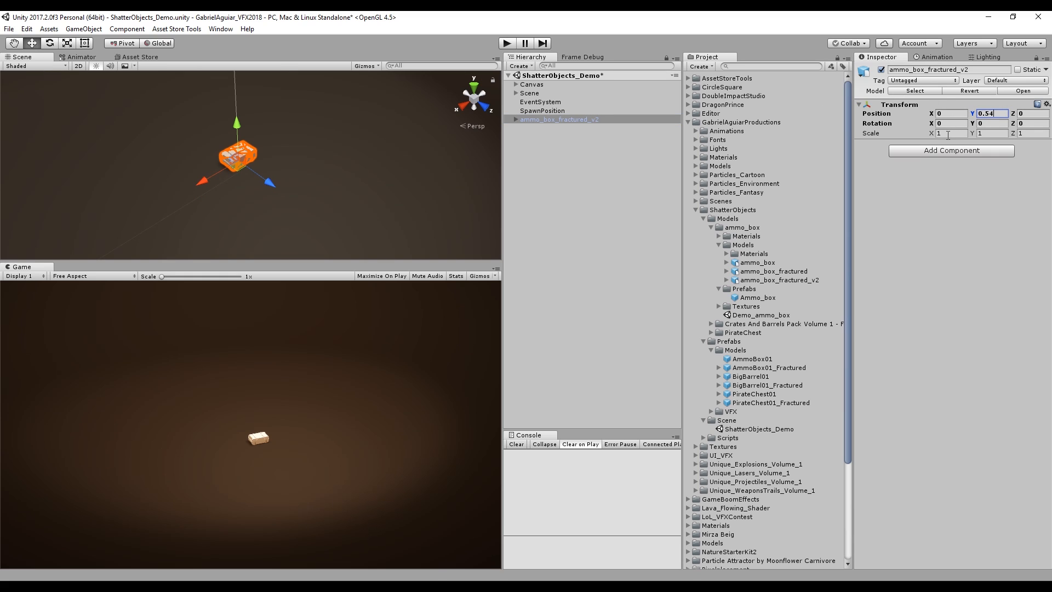
click(956, 133)
text(4)
key(Tab)
text(3)
key(Tab)
text(3)
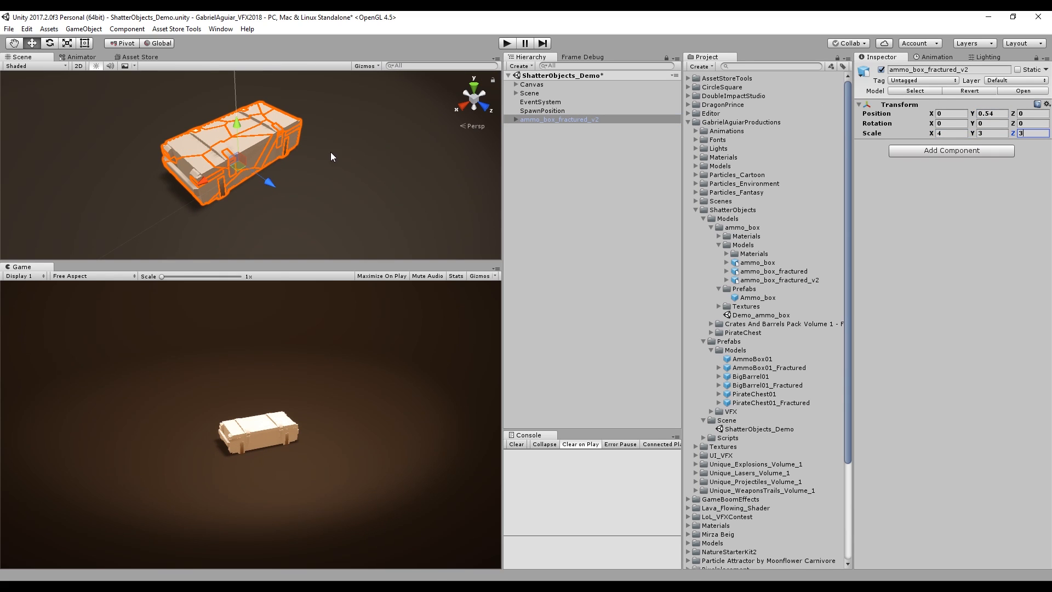
Expand ammo_box_fractured_v2 in the hierarchy and examine its child pieces one after another, from Box001 through the shards
click(516, 119)
click(536, 129)
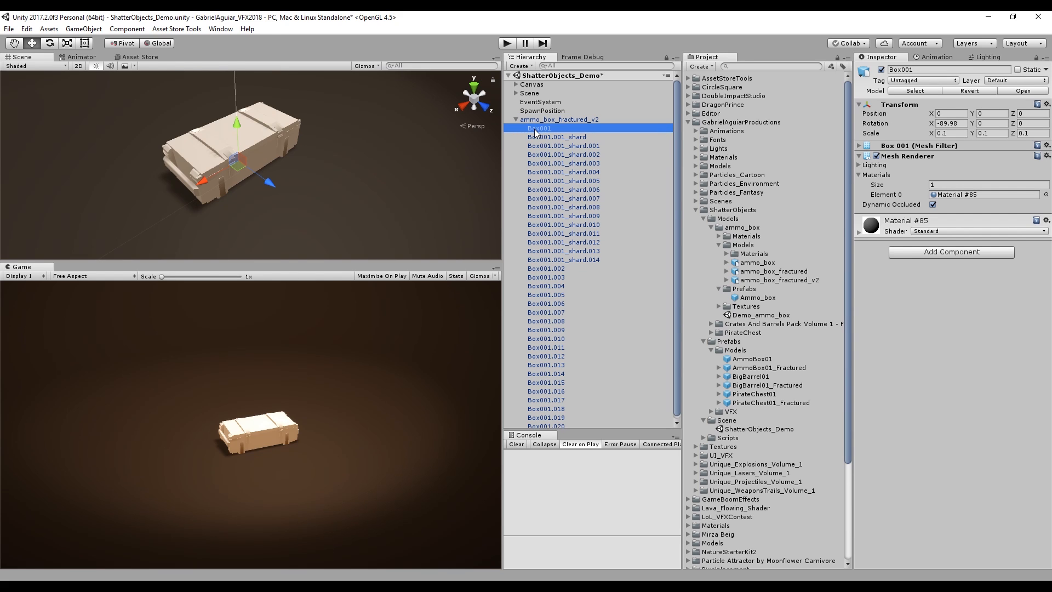
key(Down)
key(Down)
key(Down)
key(Down)
key(Down)
key(Down)
key(Down)
key(Down)
key(Down)
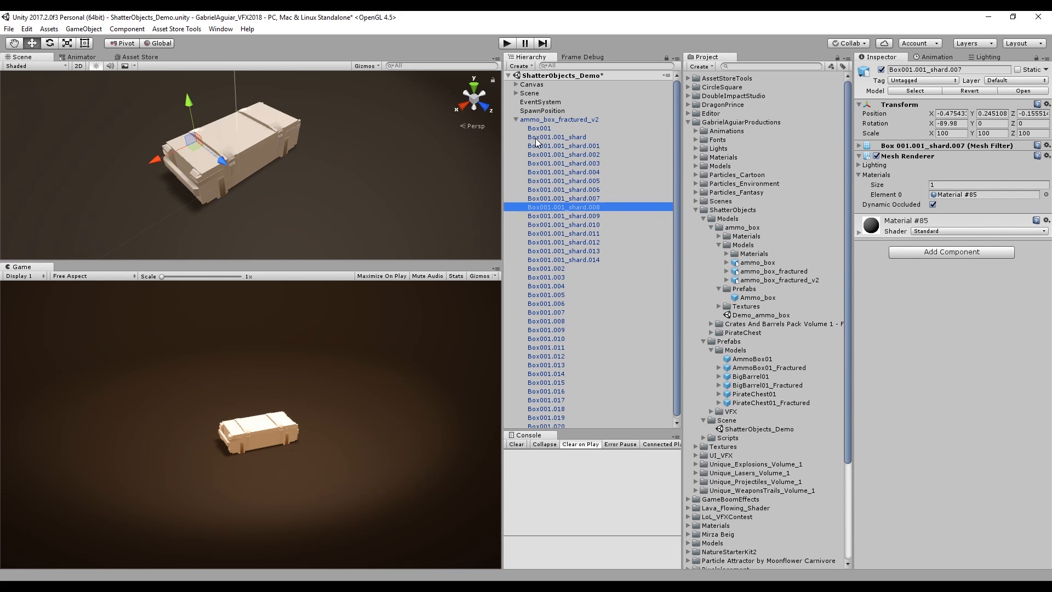
key(Down)
key(Down)
key(Down)
key(Down)
key(Down)
key(Down)
key(Down)
key(Down)
key(Down)
key(Down)
key(Down)
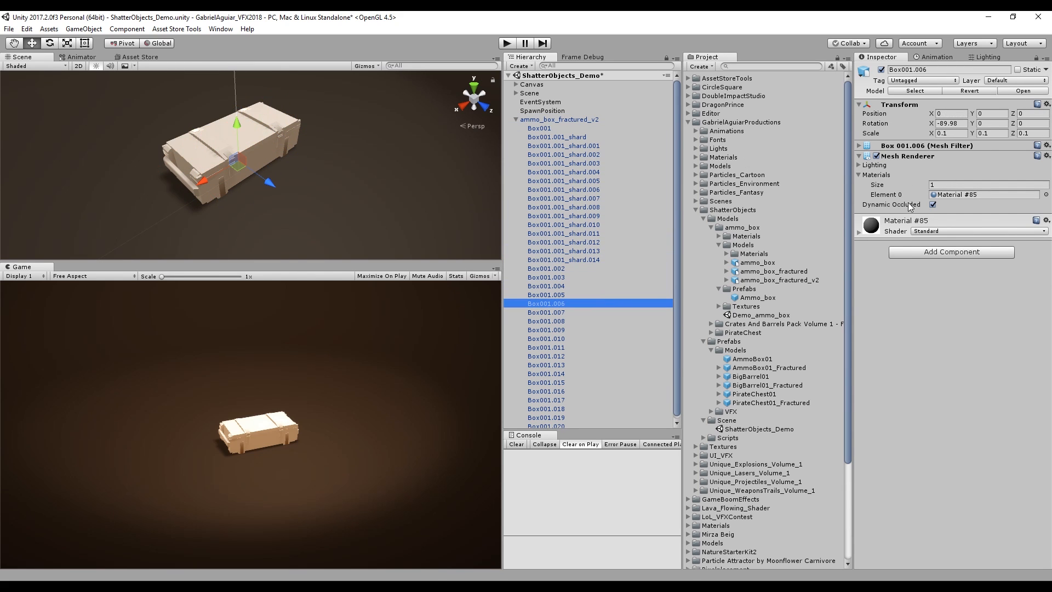
Assign the Ammo_box material from the ammo_box Materials folder to all child pieces, Box001 through Box001.020
scroll(534, 139, down, 1)
click(537, 127)
shift+click(546, 423)
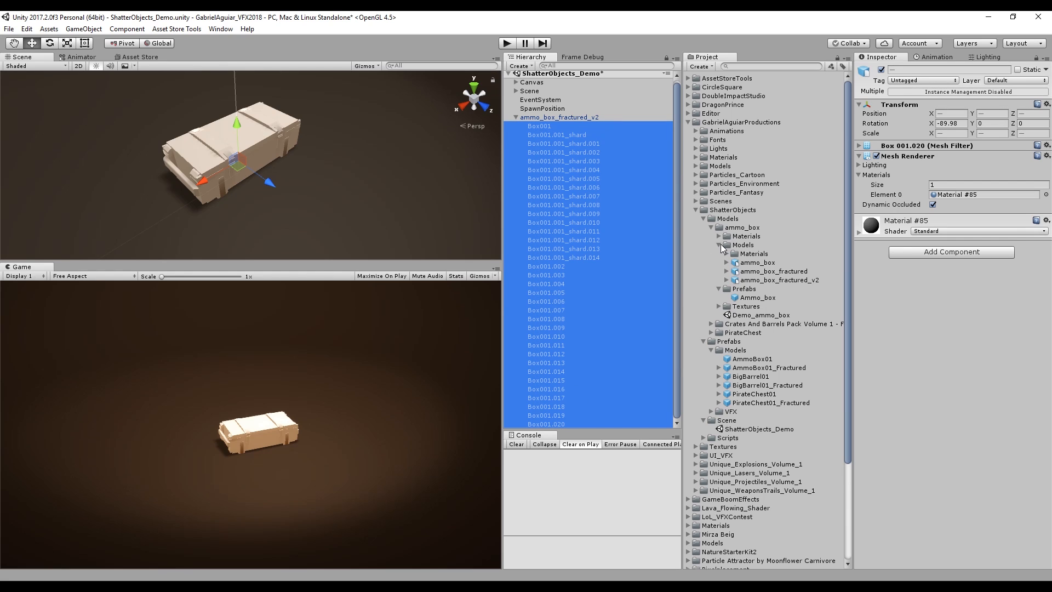
click(719, 245)
click(719, 237)
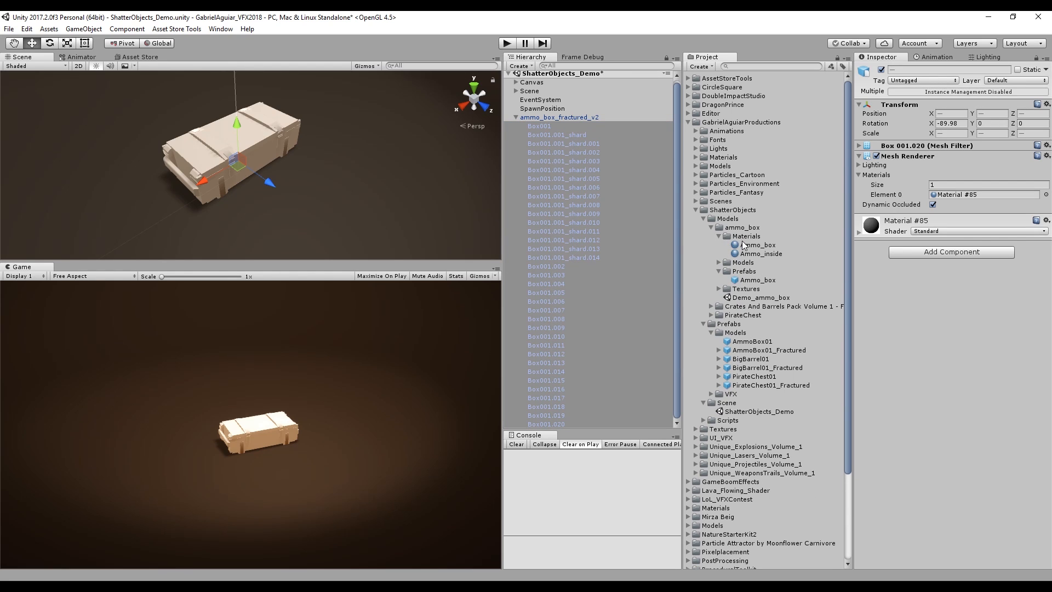
drag(741, 242, 954, 196)
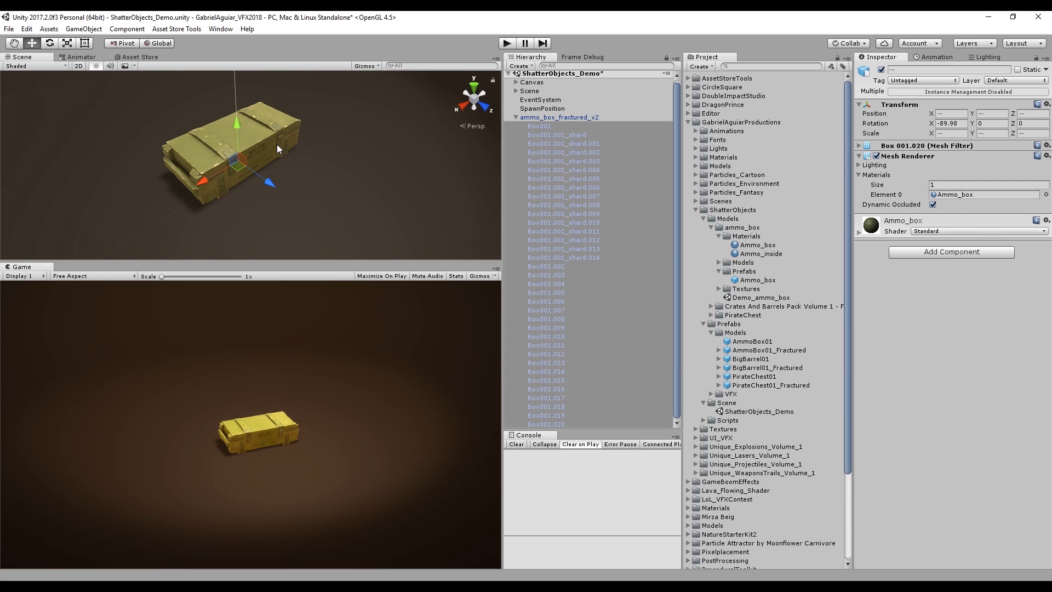
scroll(277, 145, up, 5)
scroll(266, 153, down, 1)
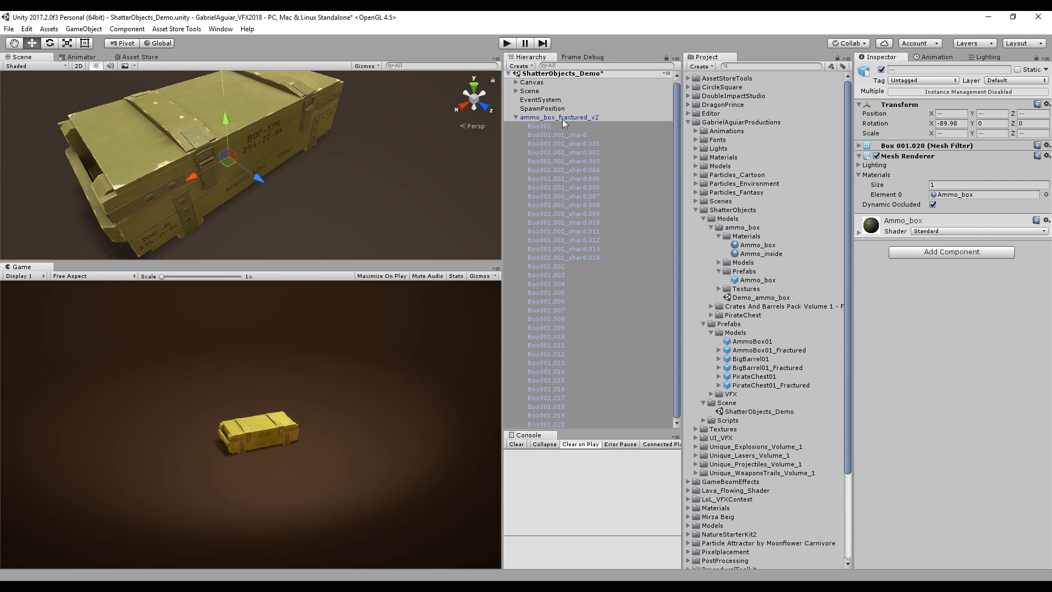
Add a Mesh Collider component with Convex enabled to all selected pieces of the fractured box
click(927, 251)
text(mesh)
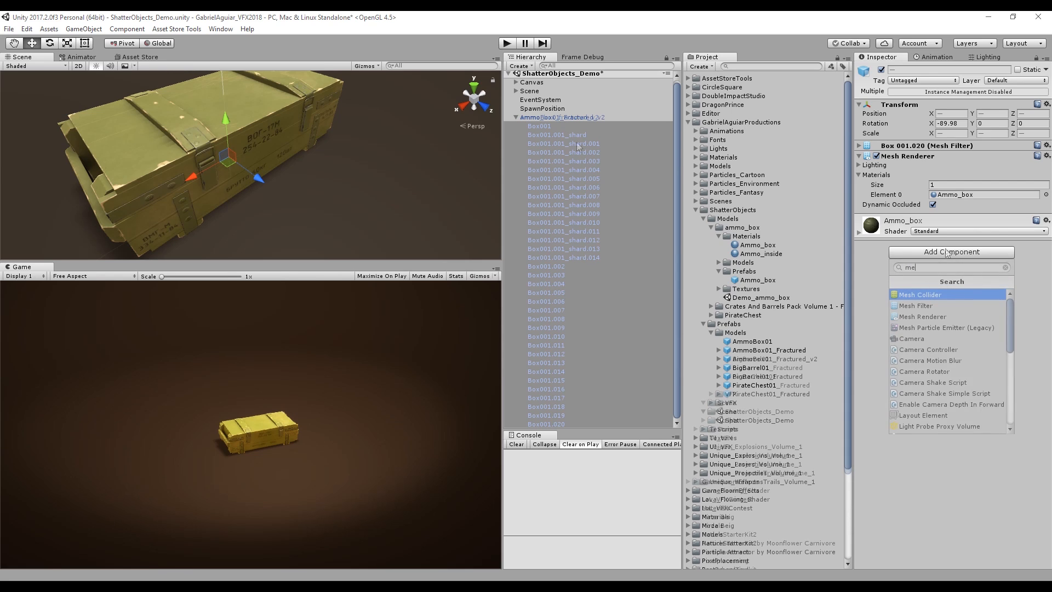
click(919, 296)
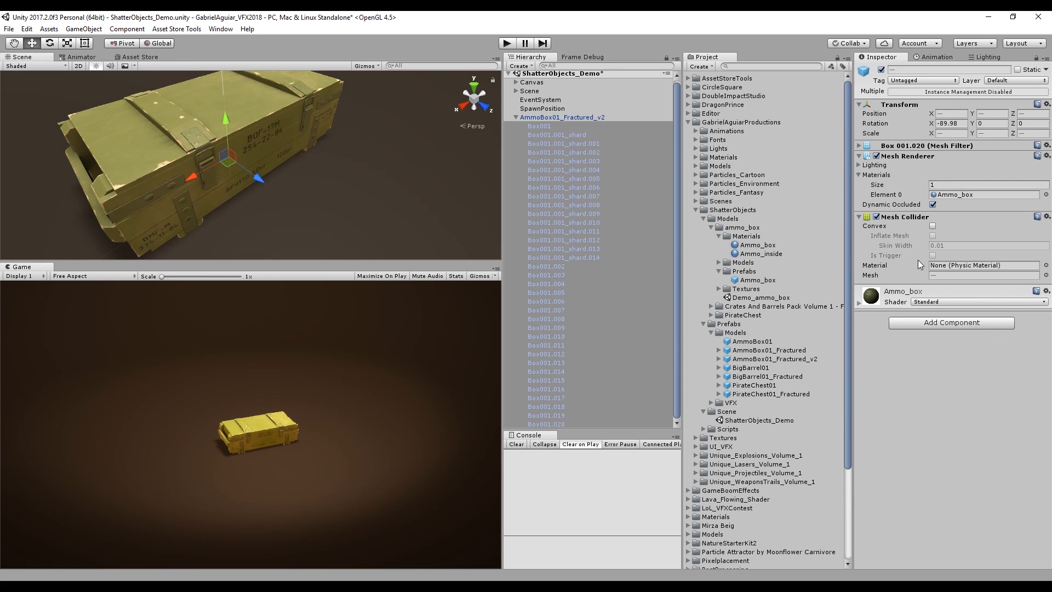
click(932, 226)
alt+drag(191, 164, 350, 104)
Add a Rigidbody component to all selected pieces and set its mass to 0.25
click(945, 325)
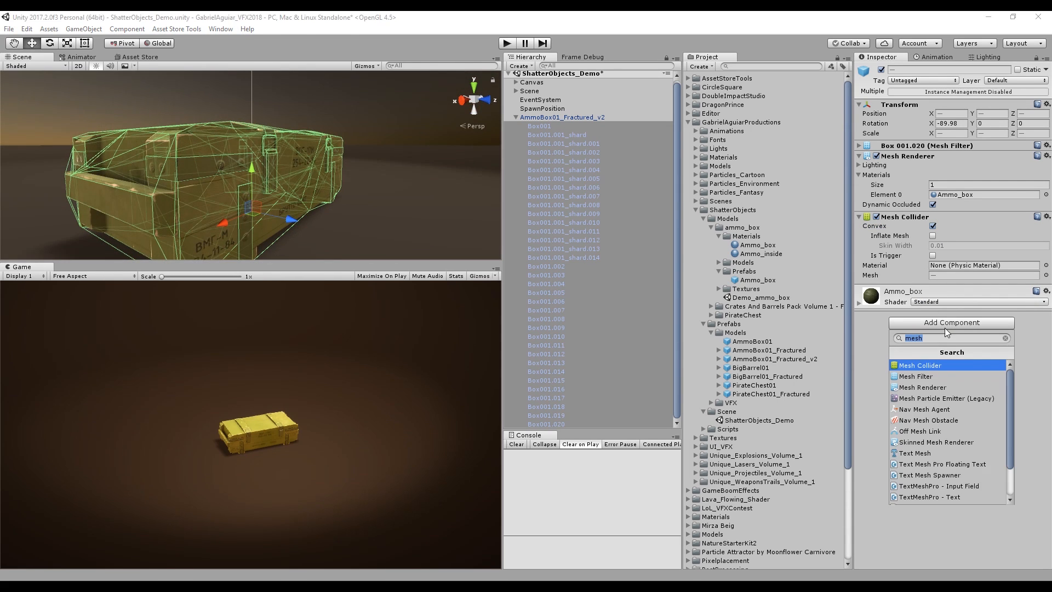
text(rigid)
click(933, 364)
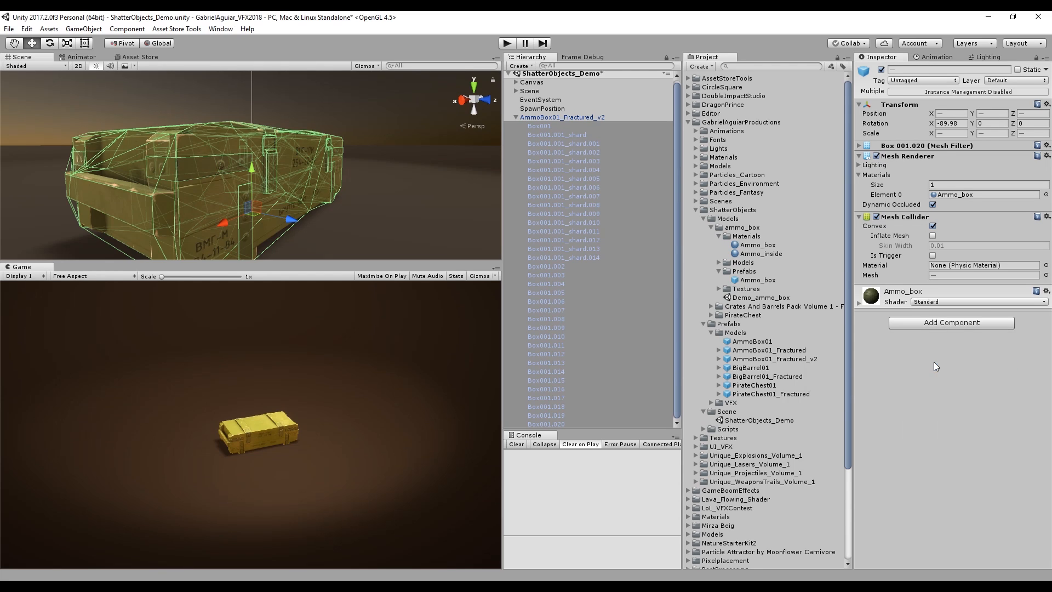
click(951, 296)
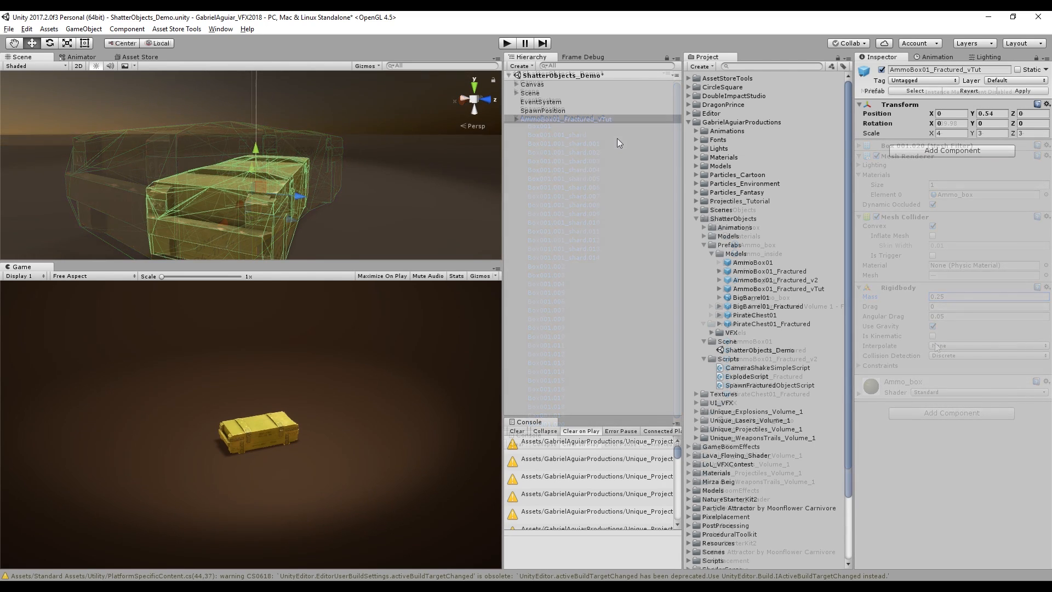
Create a C# script named ExplodeTutScript in the ShatterObjects Scripts folder and open it for editing
right_click(732, 363)
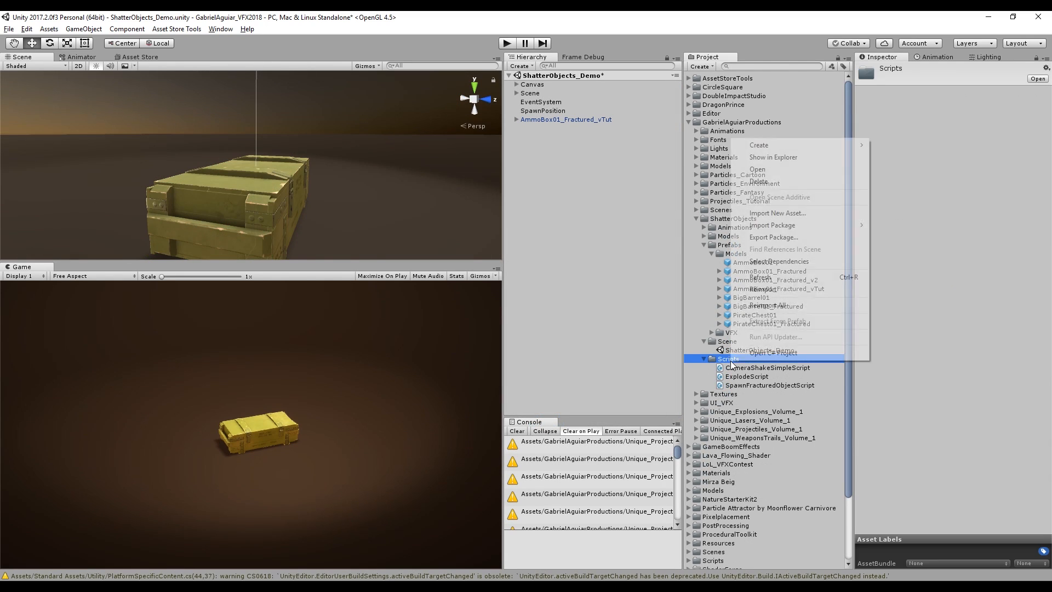
mouse_move(841, 145)
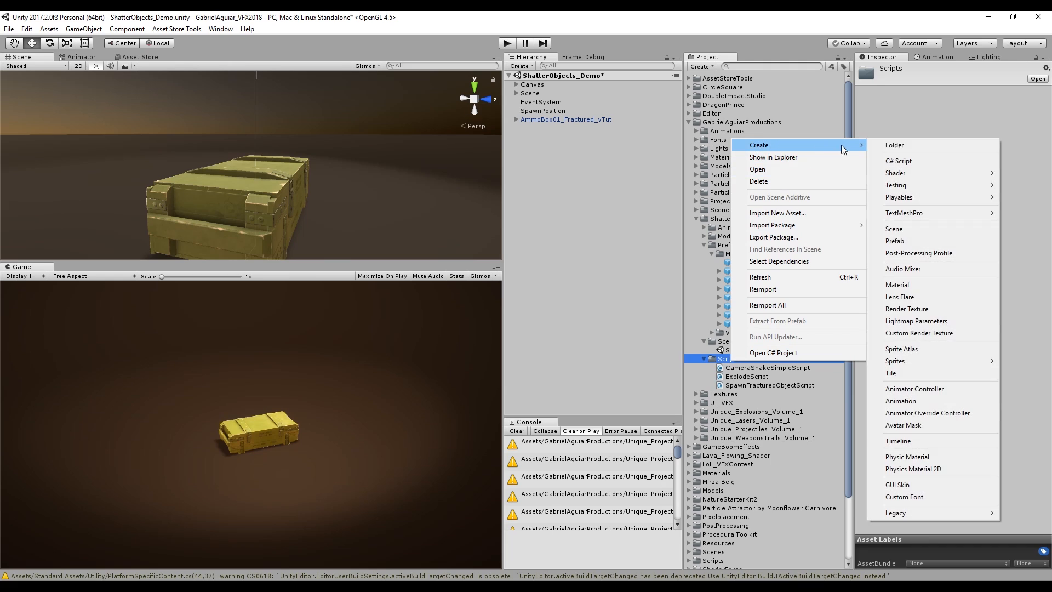
click(899, 161)
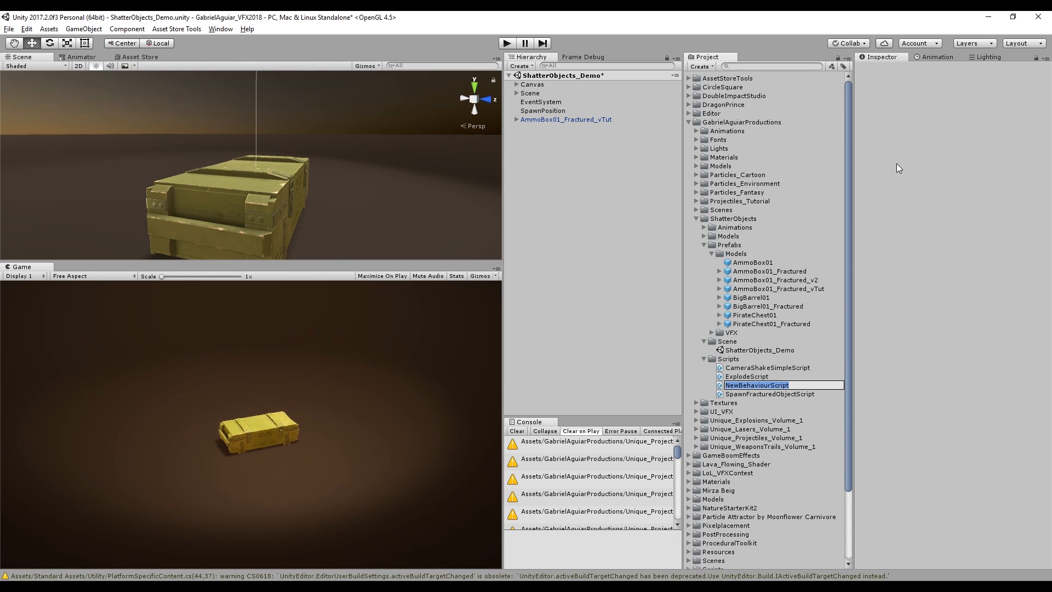
text(ExplodeTutScript)
key(Return)
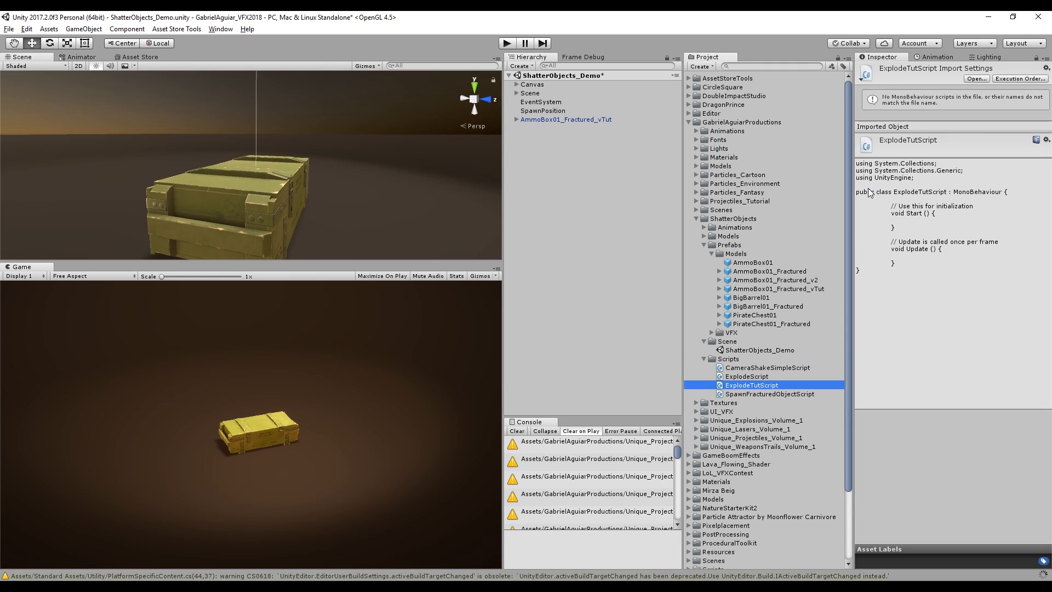
double_click(759, 386)
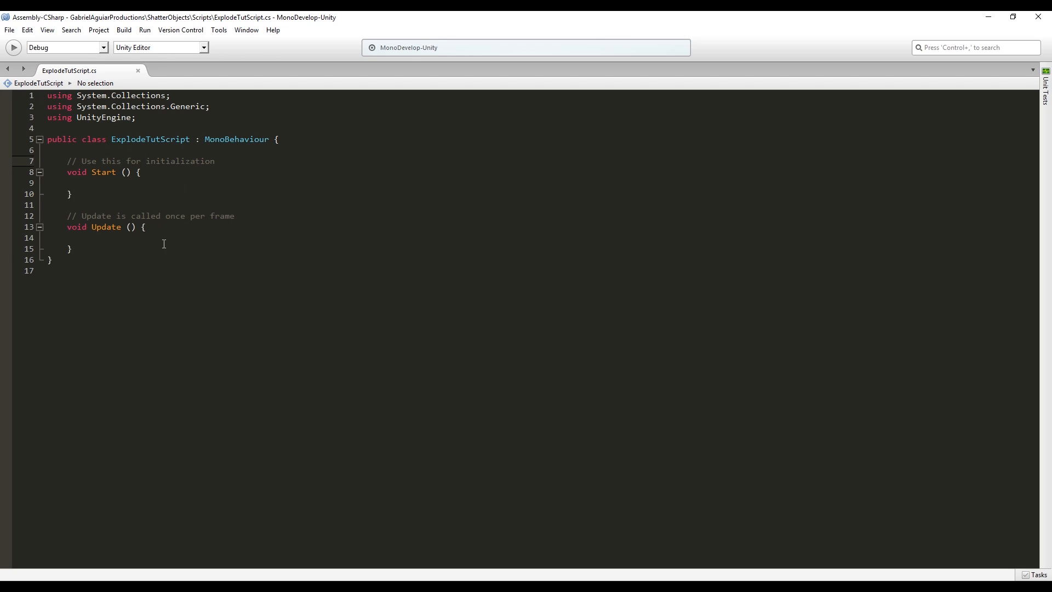
Replace the default Start and Update methods with the public float fields minForce, maxForce and radius
drag(165, 244, 67, 160)
key(BackSpace)
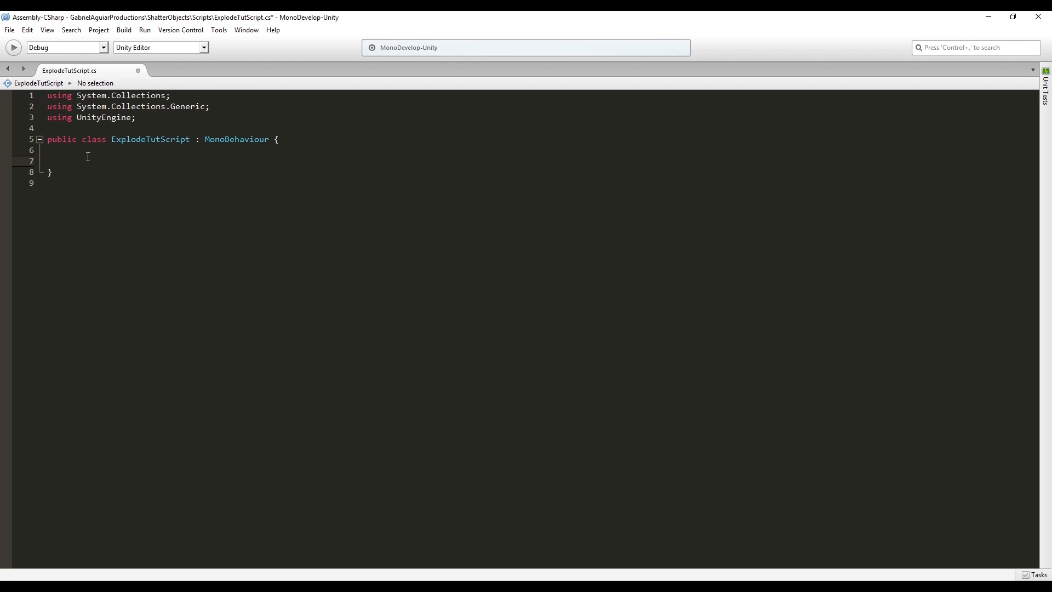
text(public float minForce;)
key(Return)
text(public float)
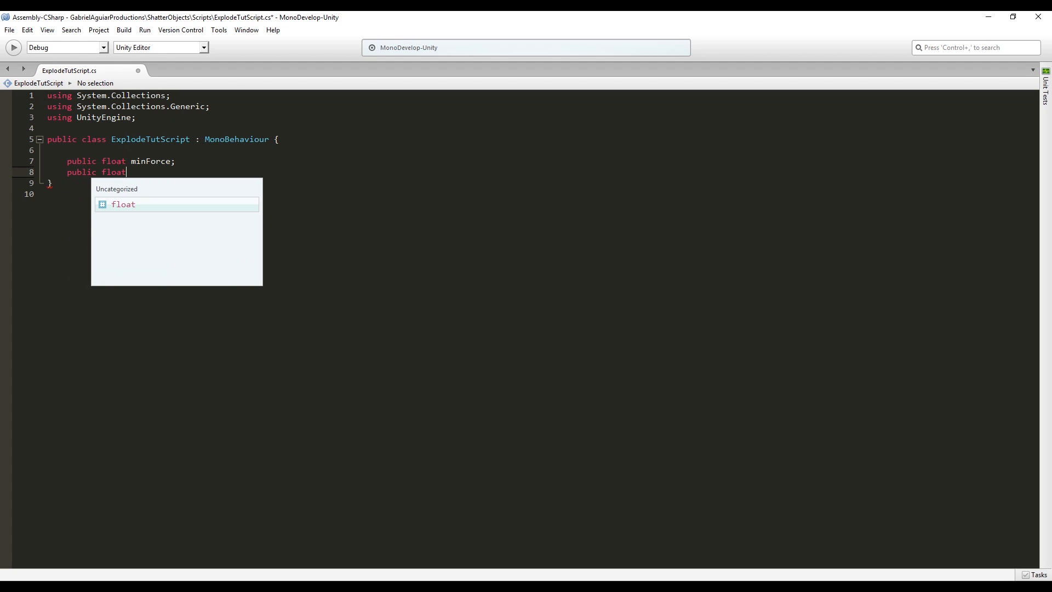
text( maxForce;)
key(Return)
text(pub)
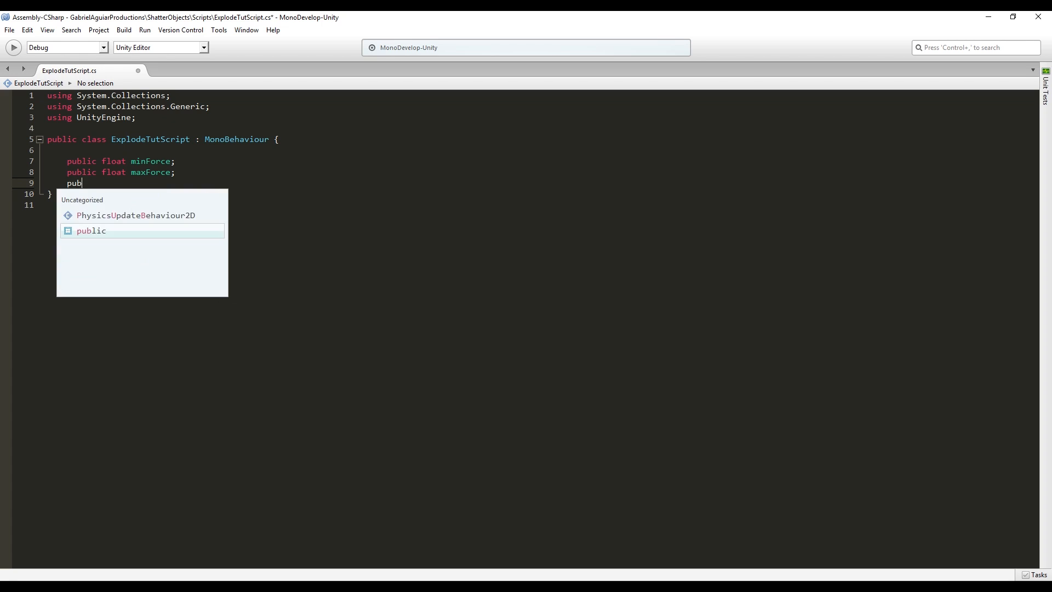
text(lic float radius;)
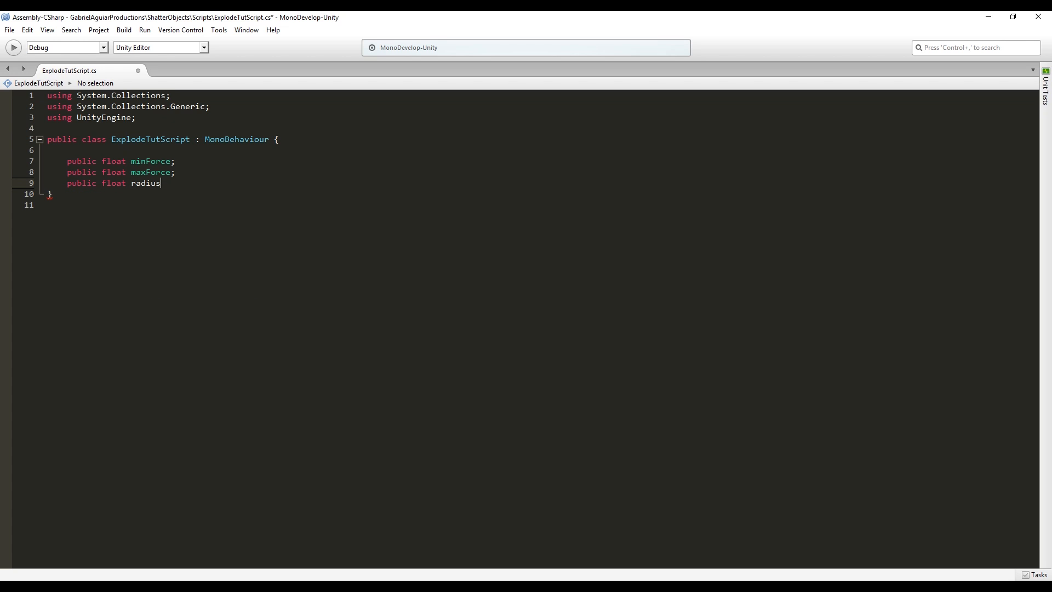
Add a public void method named Explode, without parameters, below the float fields
key(Return)
key(Return)
text(public void Explode (){)
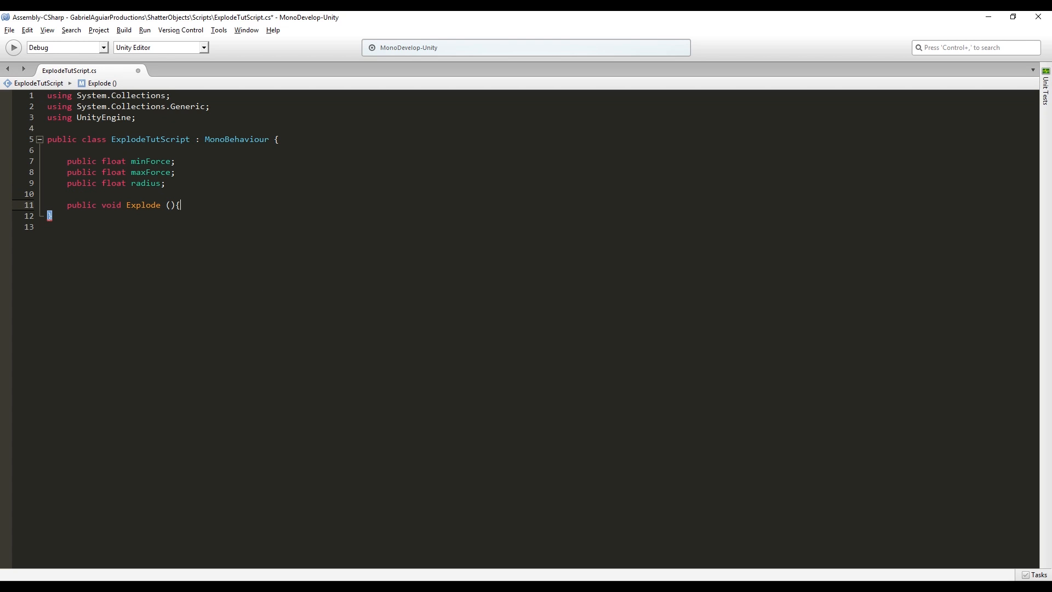
key(Return)
key(Up)
Inside Explode, write a foreach loop over each Transform t in transform
text(fore)
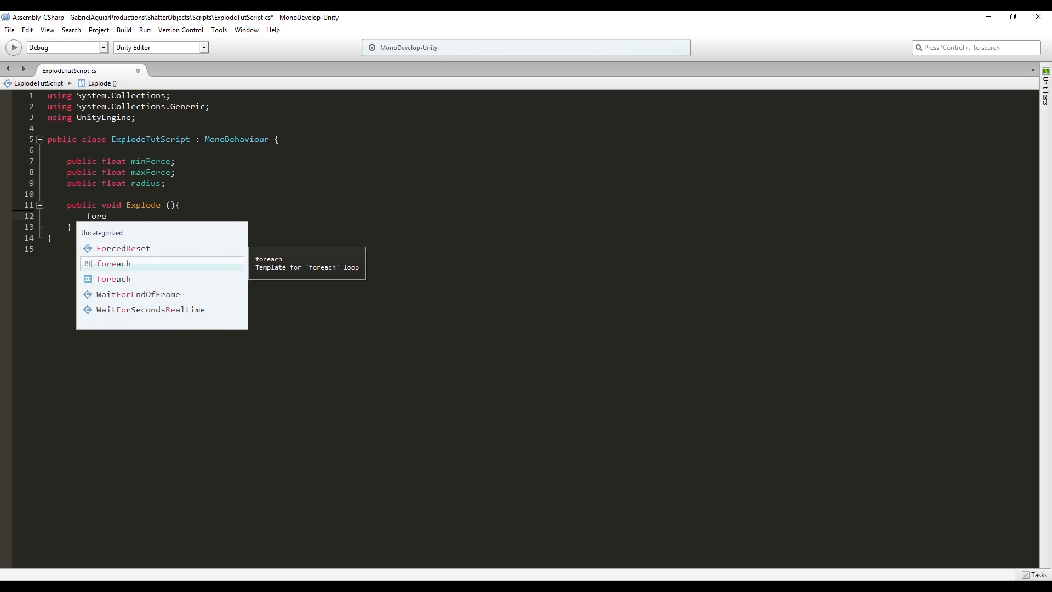
key(Tab)
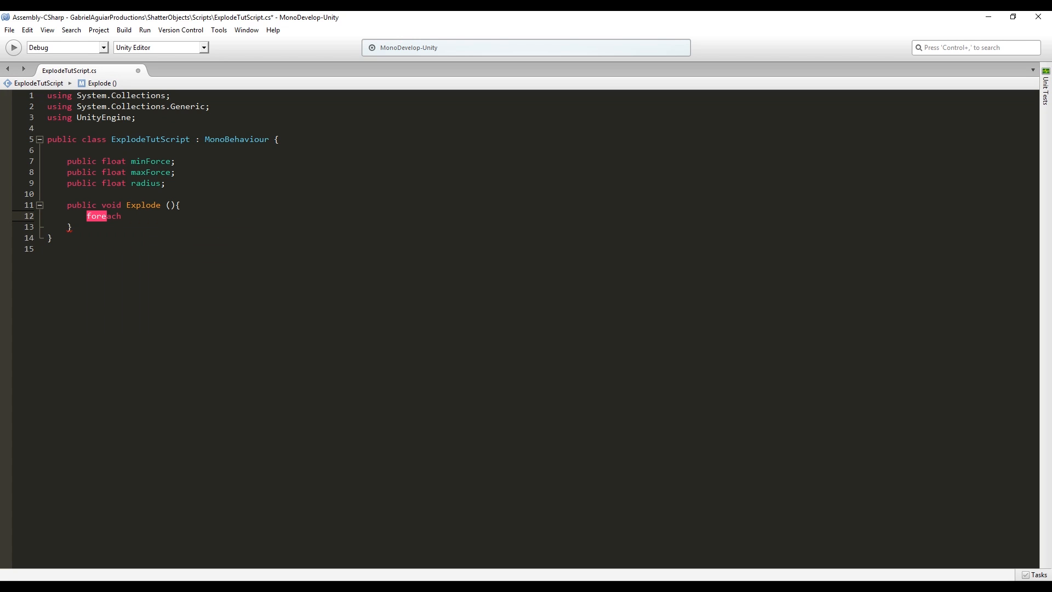
text((tra)
key(Tab)
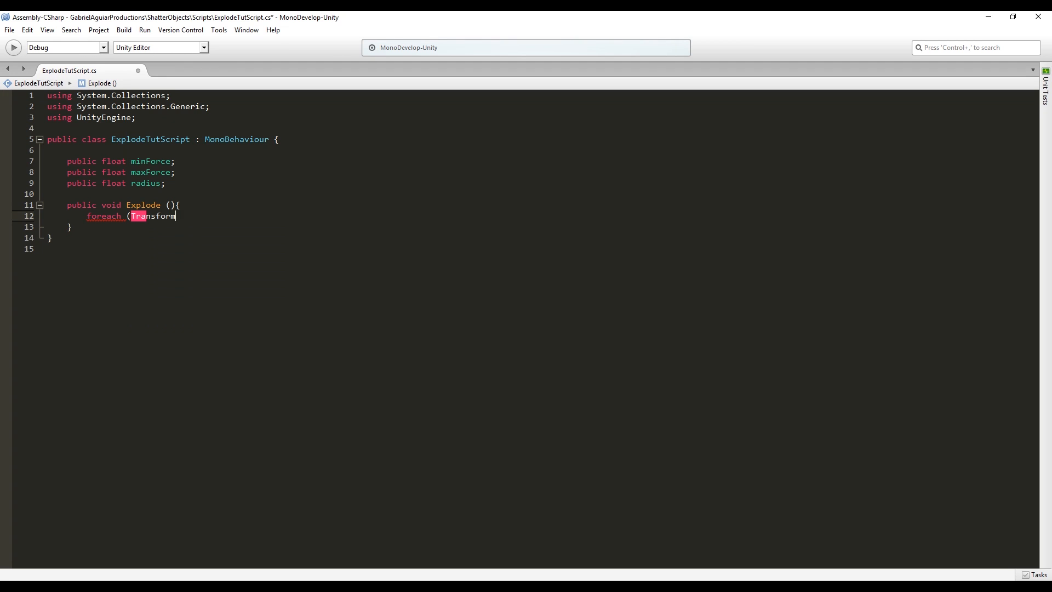
text(t in transform)
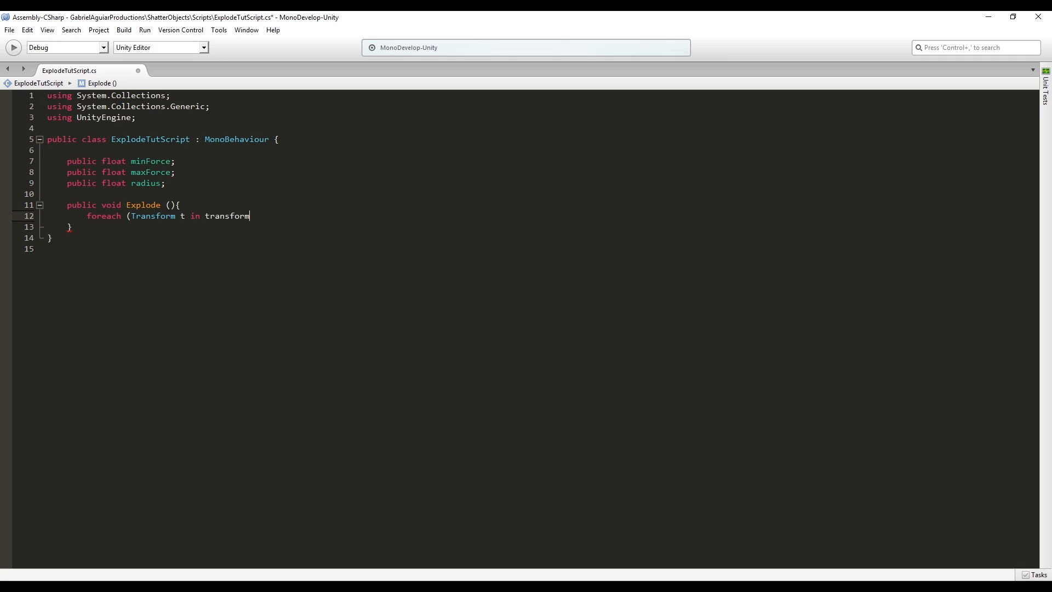
text() {)
key(Return)
text(})
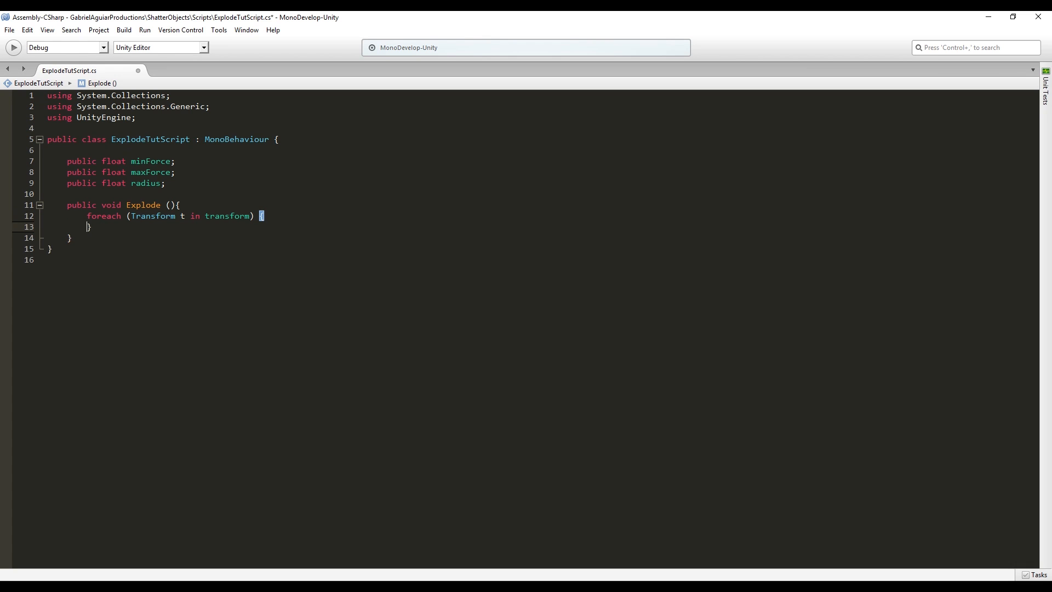
Inside the foreach loop, declare the variable rb as t.GetComponent<Rigidbody> ()
key(Return)
key(Return)
key(Up)
key(Down)
text(va)
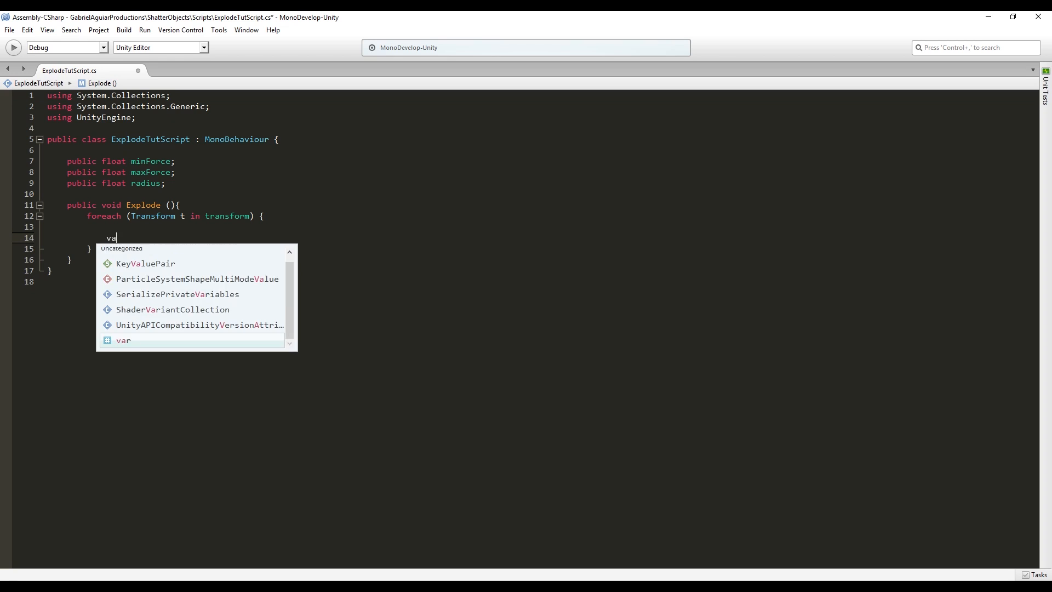
text(r rb)
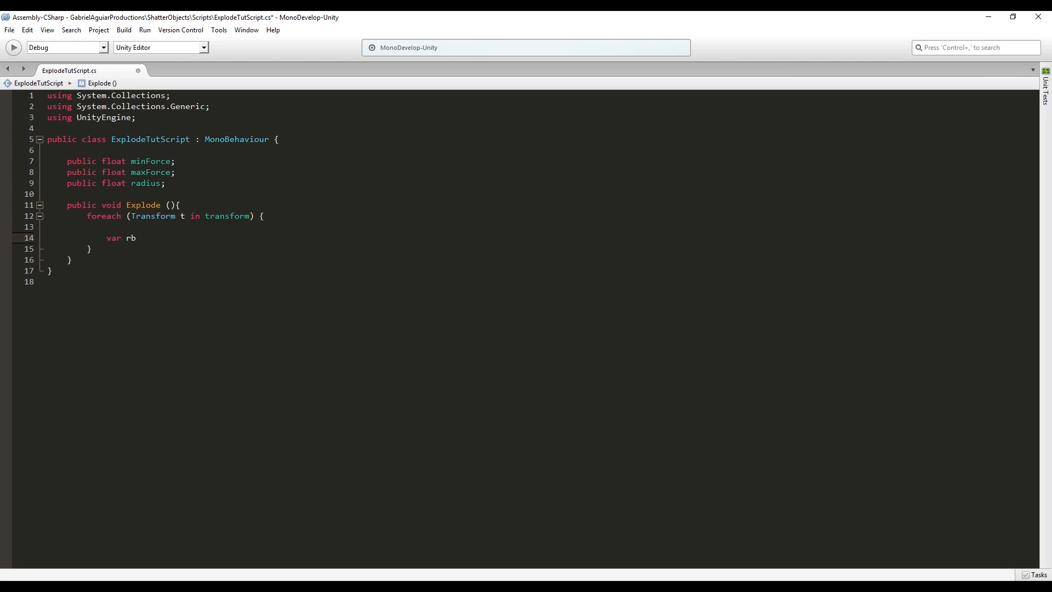
text( = t.GetComponent<Rigidbody> ();)
key(Return)
Below the rb declaration, add an if block that checks rb != null
key(Return)
text(if(rb)
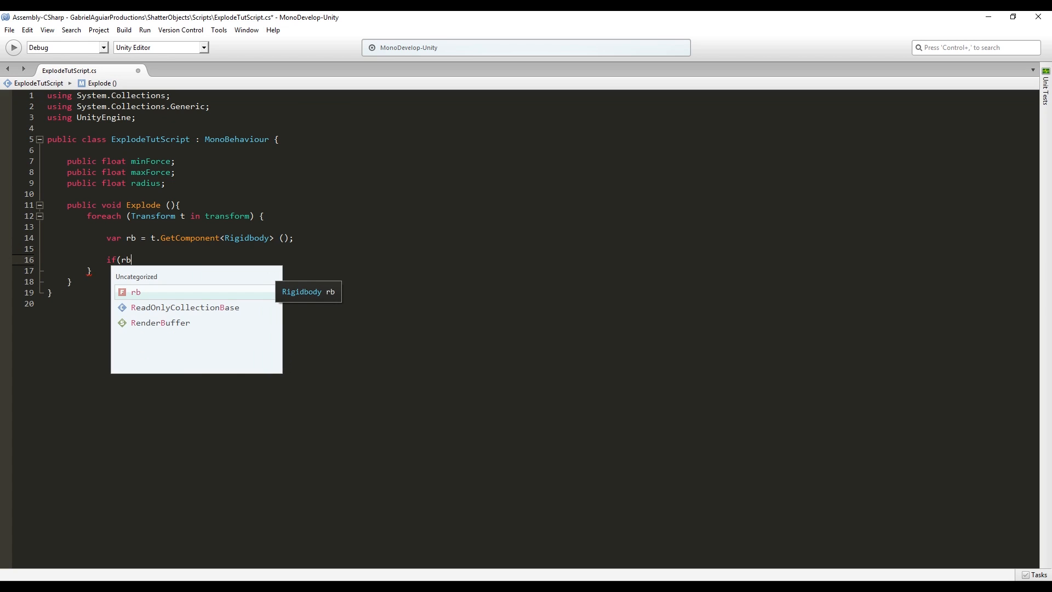
text( != null){)
key(Return)
Inside the null check, call rb.AddExplosionForce with Random.Range (minForce, maxForce) as its force argument
text(rb.)
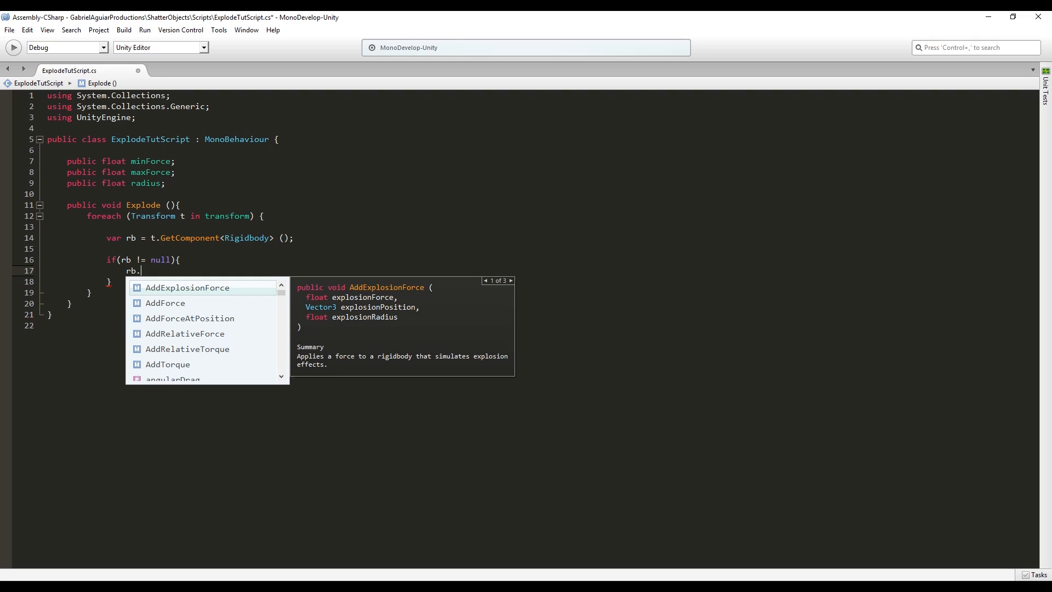
key(Return)
text(()
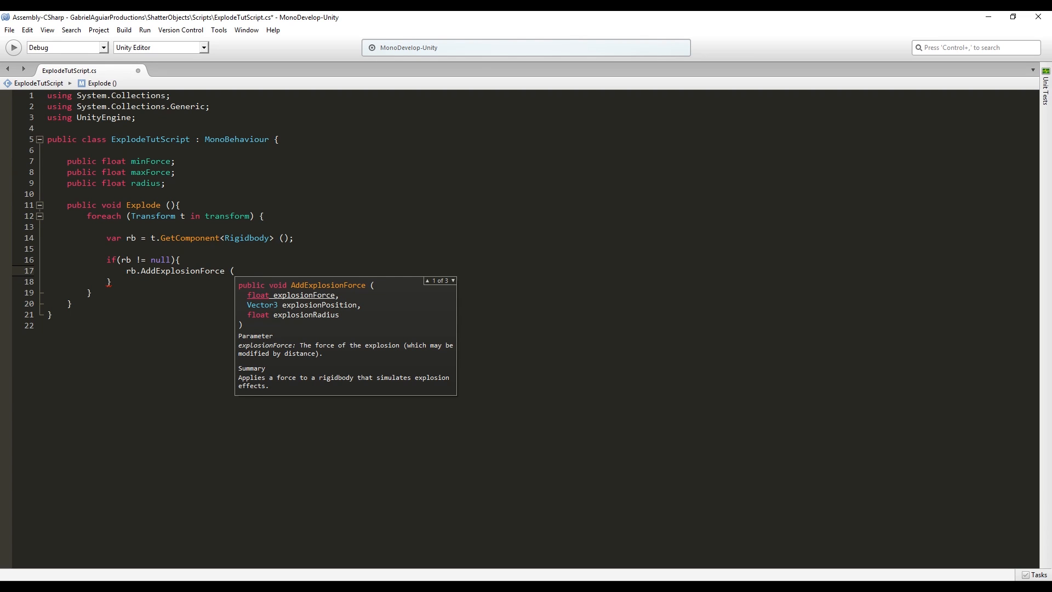
text(Random)
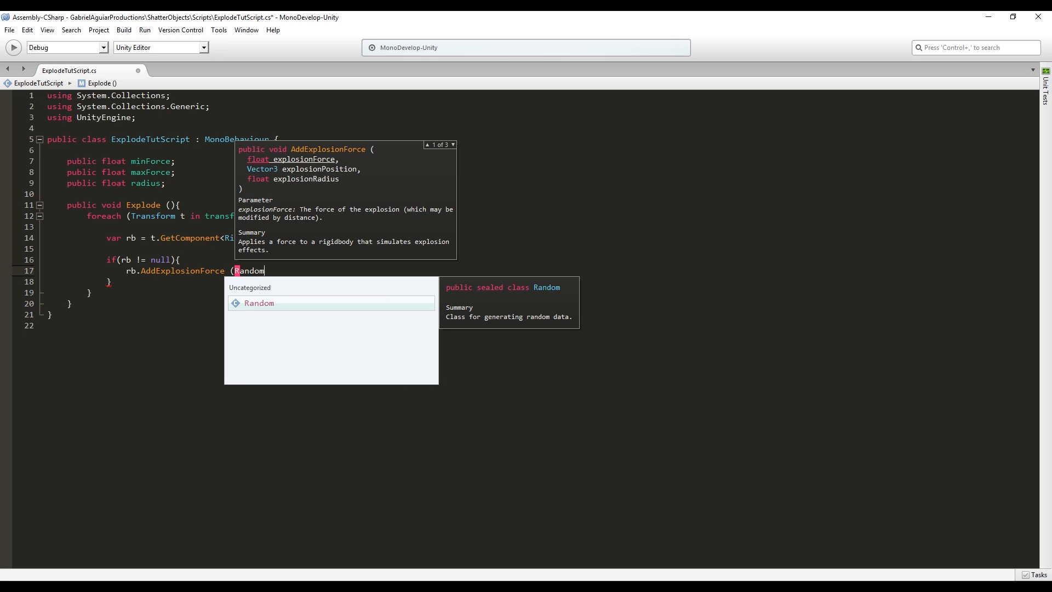
text(.ra)
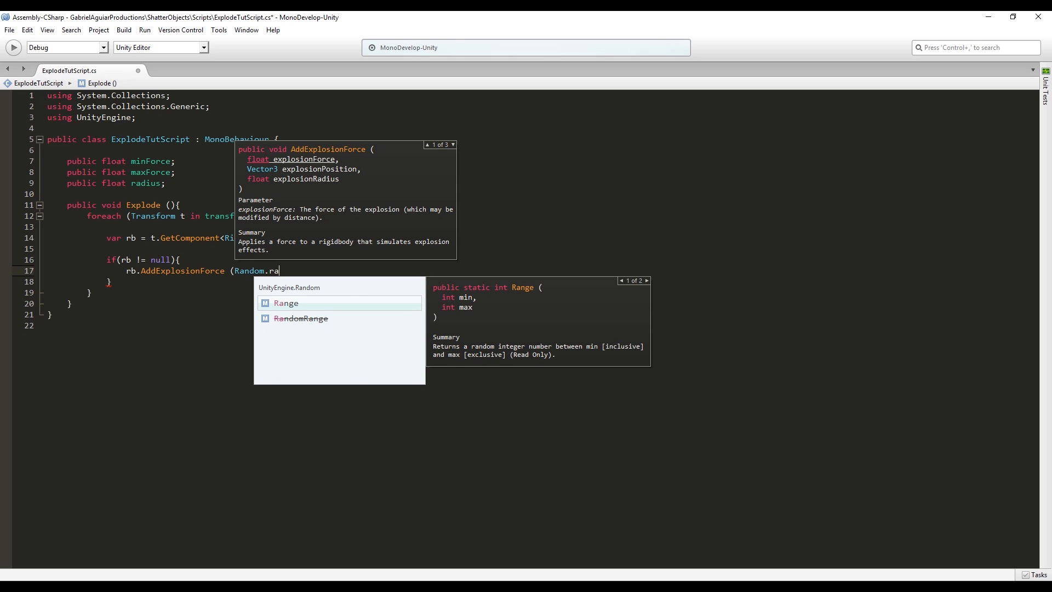
key(Return)
text((m)
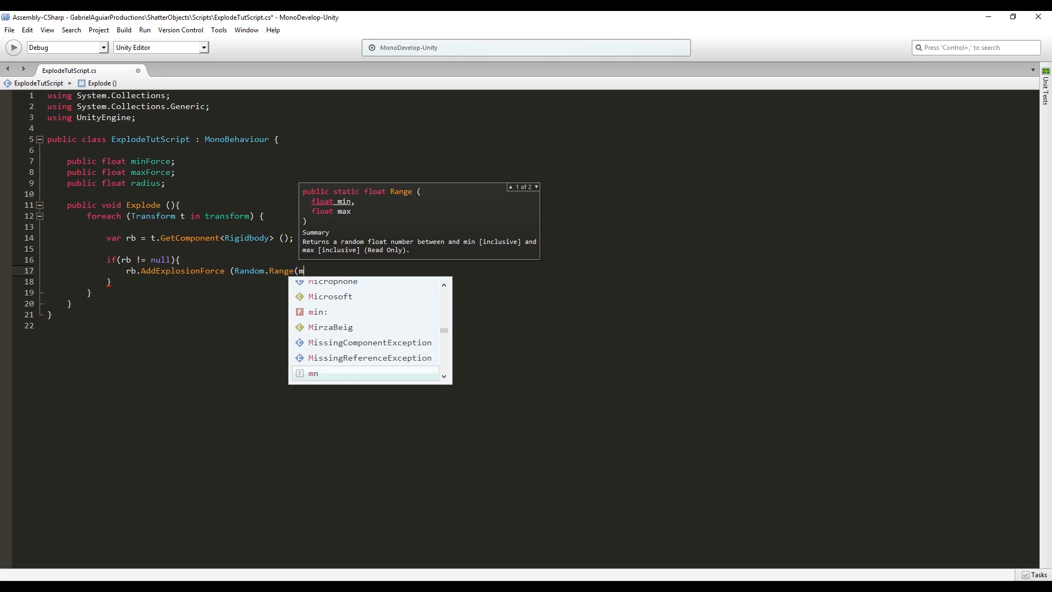
text(inForce, mac)
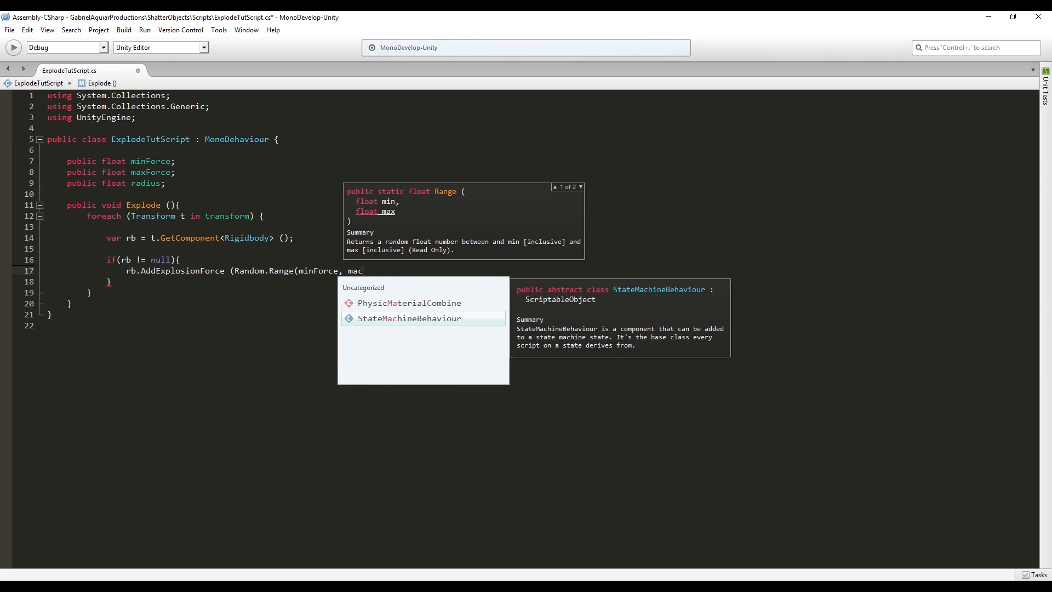
key(BackSpace)
text(x)
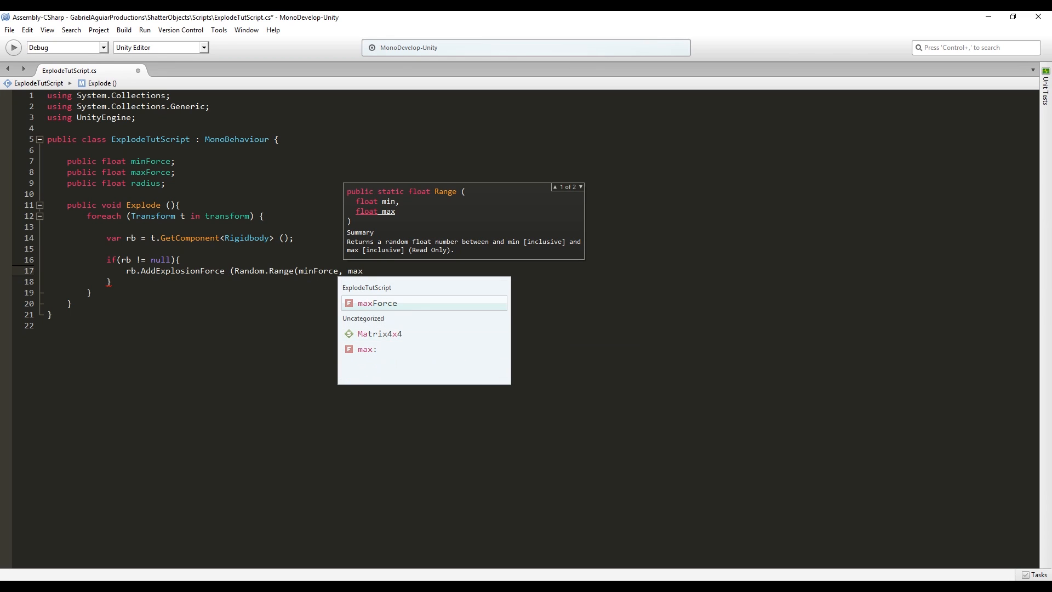
key(Return)
text())
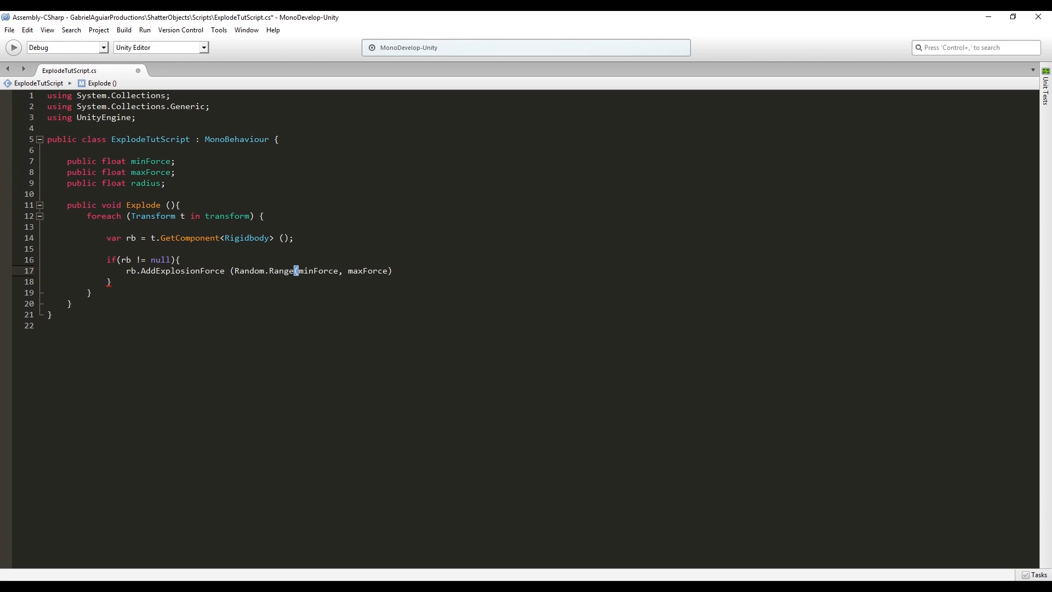
Complete the AddExplosionForce call with transform.position as the explosion position and radius as the explosion radius
text(, )
text(transform.po)
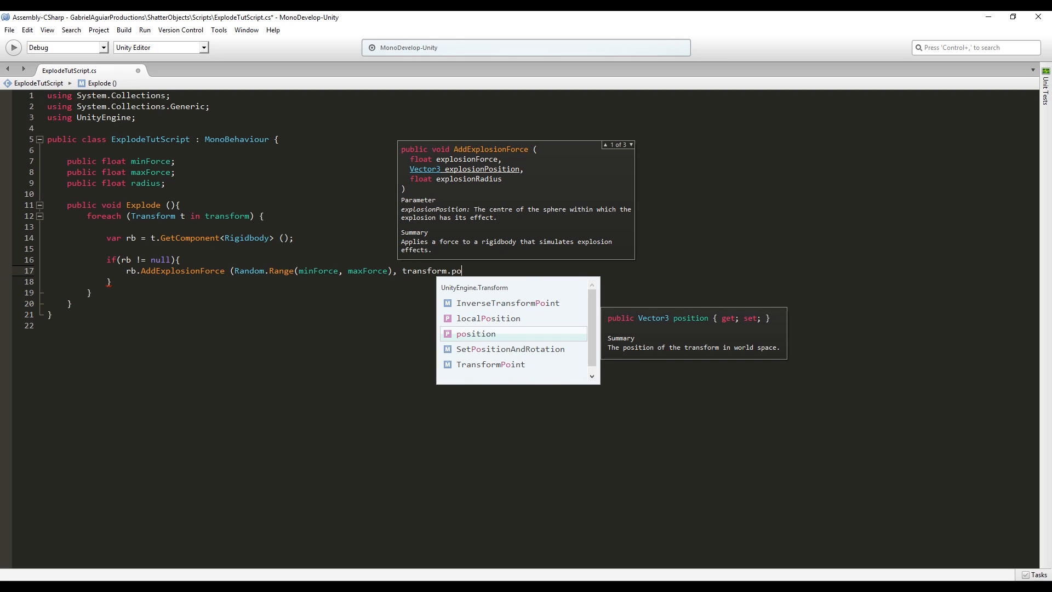
key(Return)
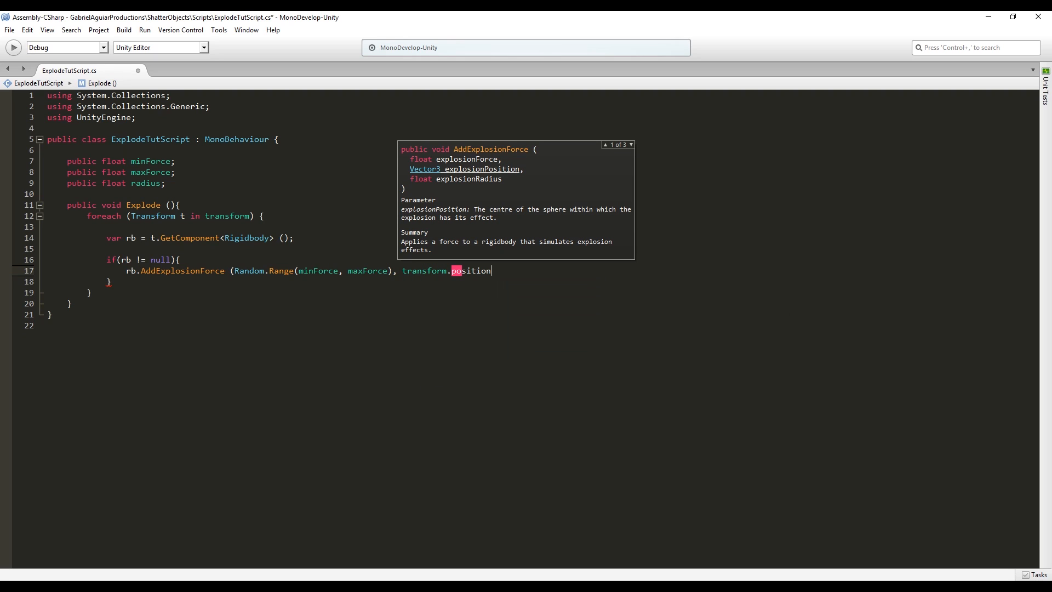
text(, radi)
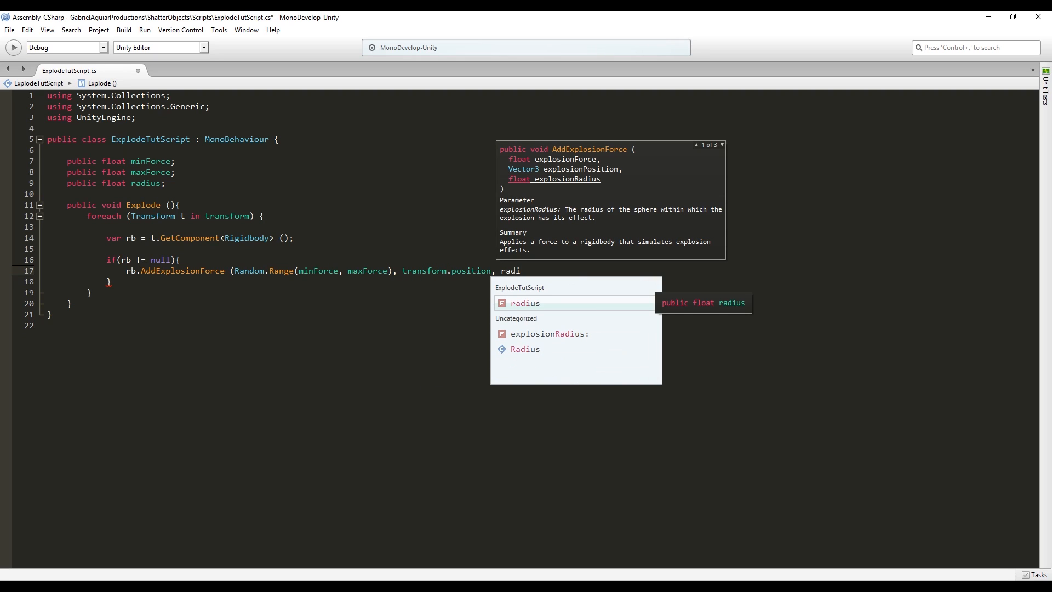
text(us);)
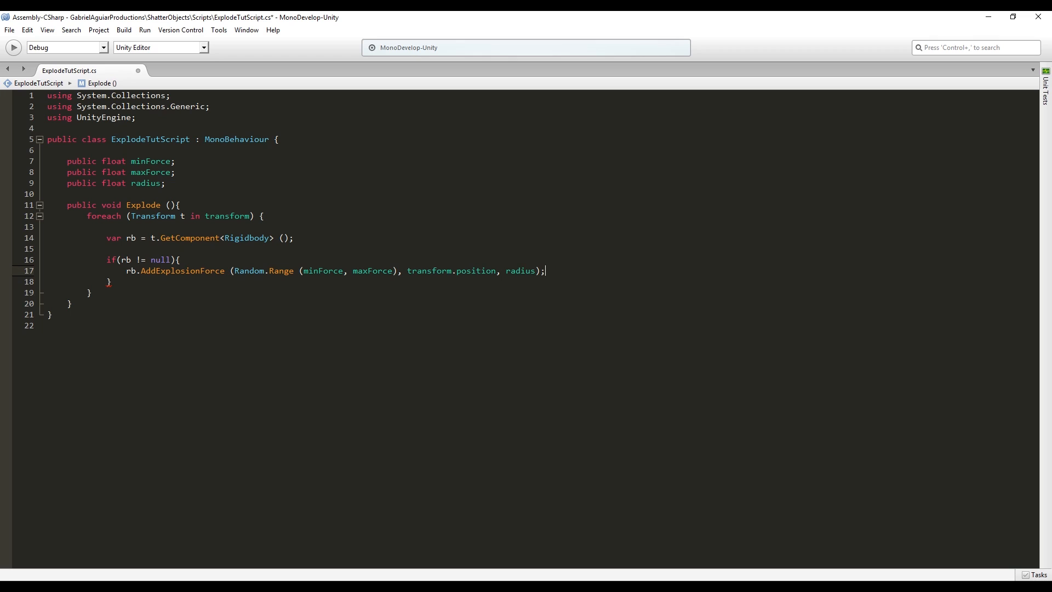
Add a void Start method below the float fields that calls Explode (), and save the script
click(167, 183)
key(Return)
key(Return)
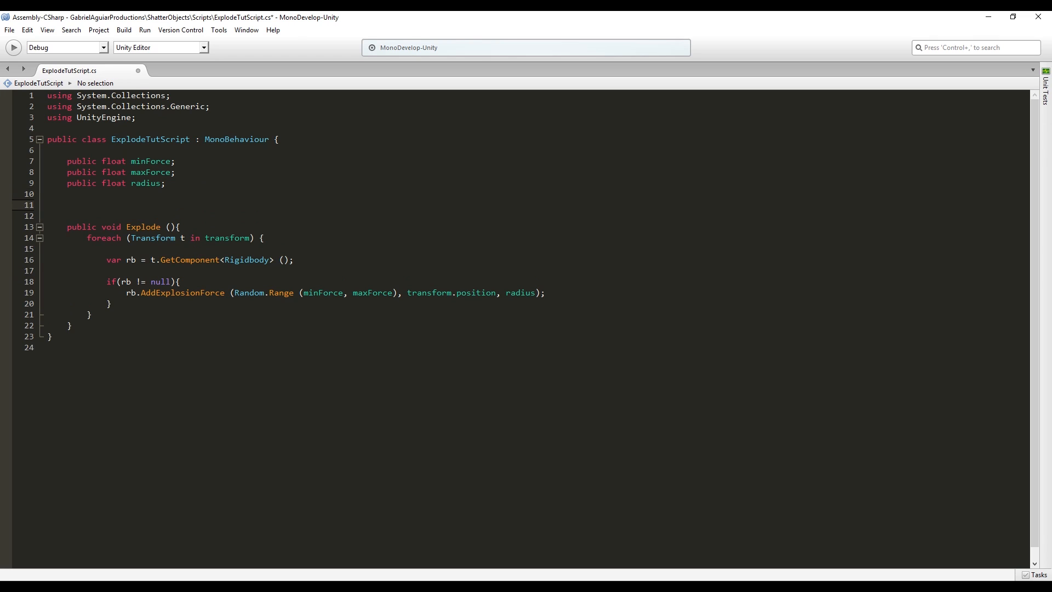
text(void Start (){})
key(Return)
text(Explode ();)
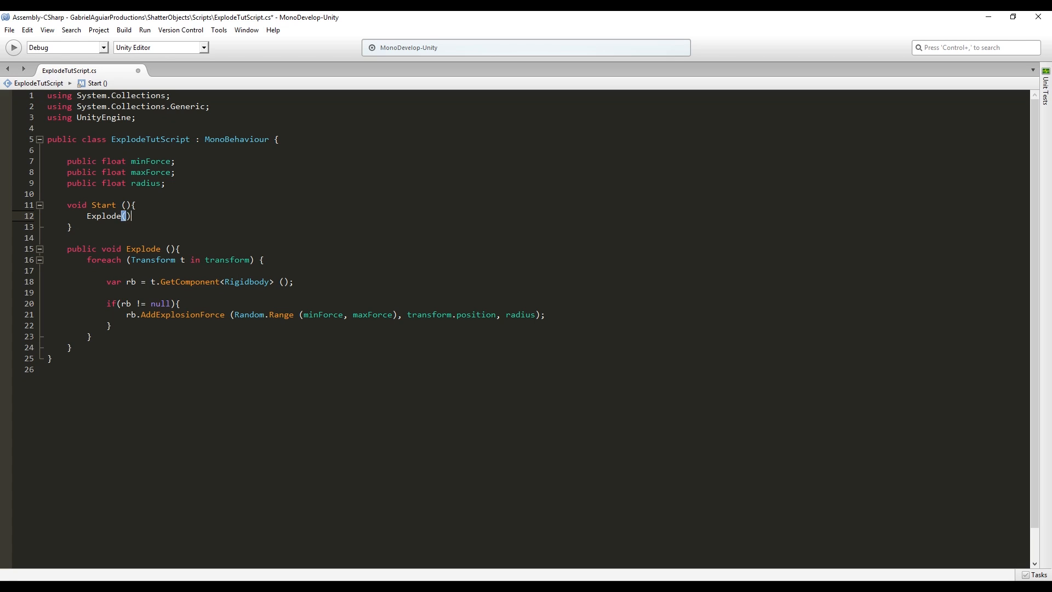
key(ctrl+s)
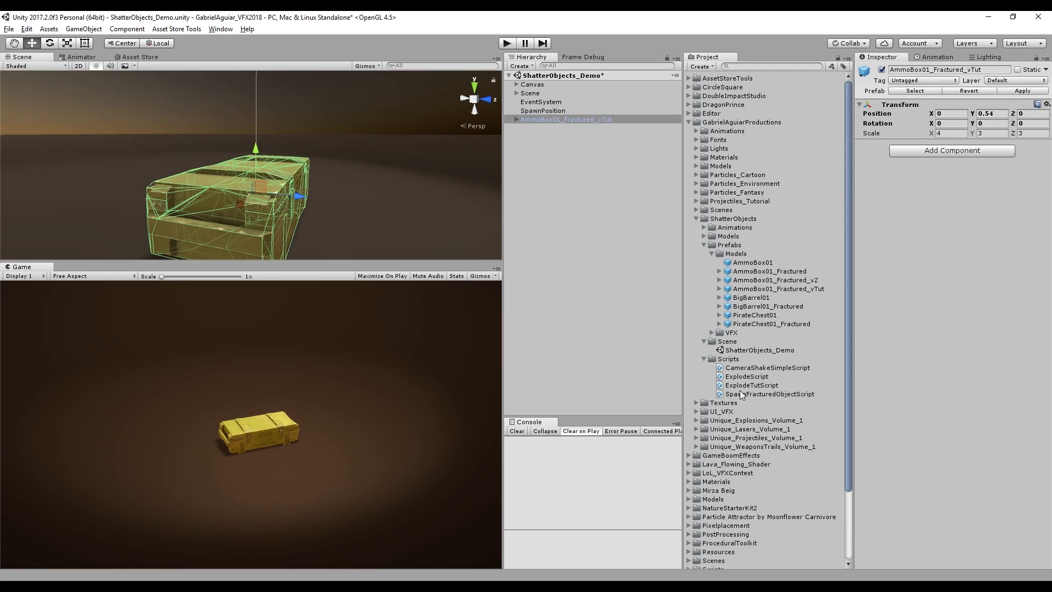
In Unity, attach ExplodeTutScript to AmmoBox01_Fractured_vTut with Min Force 125, Max Force 750 and Radius 10, and apply the changes to the prefab
drag(745, 386, 917, 205)
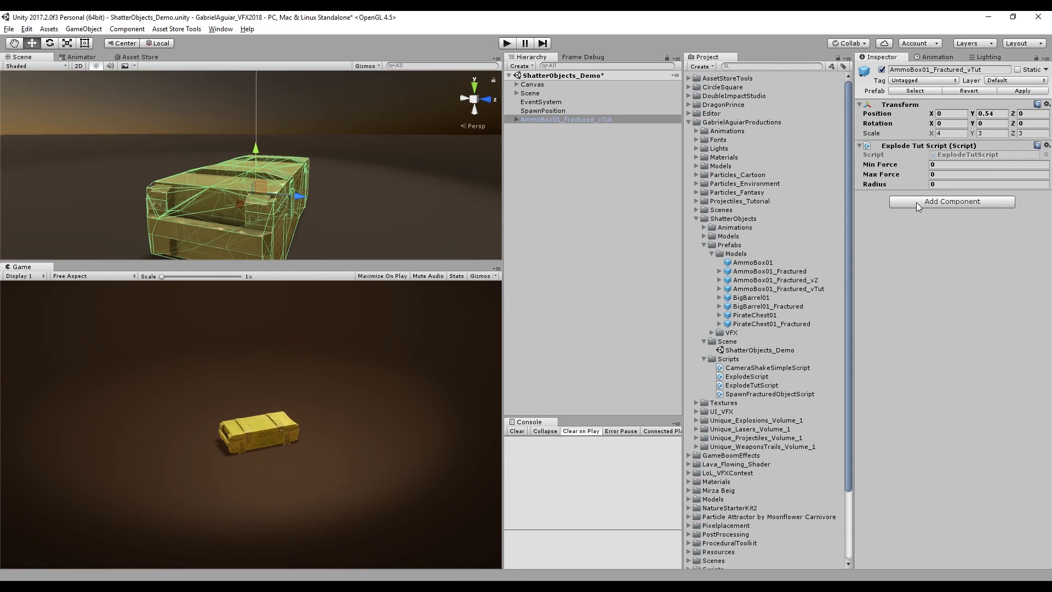
click(956, 166)
click(944, 175)
click(952, 183)
text(10)
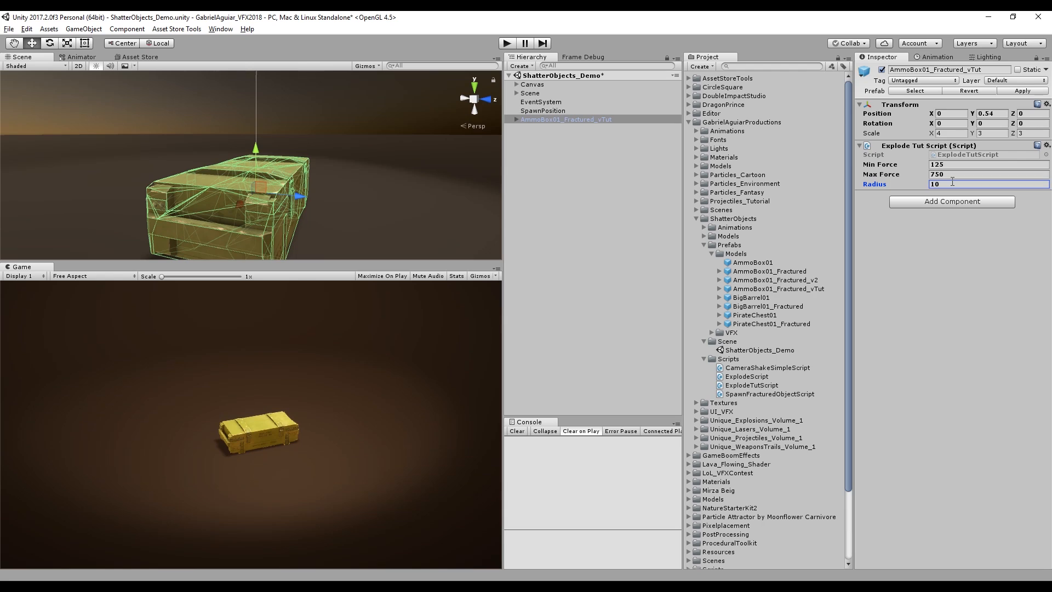
click(1022, 90)
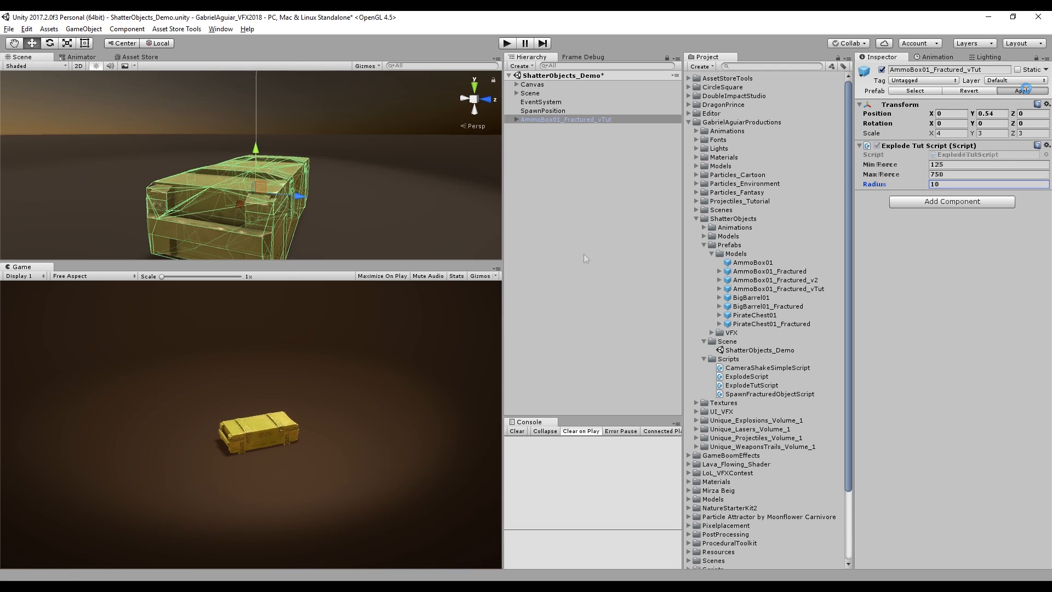
Play the scene twice, each time starting paused and resuming, to examine how the ammo box pieces explode and scatter
click(519, 47)
click(515, 46)
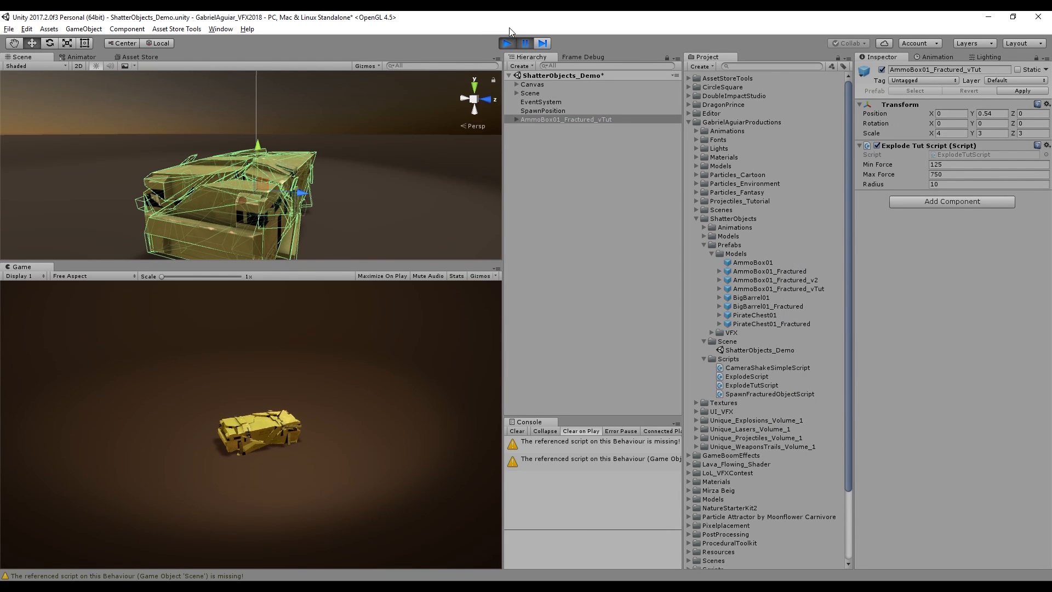
click(525, 44)
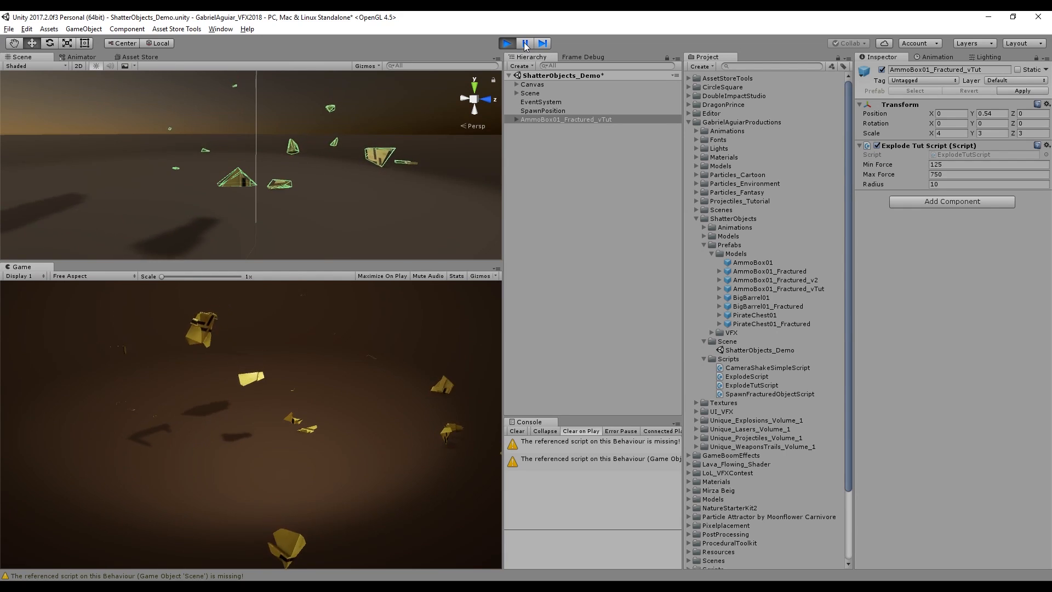
click(507, 44)
click(507, 44)
click(524, 44)
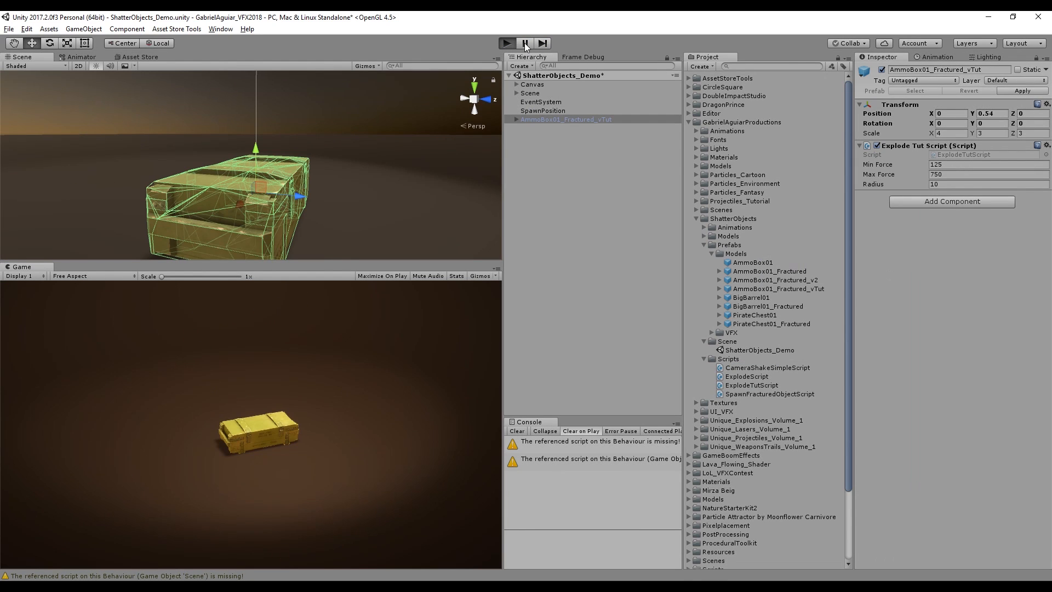
click(525, 44)
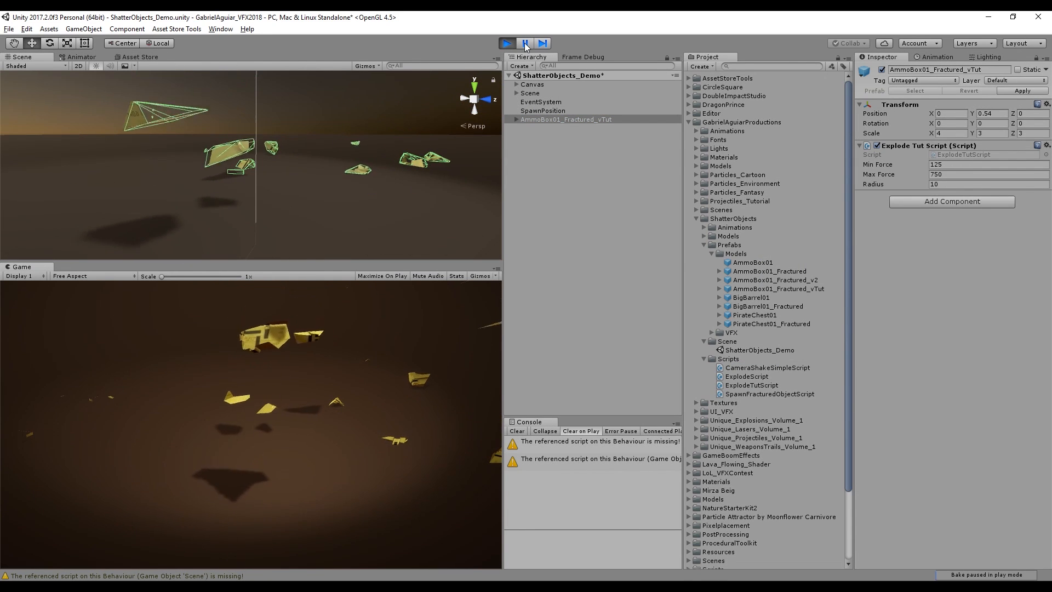
scroll(307, 158, down, 3)
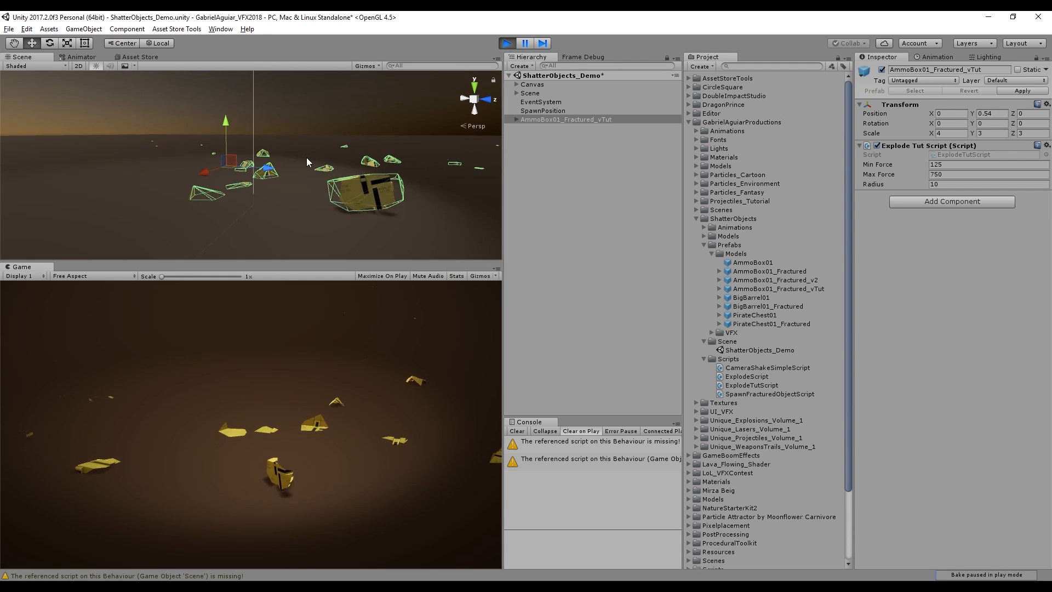
scroll(306, 159, down, 4)
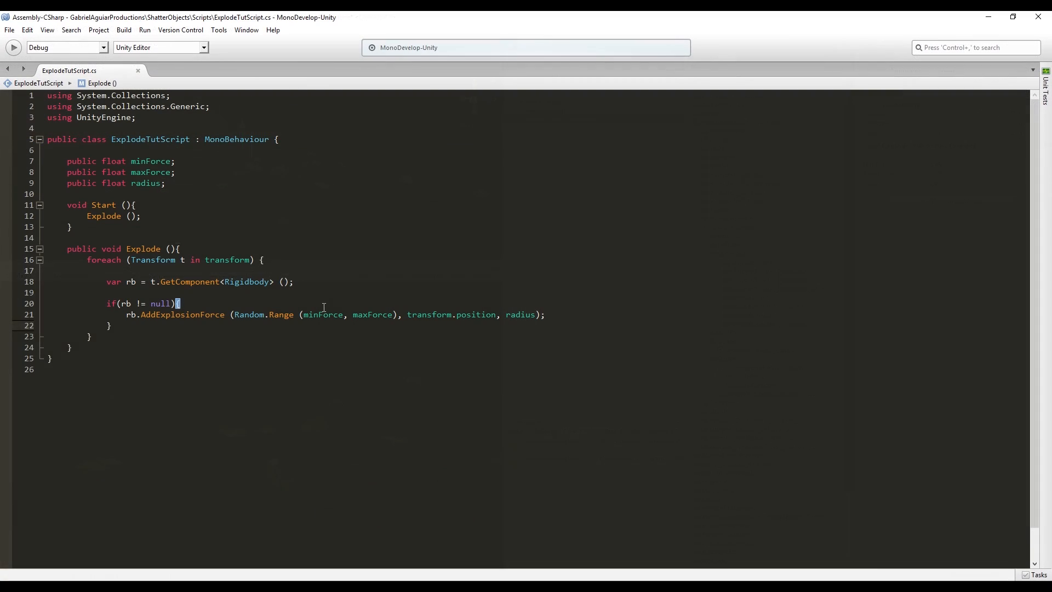
In MonoDevelop, add Destroy (t.gameObject, destroyDelay); below the if block inside the foreach loop
key(Return)
key(Return)
text(Destroy (t)
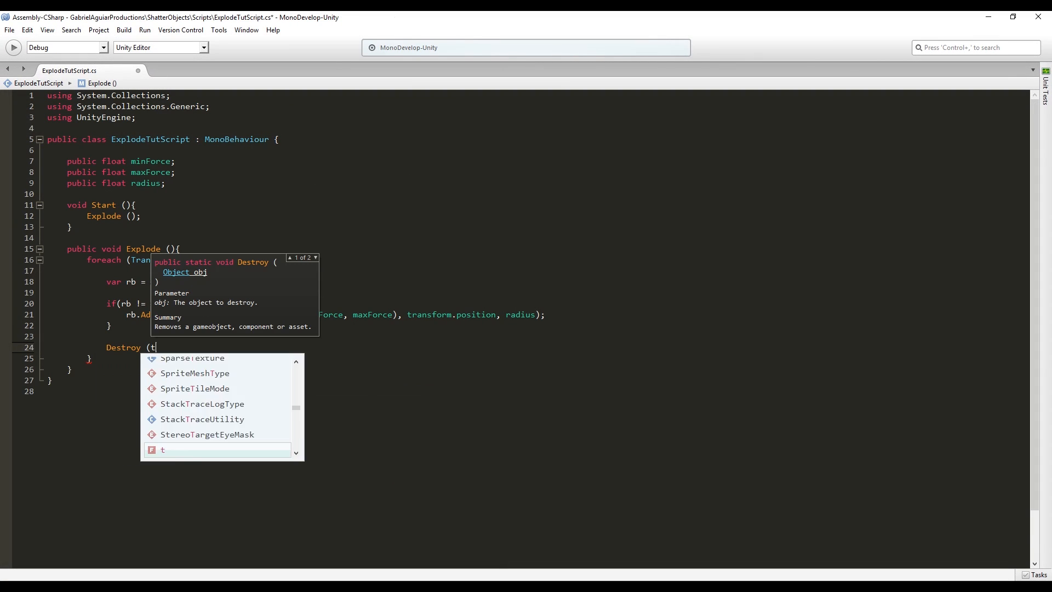
text(.gameObject, destroyDelay);)
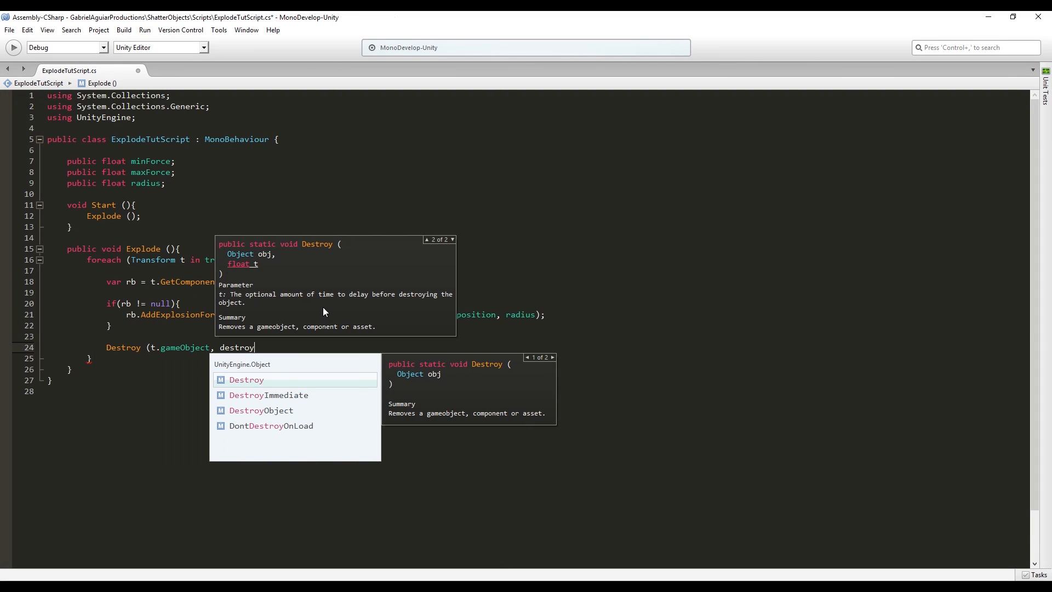
Declare public float destroyDelay above the minForce field
double_click(243, 348)
click(181, 154)
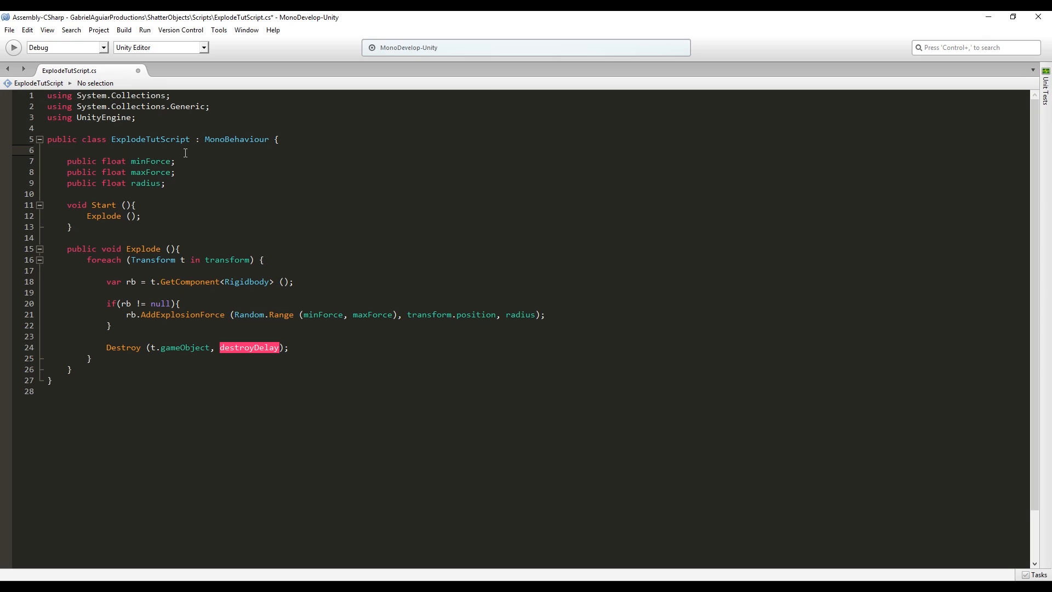
key(Return)
text(public float destroyDelay;)
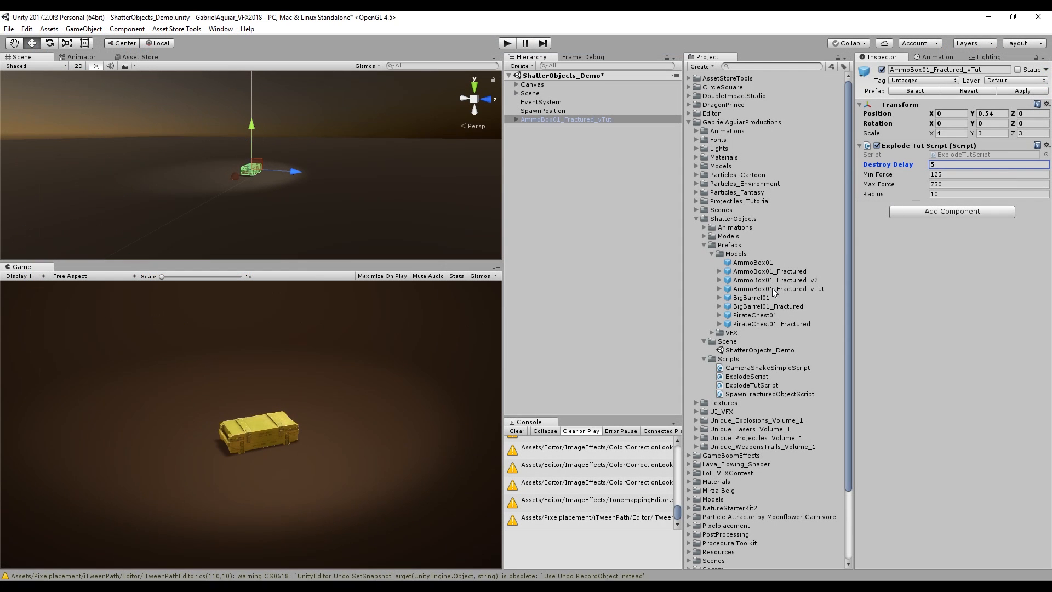
In Unity, clear the console and play the scene to check the delayed destruction of the pieces
click(517, 432)
click(509, 41)
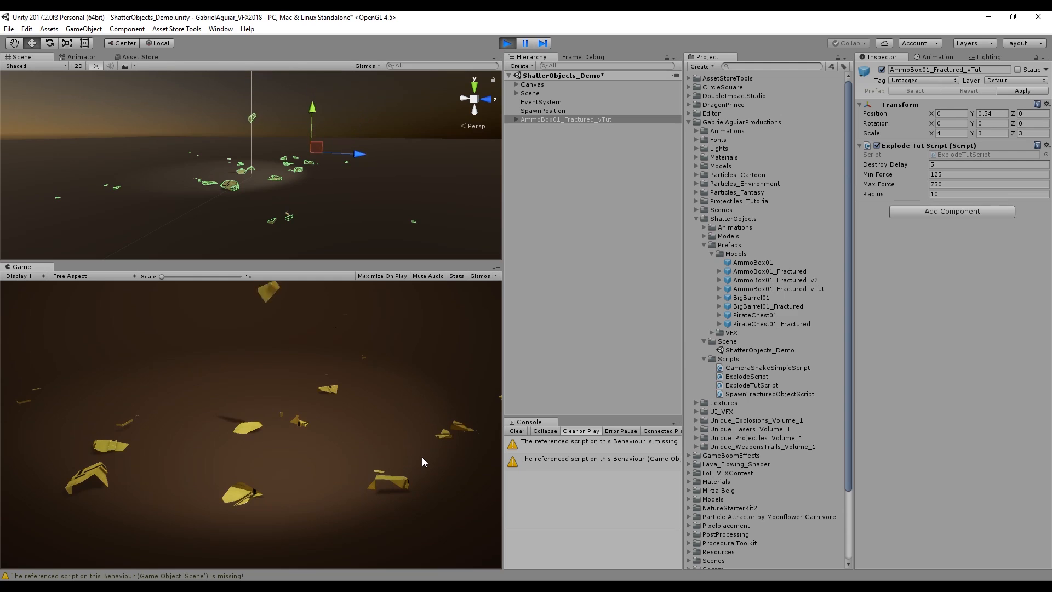
click(507, 43)
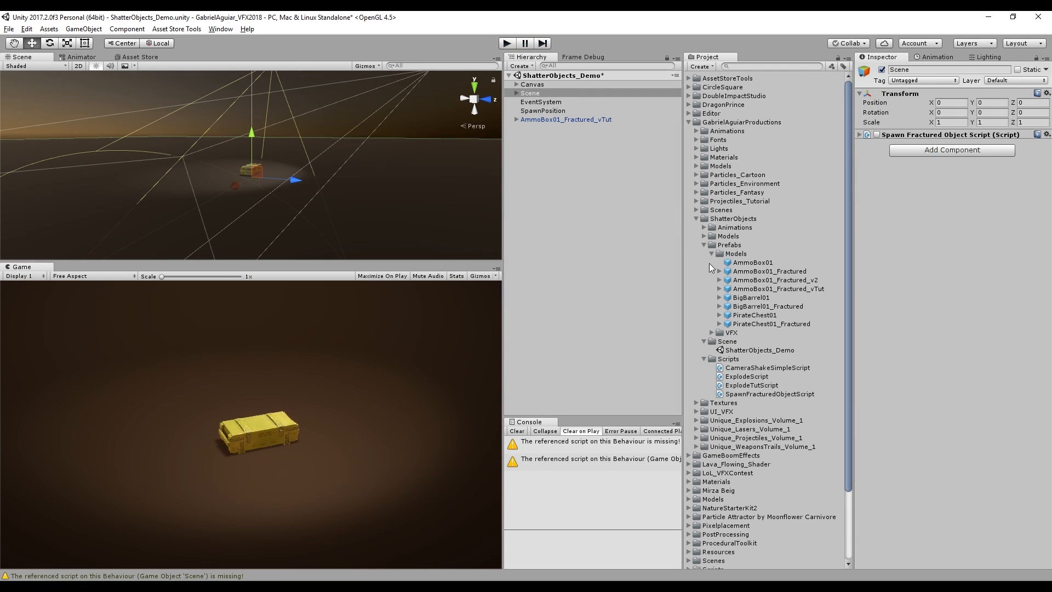
Create a C# script named SpawnFracturedTutScript in the Scripts folder and attach it to the Scene object
right_click(735, 360)
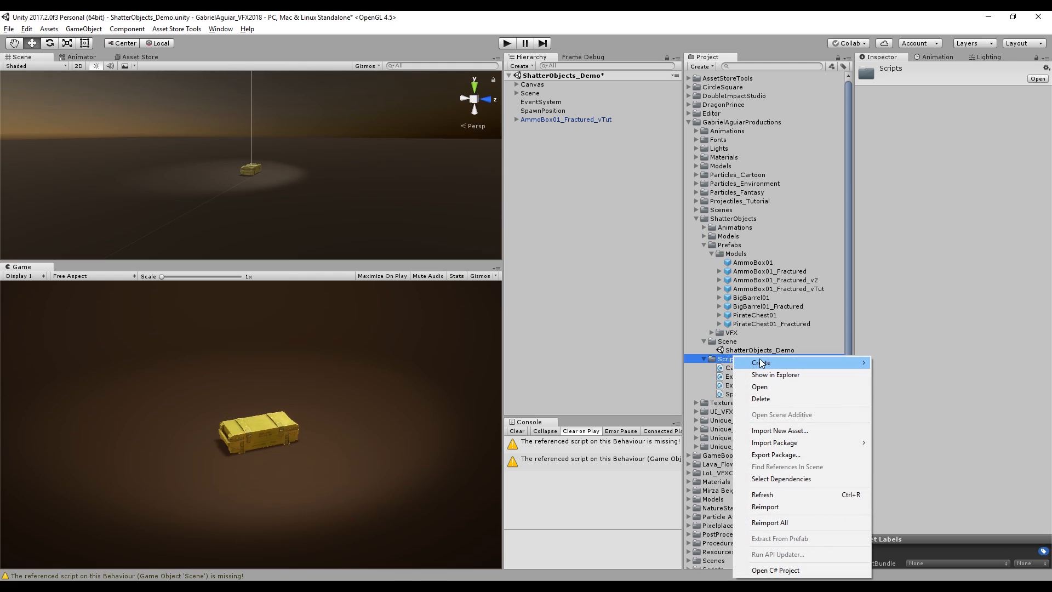
mouse_move(796, 363)
click(938, 245)
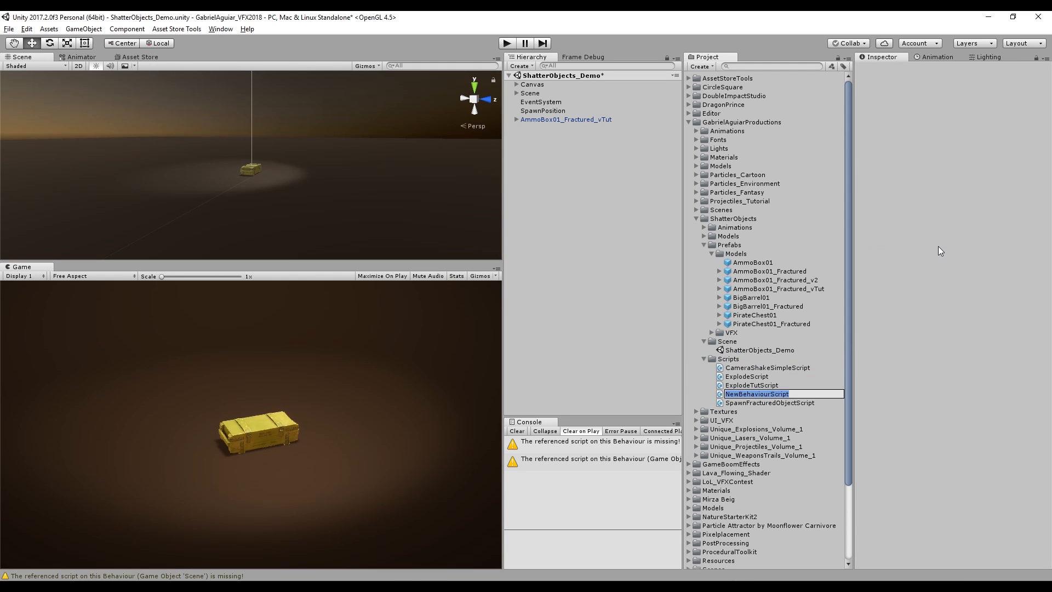
text(SpawnFracturedTutScript)
key(Return)
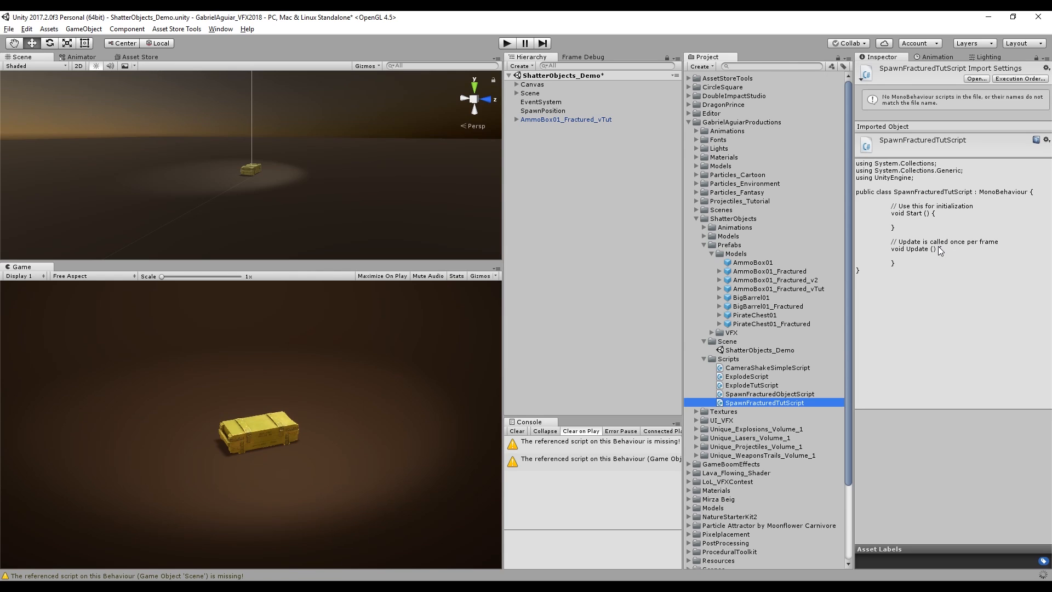
click(541, 97)
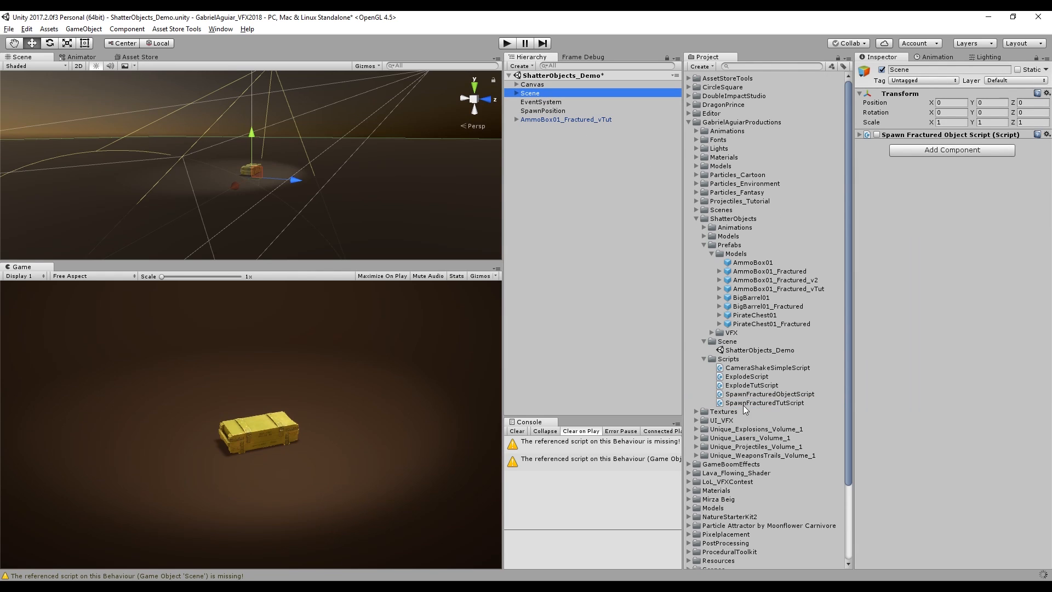
drag(764, 403, 906, 191)
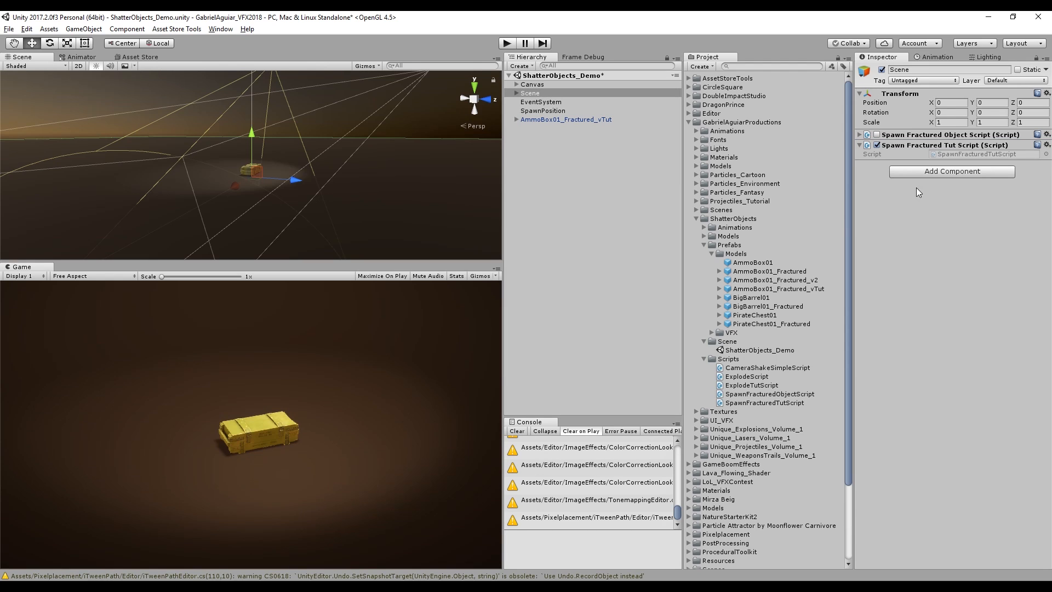
Delete AmmoBox01_Fractured_vTut from the scene and add the AmmoBox01 prefab to the hierarchy instead
click(568, 119)
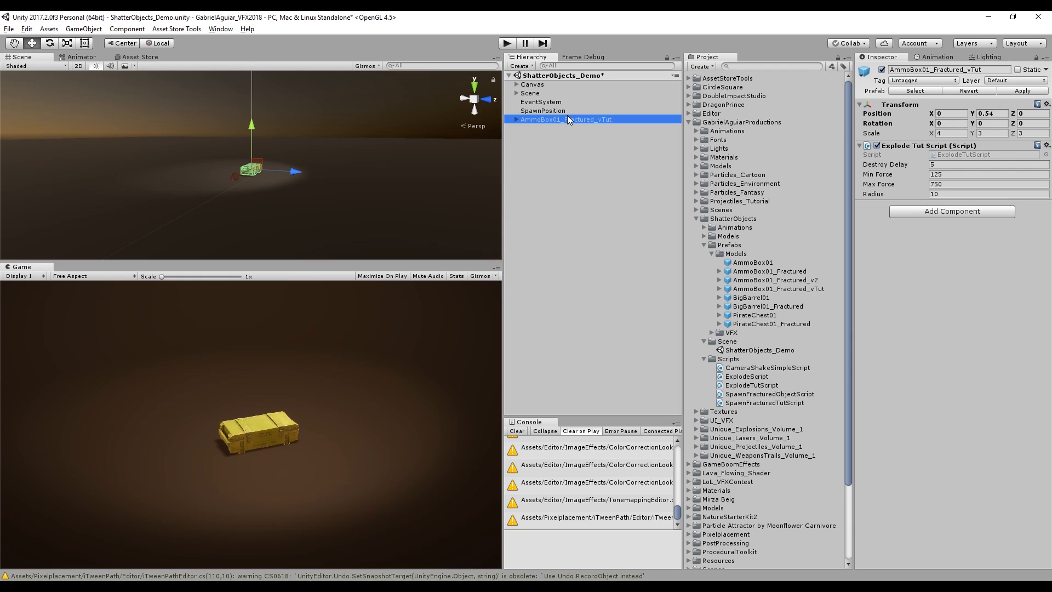
key(Delete)
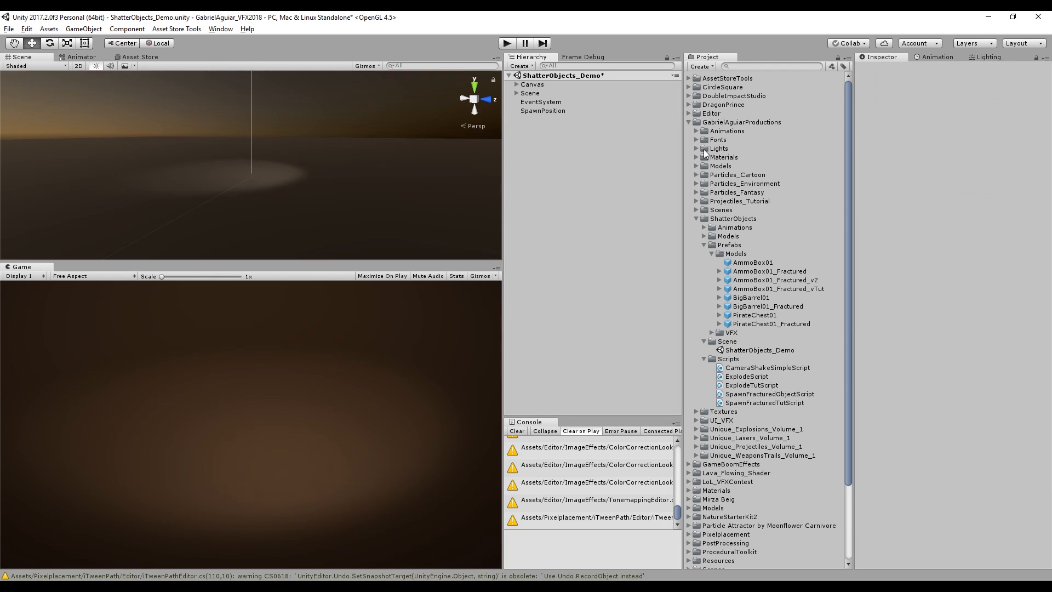
drag(754, 263, 581, 191)
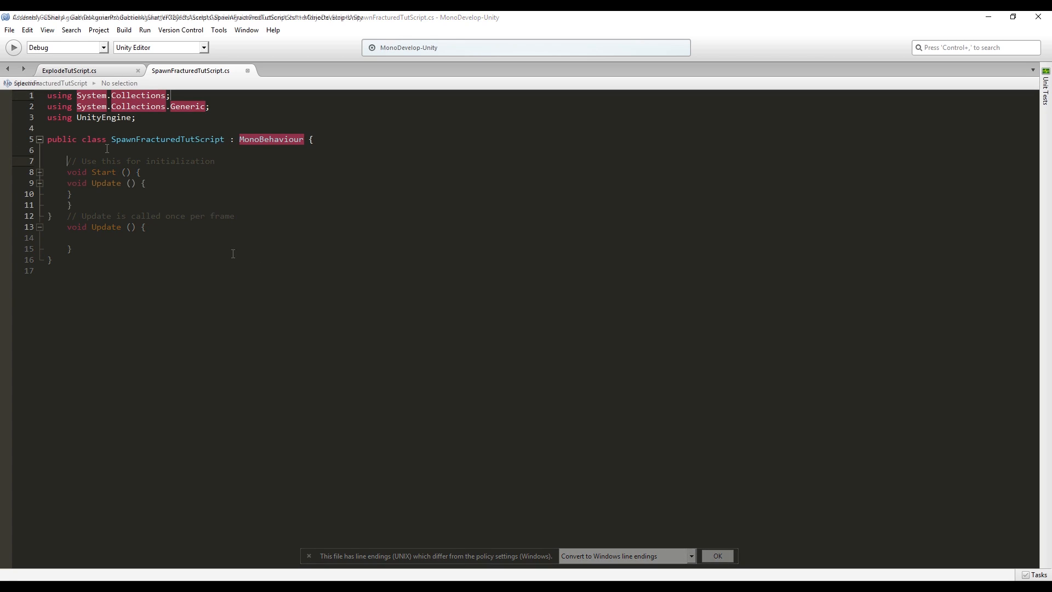
In MonoDevelop, declare public GameObject originalObject and public GameObject fracturedObject at the top of the SpawnFracturedTutScript class
text(public GameObject o)
text(rigi)
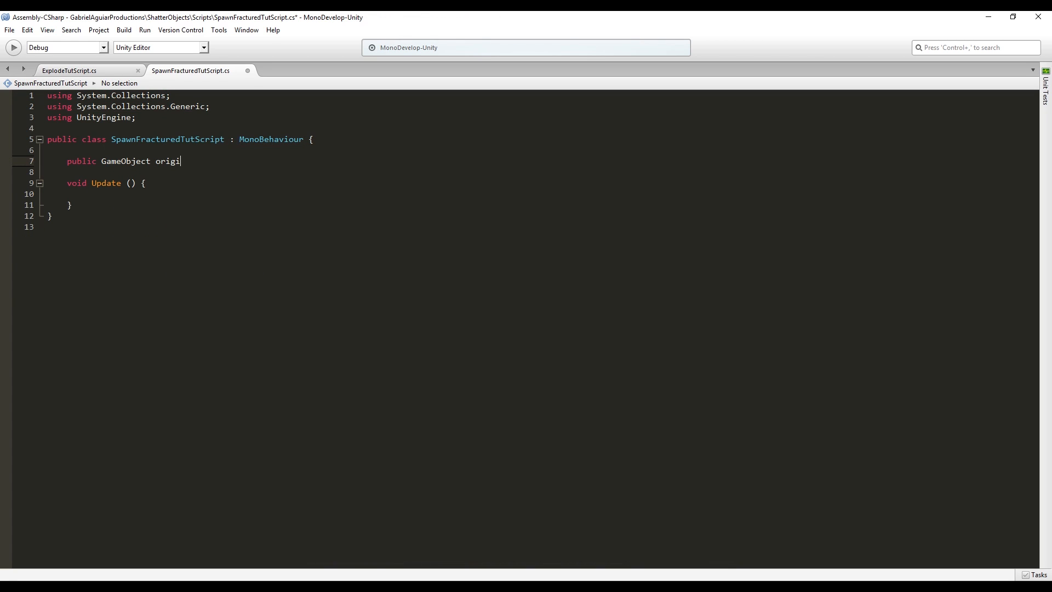
text(nalObject;)
key(Return)
text(publi)
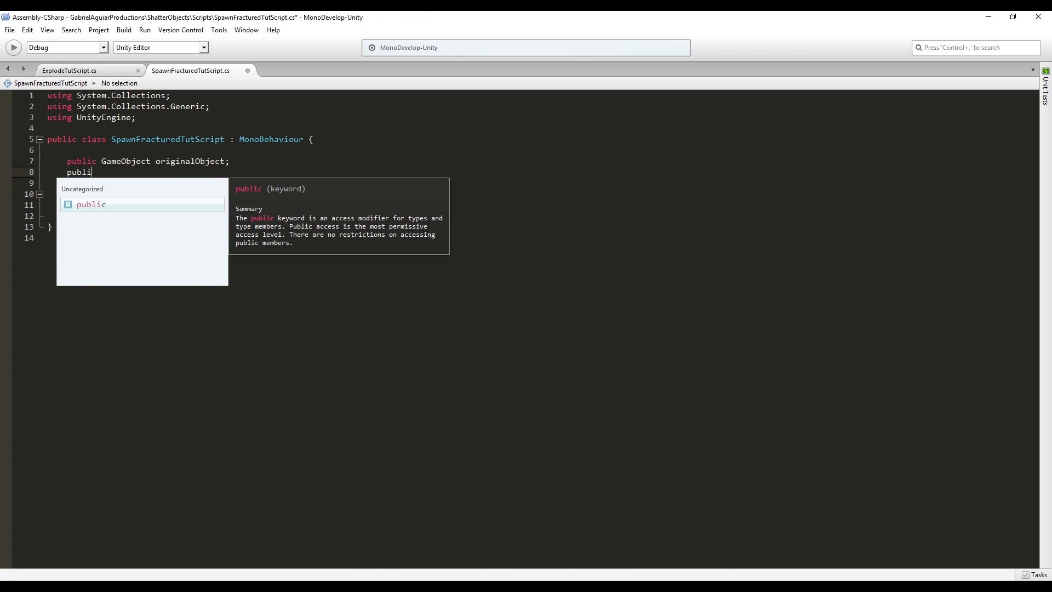
text(c GameObject fracture)
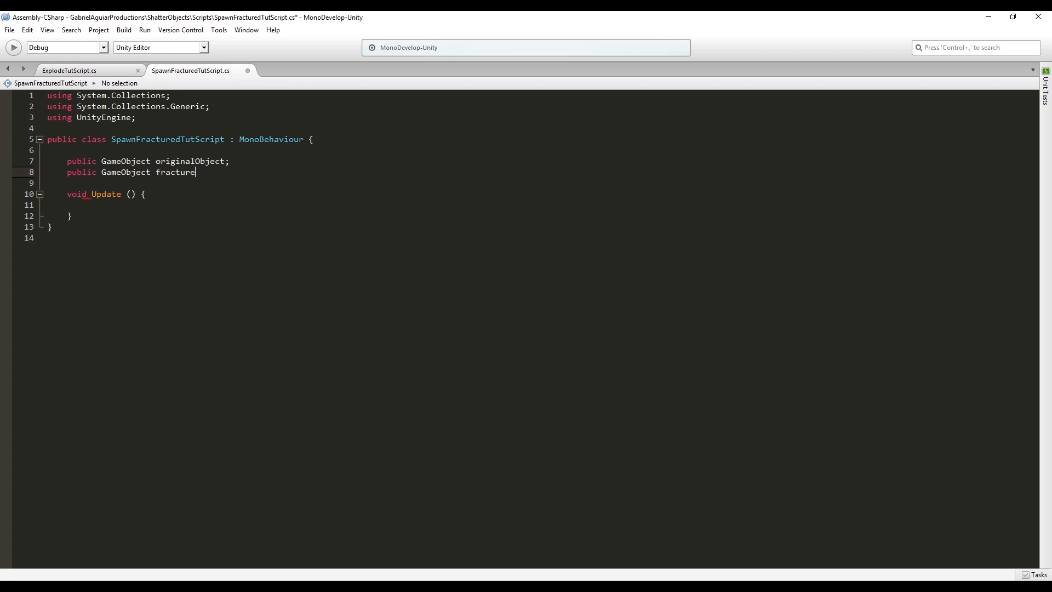
text(dObject;)
Inside Update, add if (Input.GetMouseButtonDown (0)) with a call to SpawnFracturedObject (); in its block
click(134, 208)
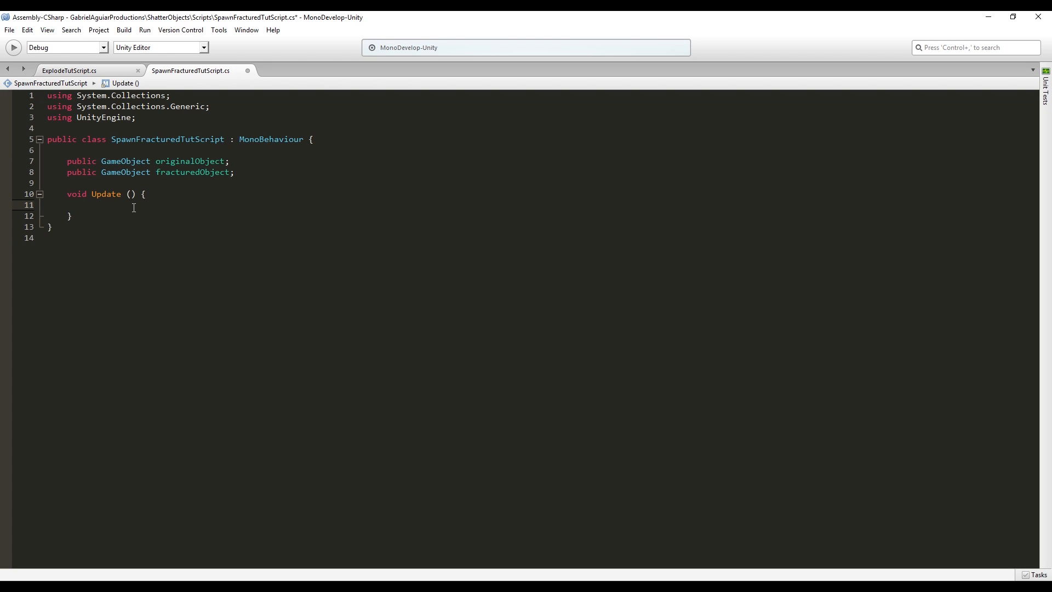
text(if(Input.getmo)
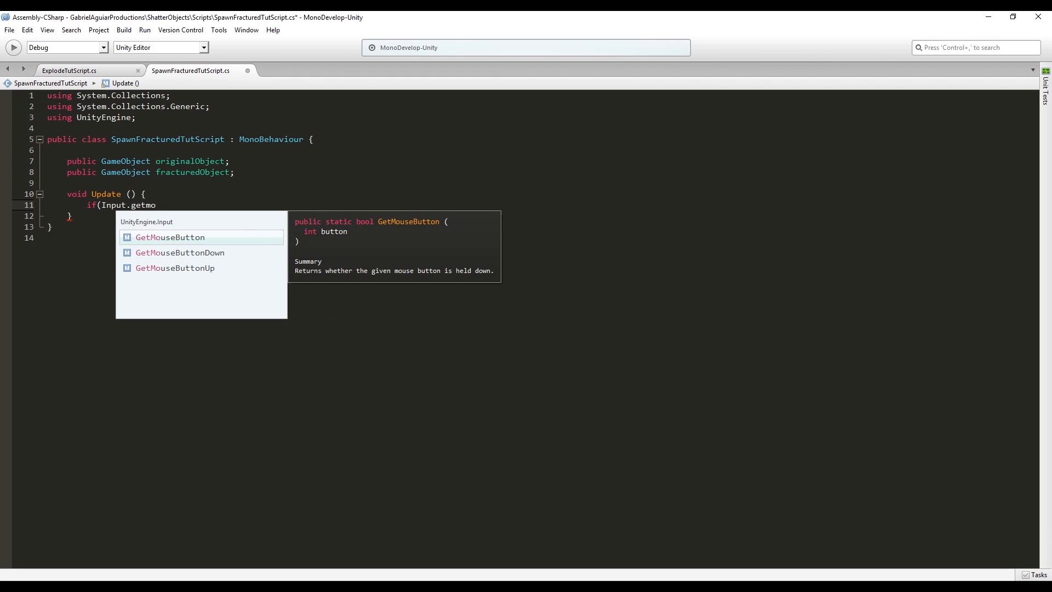
key(Down)
key(Return)
text(0))
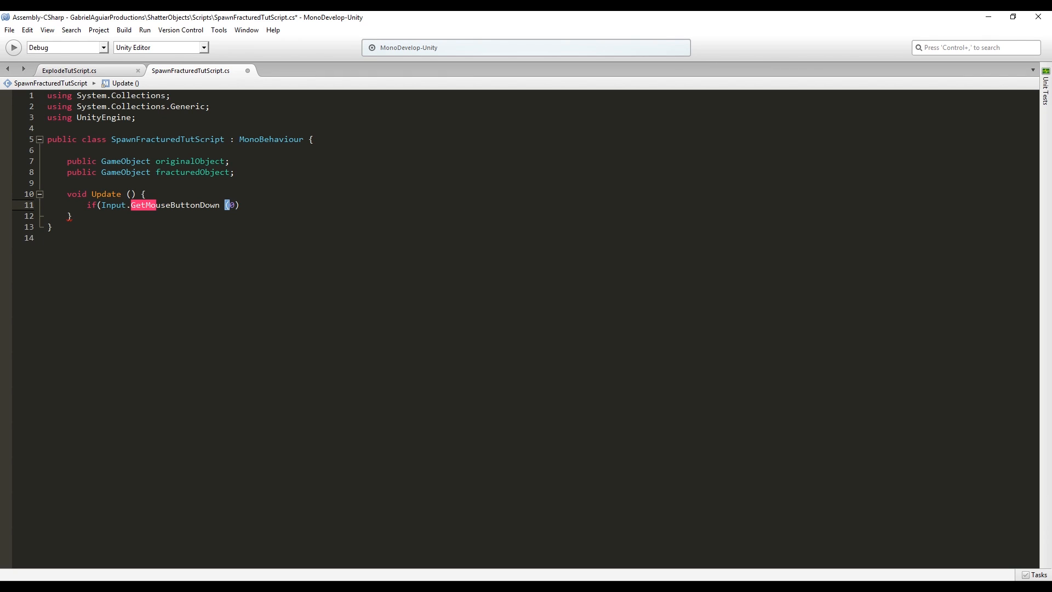
text() {)
key(Return)
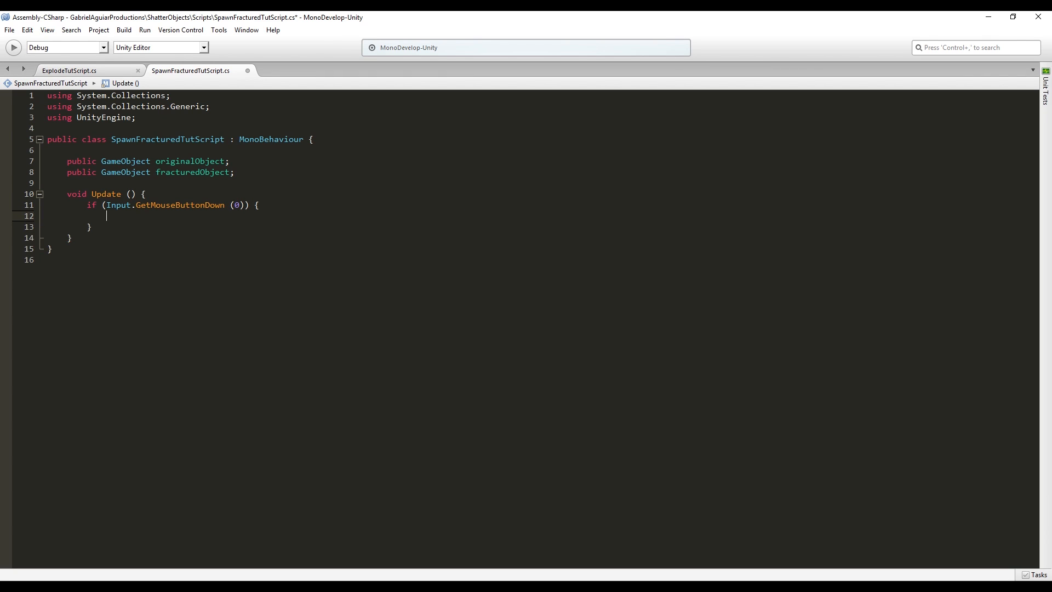
text(SpawnFractured)
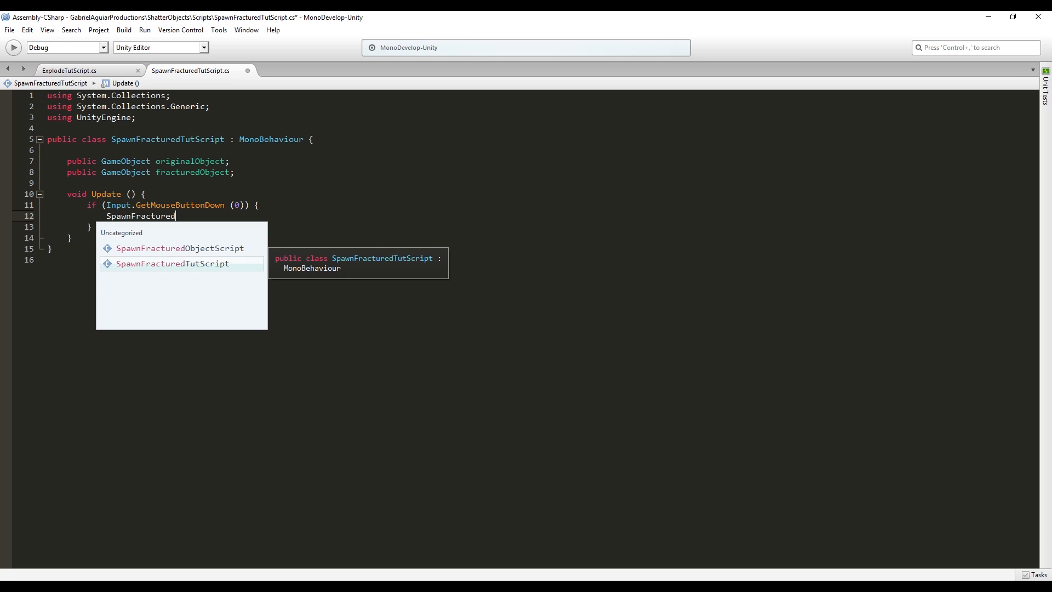
text(Object)
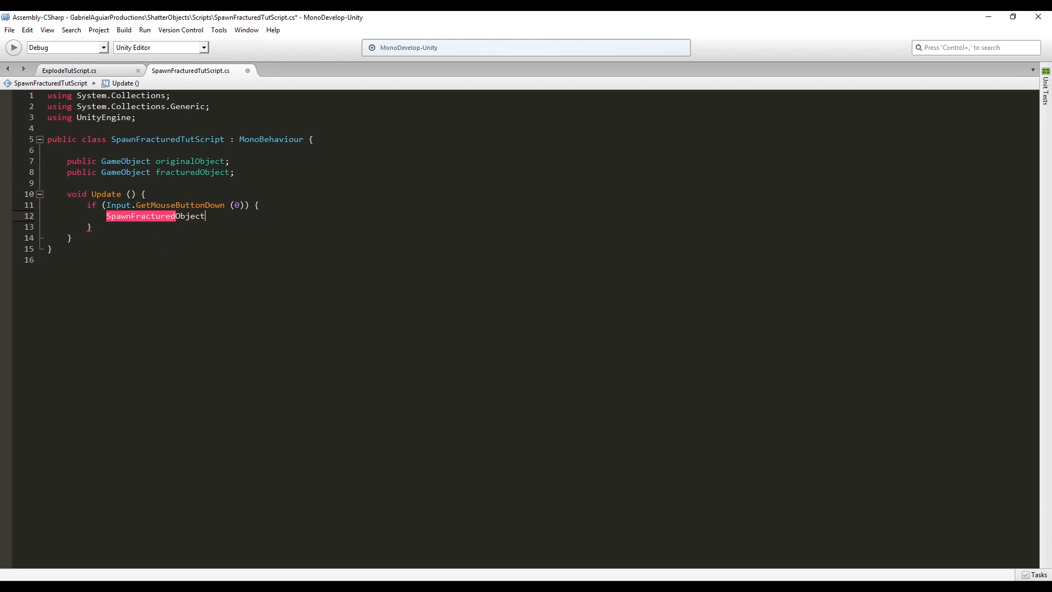
text( ();)
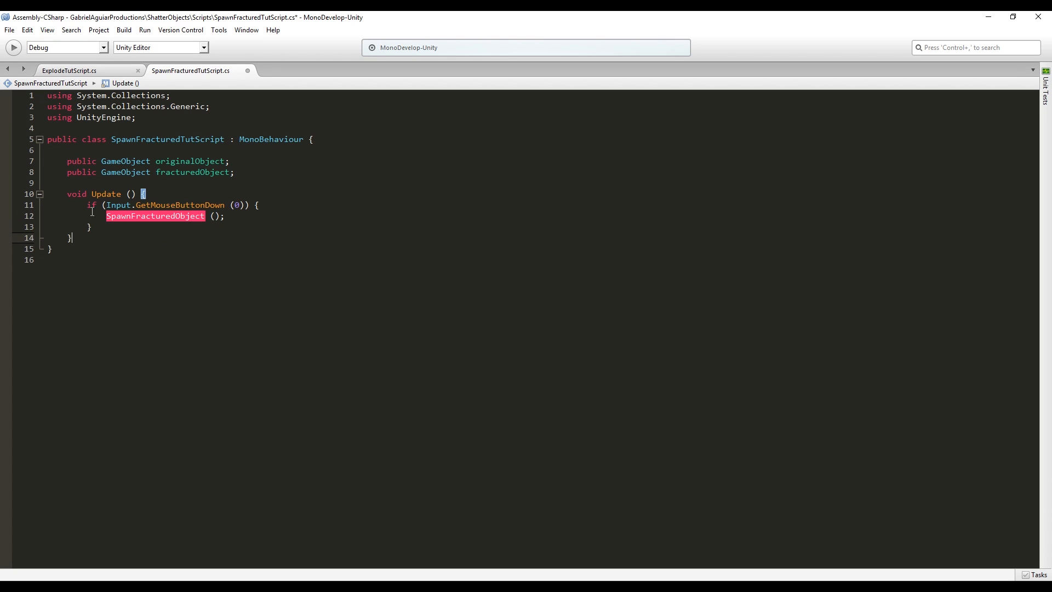
Define an empty public void SpawnFracturedObject () method below Update
click(121, 237)
key(Return)
key(Return)
text(public void SpawnFracturedObject)
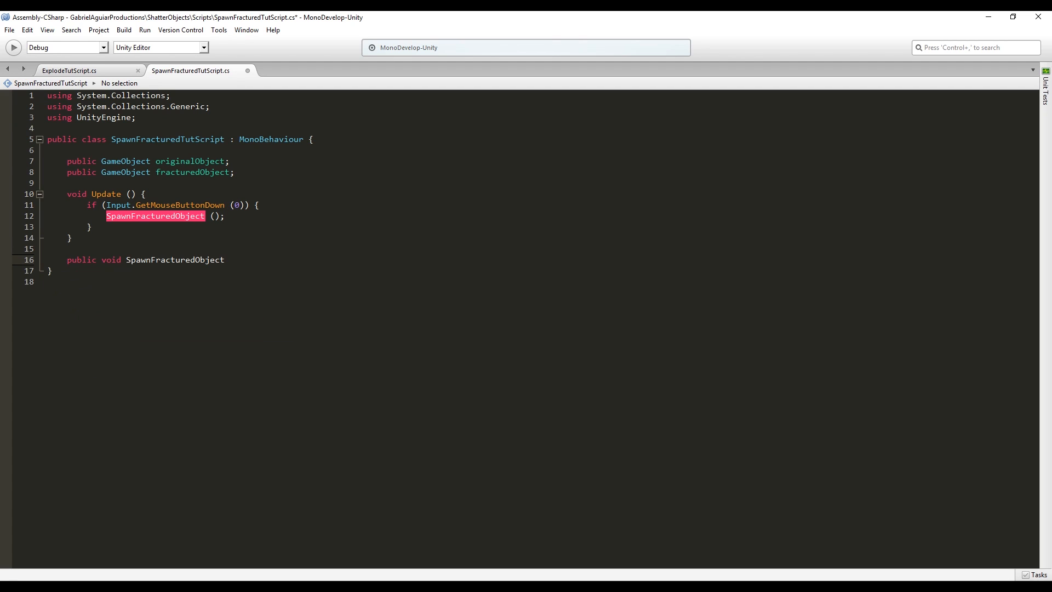
text( (){)
key(Return)
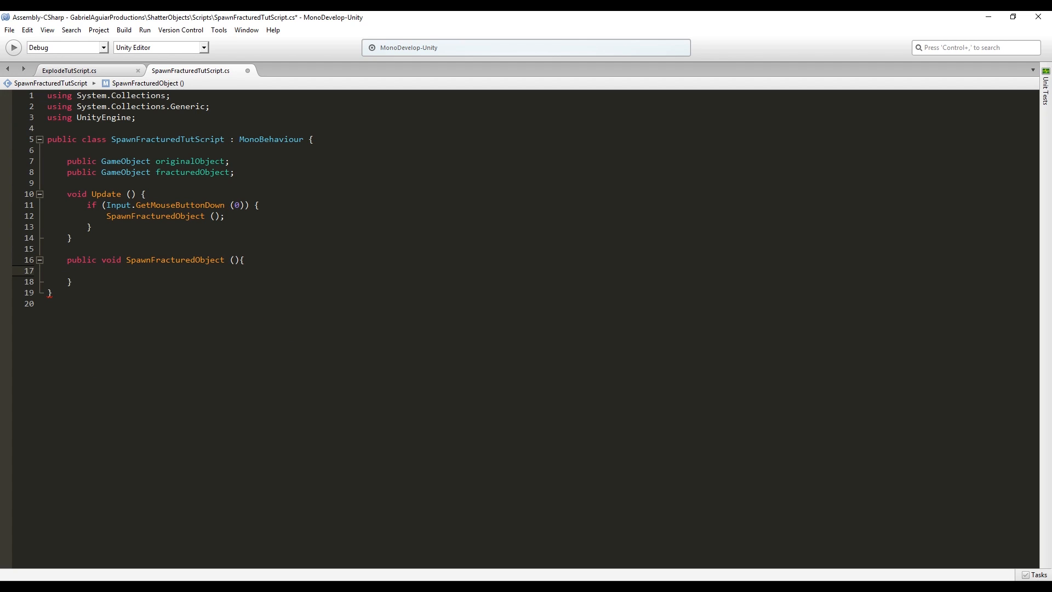
Add Destroy (originalObject); as the first line of SpawnFracturedObject
text(Des)
key(Return)
text(()
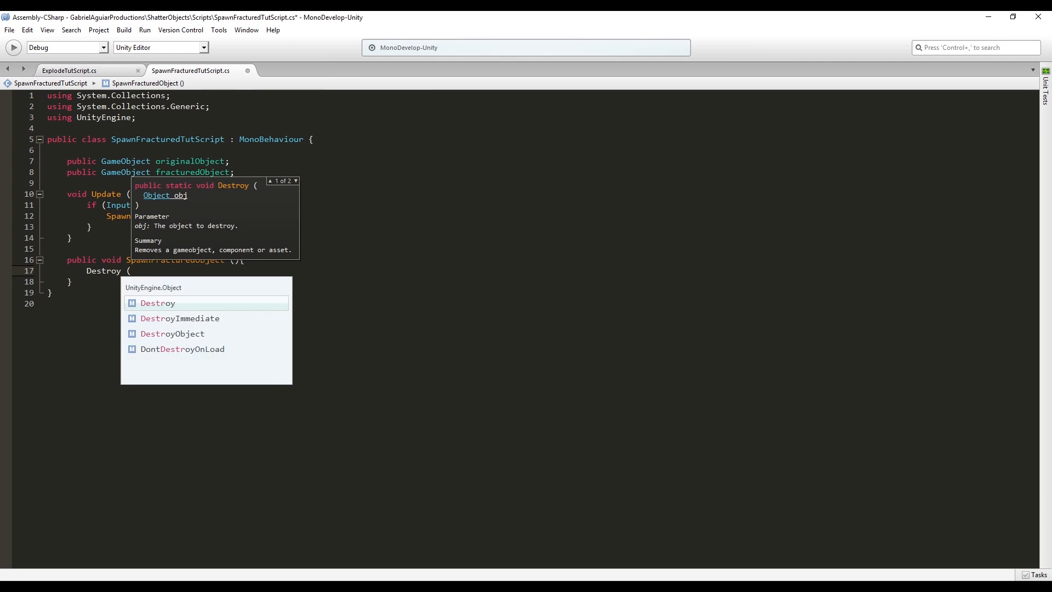
text(originalObject);)
key(Return)
Below the Destroy call, add GameObject fractObj = Instantiate (fracturedObject) as GameObject;
text(Game)
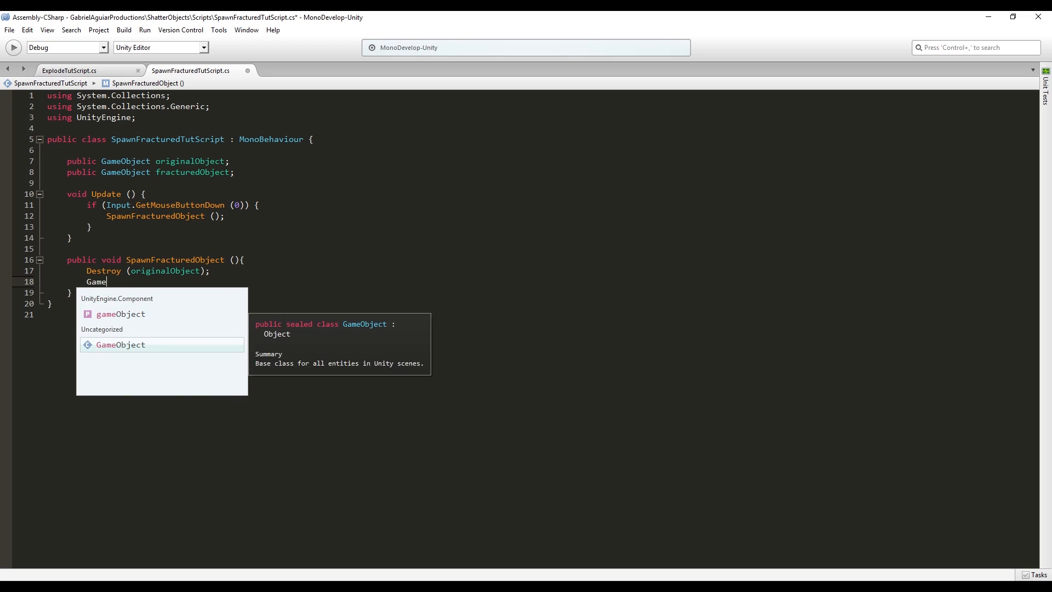
text(Object fractObj)
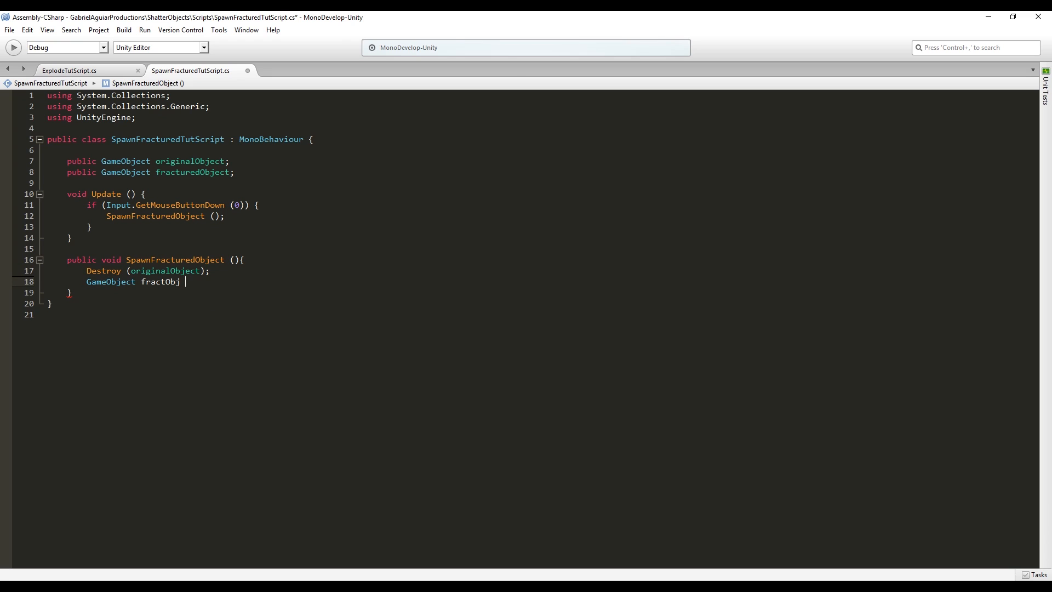
text( = Instantiate (fracturedObject)
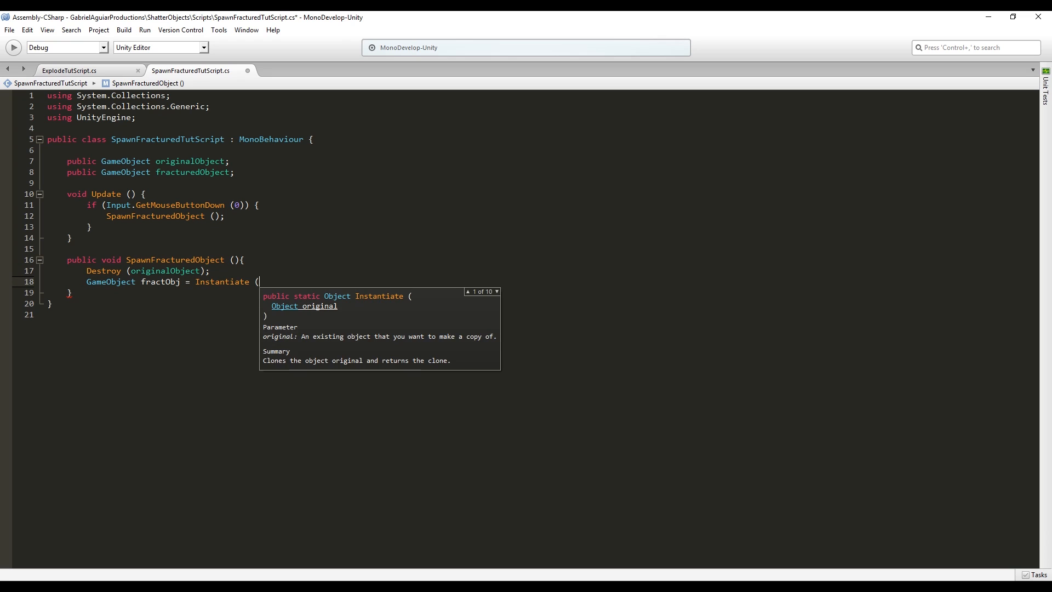
key(Down)
key(Down)
key(Down)
key(Down)
key(Down)
key(Down)
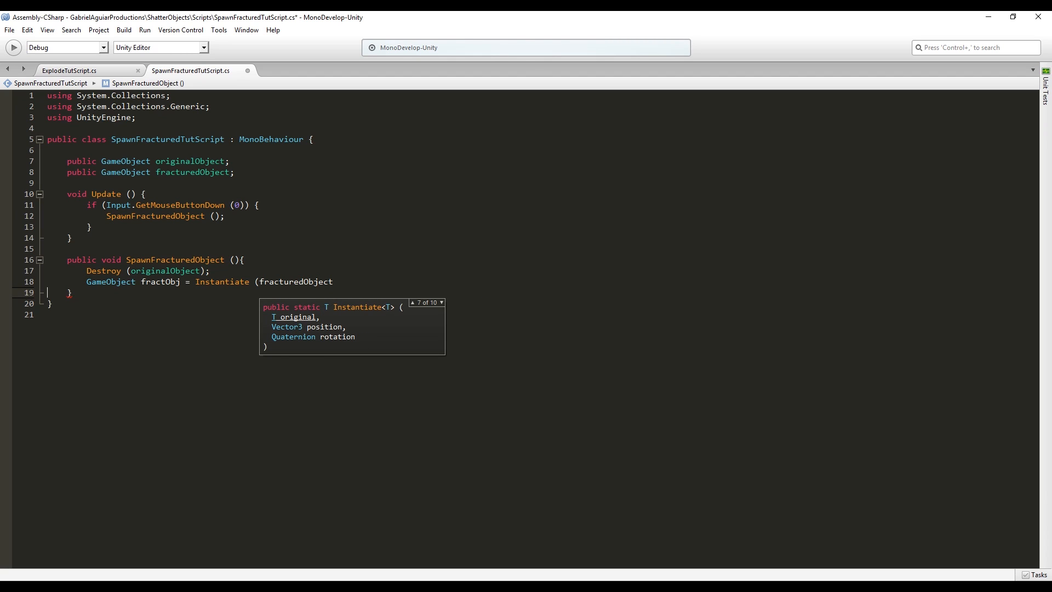
text() as )
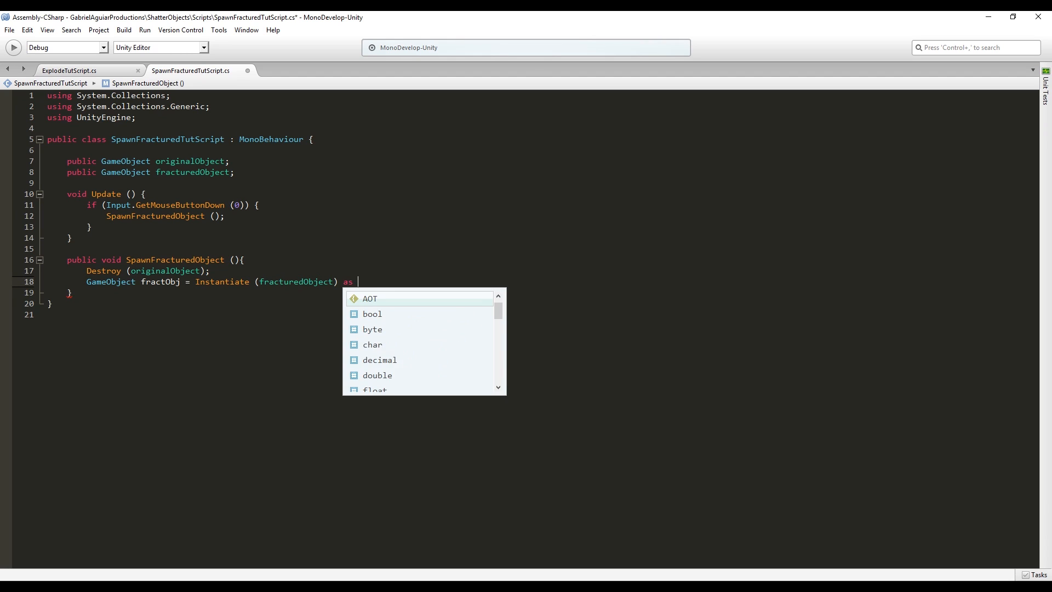
text(GameObject;)
key(Return)
Call fractObj.GetComponent<ExplodeTutScript>().Explode (); below the Instantiate line and save the script
text(frac)
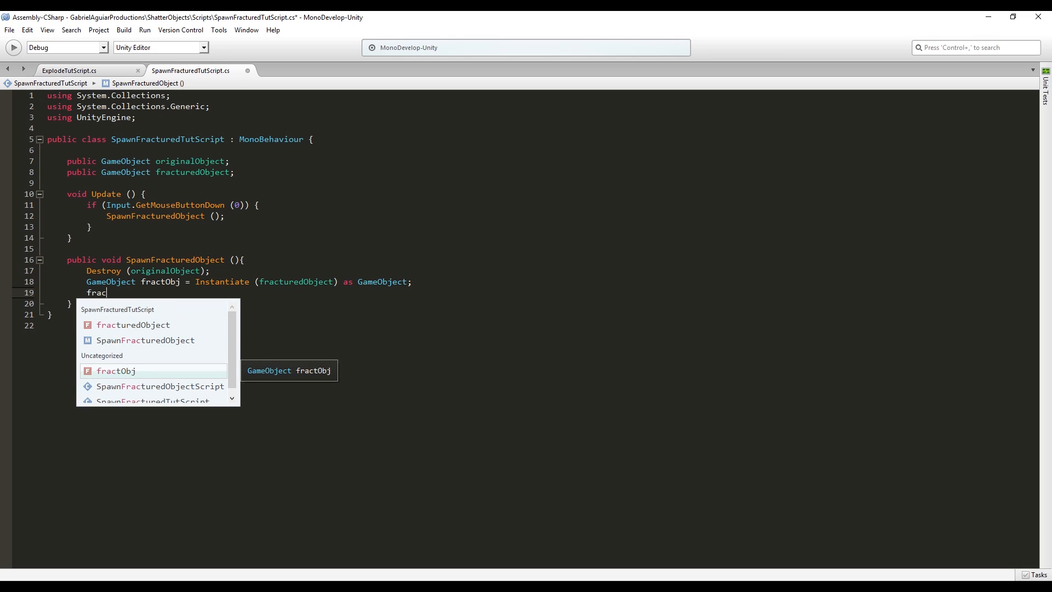
text(tObj.GetComponent<Explod)
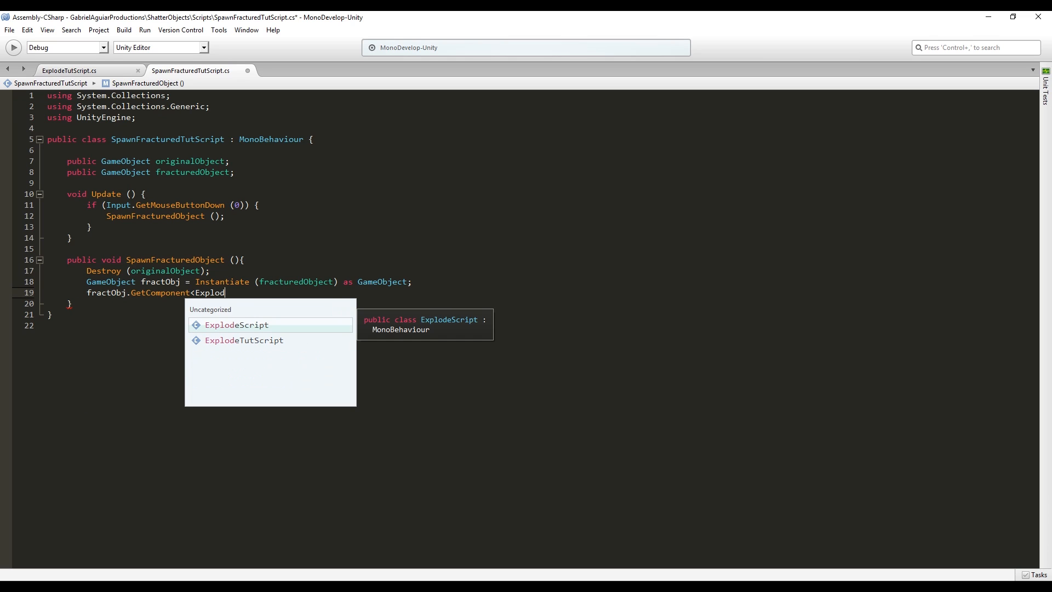
key(Down)
key(Return)
text(> ()
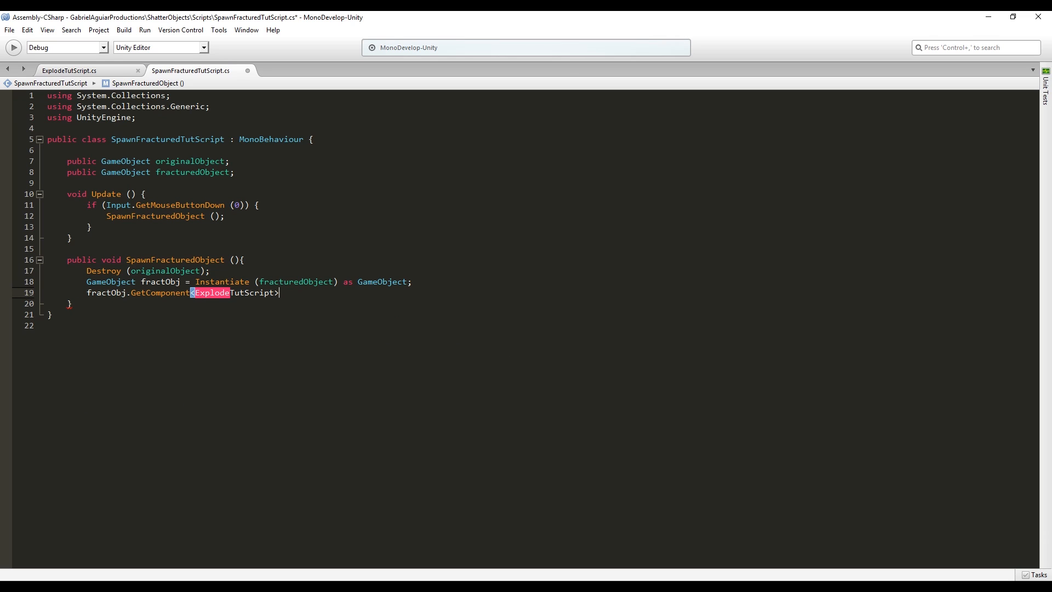
text().Explode )
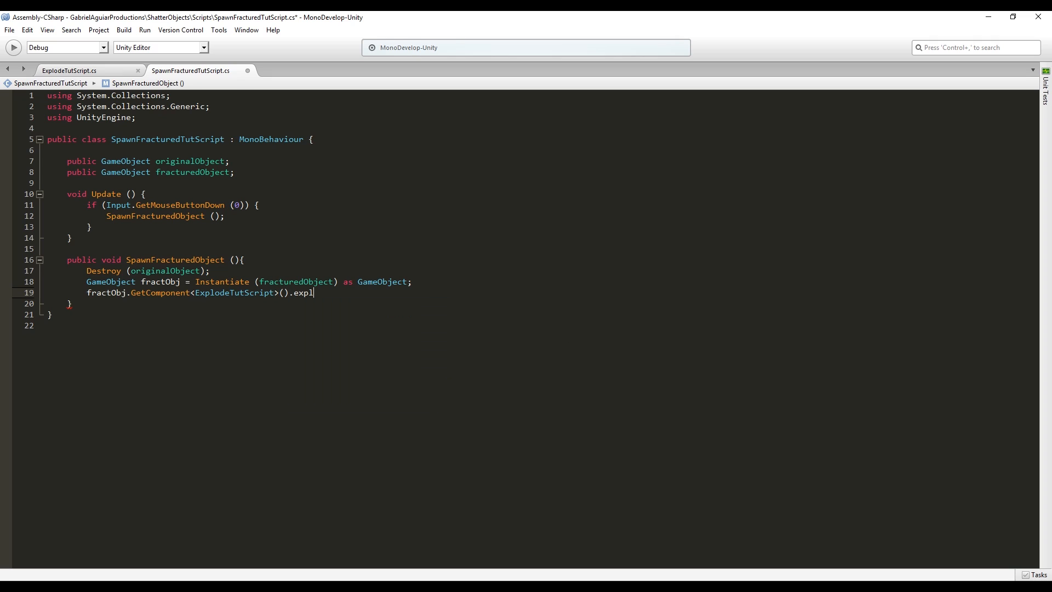
text(();)
key(ctrl+s)
Check ExplodeTutScript, then in Unity assign AmmoBox01 as the Scene object's Original Object and AmmoBox01_Fractured_vTut as its Fractured Object
click(108, 72)
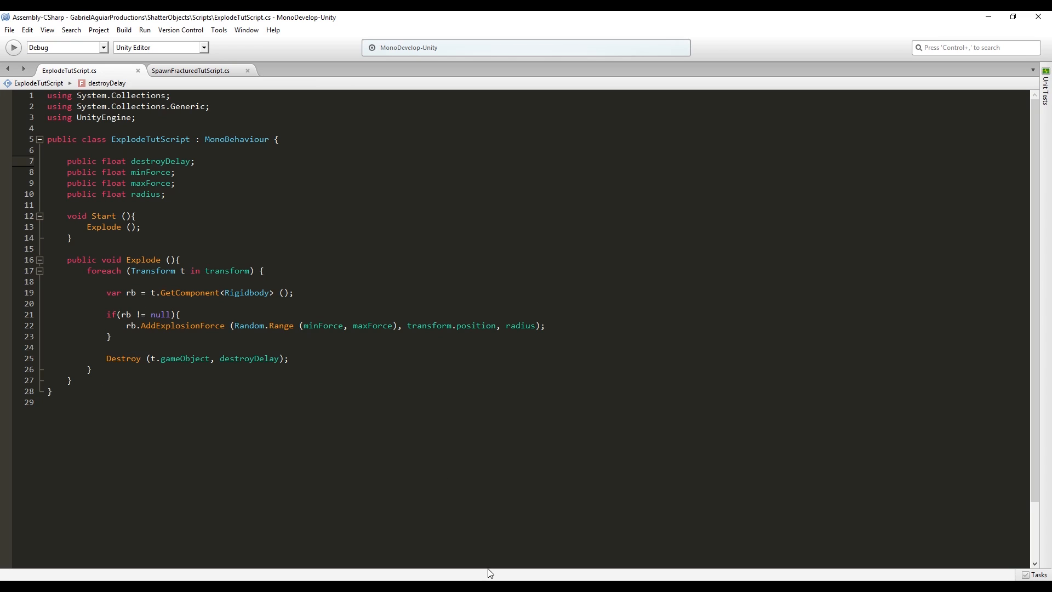
click(488, 585)
drag(546, 121, 948, 163)
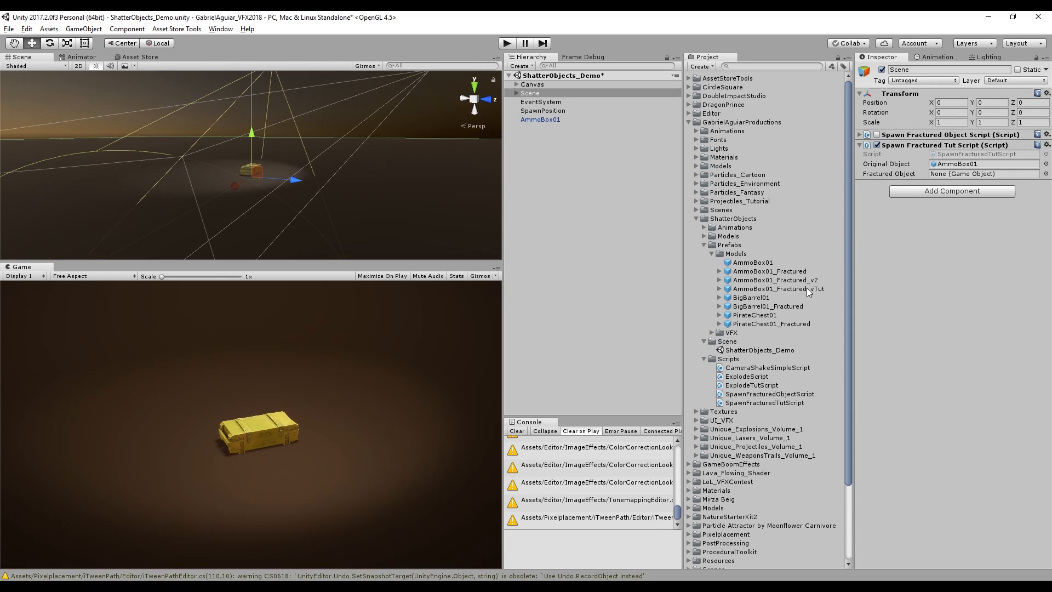
drag(806, 287, 981, 174)
Play the scene twice, triggering the ammo box's explosion each time to test the fractured spawn, and stop playback
click(507, 44)
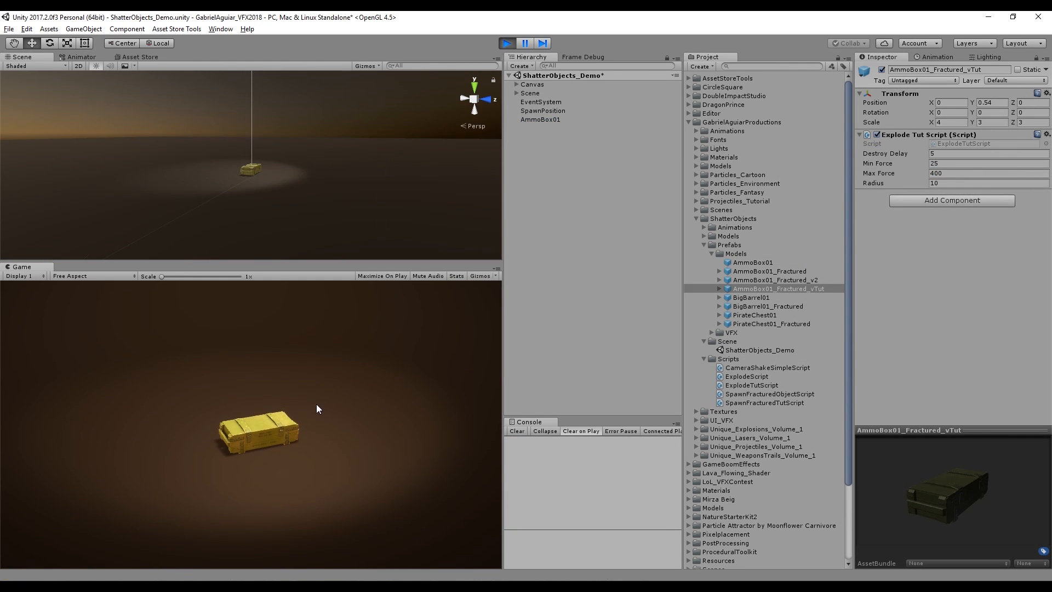
click(293, 438)
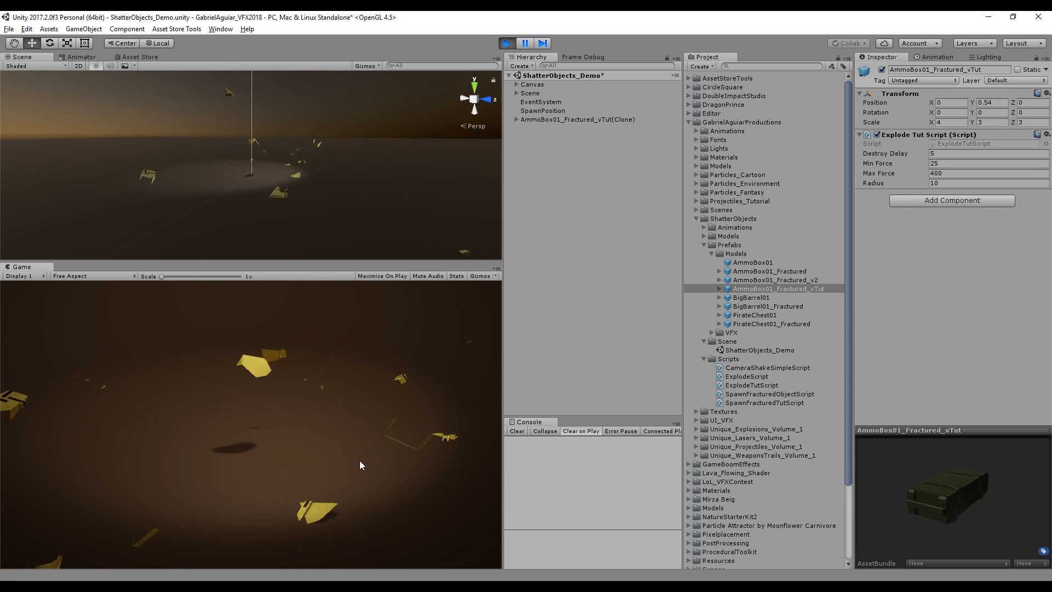
key(ctrl+p)
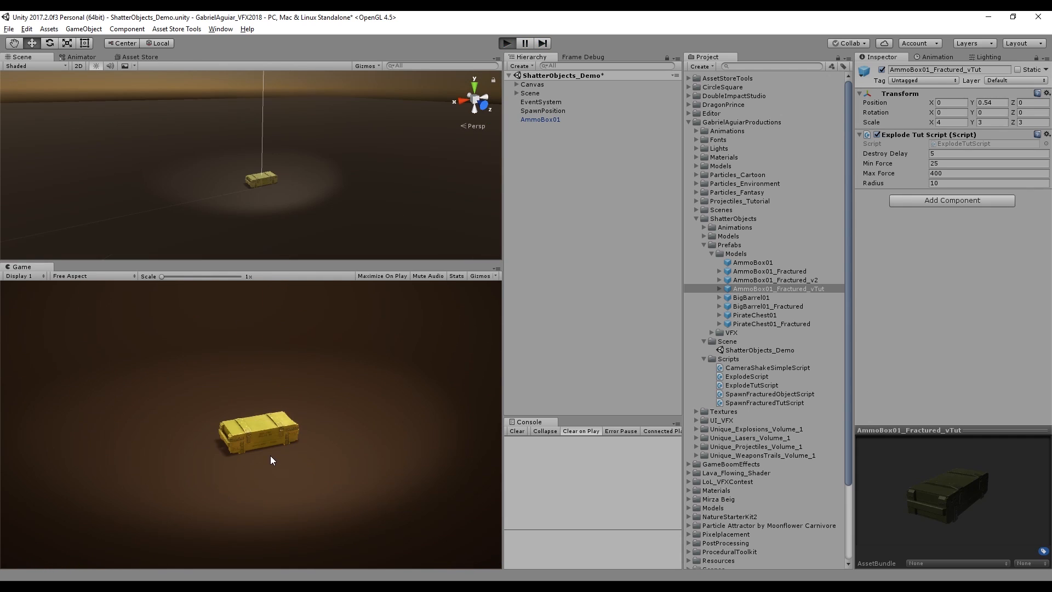
key(ctrl+p)
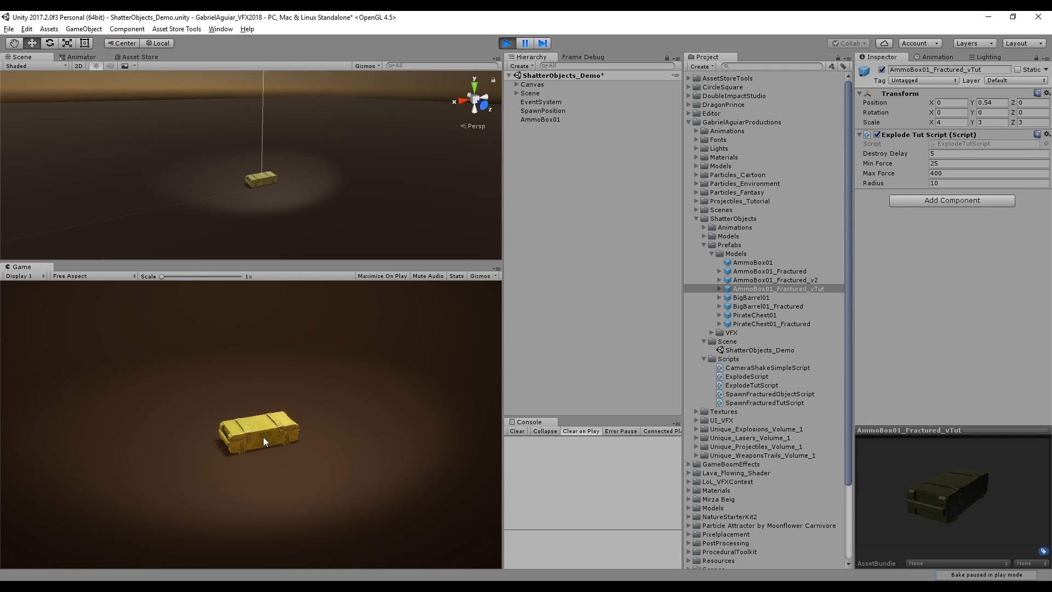
click(263, 436)
click(508, 43)
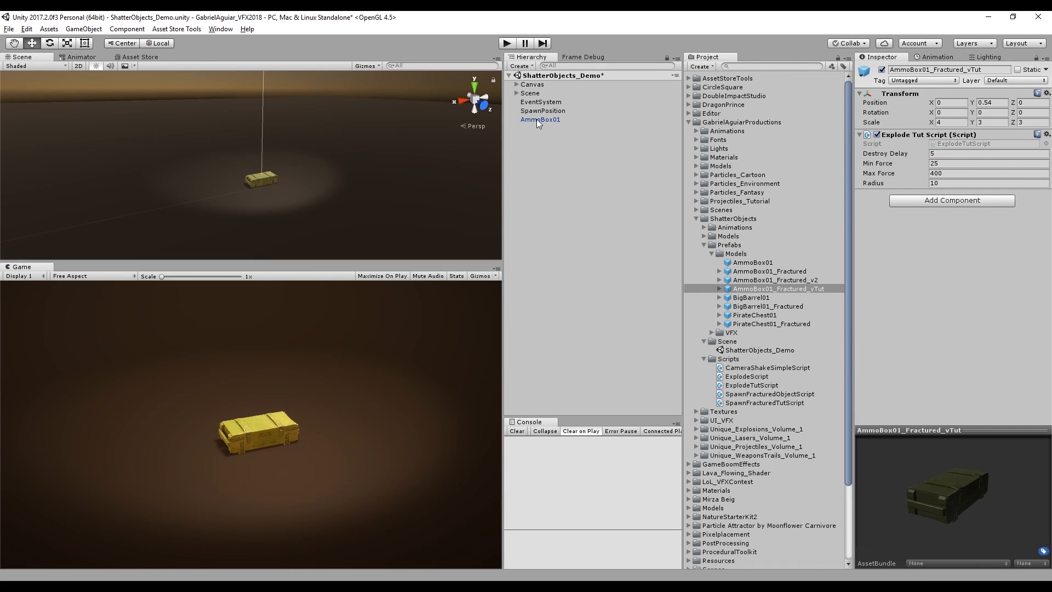
Create an empty object at the root of the hierarchy and name it vfx_ExplosionTut_v1
click(531, 169)
right_click(539, 154)
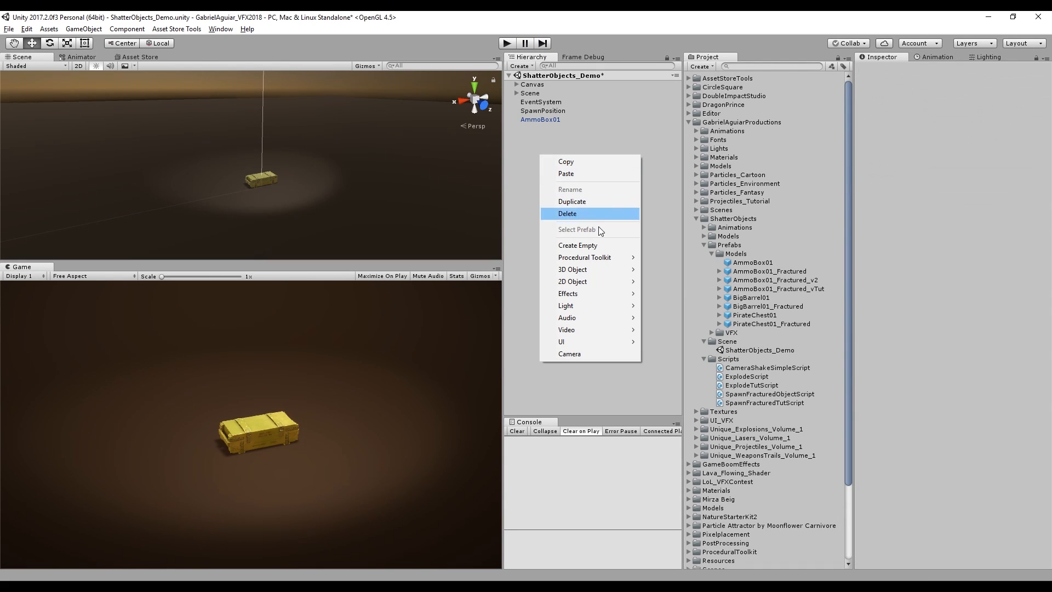
click(590, 245)
click(907, 69)
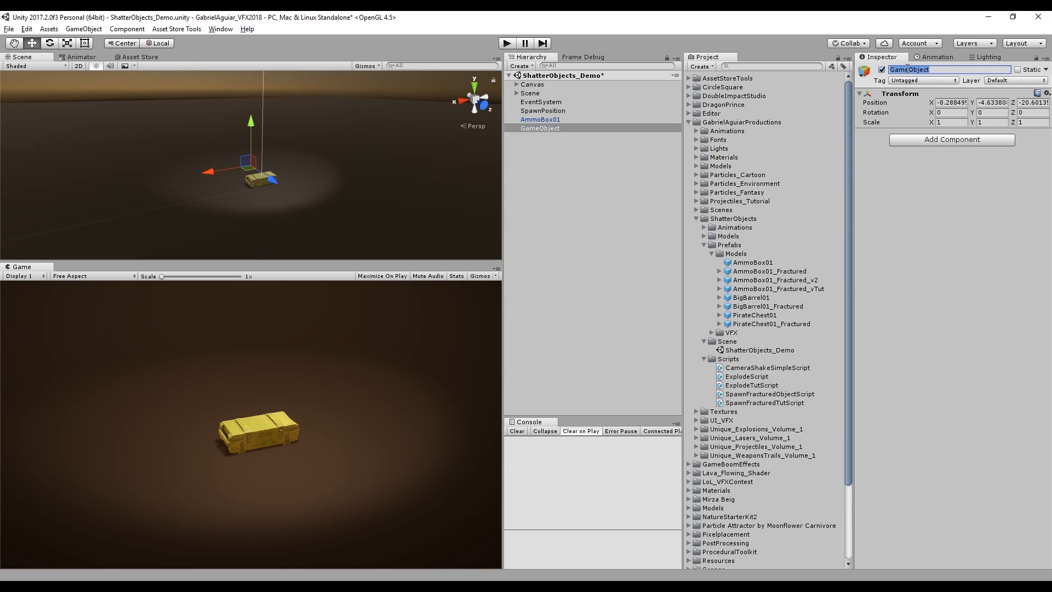
text(vfx_Explosiontu)
key(BackSpace)
key(BackSpace)
text(Tut_v1)
key(Return)
Set the position of vfx_ExplosionTut_v1 to 0, 0, 0
click(952, 102)
text(0)
key(Tab)
text(0)
key(Tab)
text(0)
scroll(323, 220, up, 8)
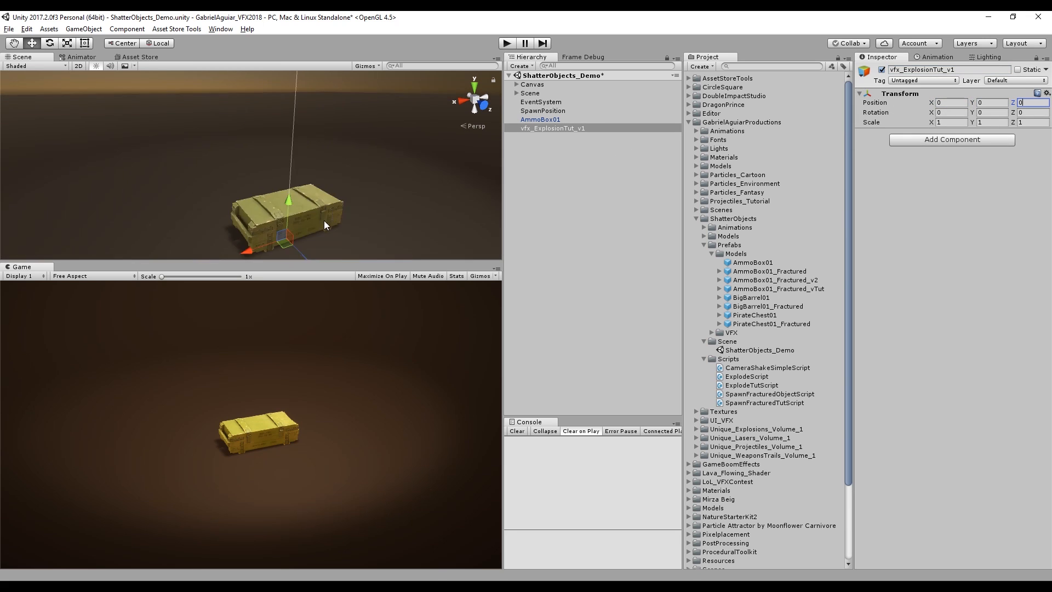
Raise vfx_ExplosionTut_v1 in the scene to a Y position of about 1.07, near the middle of the ammo box
middle_drag(323, 220, 259, 157)
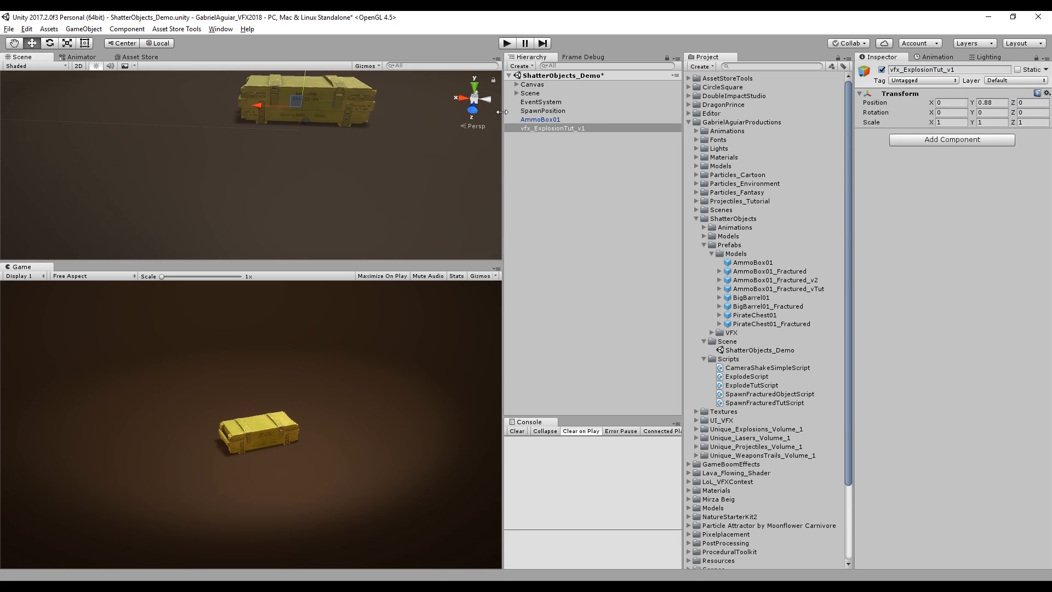
scroll(263, 128, up, 2)
middle_drag(263, 115, 212, 150)
Add a particle system as a child of vfx_ExplosionTut_v1 and name it Beam
right_click(540, 129)
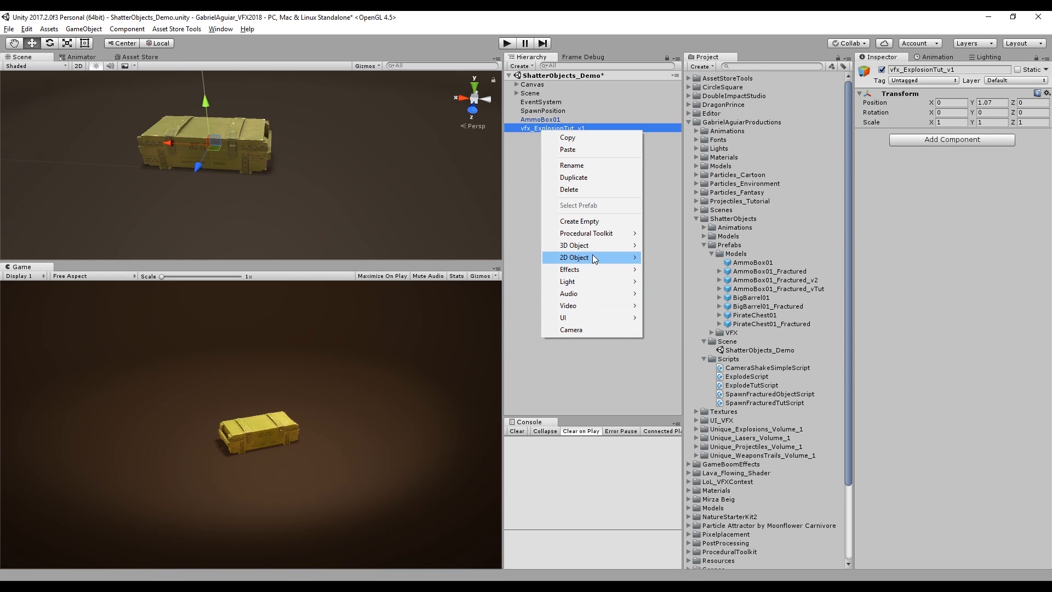
mouse_move(590, 271)
click(675, 273)
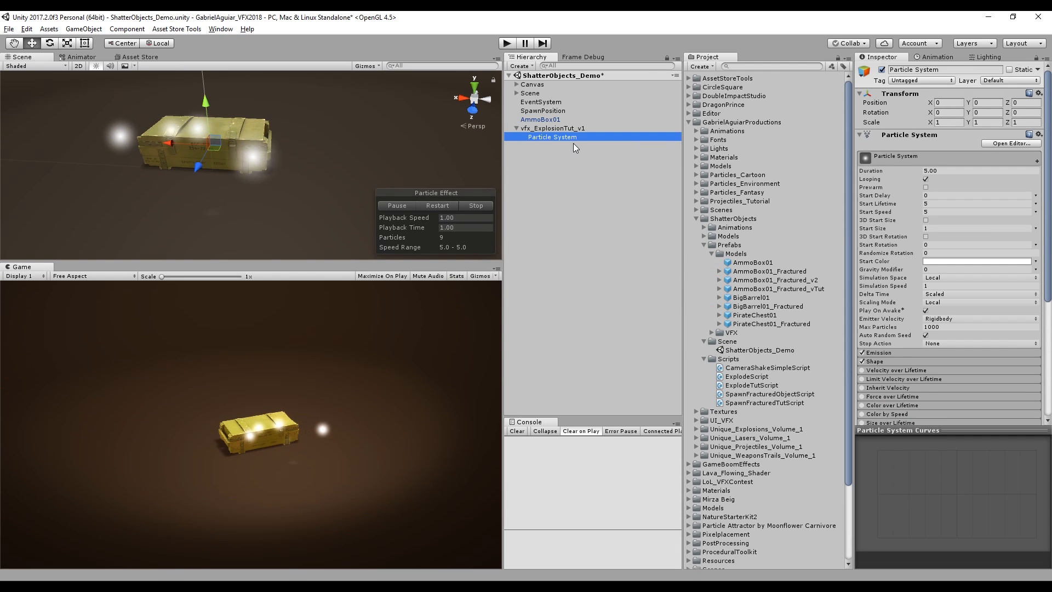
key(F2)
text(Beam)
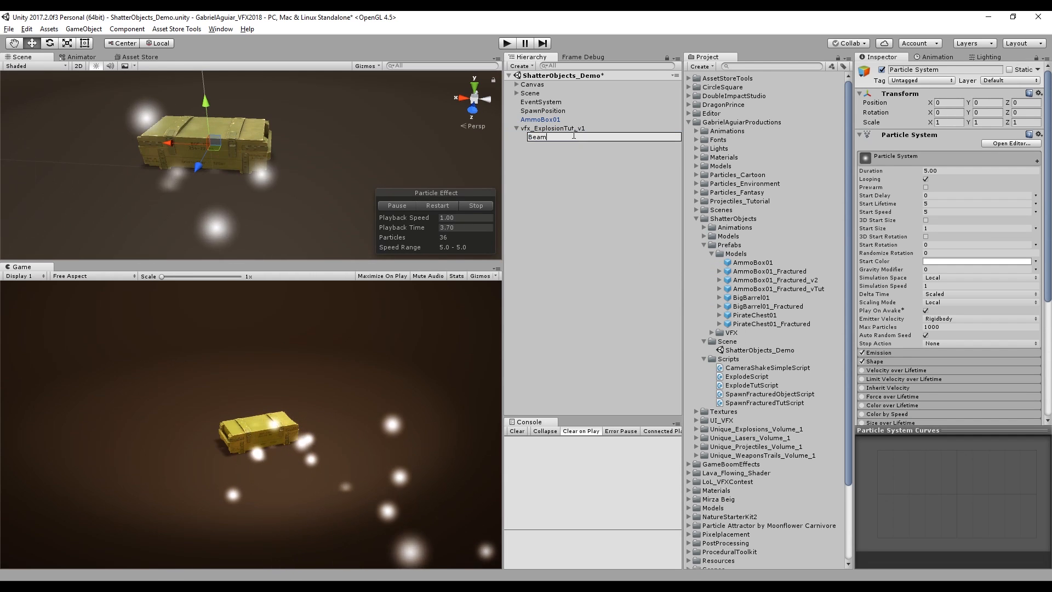
key(Return)
Turn off Looping on Beam and set Start Lifetime to 0.3, Start Speed to 0 and Start Size to 8
click(925, 179)
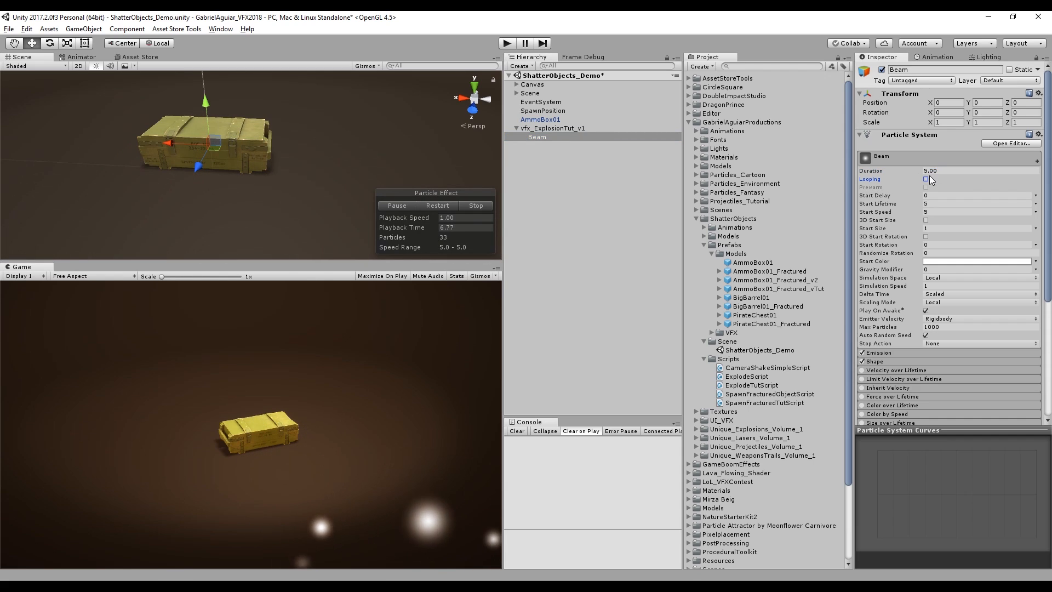
click(931, 171)
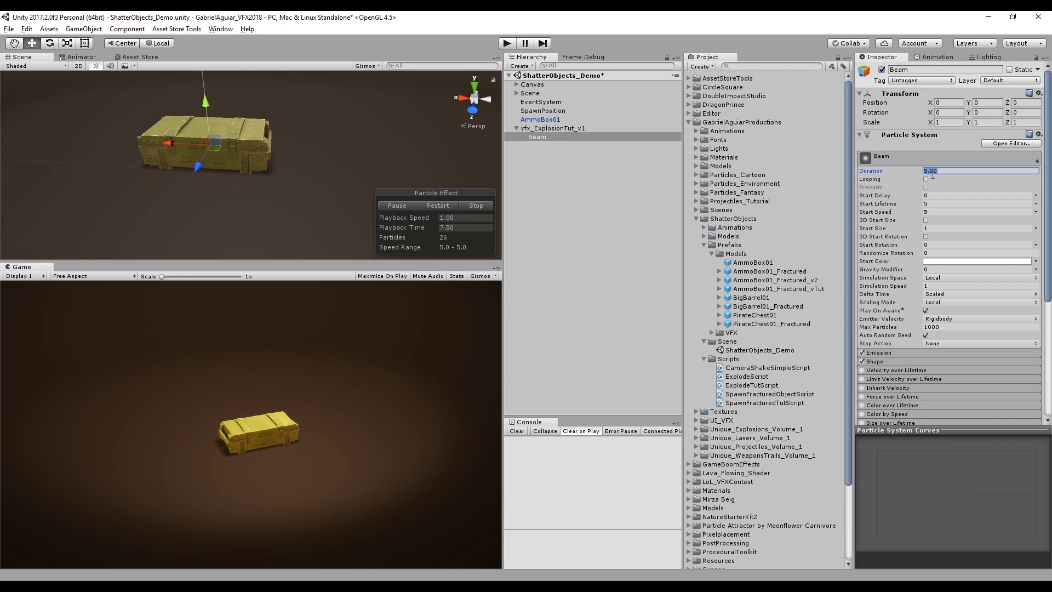
click(936, 203)
text(0.3)
click(944, 210)
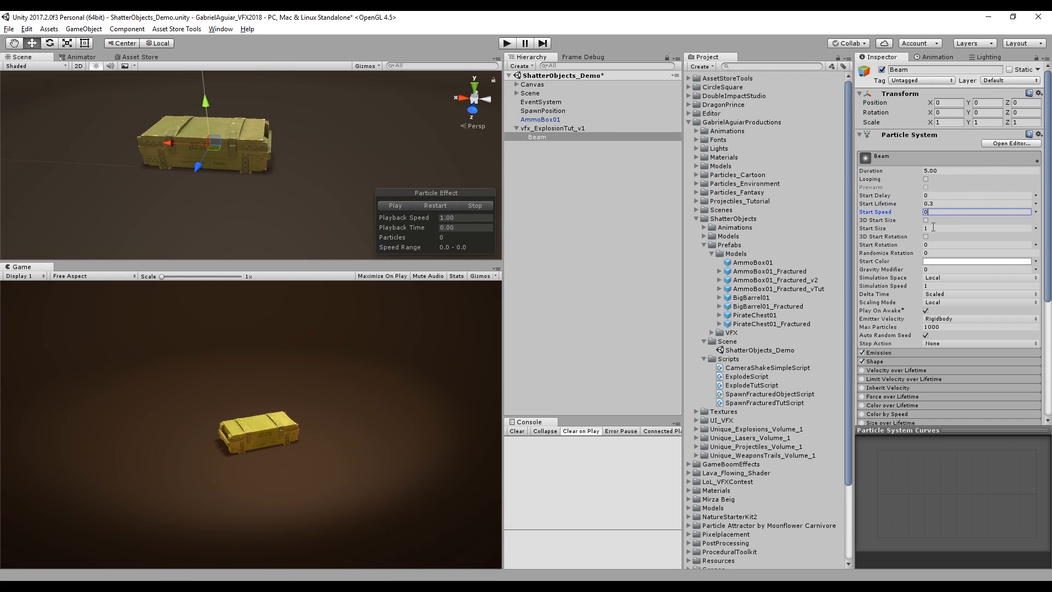
click(932, 227)
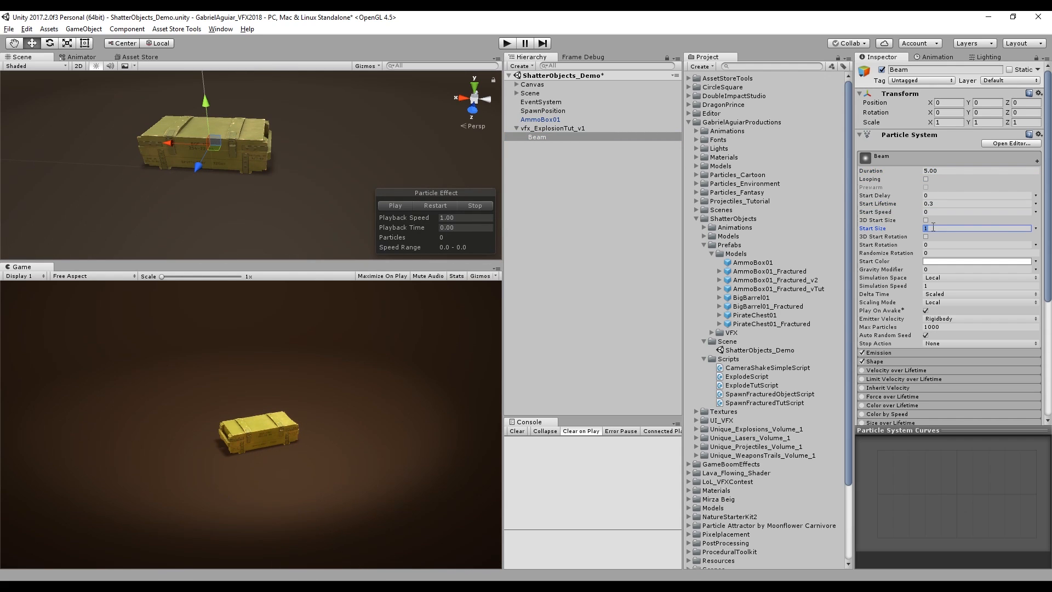
Set Beam's emission Rate over Time to 0 and add a burst at time 0.00 with a count of 10
click(927, 352)
click(955, 363)
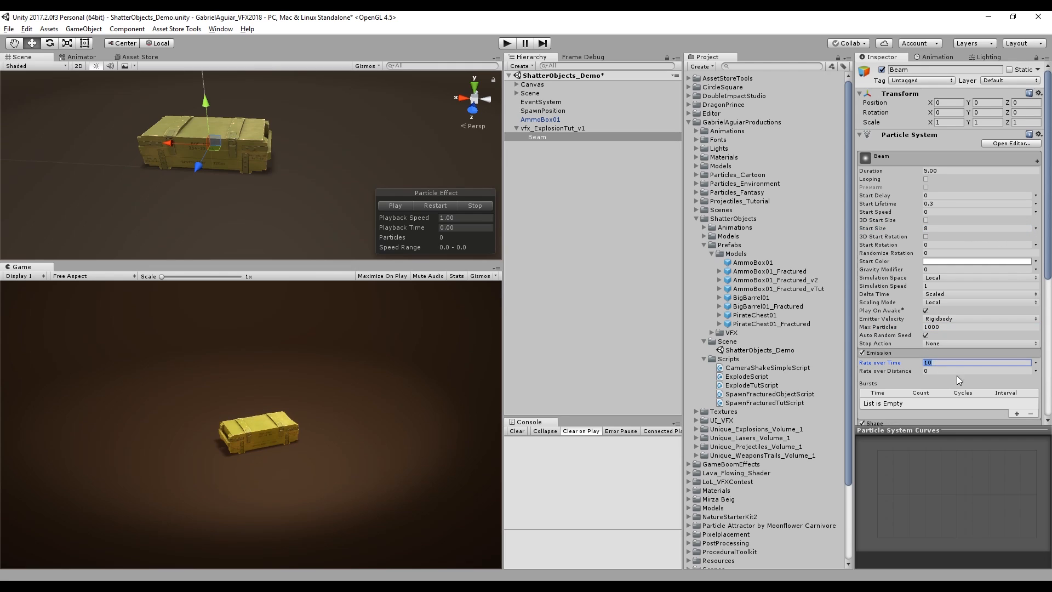
click(1017, 415)
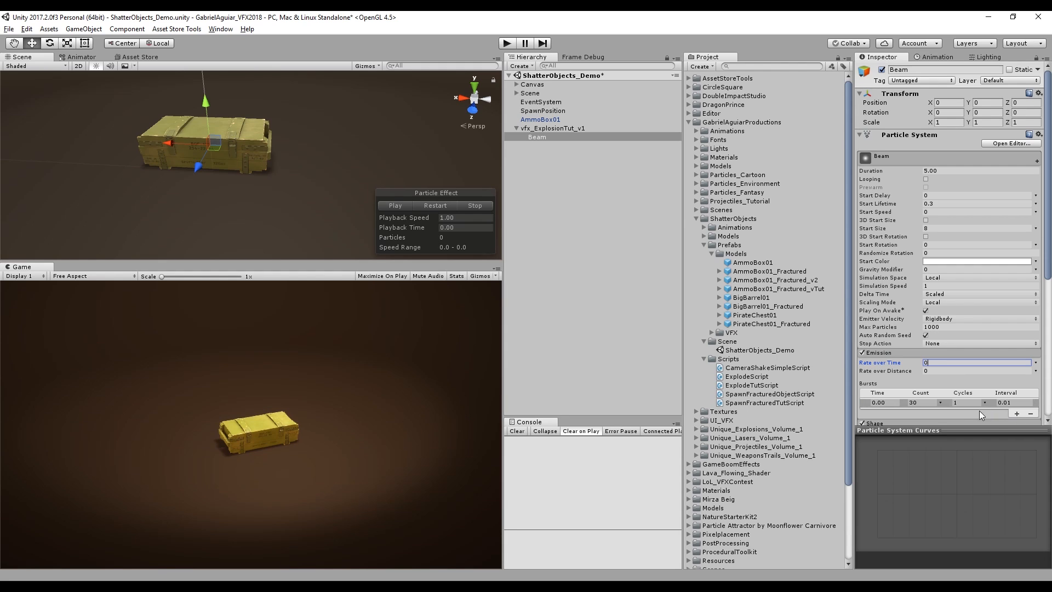
click(917, 402)
Limit Beam's Max Particles to 1 and disable its Shape module
click(940, 327)
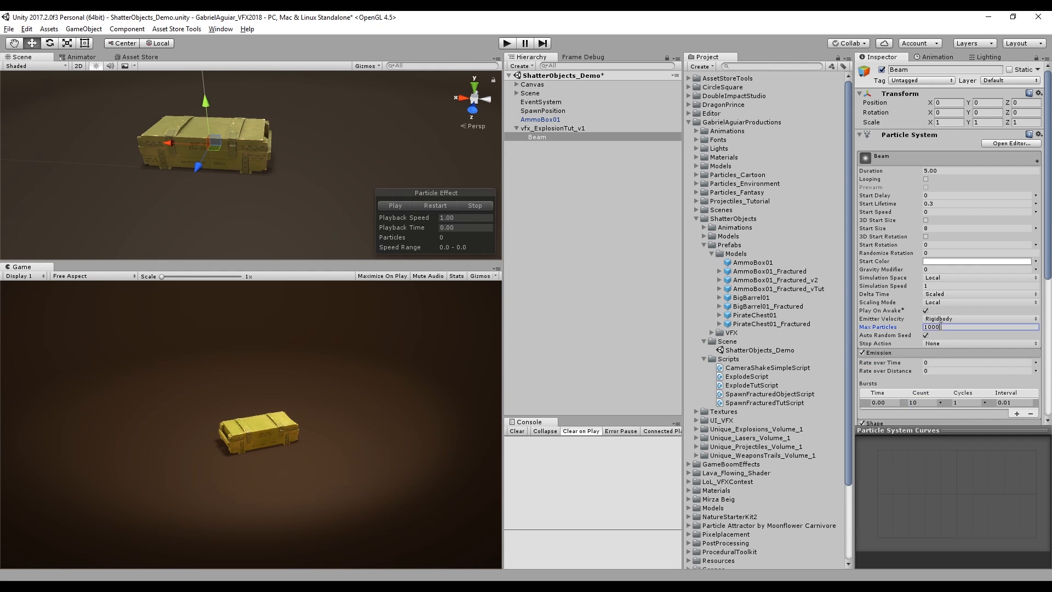
text(1)
click(920, 351)
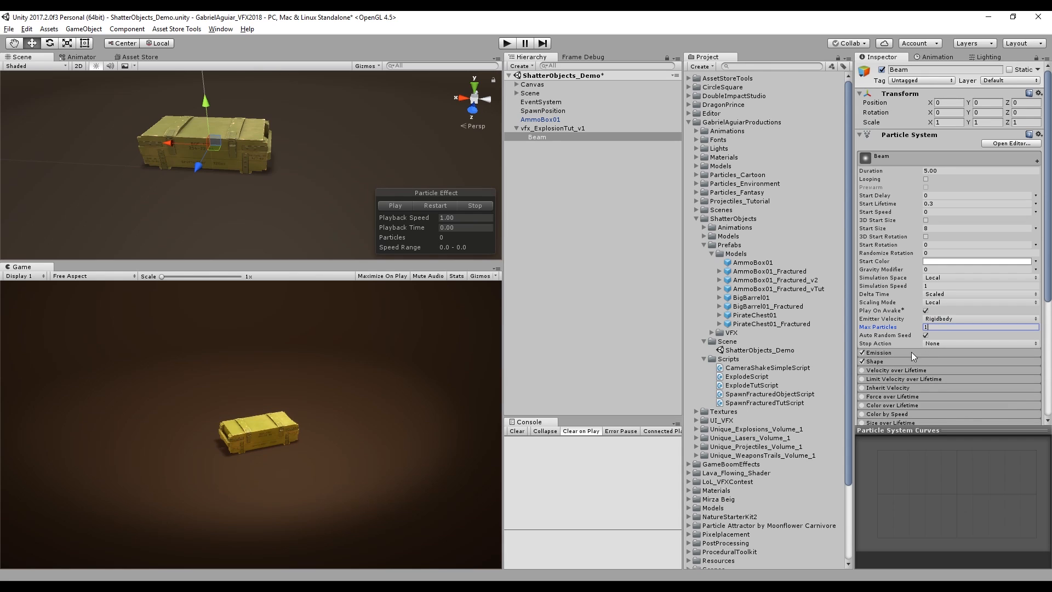
scroll(906, 360, down, 3)
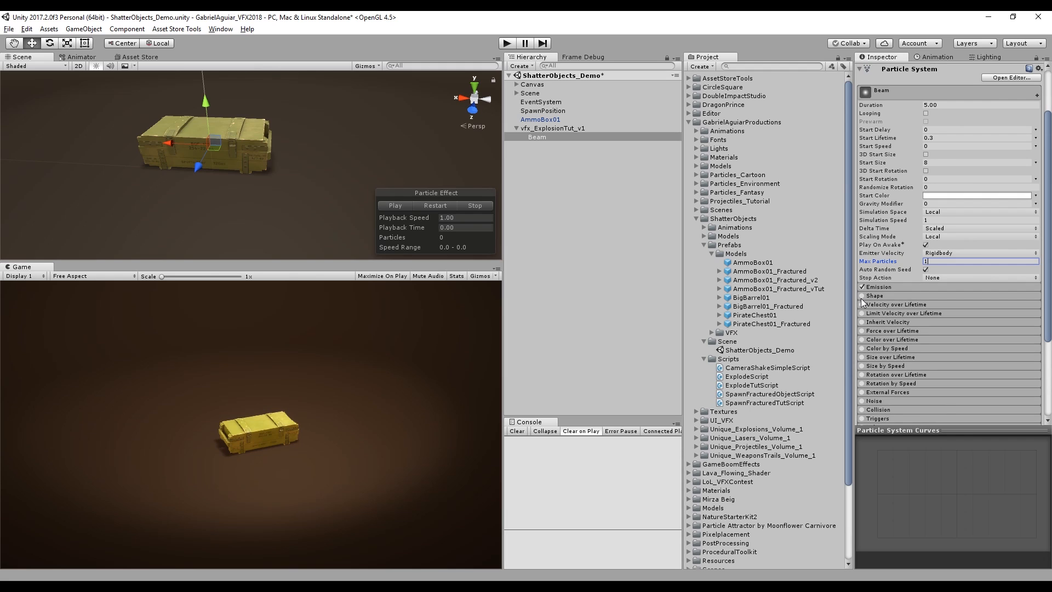
Enable Size over Lifetime on Beam with a linear curve that shrinks from 1 to 0
scroll(889, 300, down, 2)
click(887, 324)
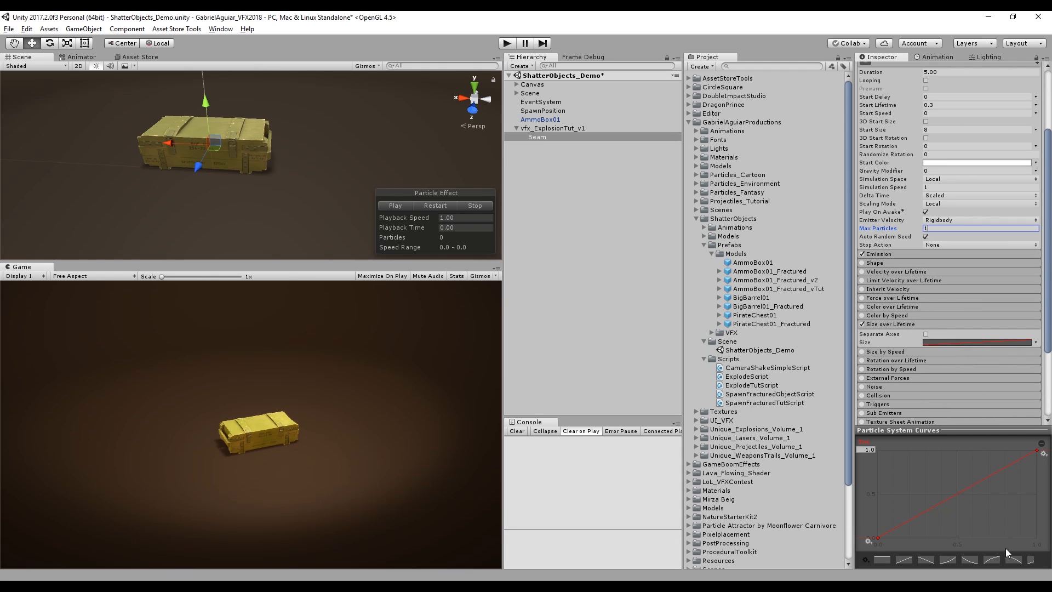
click(931, 557)
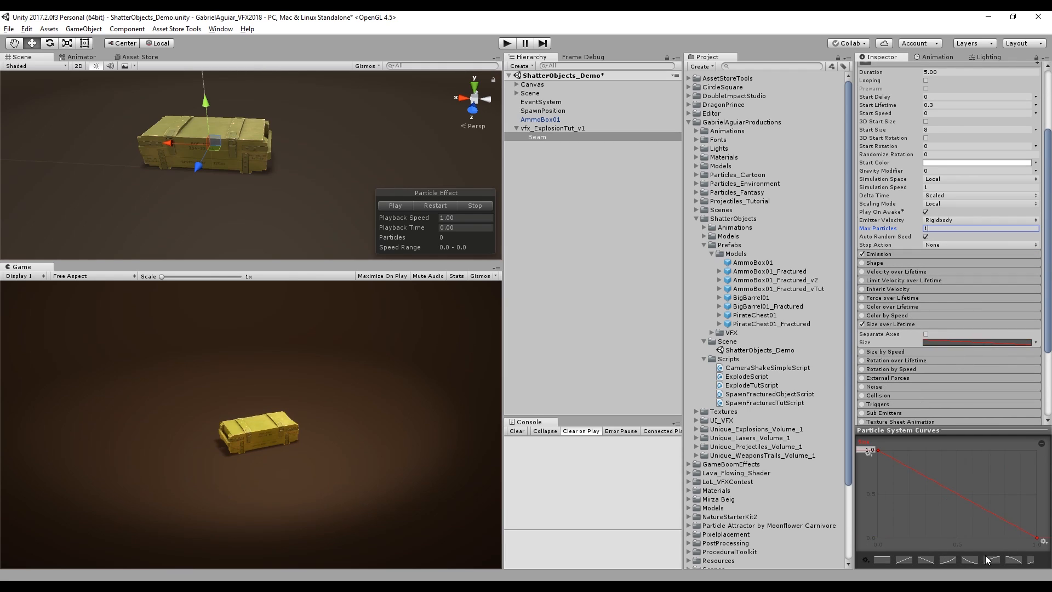
click(889, 323)
Enable Color over Lifetime on Beam and fade the gradient to alpha 0 at its 100% end
click(861, 306)
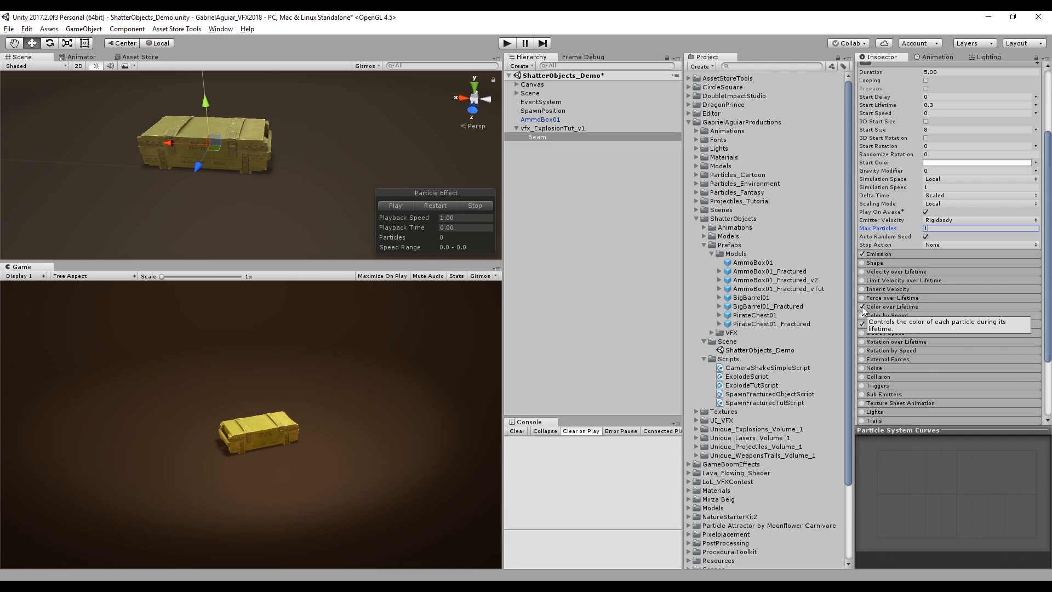
click(931, 317)
click(790, 186)
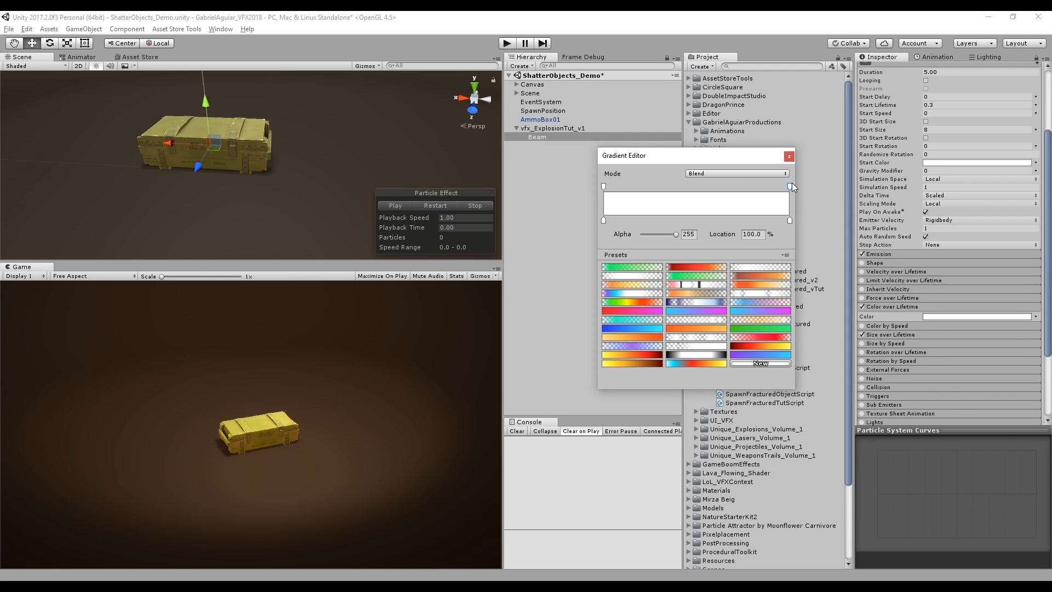
drag(677, 234, 639, 235)
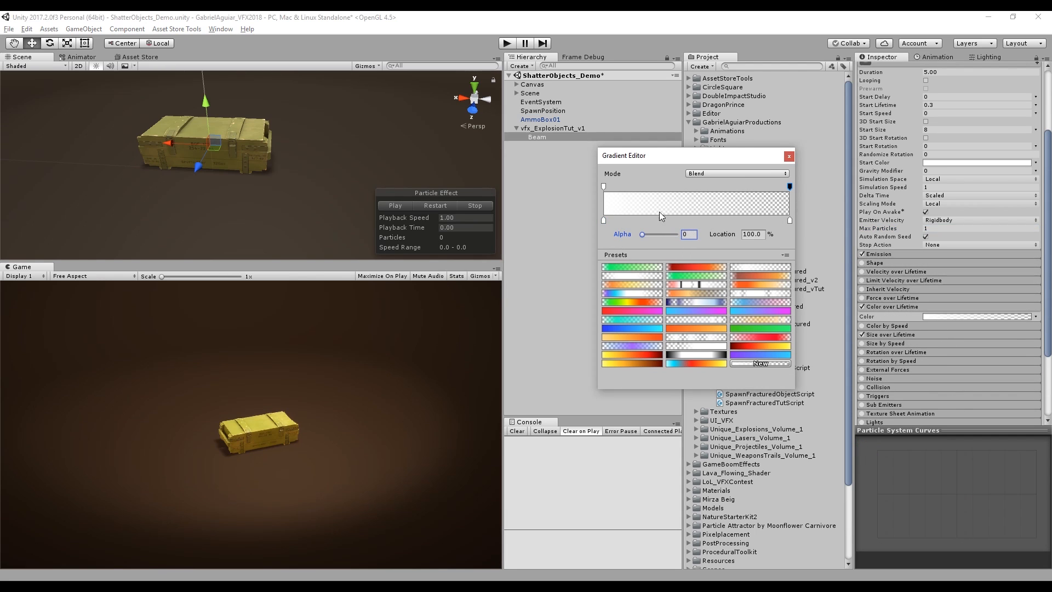
click(788, 156)
Set Beam's Start Color to orange with hue 15, saturation 210 and value 255 (FF622DFF)
click(964, 164)
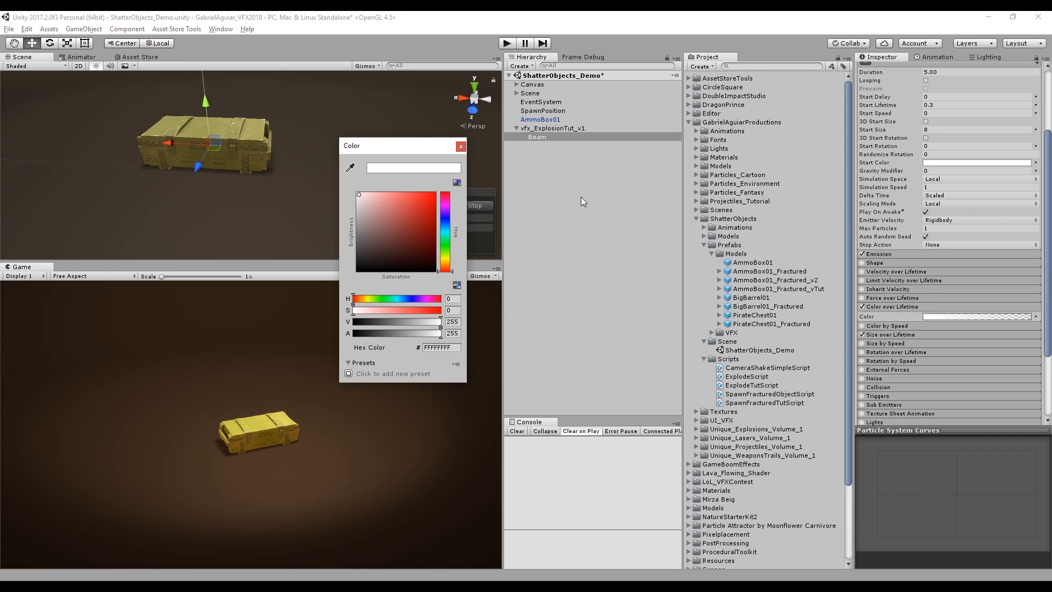
click(452, 299)
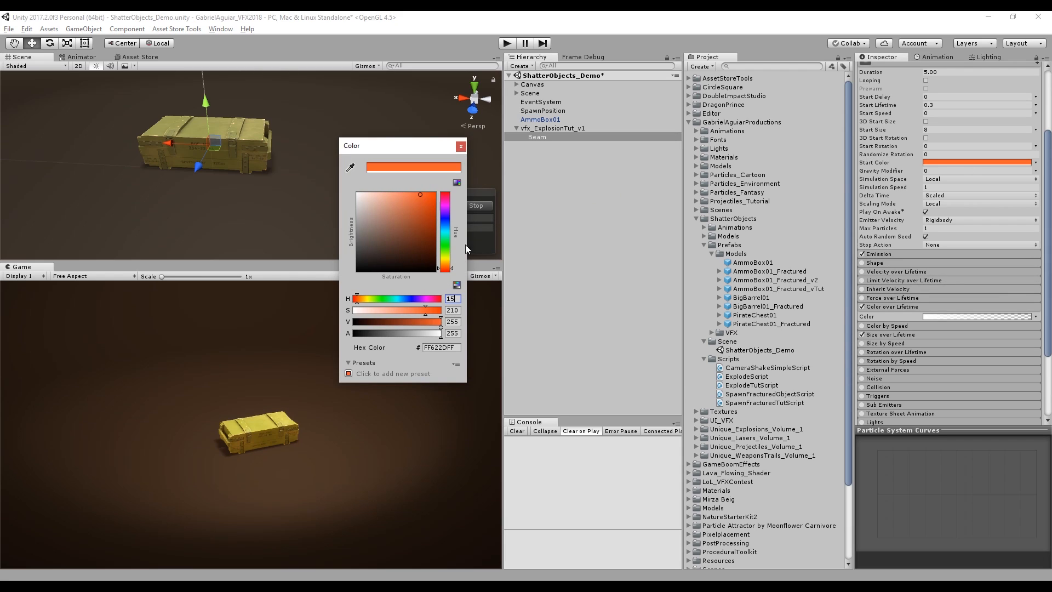
click(461, 145)
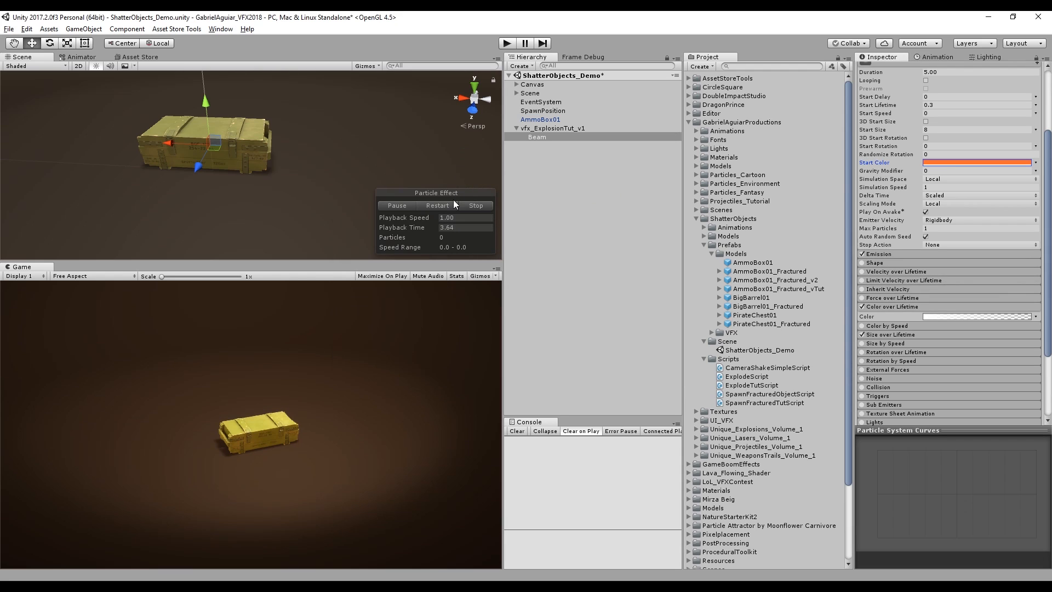
Replay the Beam particle effect to check how it looks on the ammo box
click(447, 203)
middle_drag(378, 152, 421, 177)
click(403, 217)
click(441, 206)
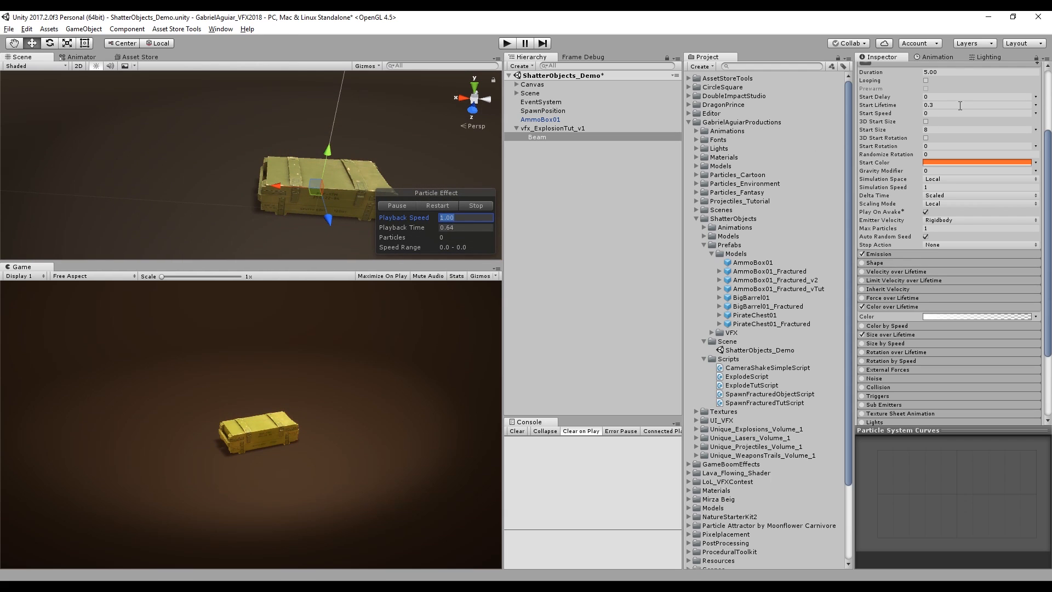
Set Beam's Start Lifetime to 0.2, open its Start Size for editing, and replay the effect to check it
drag(958, 104, 887, 112)
text(.2)
click(440, 207)
click(955, 129)
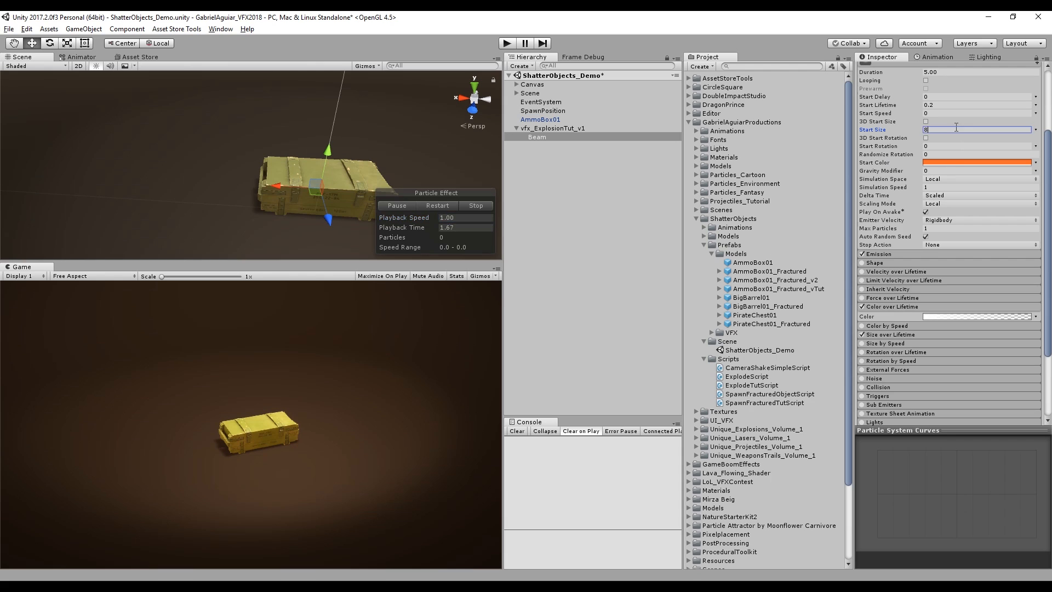
click(438, 203)
click(437, 203)
click(438, 204)
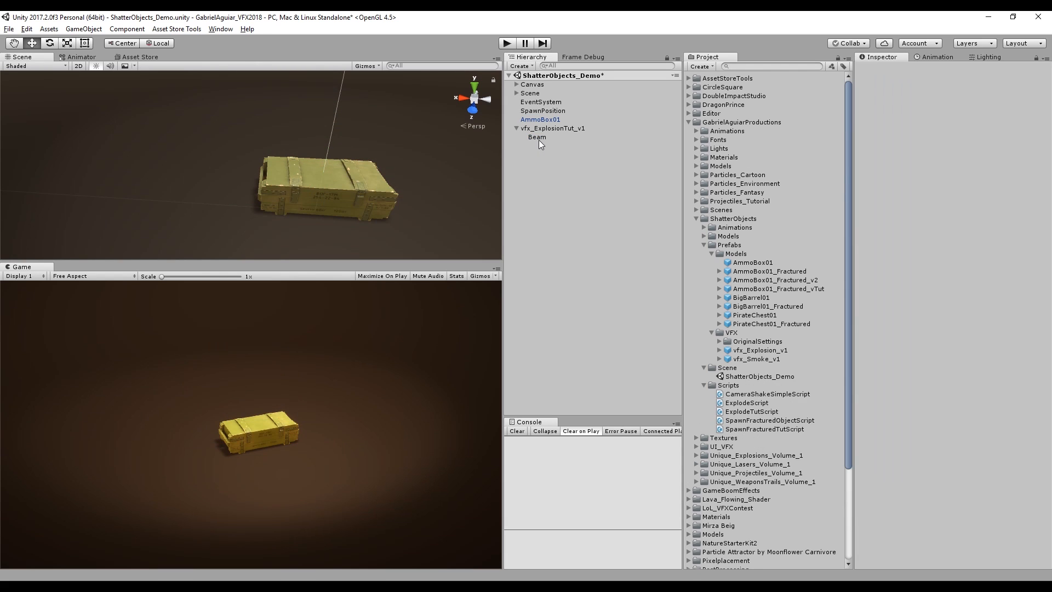
Duplicate the Beam particle system under vfx_ExplosionTut_v1 and rename the copy Shockwave
click(537, 138)
key(ctrl+d)
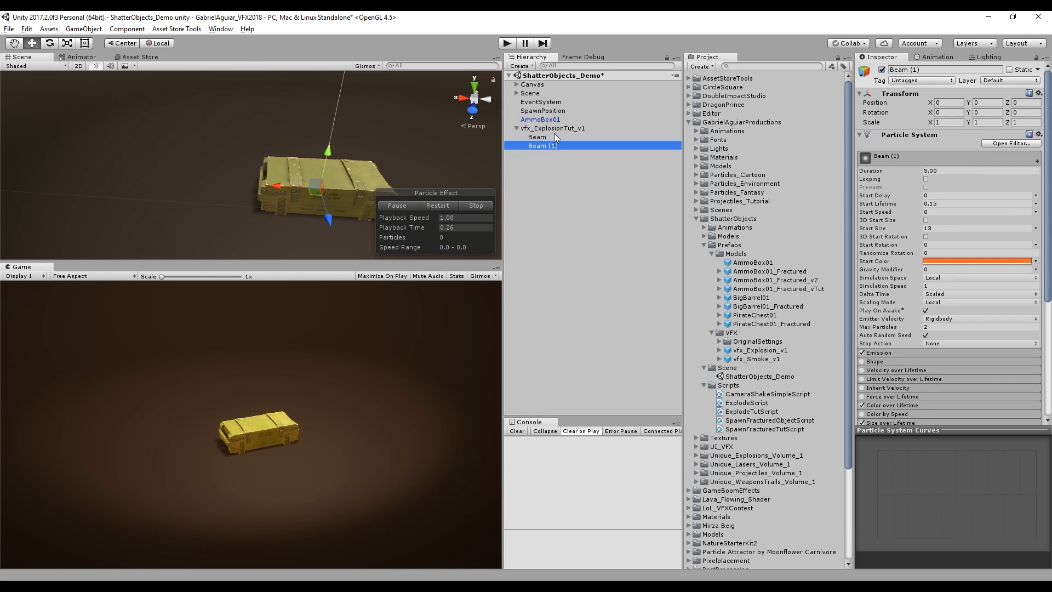
click(550, 145)
text(S)
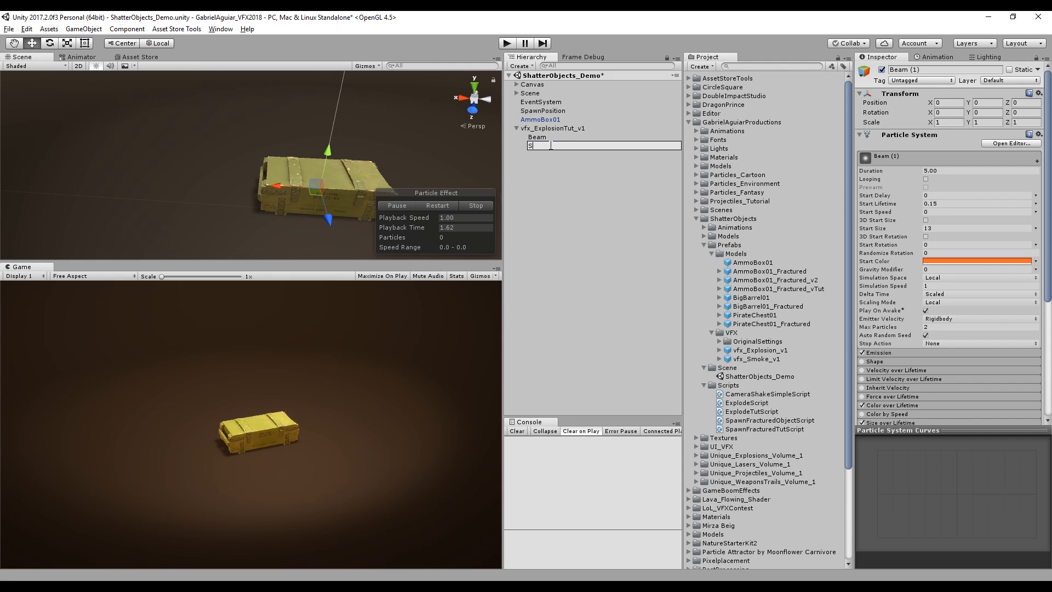
text(hockwave)
key(Return)
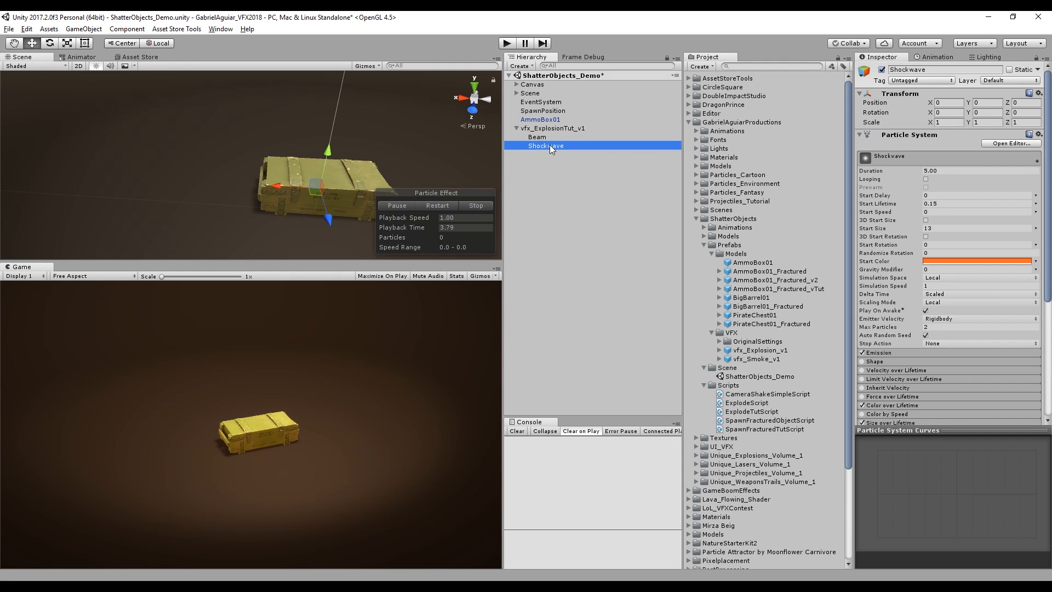
Set the Shockwave renderer's render mode to Horizontal Billboard and replay the effect in the scene
key(f)
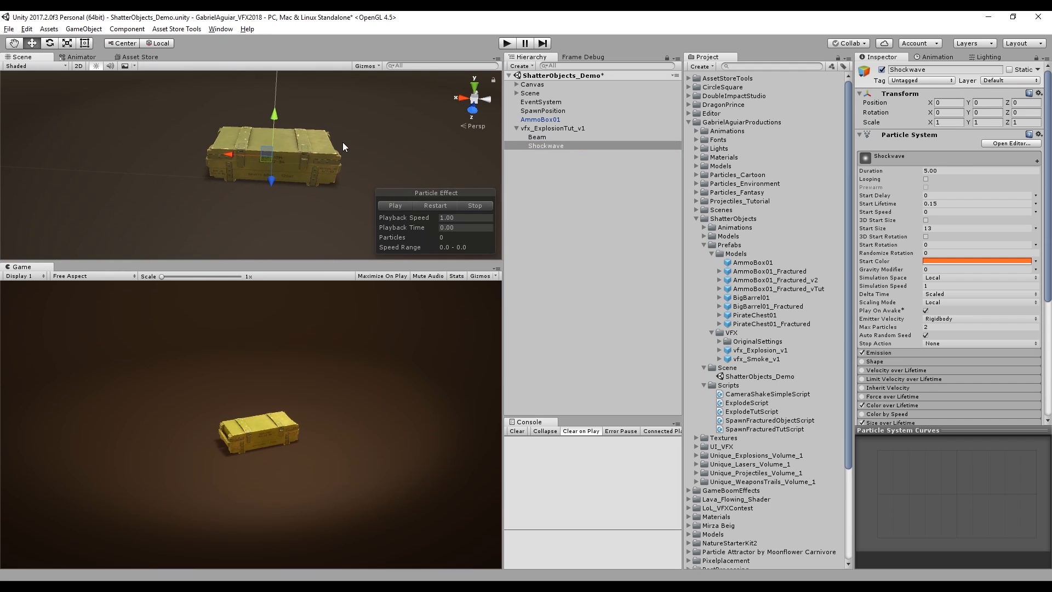
scroll(909, 279, down, 5)
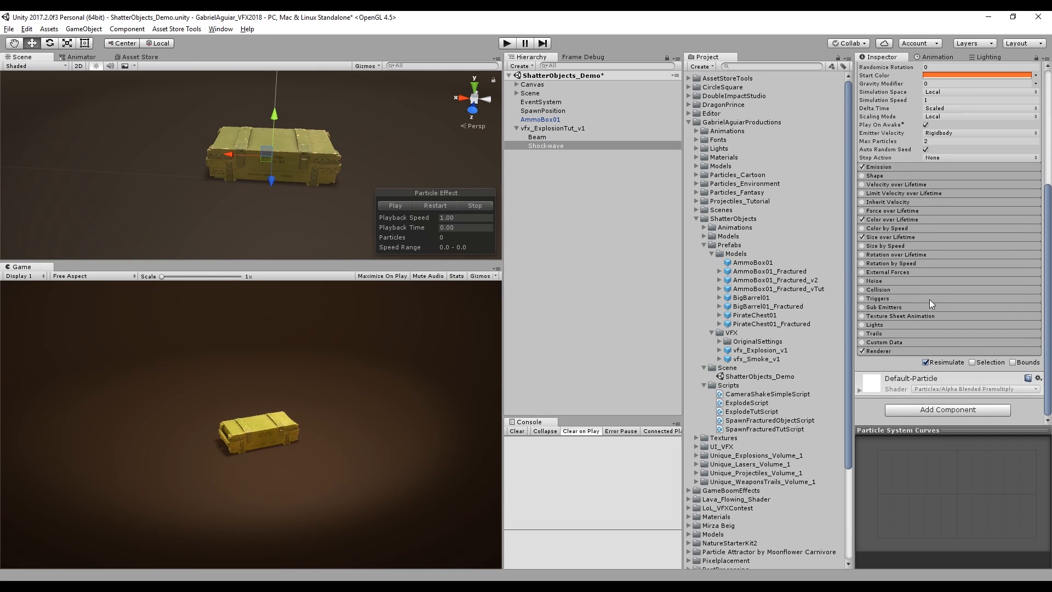
click(879, 350)
click(954, 363)
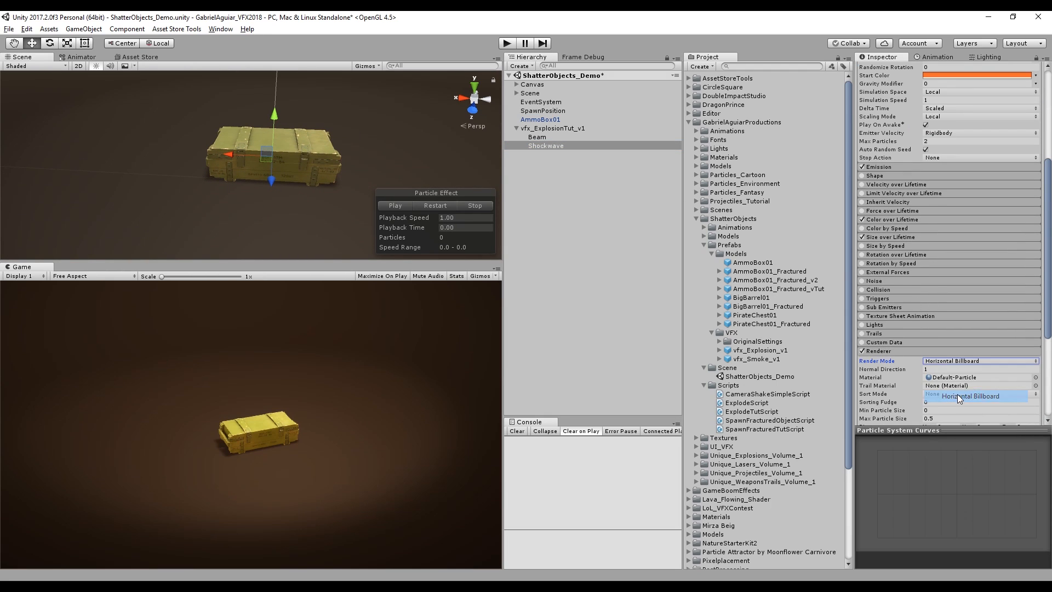
click(957, 393)
click(431, 205)
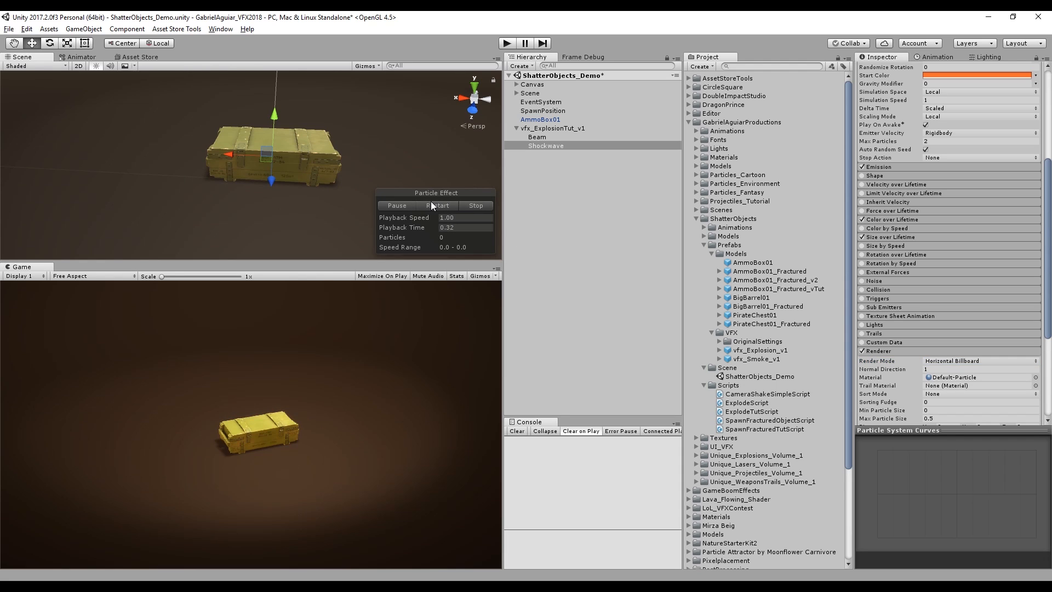
Give the Shockwave's Size over Lifetime a linearly rising curve and replay the effect
click(885, 237)
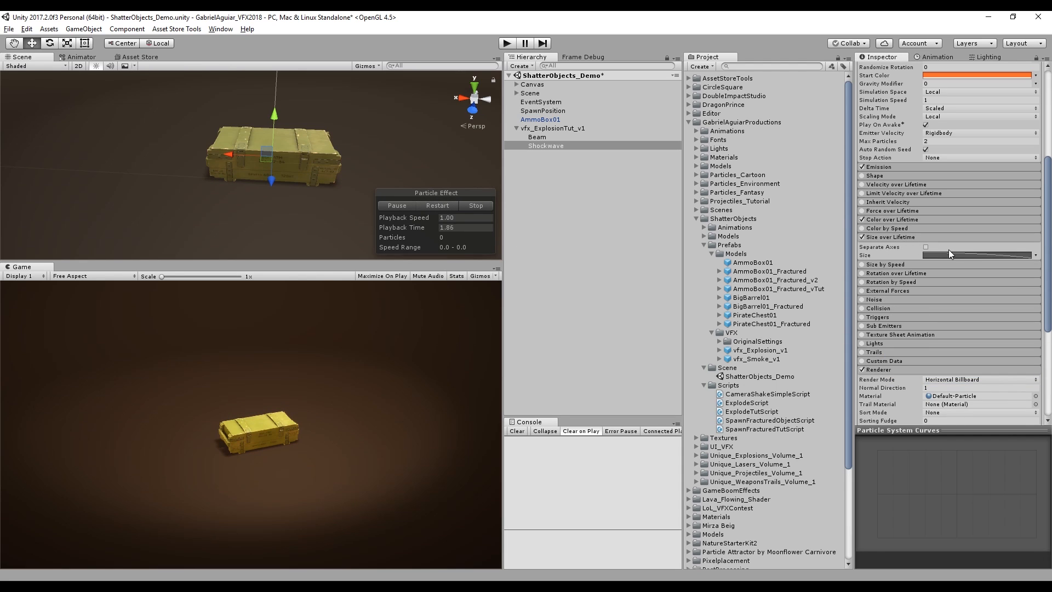
click(948, 255)
click(903, 559)
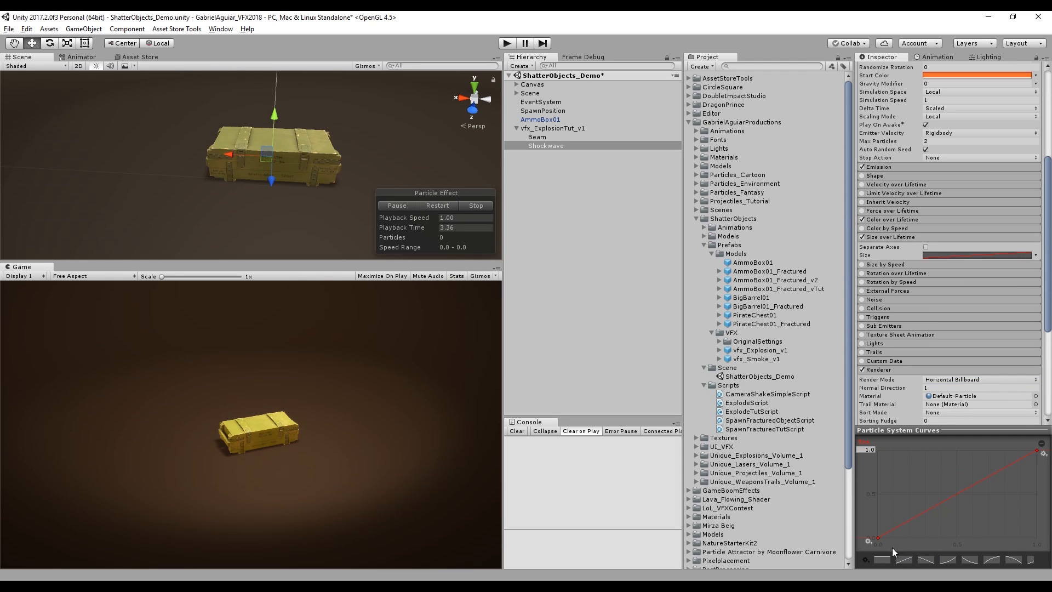
click(443, 205)
click(897, 237)
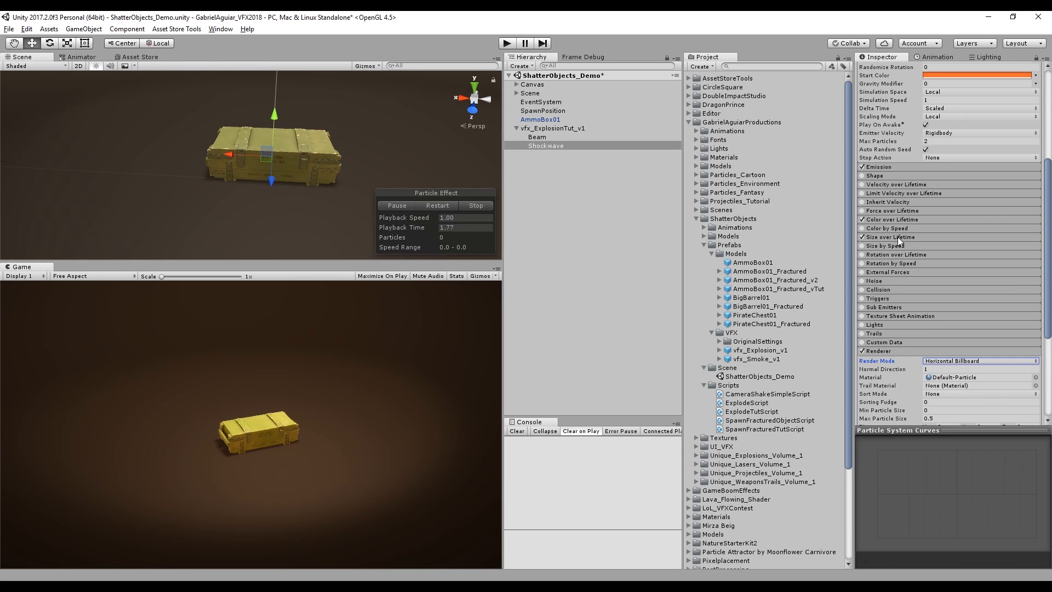
Set the Shockwave's start lifetime to 0.5 and start size to 25, then replay the effect
click(903, 219)
click(920, 220)
scroll(926, 219, up, 3)
click(945, 141)
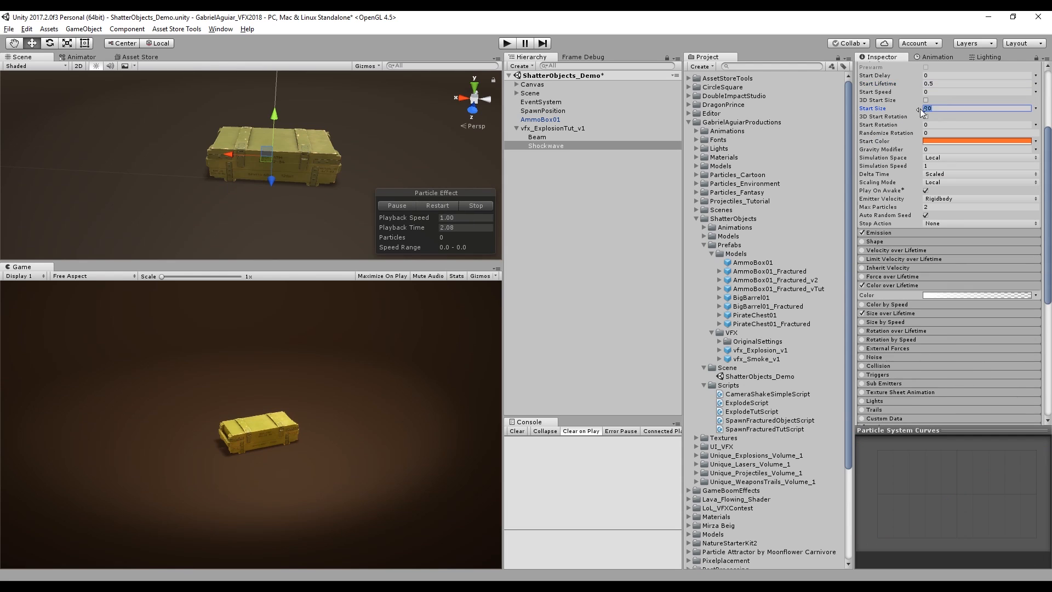
click(439, 207)
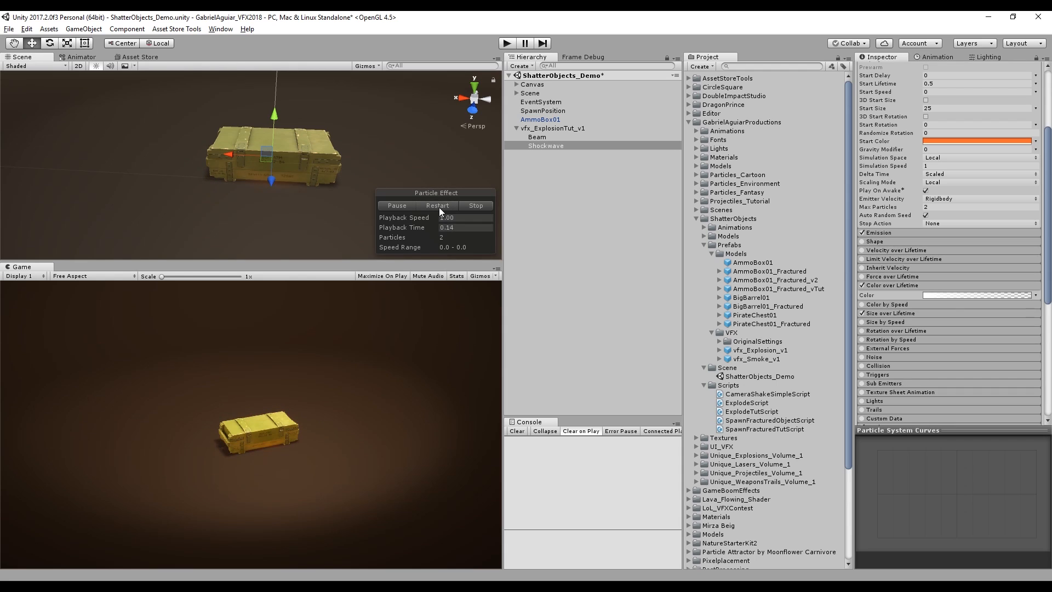
Switch to Photoshop and create a 500 x 500 pixel RGB document named CircleTut
scroll(939, 179, down, 5)
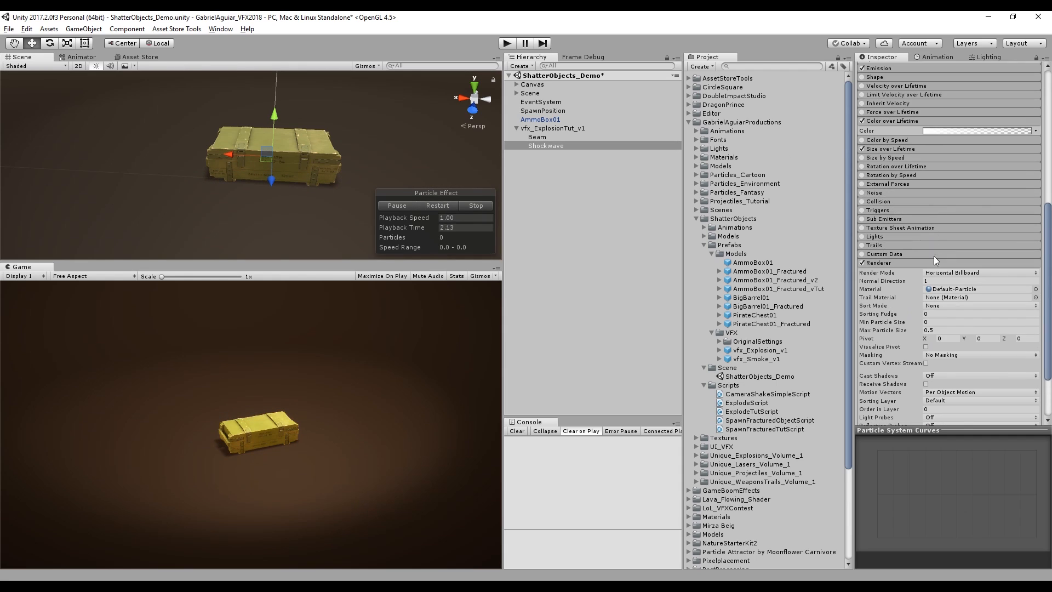
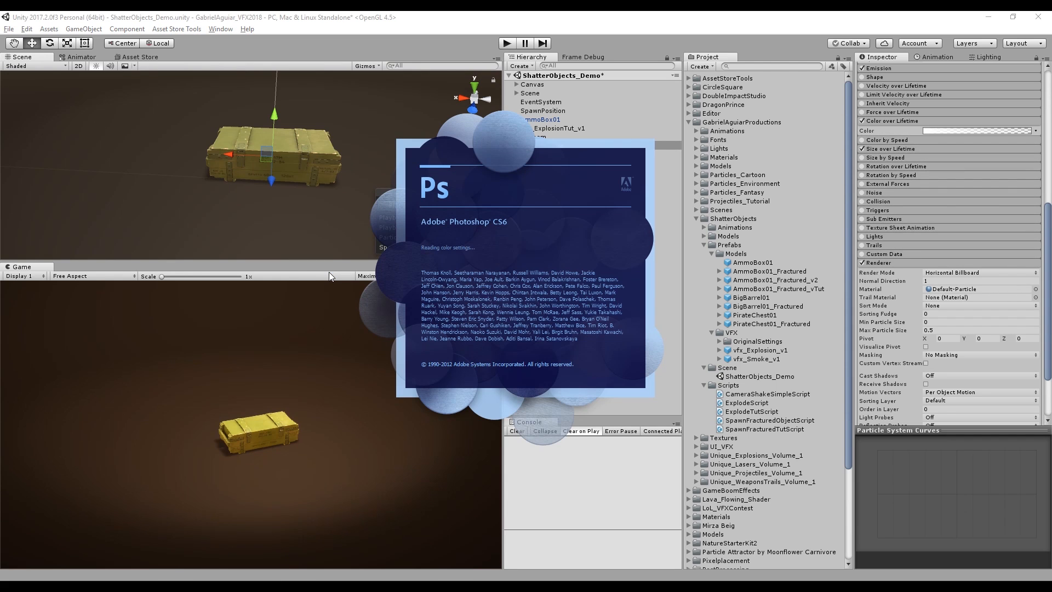
key(ctrl+n)
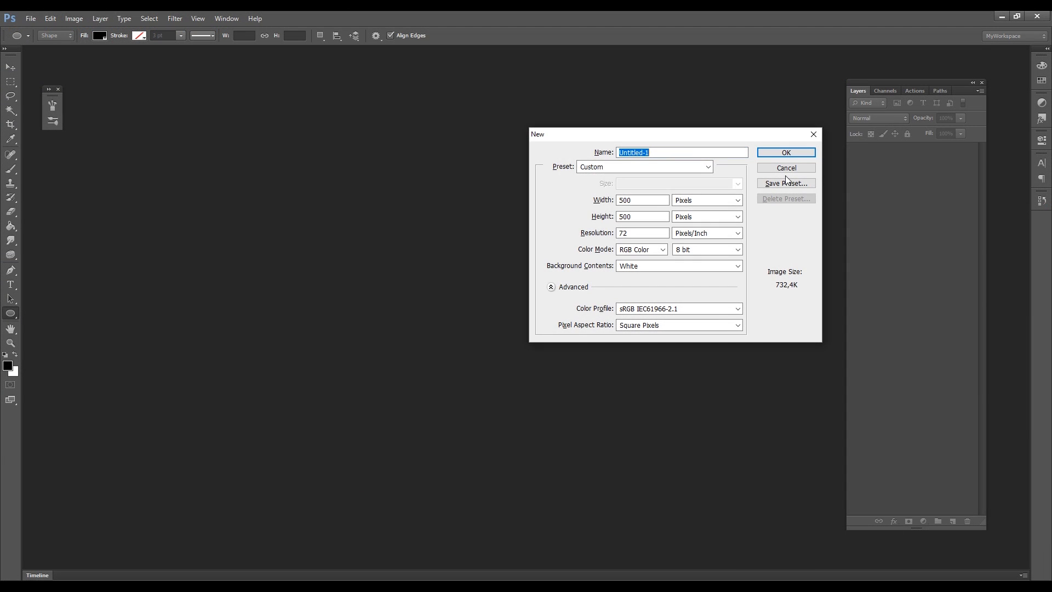
text(CircleTut)
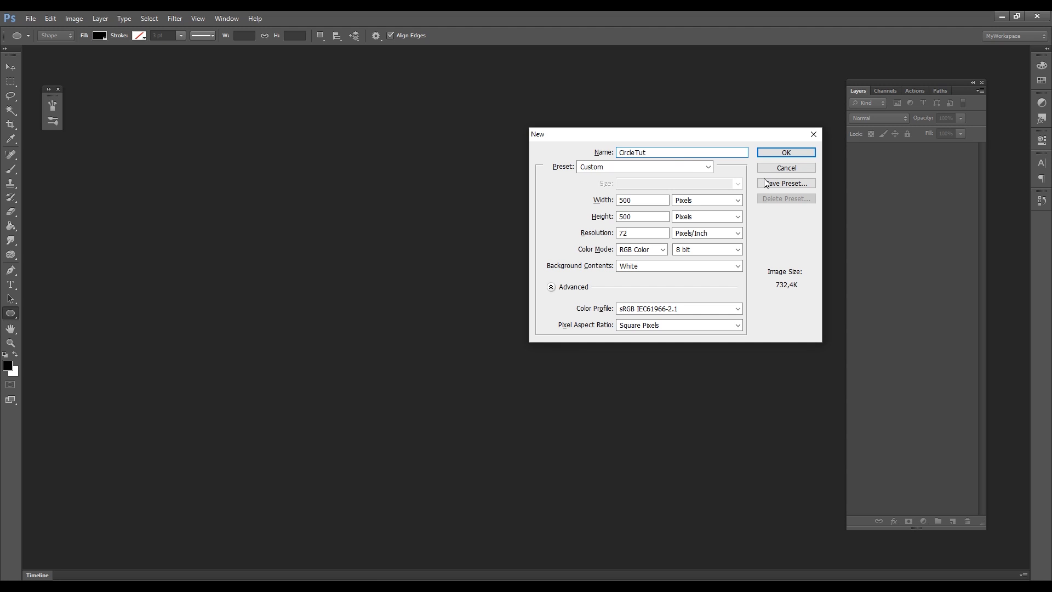
click(766, 153)
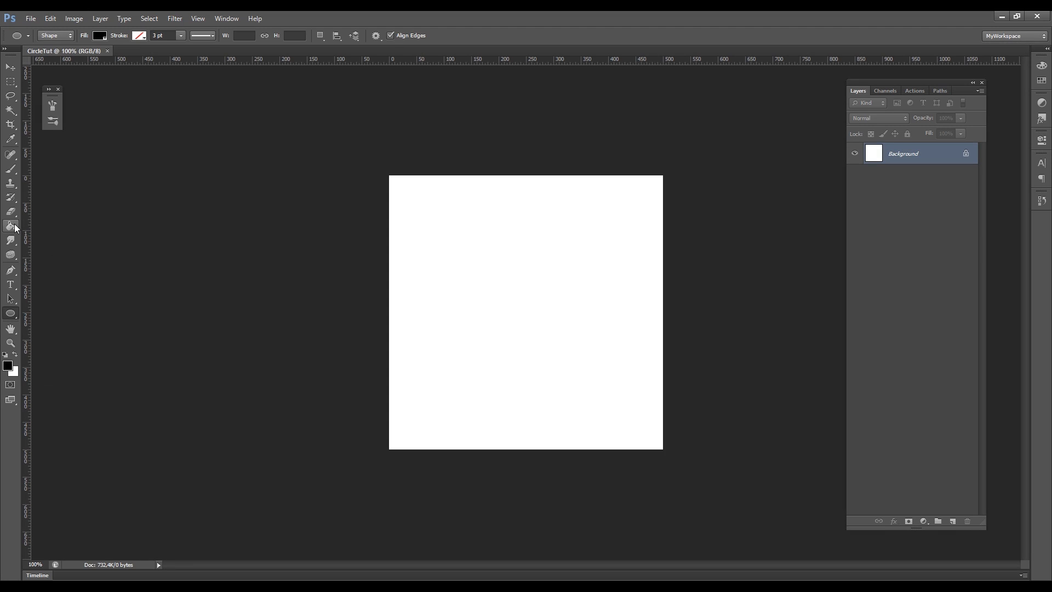
Fill the background with black and add a new layer above it
click(11, 225)
click(559, 295)
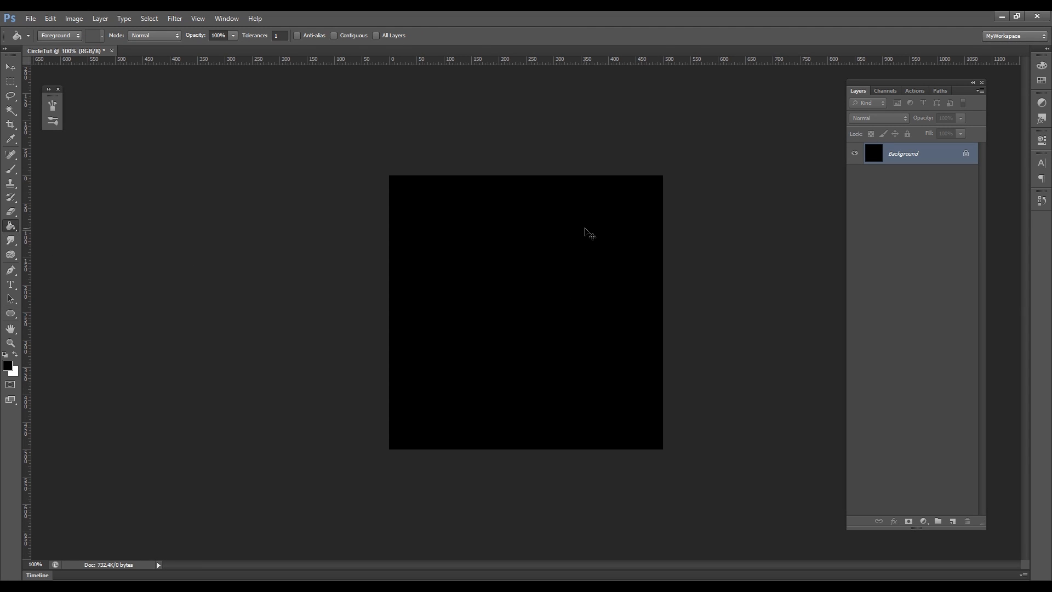
key(ctrl+shift+n)
key(Return)
Draw a circle shape about 382 px in diameter on the canvas and fill it with white
click(10, 313)
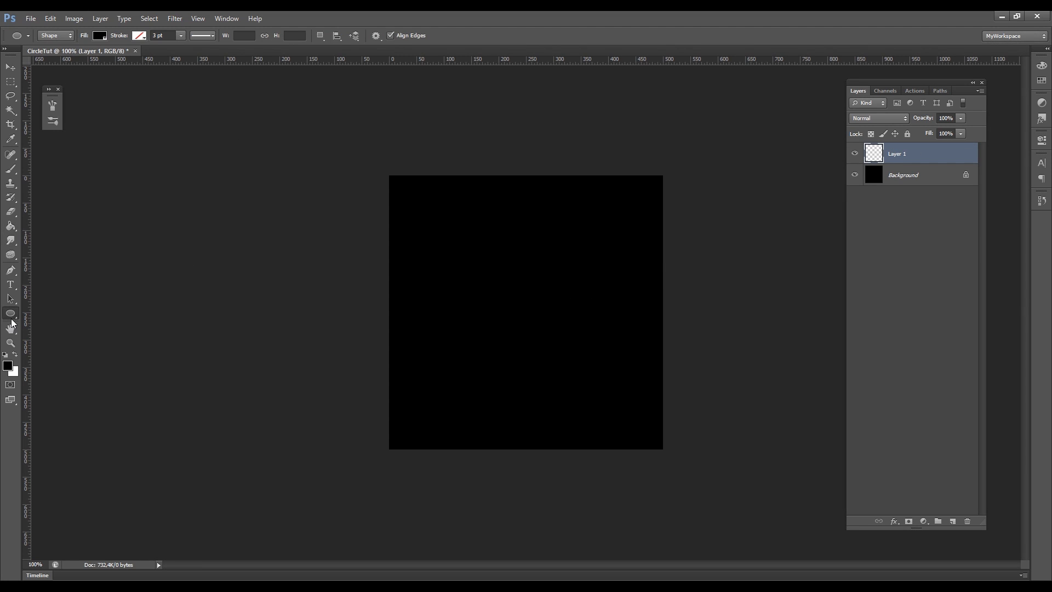
alt+shift+drag(508, 296, 405, 193)
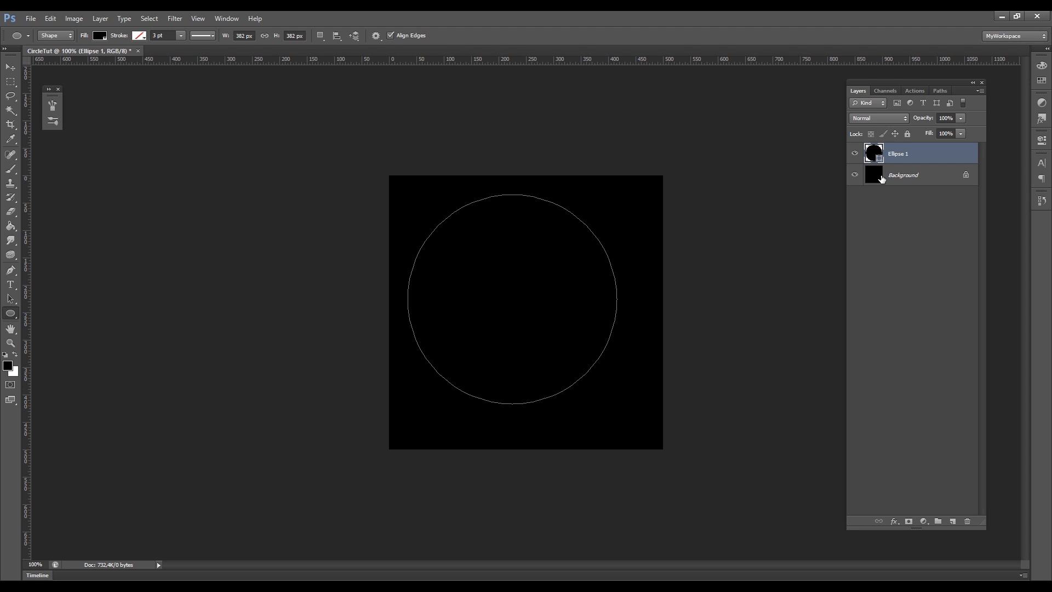
click(101, 37)
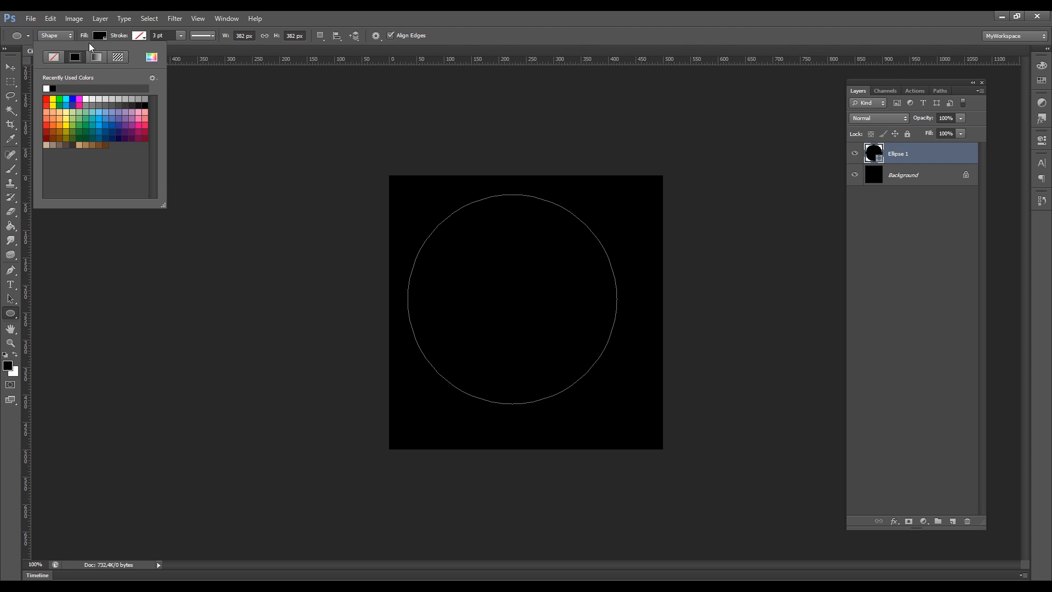
click(46, 89)
click(417, 17)
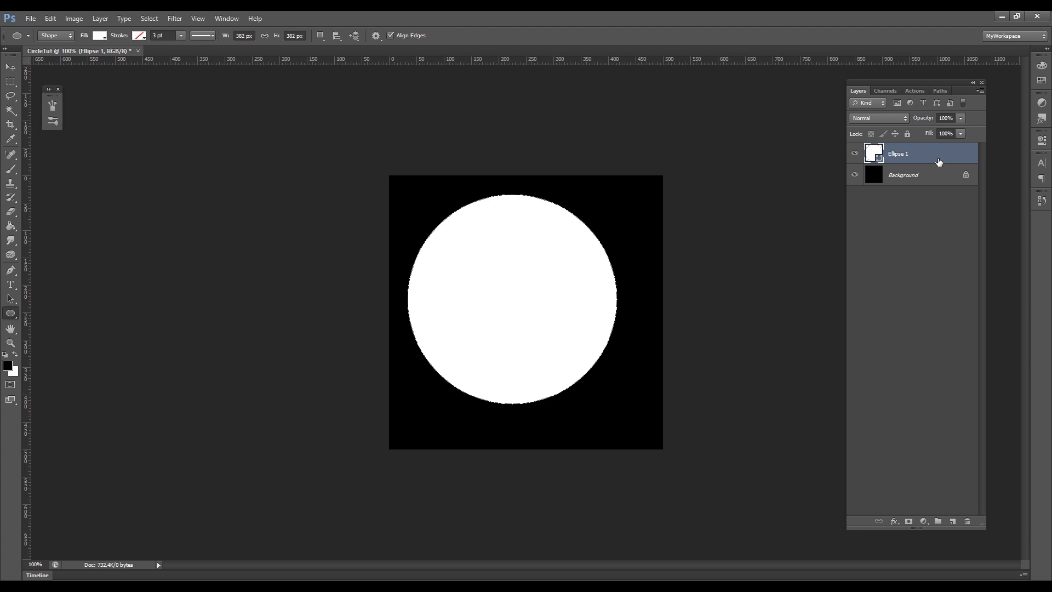
Align the circle's horizontal and vertical centers with the Background layer and reselect only the circle's layer
key(v)
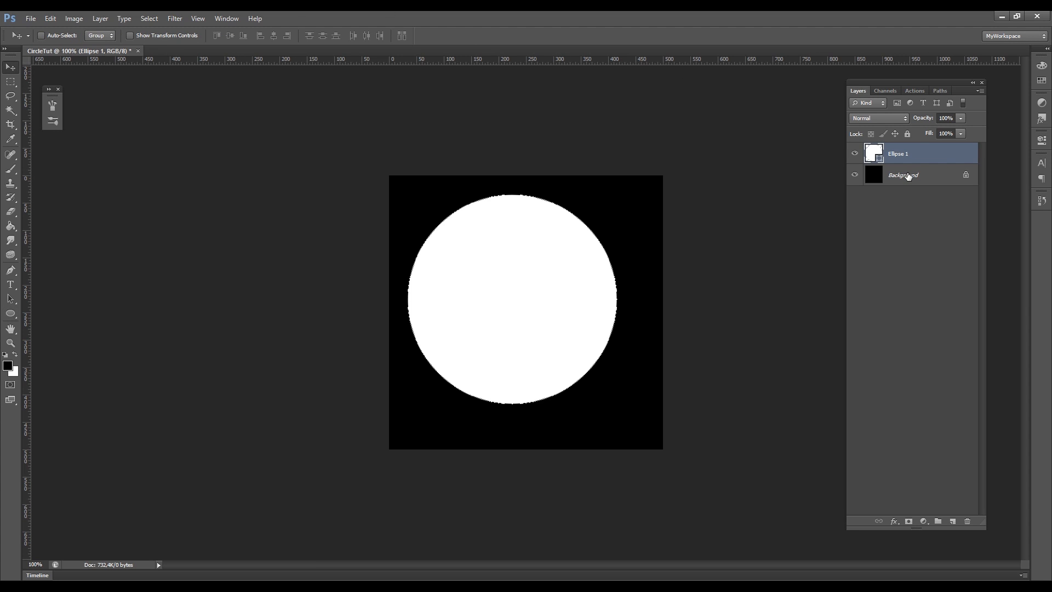
shift+click(907, 175)
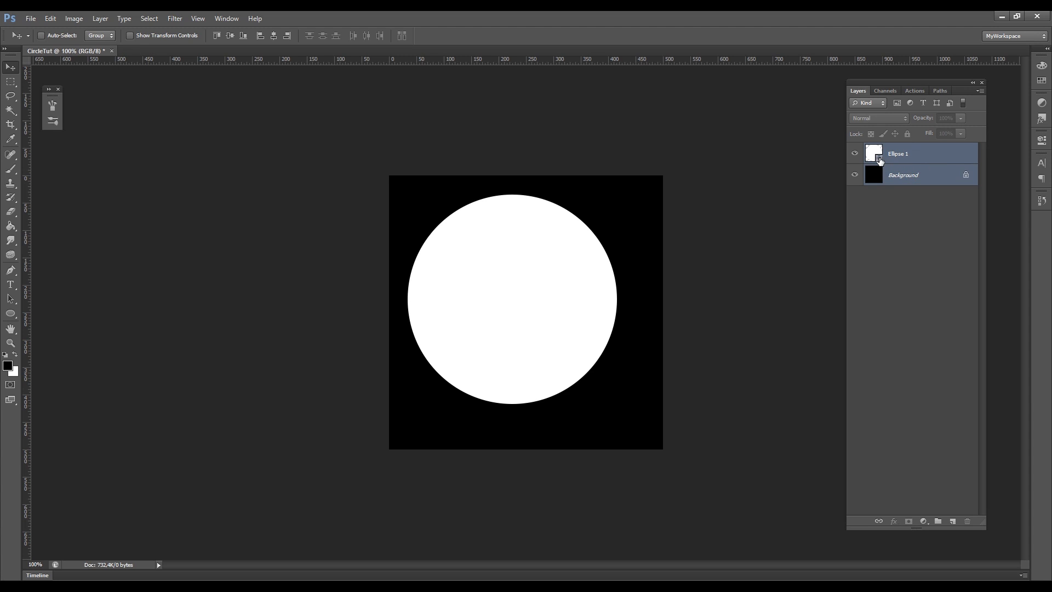
click(230, 36)
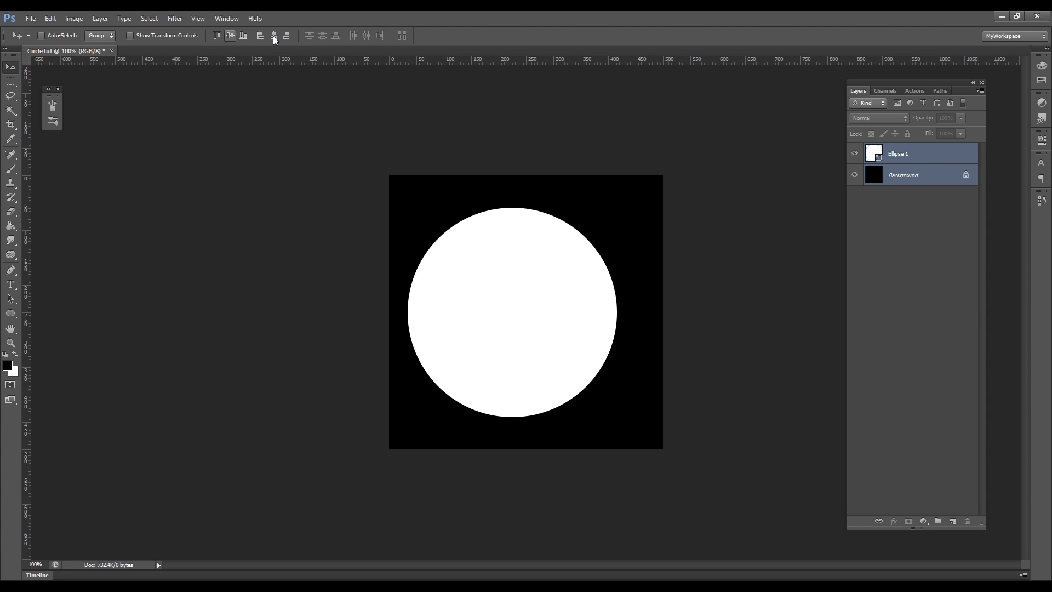
click(274, 36)
click(869, 176)
click(906, 159)
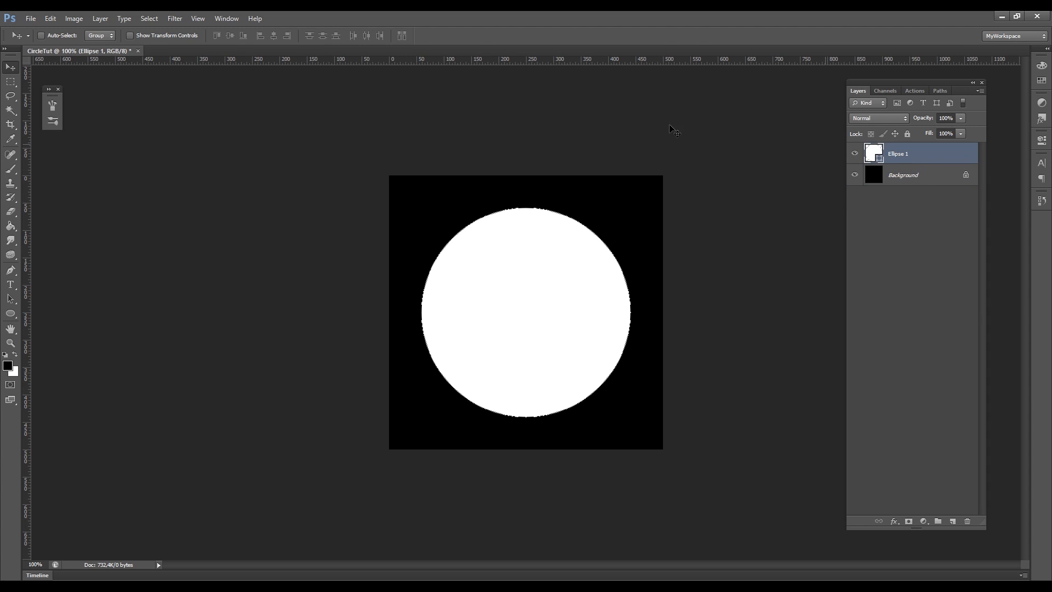
Remove the circle's fill and give it a white stroke
click(11, 314)
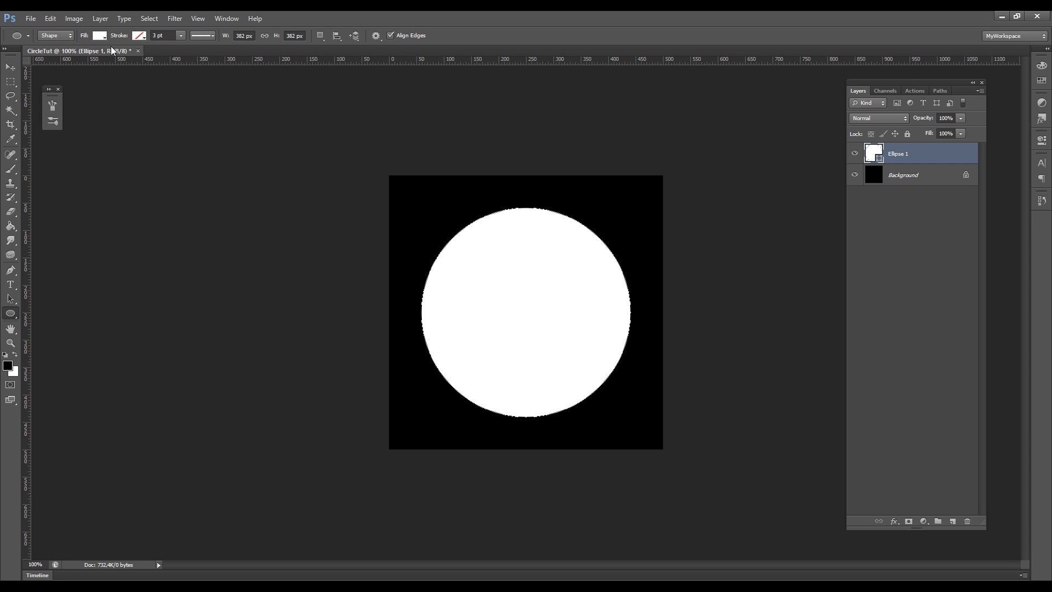
click(100, 35)
click(53, 57)
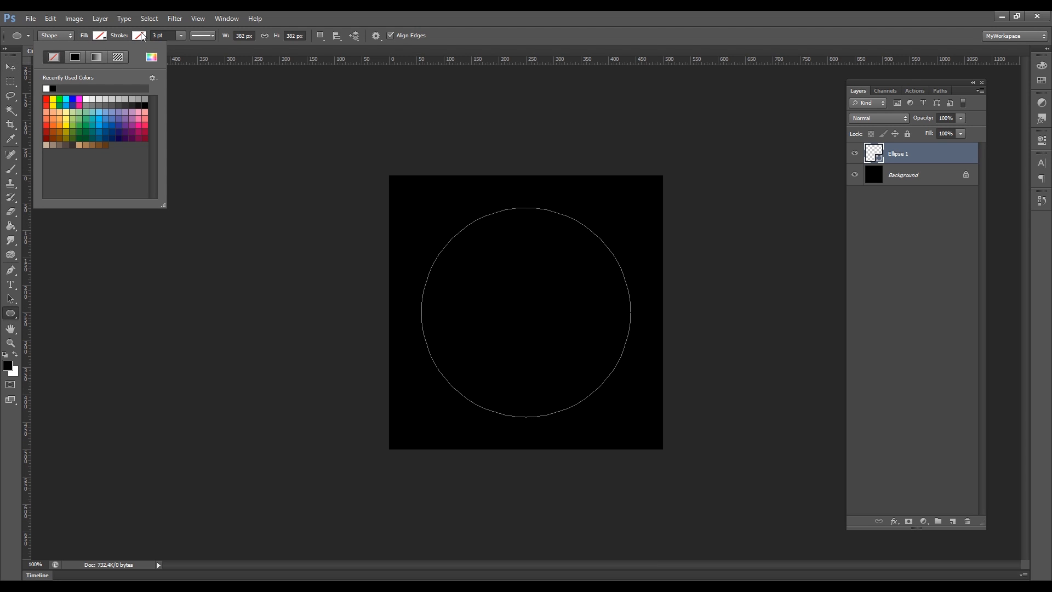
click(139, 35)
click(86, 89)
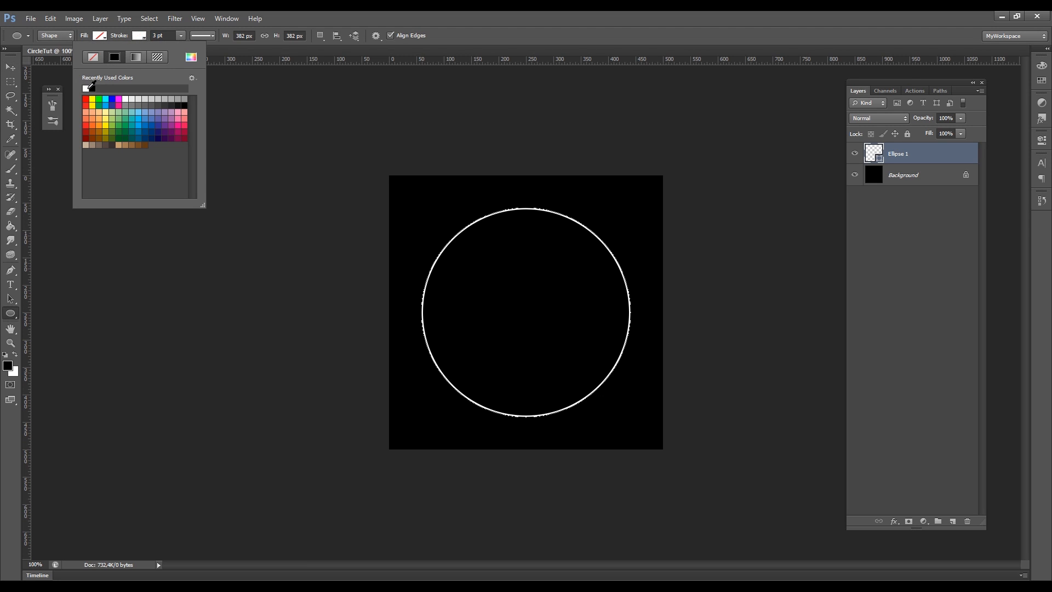
Set the circle's stroke width to 0.1 pt
click(170, 35)
text(0)
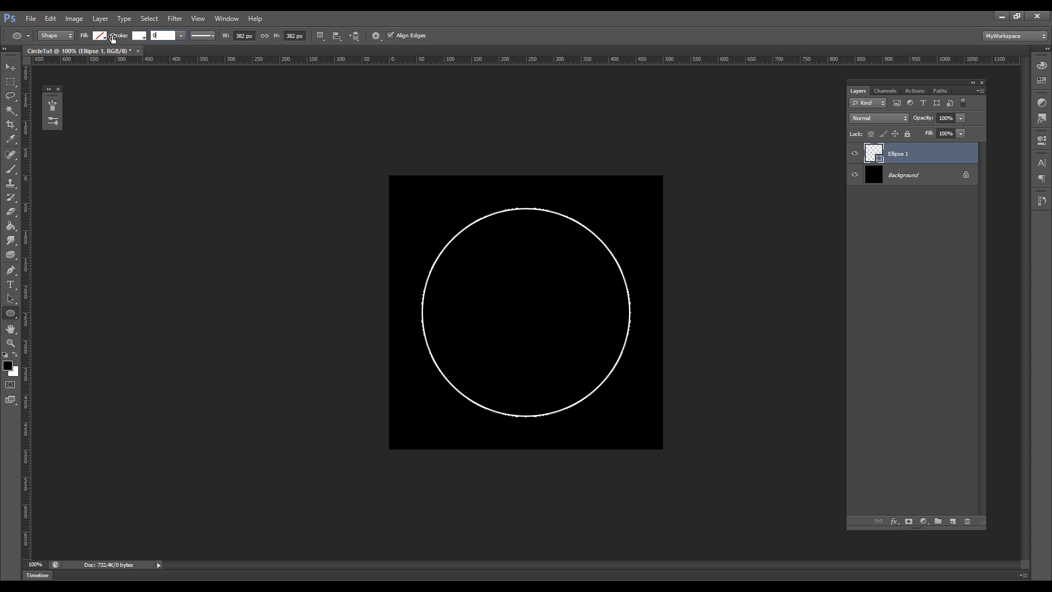
text(,1)
key(Return)
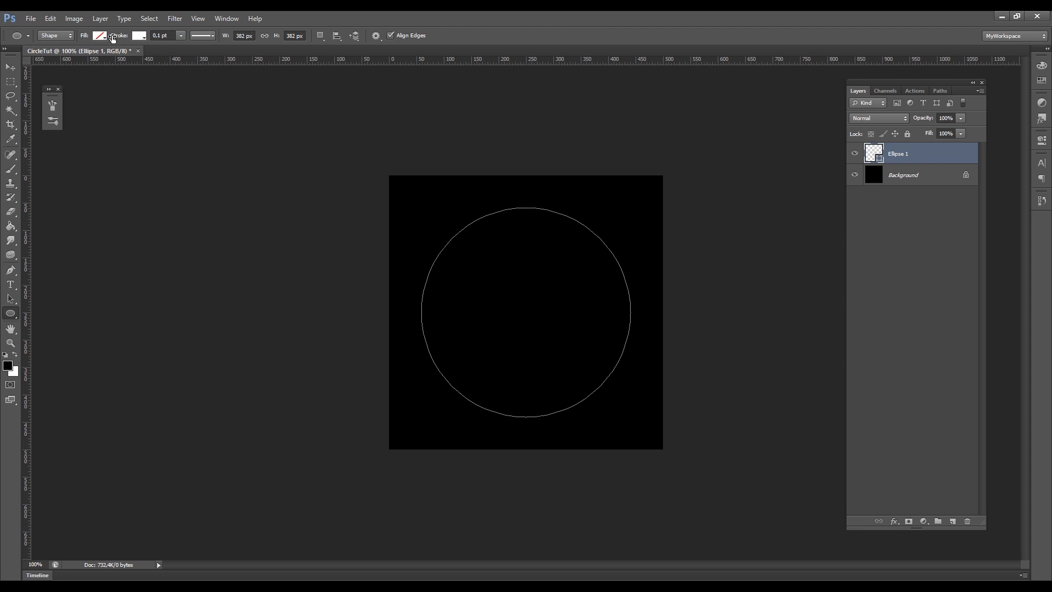
Add an Outer Glow effect to the Ellipse 1 layer with a size of about 57 px and a slightly increased spread
double_click(935, 160)
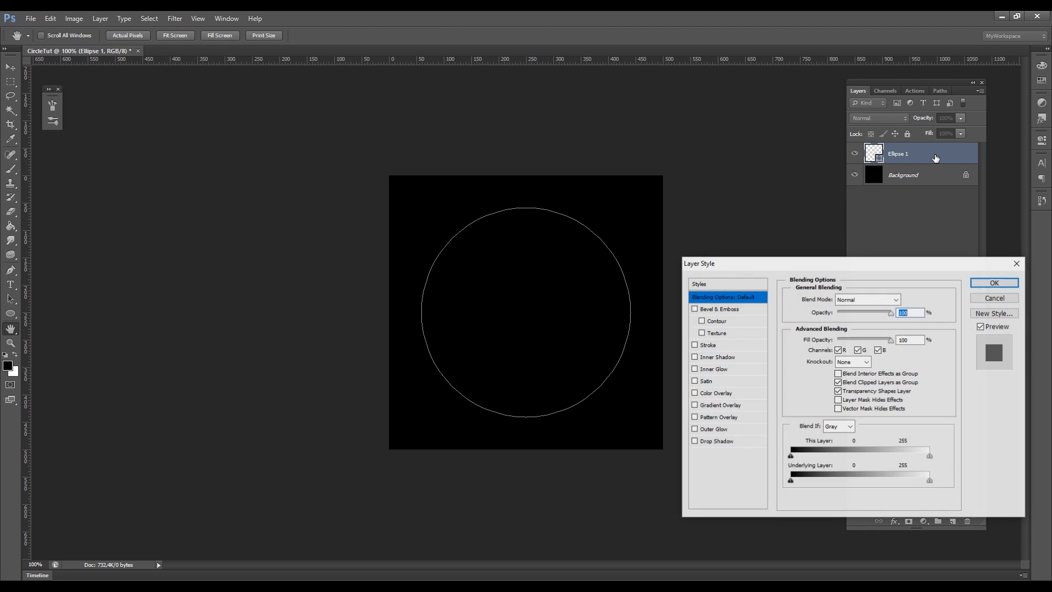
click(714, 428)
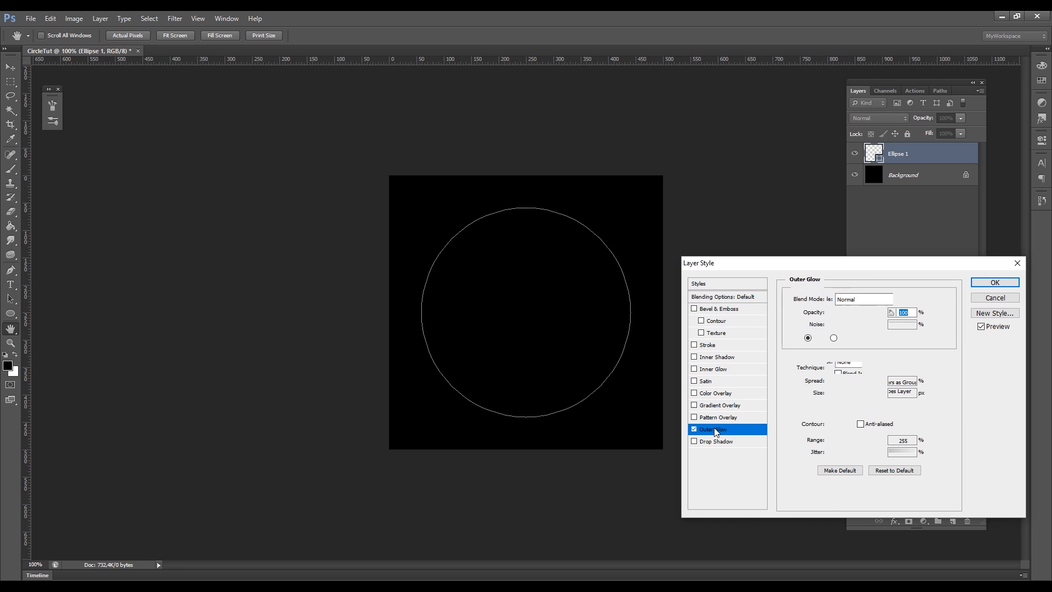
mouse_move(841, 390)
mouse_down()
mouse_move(830, 381)
mouse_move(863, 393)
mouse_move(846, 395)
mouse_up()
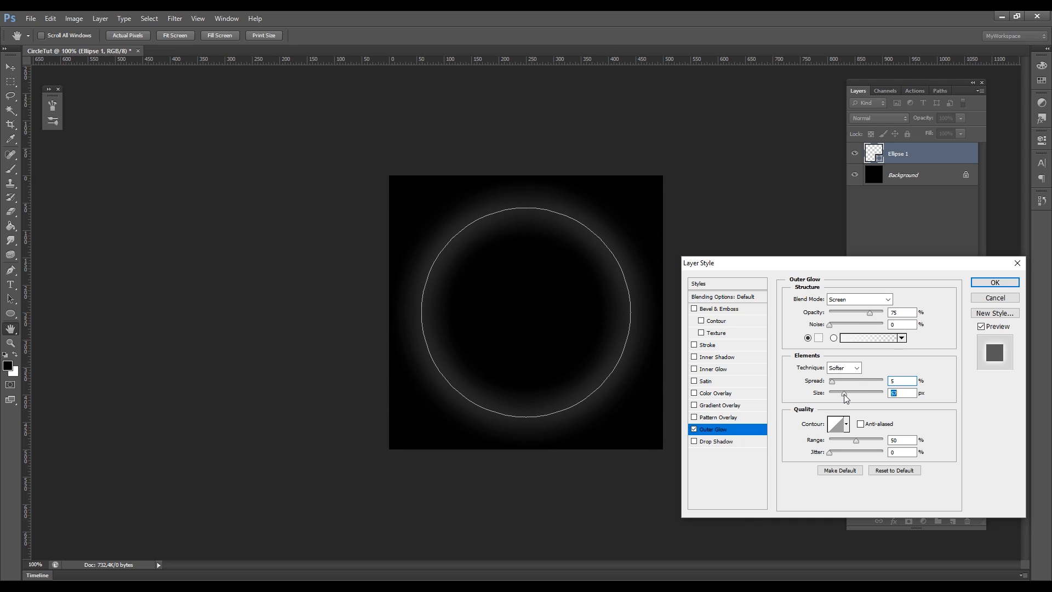
drag(832, 381, 834, 387)
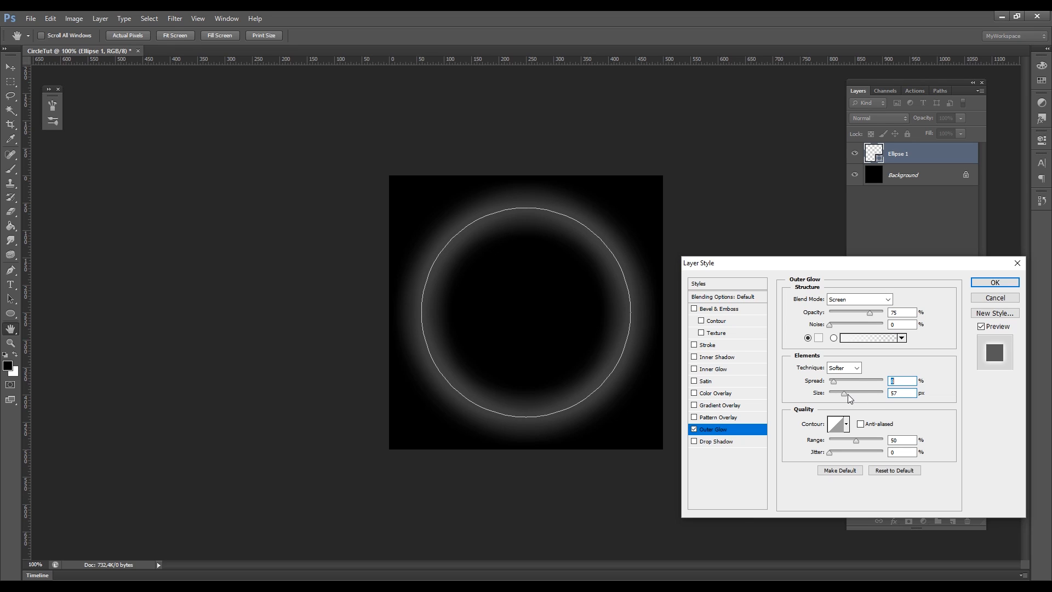
drag(834, 380, 846, 393)
click(986, 287)
Scale the circle proportionally about its center to about 88% so its diameter is about 338 px
key(ctrl+t)
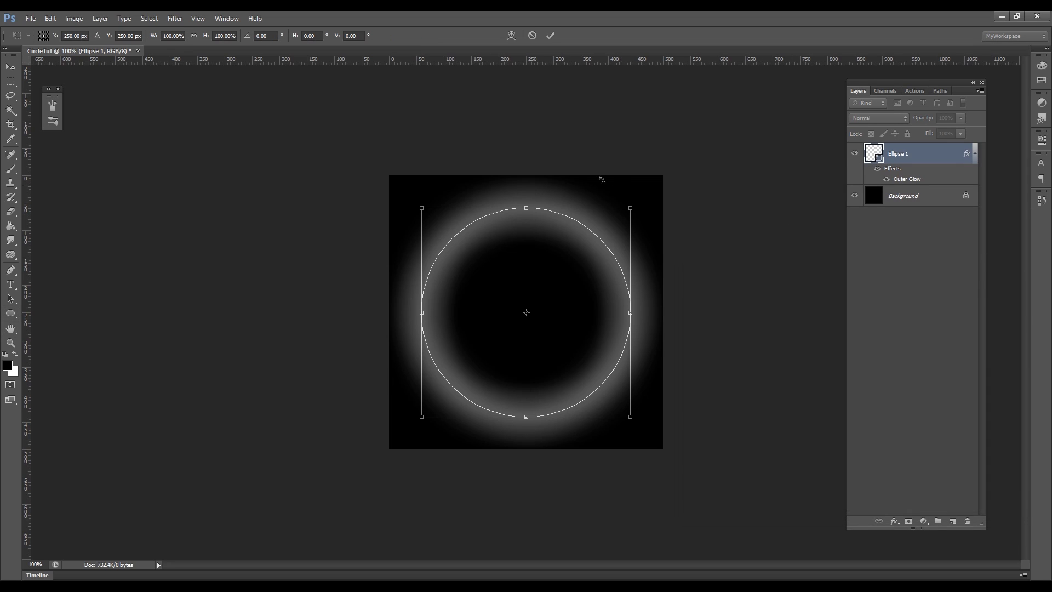
alt+shift+drag(419, 208, 431, 222)
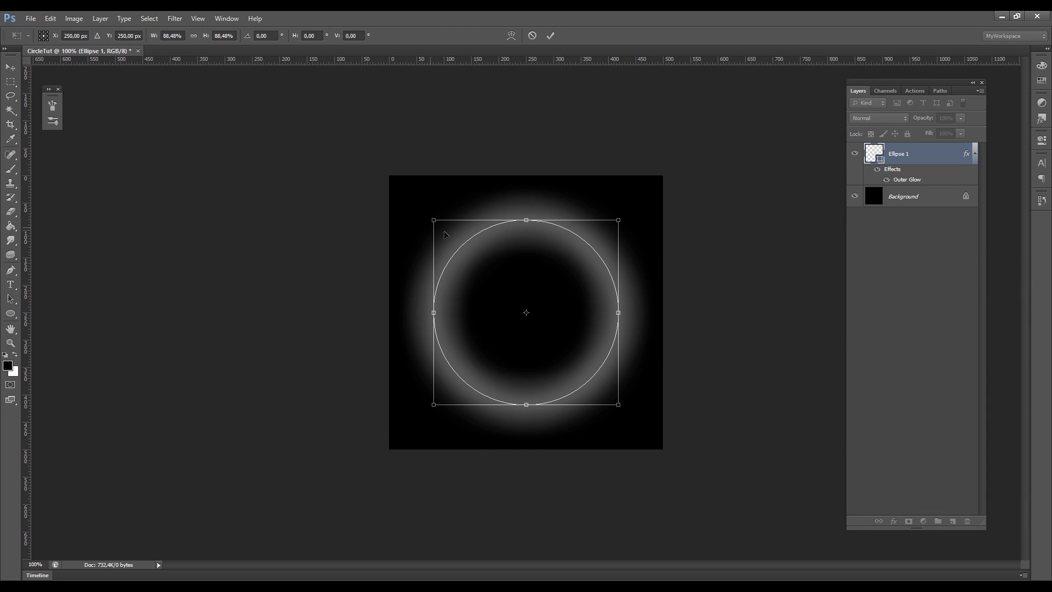
key(Return)
alt+scroll(767, 169, up, 5)
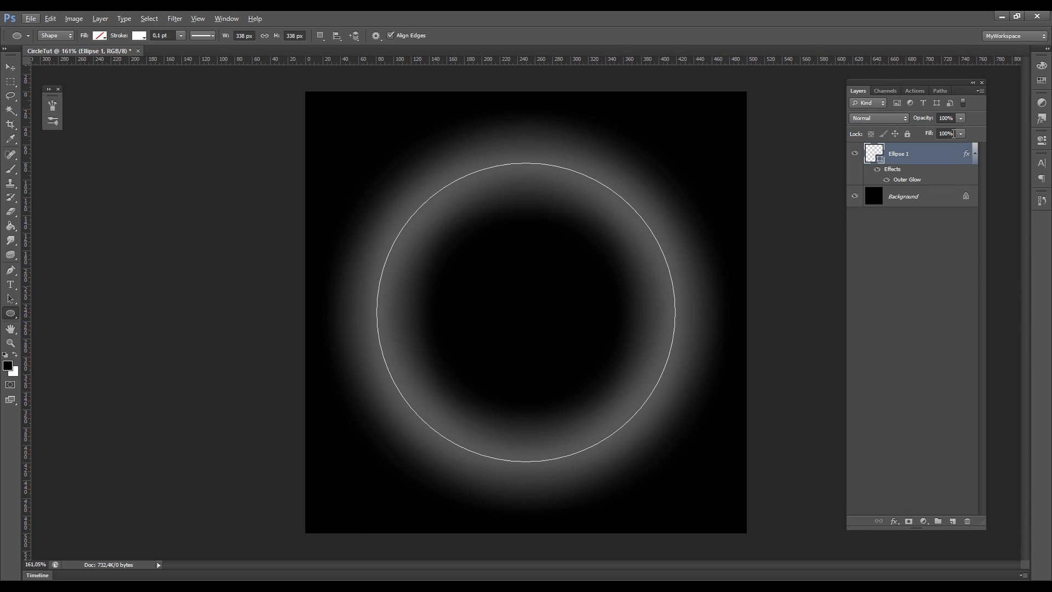
Set the Ellipse 1 layer's fill to 30%, inspect the glow up close, and hide the Background layer
drag(953, 134, 895, 136)
text(30)
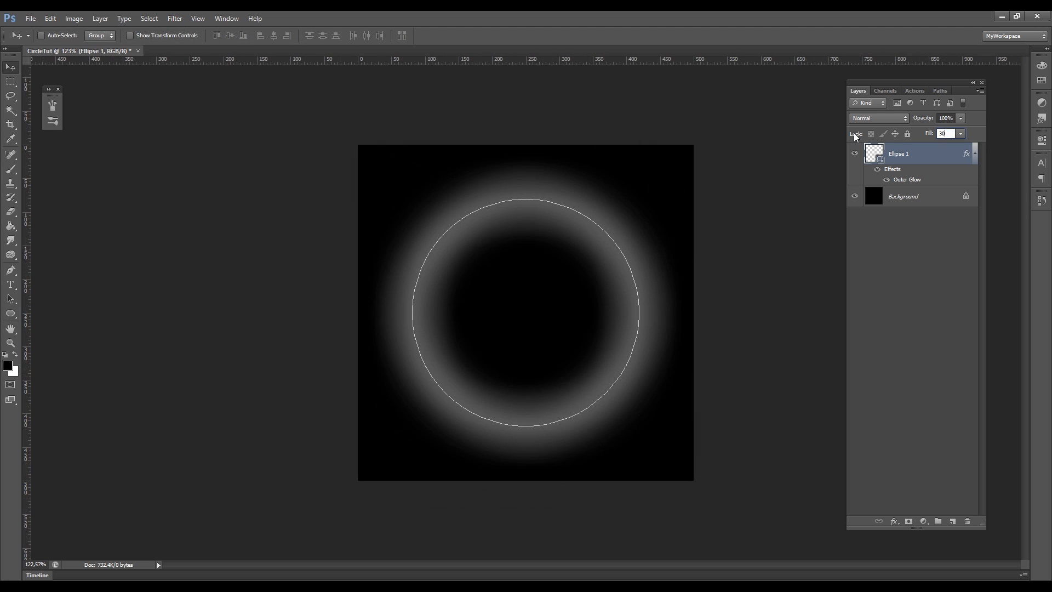
key(Return)
click(864, 249)
alt+scroll(655, 230, up, 7)
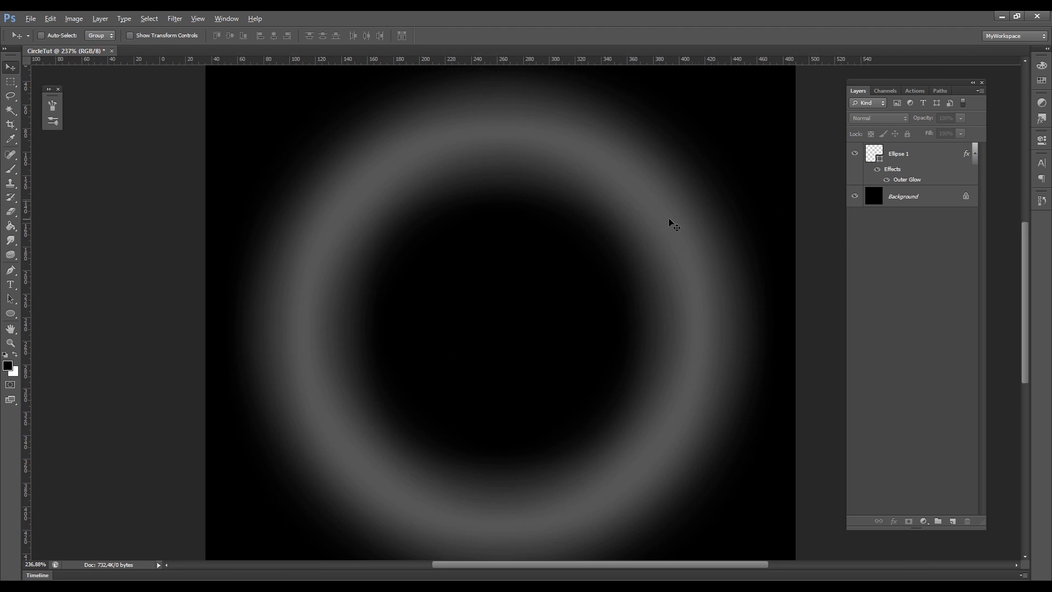
alt+scroll(673, 225, up, 5)
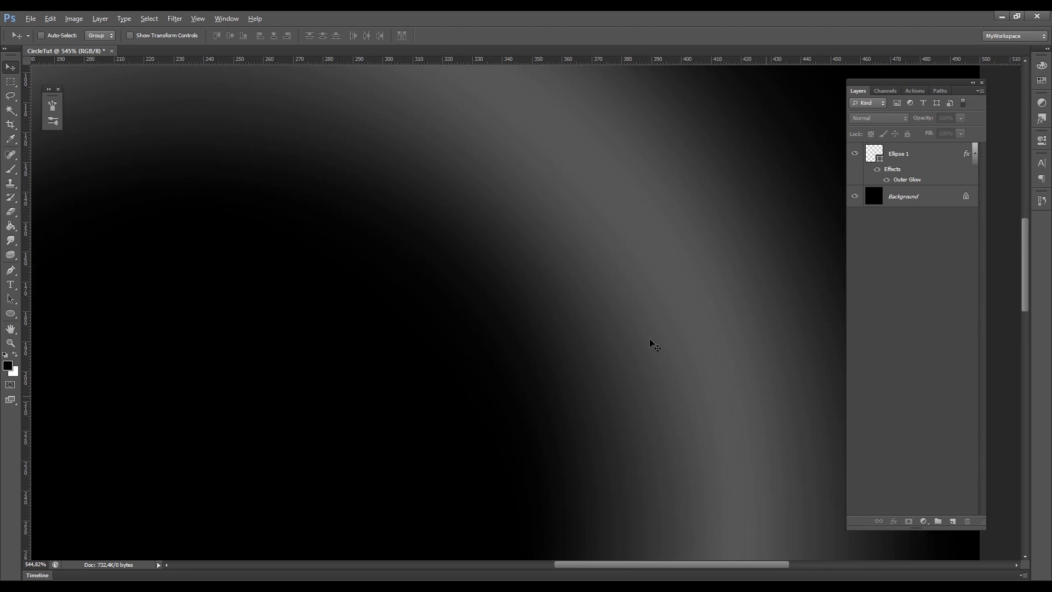
alt+scroll(696, 318, down, 5)
alt+scroll(646, 284, down, 4)
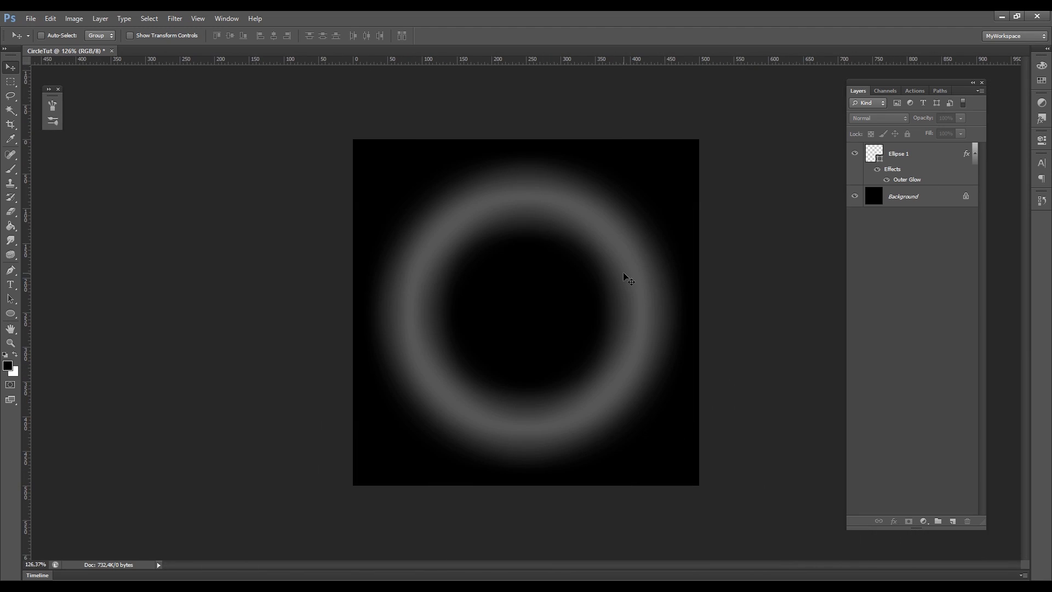
click(854, 196)
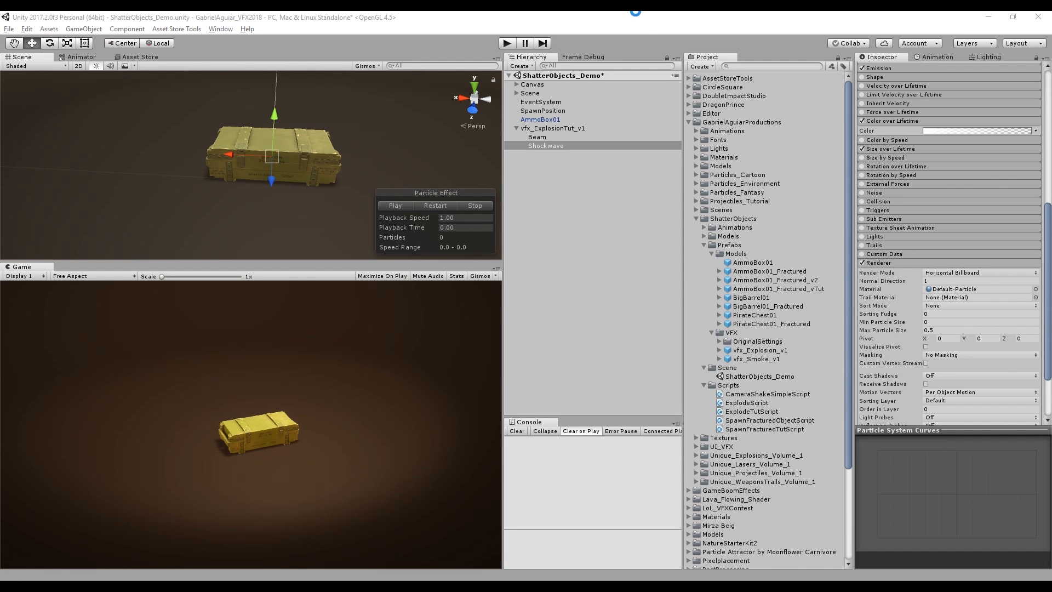
Switch to Unity, collapse the subfolders of ShatterObjects and create a material named Circle in that folder
click(711, 253)
click(704, 245)
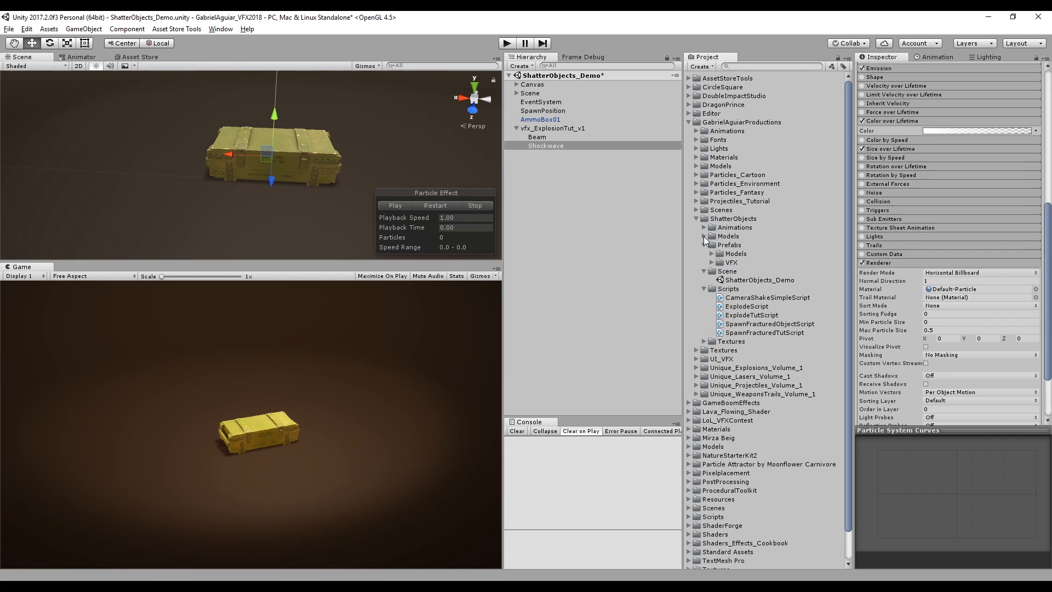
click(703, 253)
click(704, 263)
right_click(727, 219)
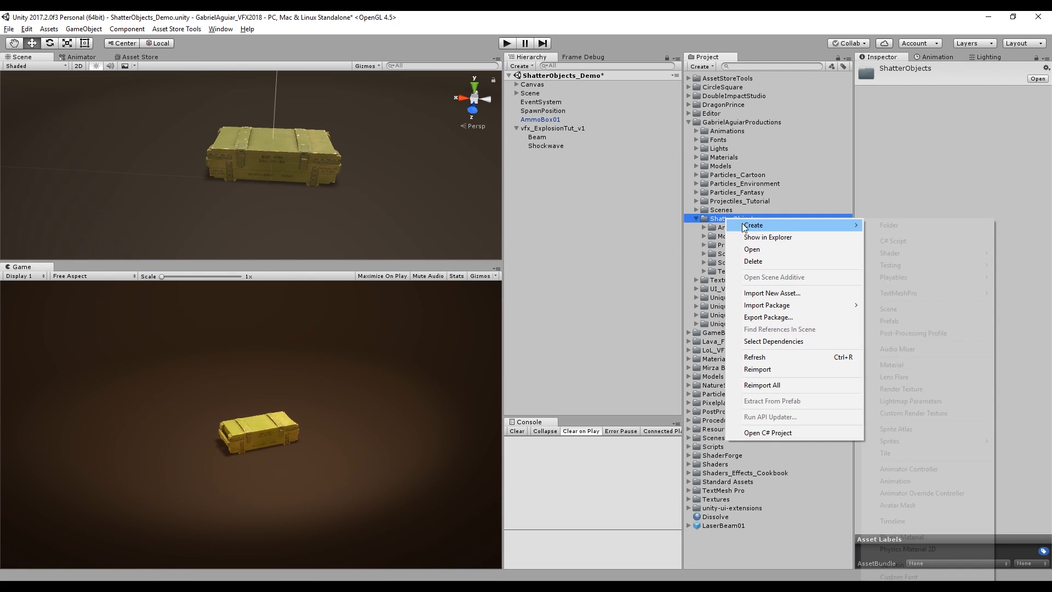
mouse_move(777, 225)
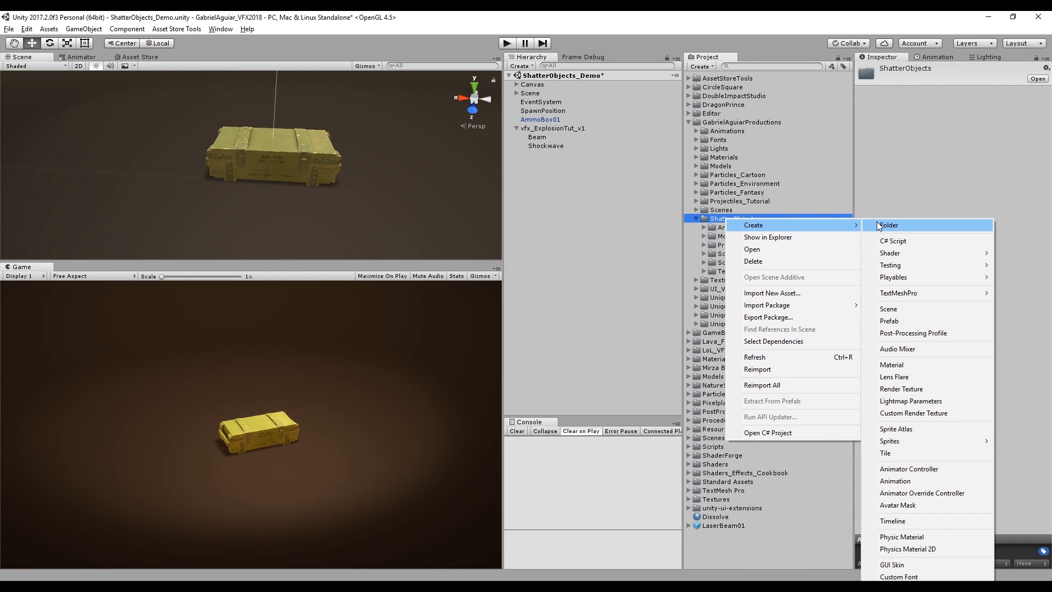
click(926, 364)
text(Circle)
key(Return)
Set the Circle material's shader to Particles/Additive and assign the CircleTut texture as its particle texture
click(976, 78)
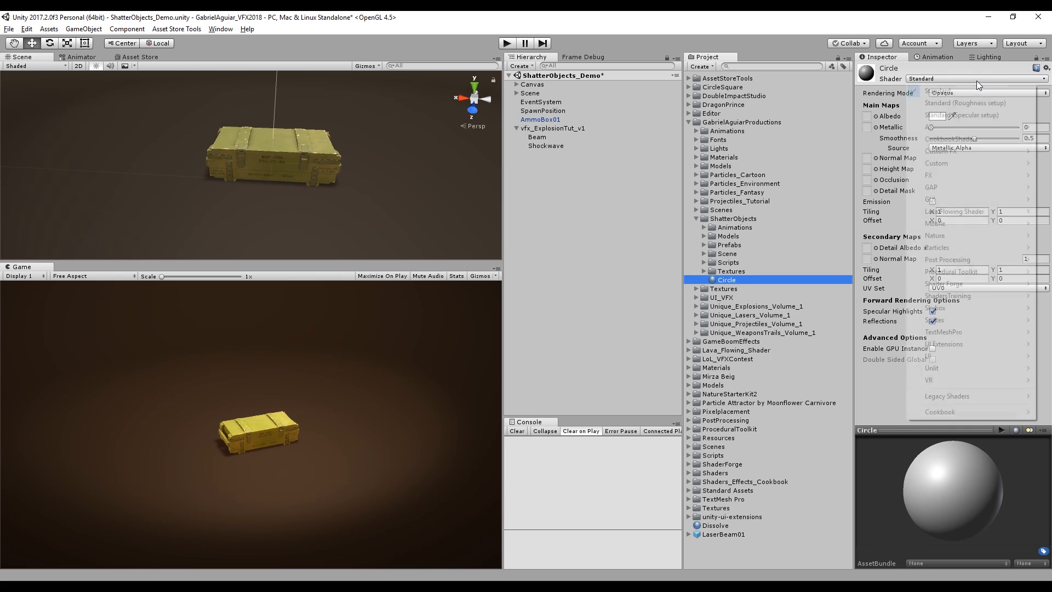
mouse_move(943, 247)
click(871, 248)
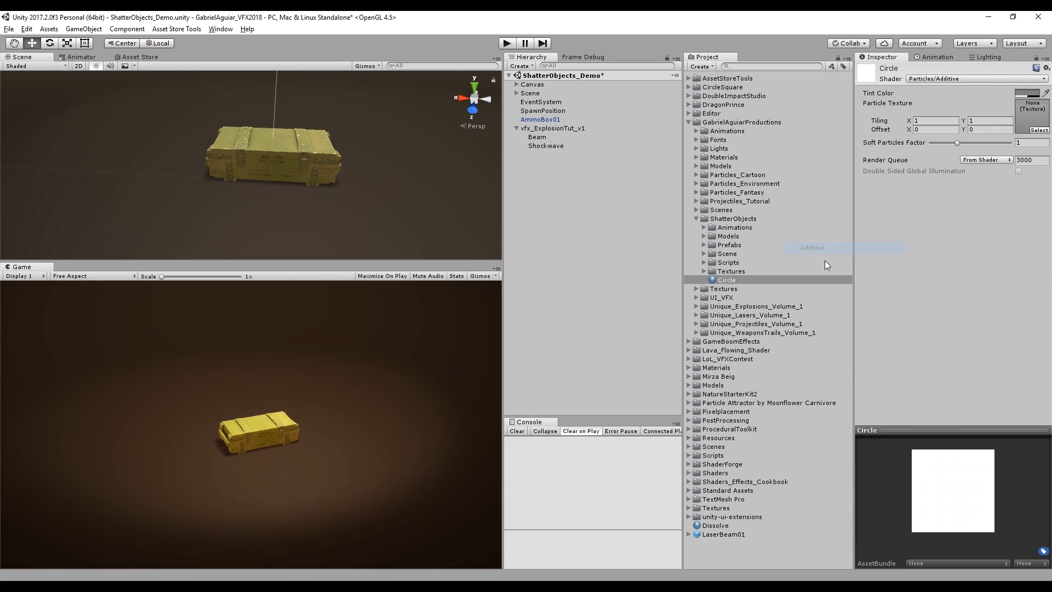
click(703, 271)
drag(728, 280, 1049, 110)
drag(1049, 109, 1032, 115)
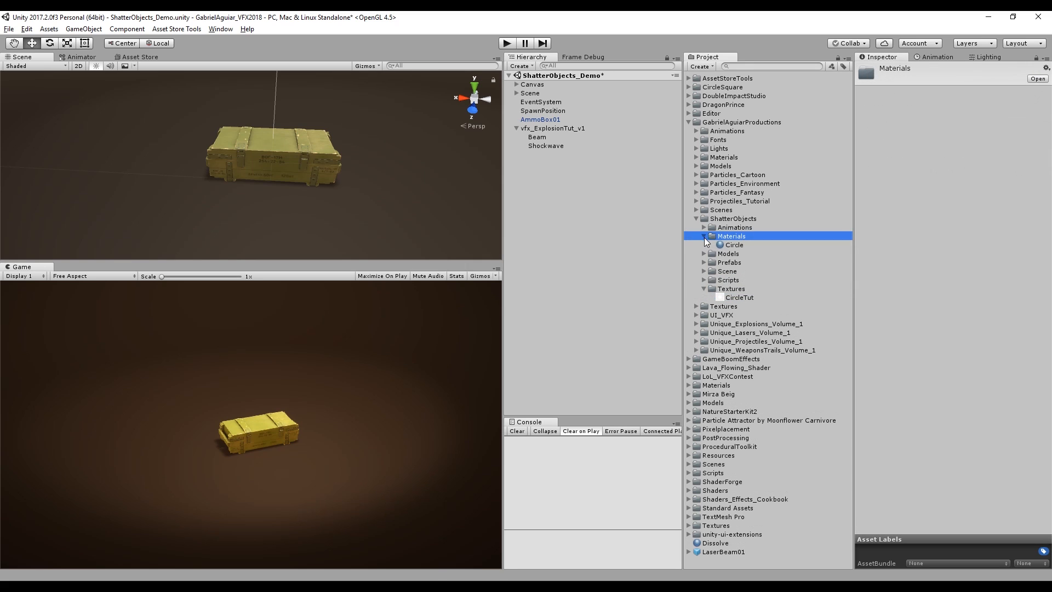
Apply the Circle material to the Shockwave particle system and replay its effect
click(722, 245)
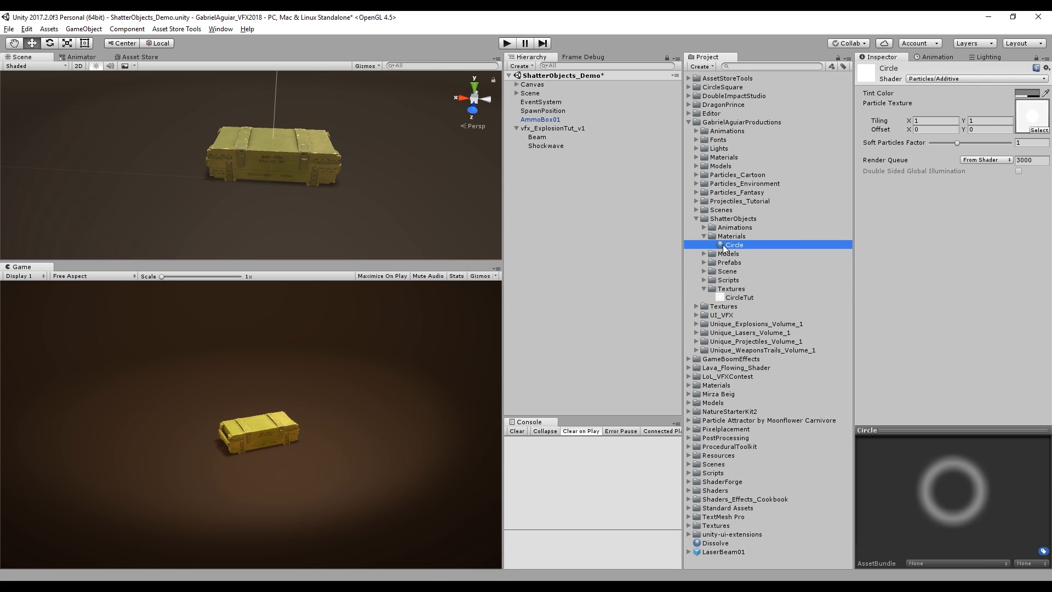
drag(723, 245, 553, 148)
click(546, 145)
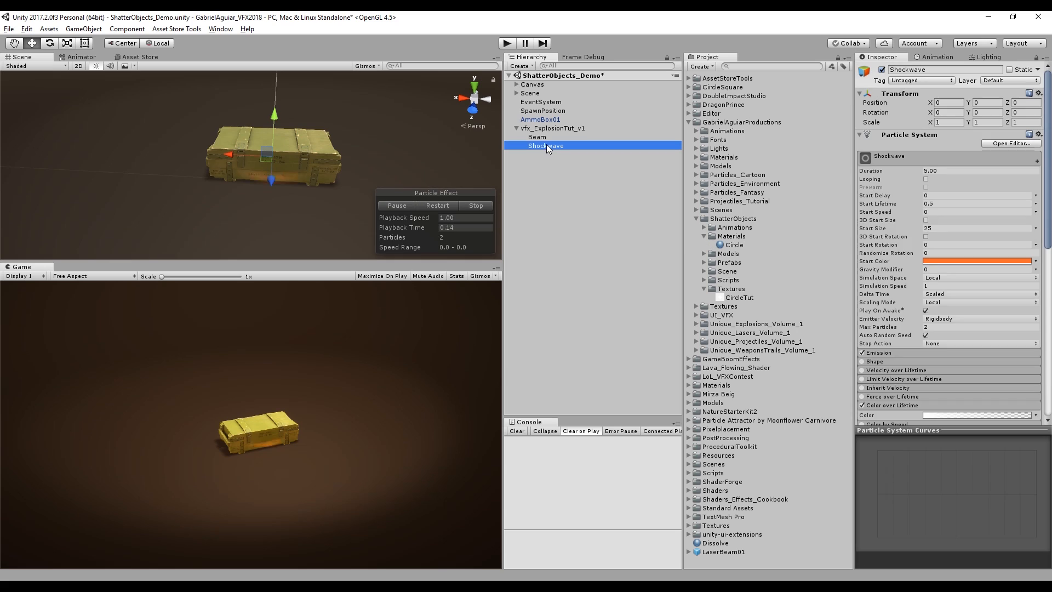
click(431, 205)
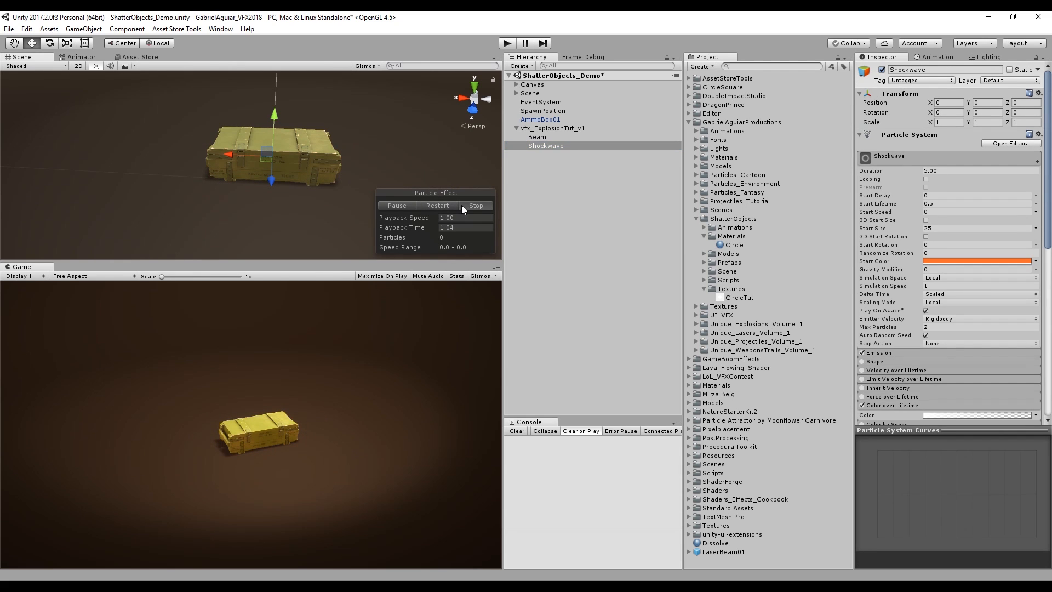
Set the Shockwave renderer's max particle size to 3 and replay the effect
scroll(1000, 284, down, 8)
scroll(953, 296, down, 1)
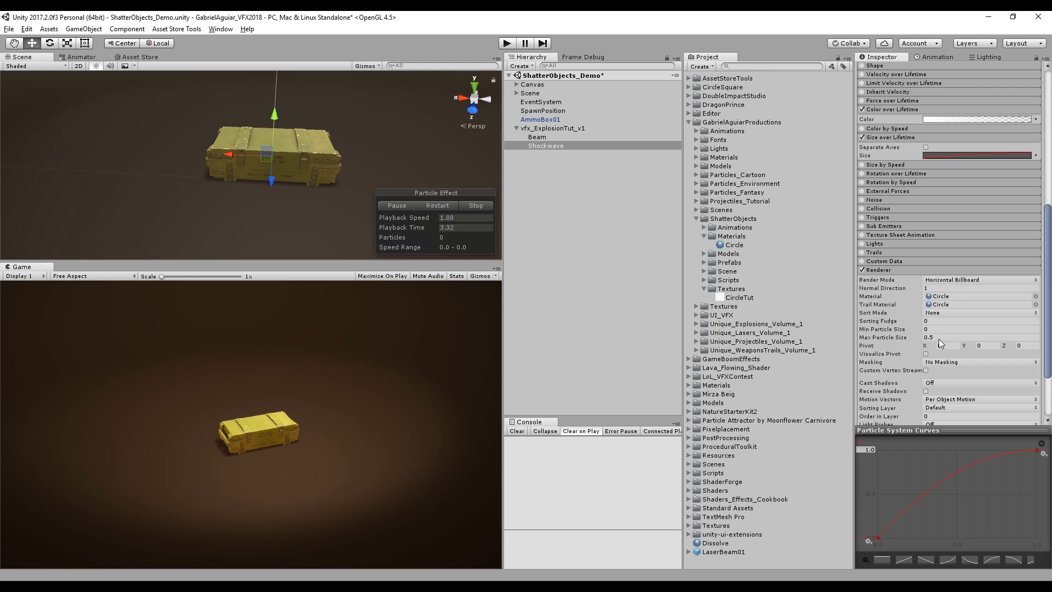
click(938, 339)
text(3)
click(437, 202)
click(437, 207)
Set the Shockwave's start lifetime to 0.3, adjust its start size and replay the effect several times
scroll(947, 246, up, 5)
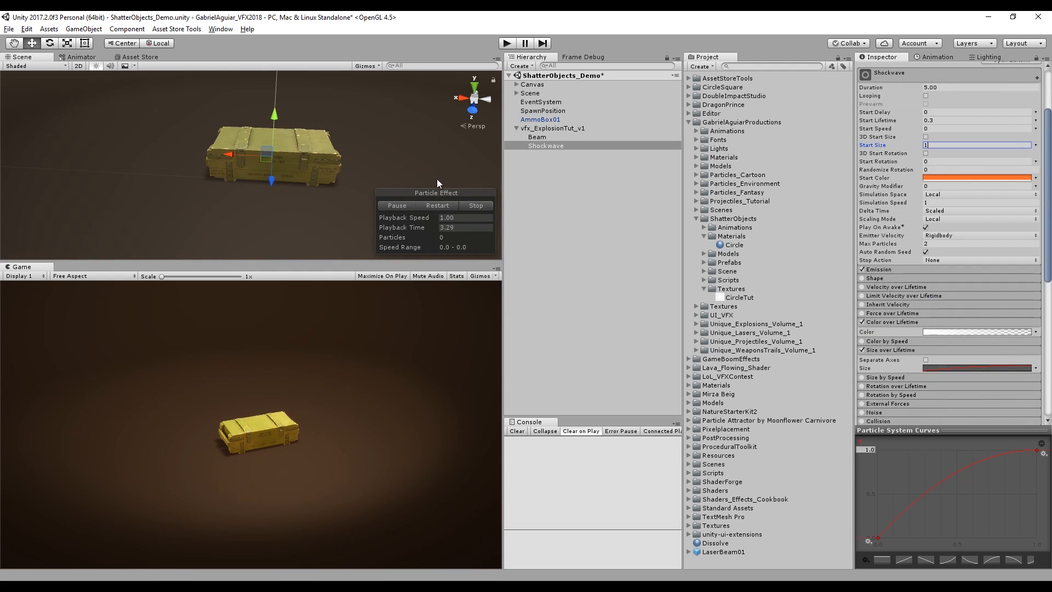
click(432, 205)
click(432, 205)
click(432, 205)
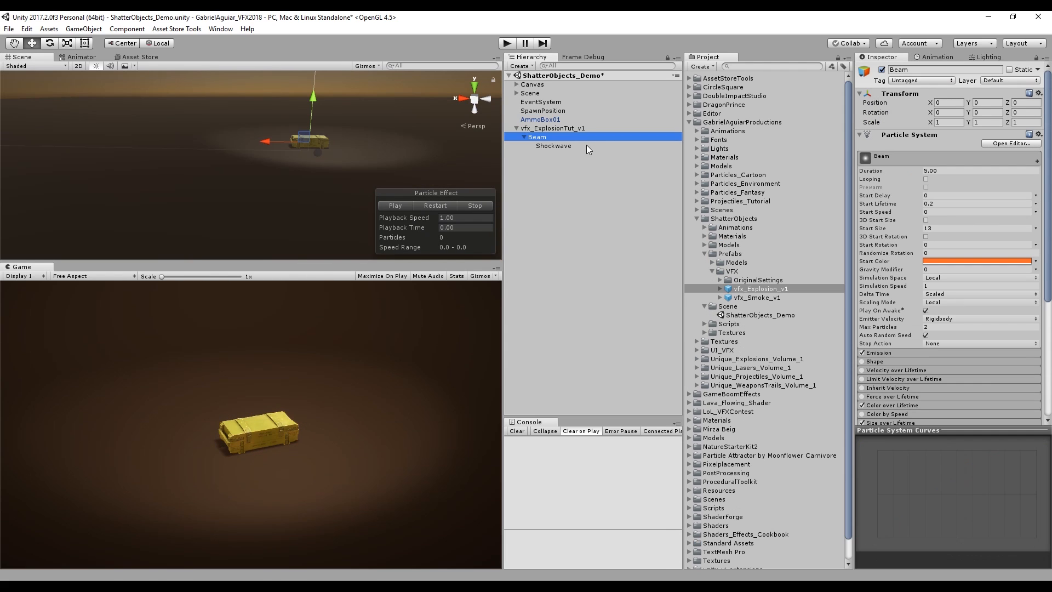
Add a new particle system as a child of Beam and name it Smoke
click(586, 146)
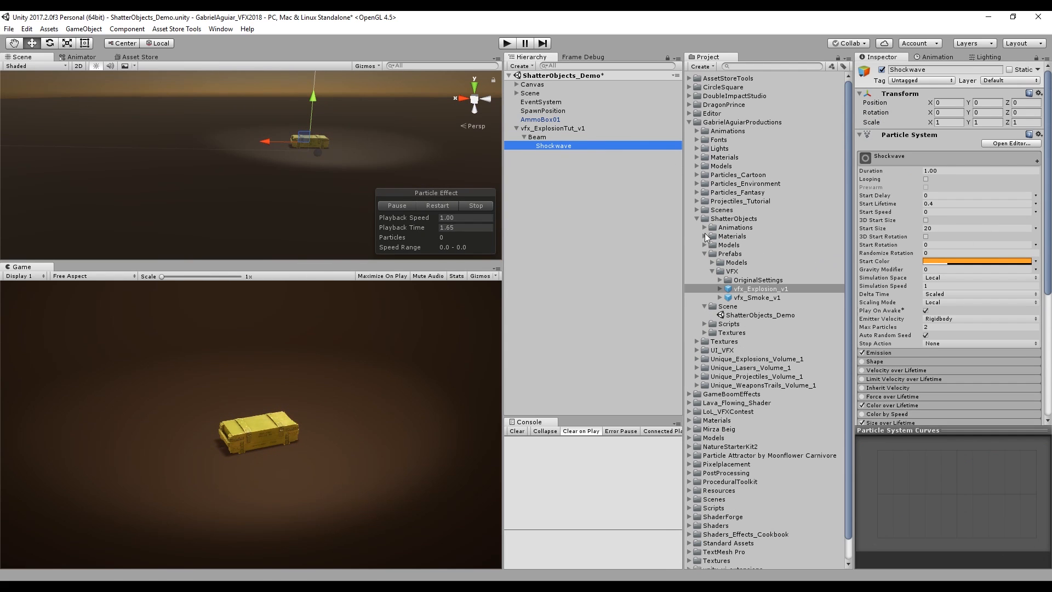
click(543, 138)
right_click(543, 139)
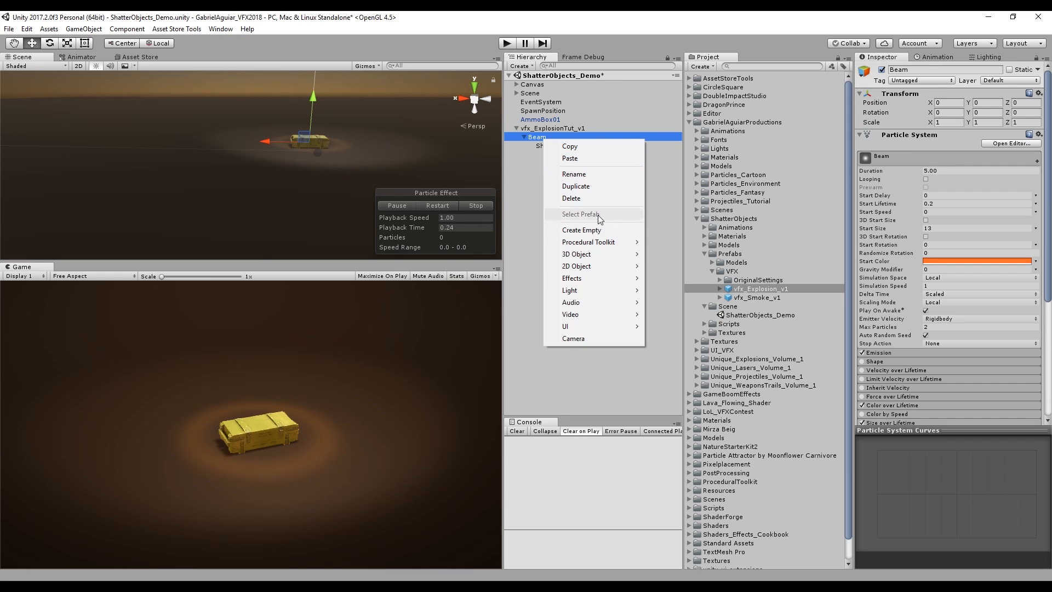
mouse_move(598, 278)
click(655, 275)
click(912, 70)
text(Smoke)
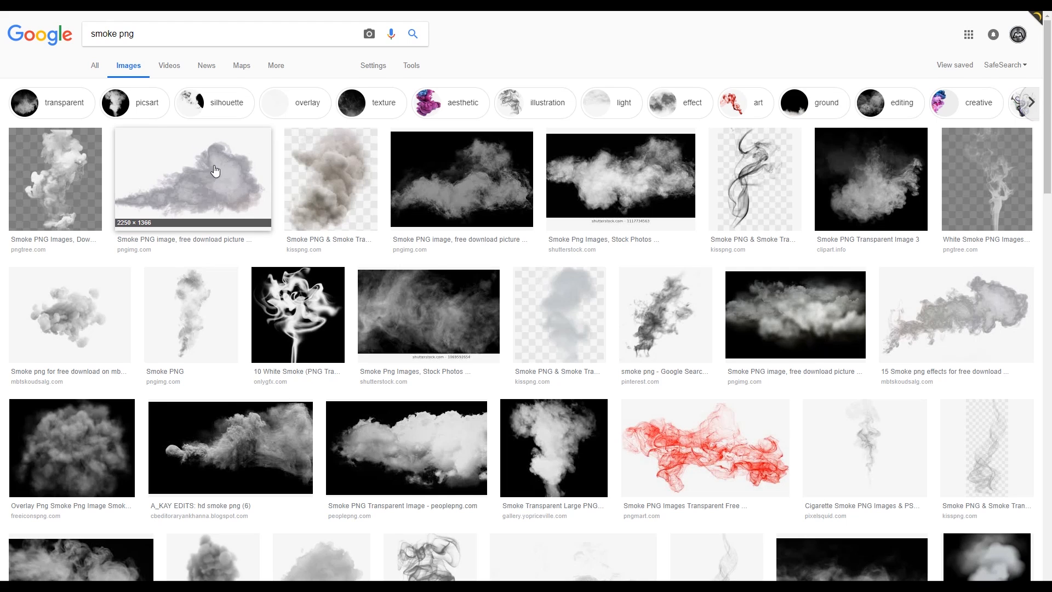
In Google Images, browse the "smoke png" results and preview a dense smoke cloud and one of its related images
scroll(215, 171, down, 3)
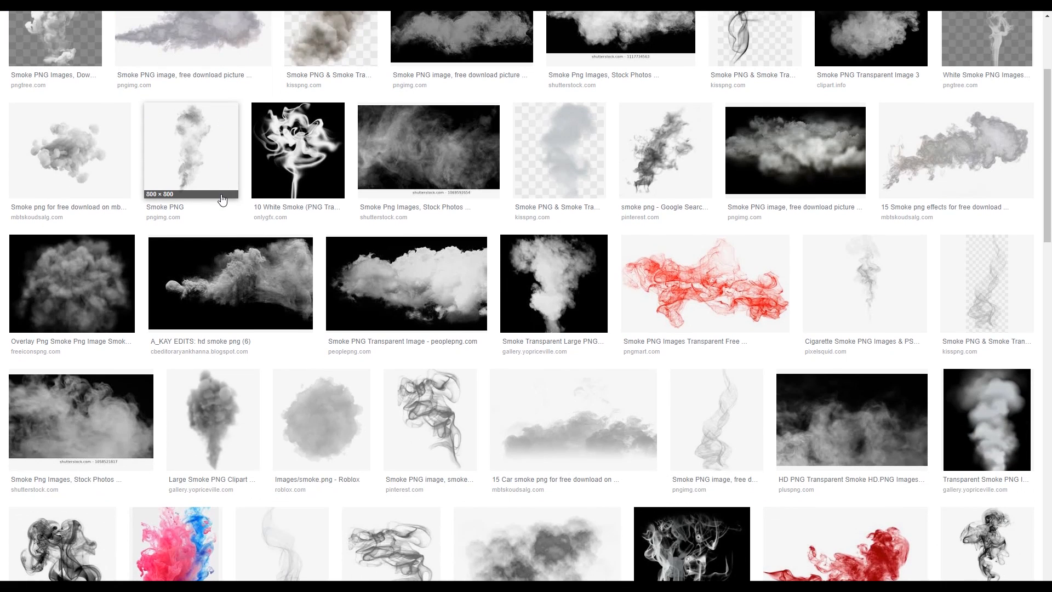
click(85, 271)
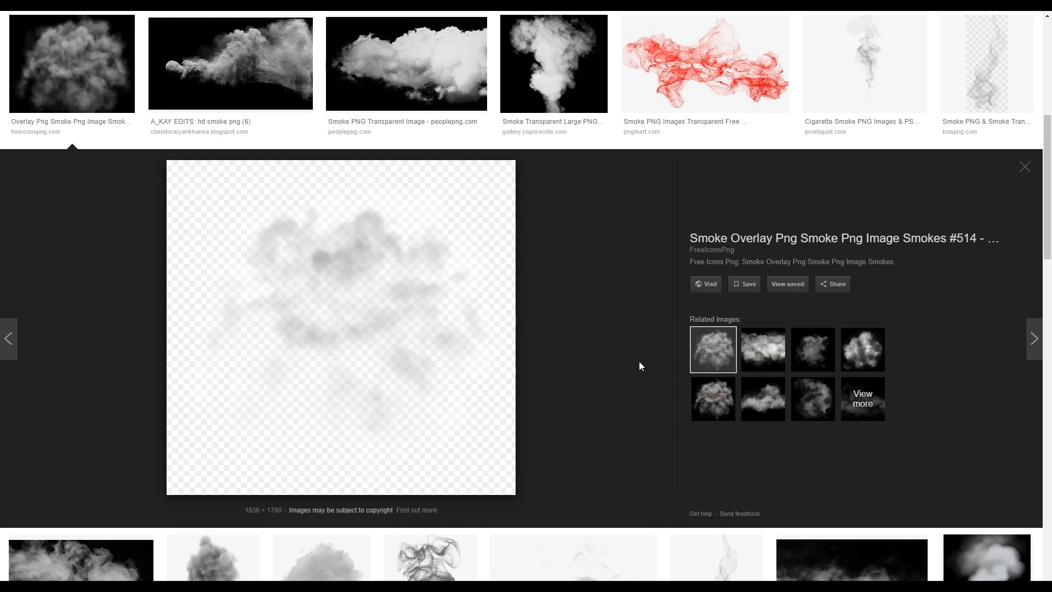
click(826, 353)
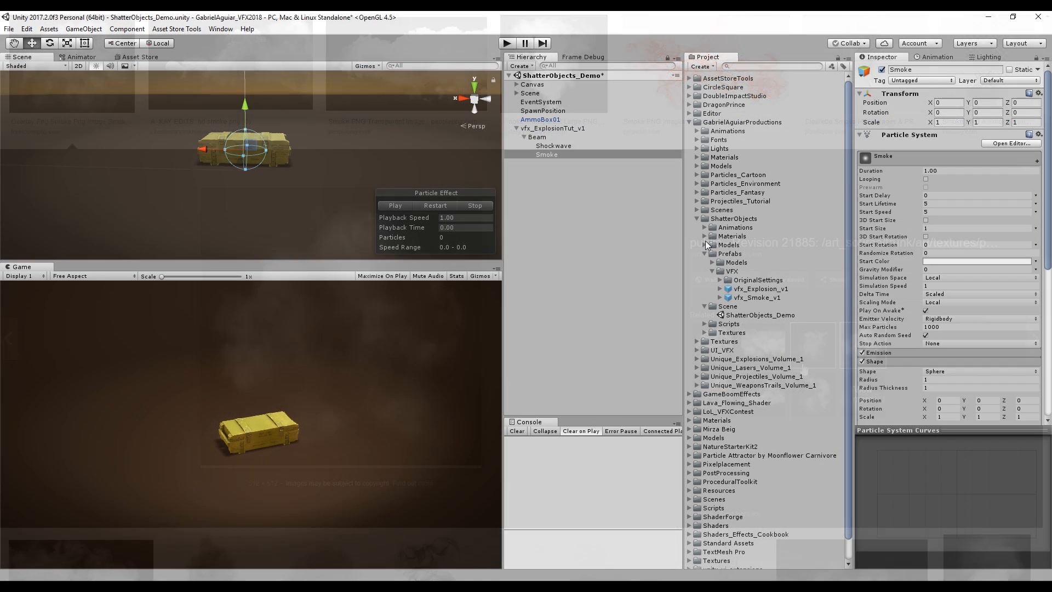
Back in Unity, duplicate the Circle material in the ShatterObjects Materials folder and name the copy Smoke
click(705, 237)
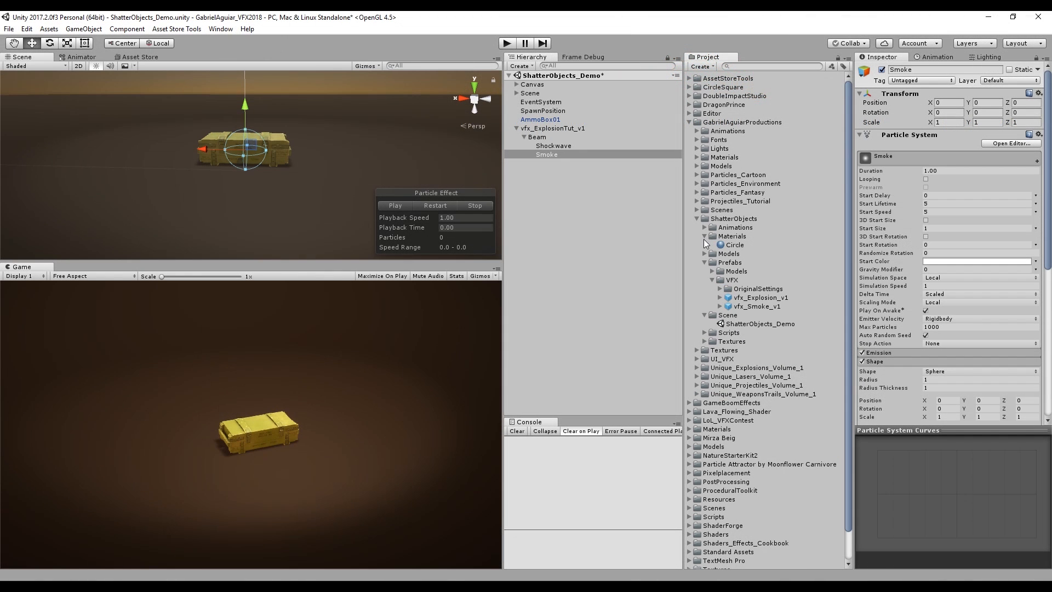
click(730, 245)
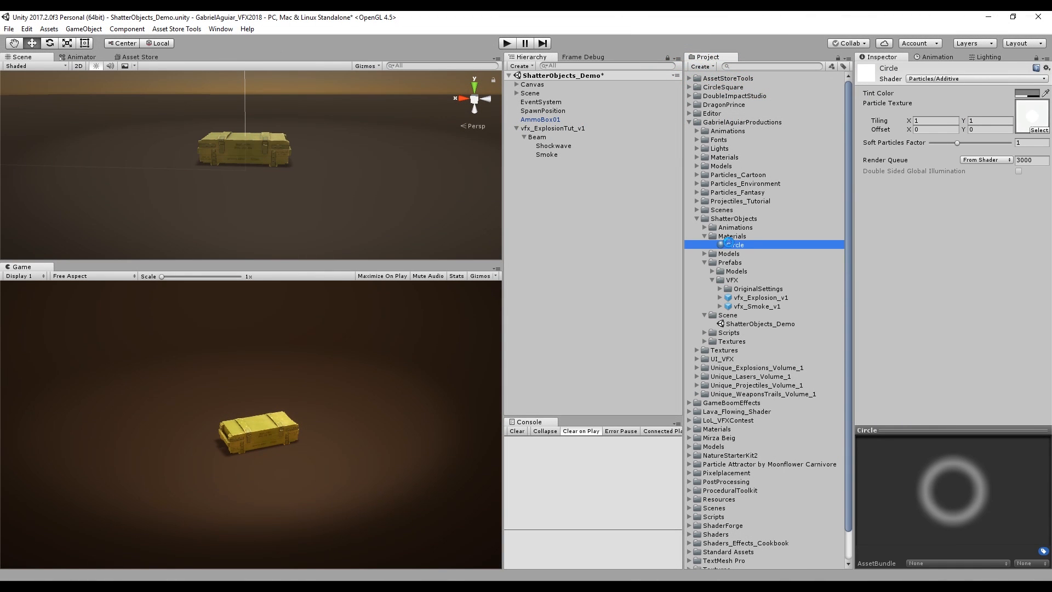
key(ctrl+d)
click(732, 254)
text(Smoke)
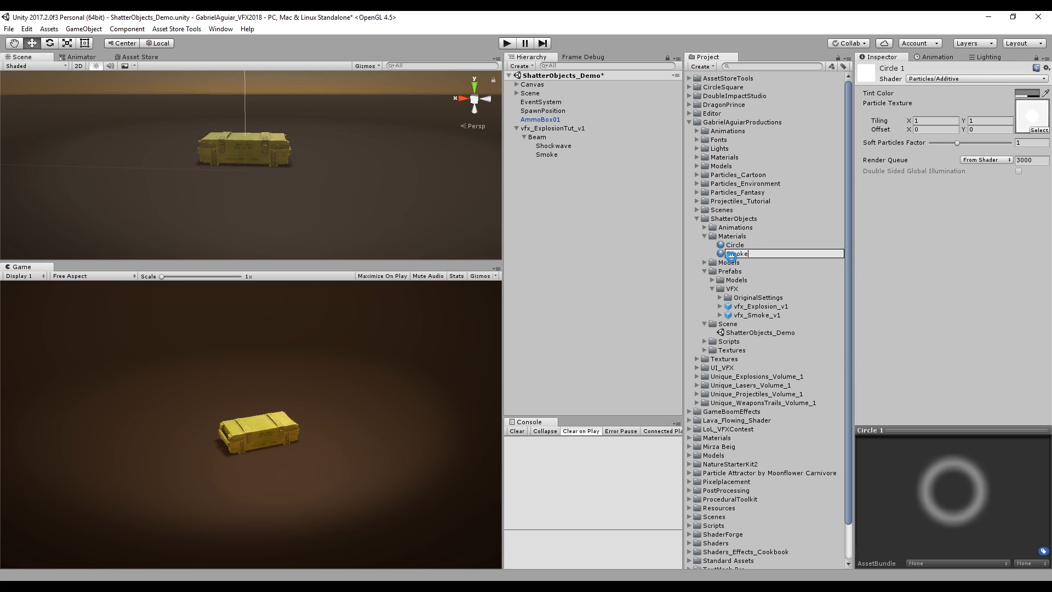
key(Return)
Assign the Smoke texture from the ShatterObjects Textures folder as the Smoke material's particle texture
click(707, 349)
key(Right)
key(Down)
key(Down)
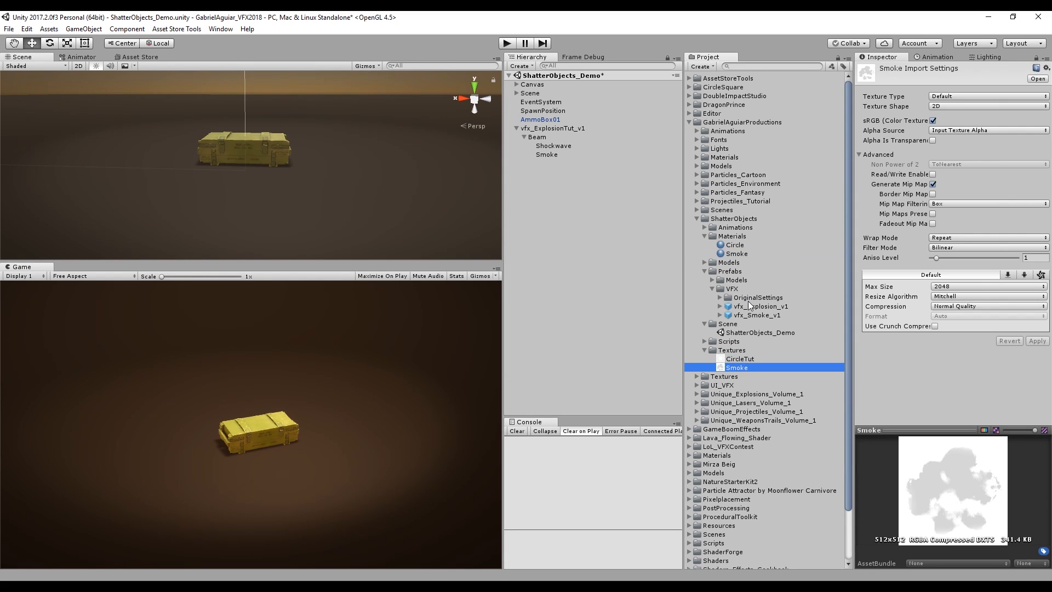
click(737, 254)
drag(737, 368, 1030, 116)
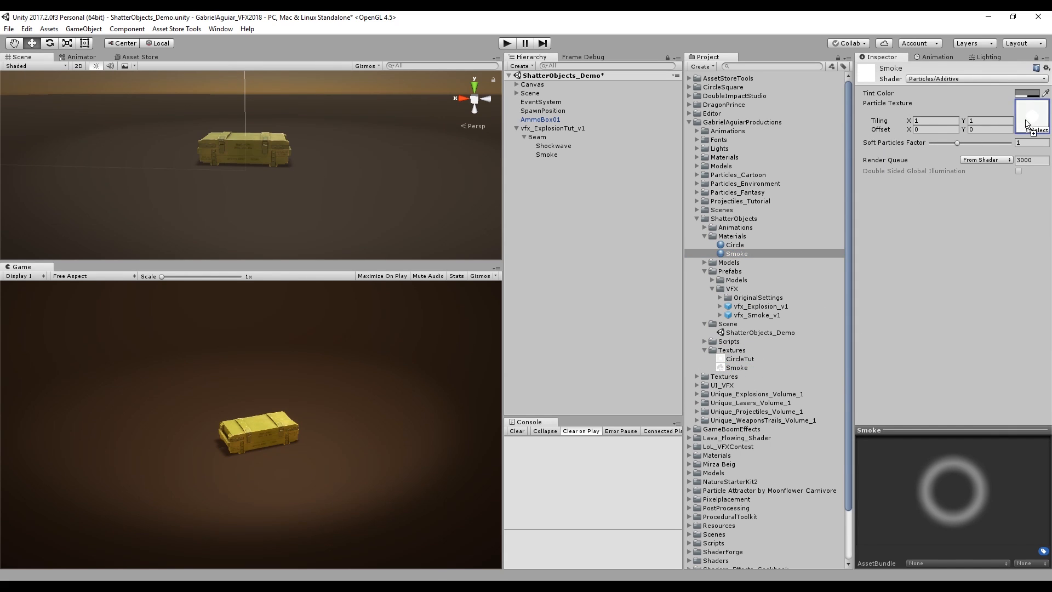
Apply the Smoke material to the Smoke particle system under Beam and stop its preview
drag(729, 250, 550, 156)
click(550, 156)
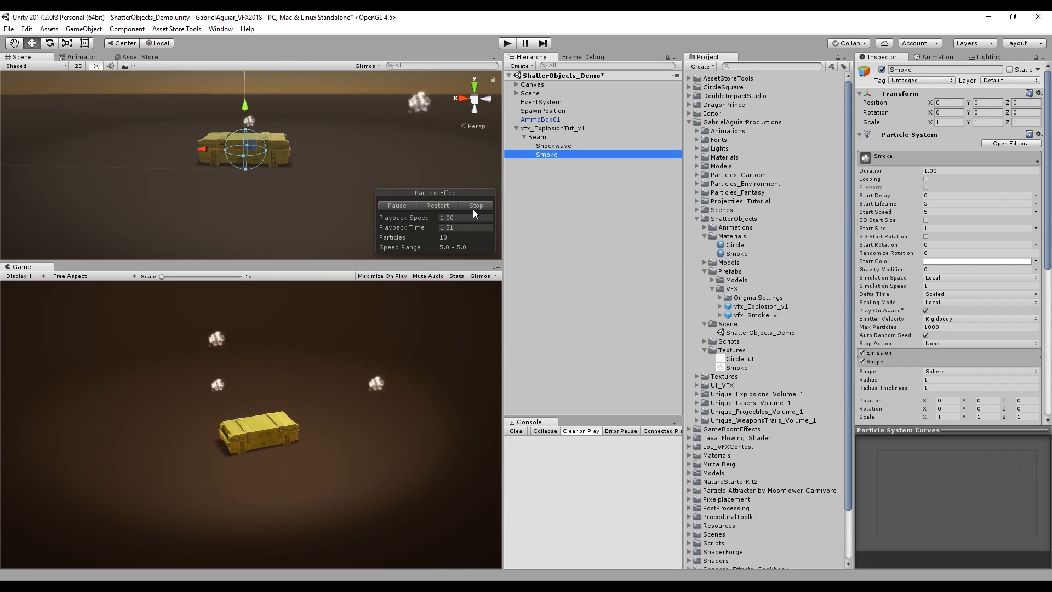
click(476, 206)
Set Smoke's start size to random between two constants, 1 and 3
click(1035, 228)
click(948, 258)
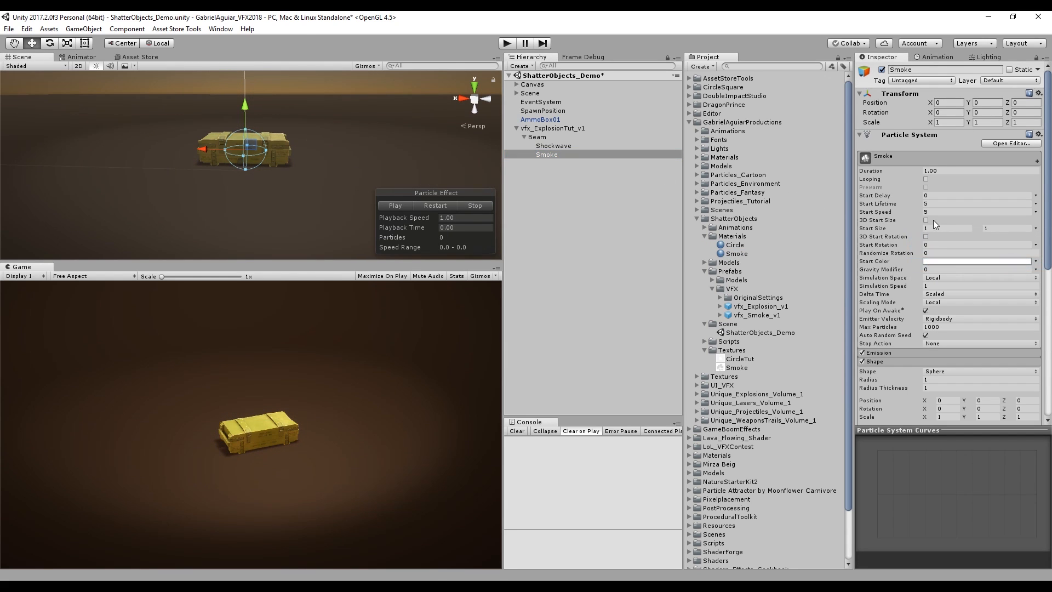
click(1007, 229)
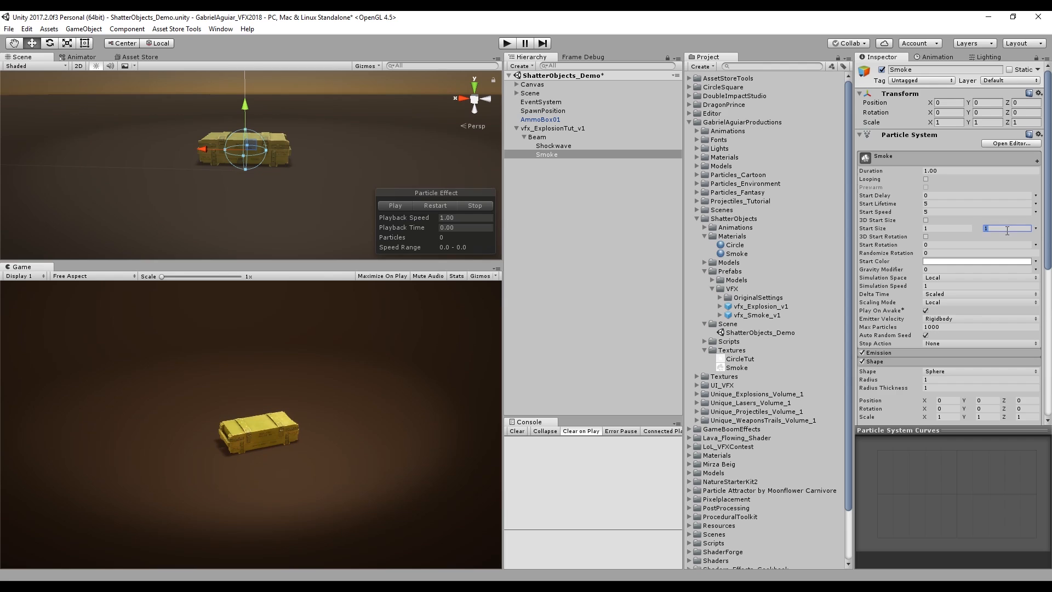
Randomize Smoke's start rotation between 360 and -360 and set Randomize Rotation to 1
click(1035, 244)
click(948, 278)
click(958, 245)
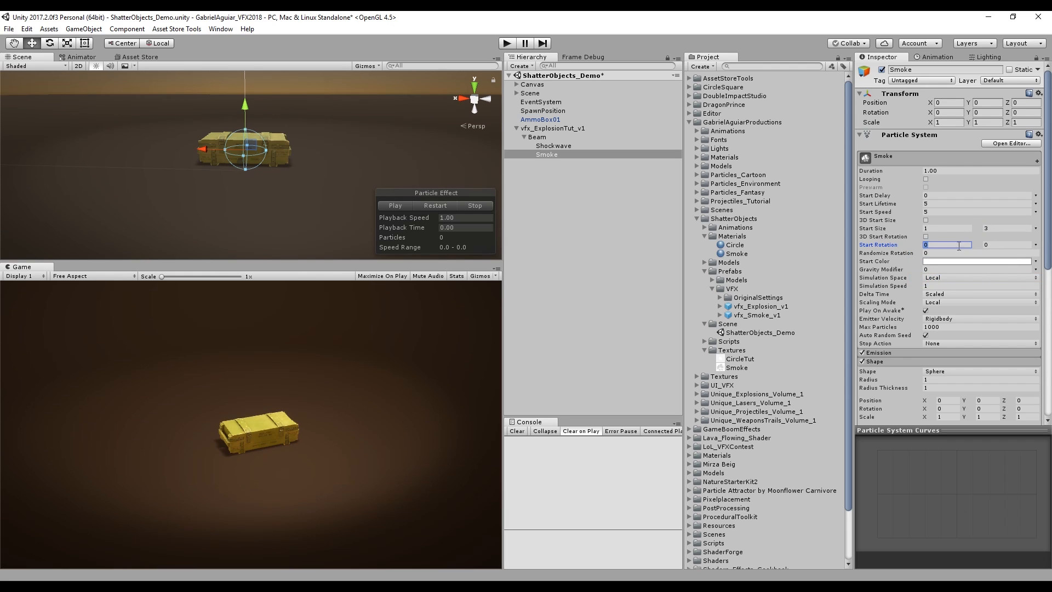
text(360)
key(Tab)
click(968, 253)
text(1)
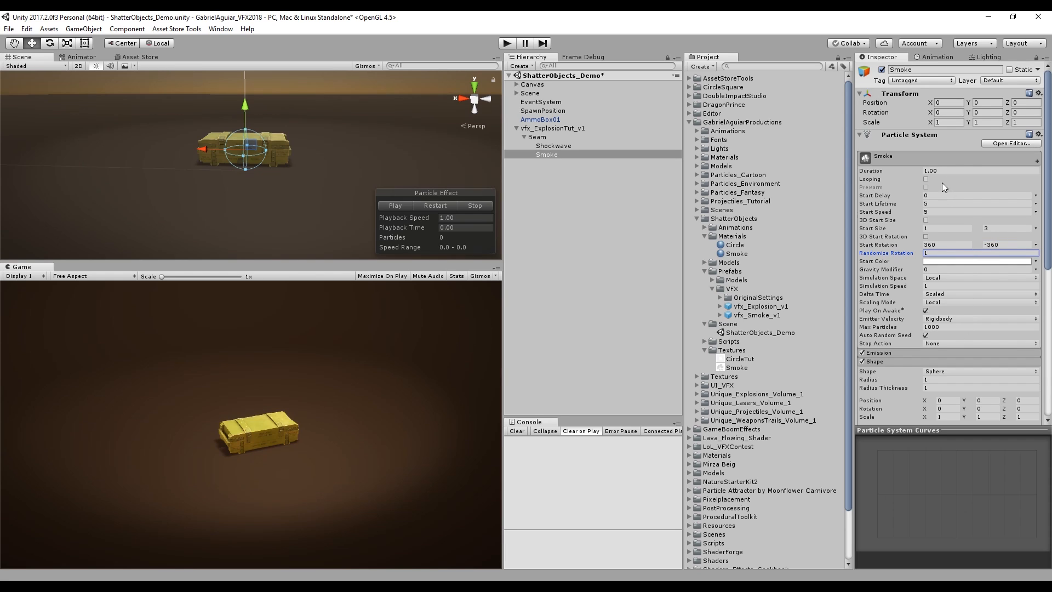
Set Smoke's start lifetime to random between two constants, 0.5 and 1.2
click(1034, 204)
click(1022, 238)
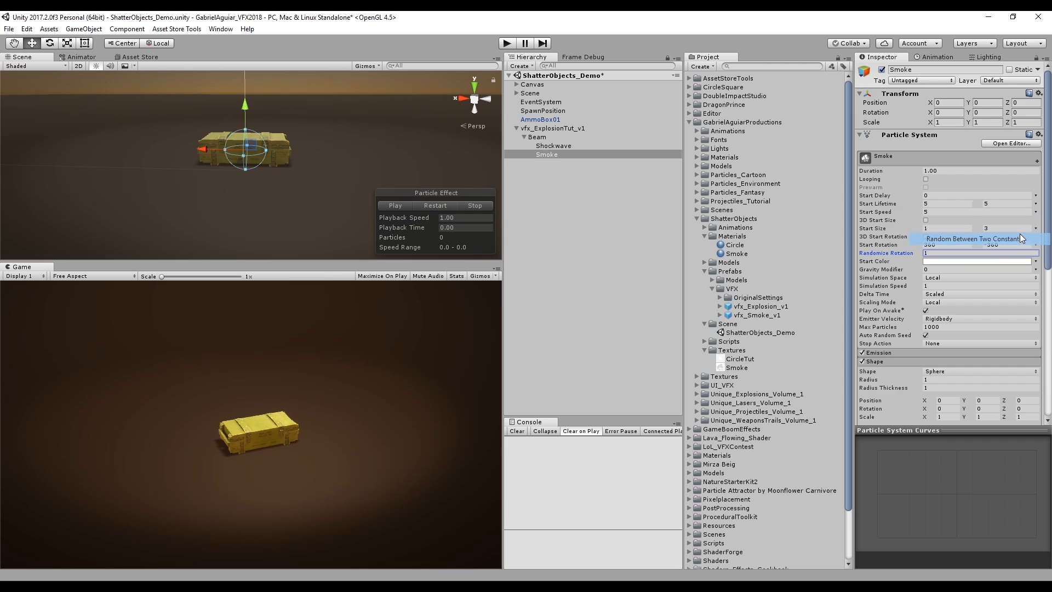
click(947, 204)
text(0.5)
click(997, 203)
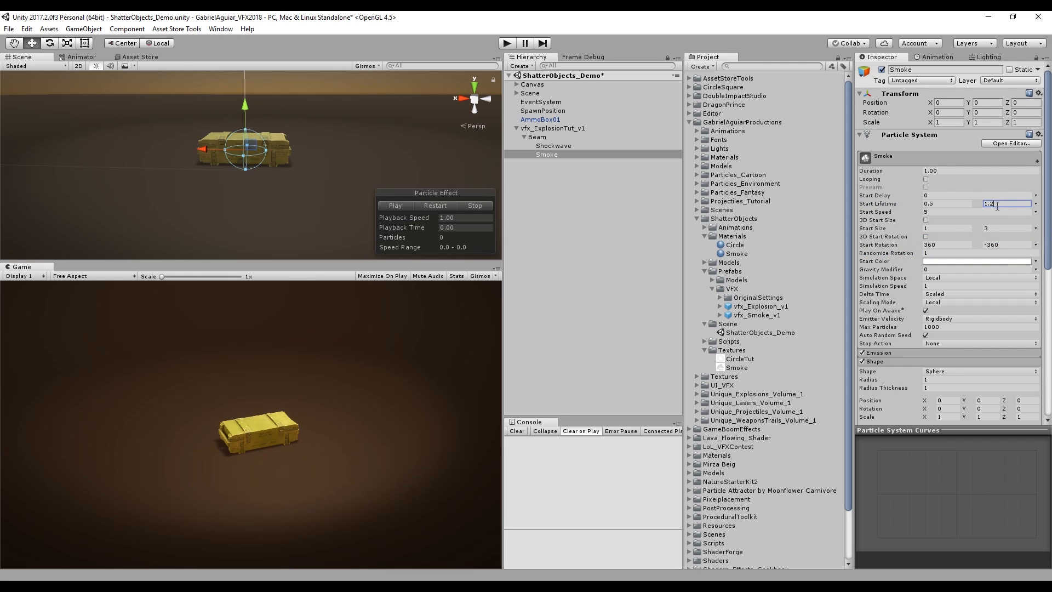
Set Smoke's start speed to random between two constants, 0.5 and 2.5
click(1034, 212)
click(1007, 244)
click(957, 213)
text(0.5)
click(991, 212)
text(2.5)
Set Smoke's emission rate over time to 0 and add a burst with a random count between 20 and 30
scroll(975, 288, down, 3)
click(924, 288)
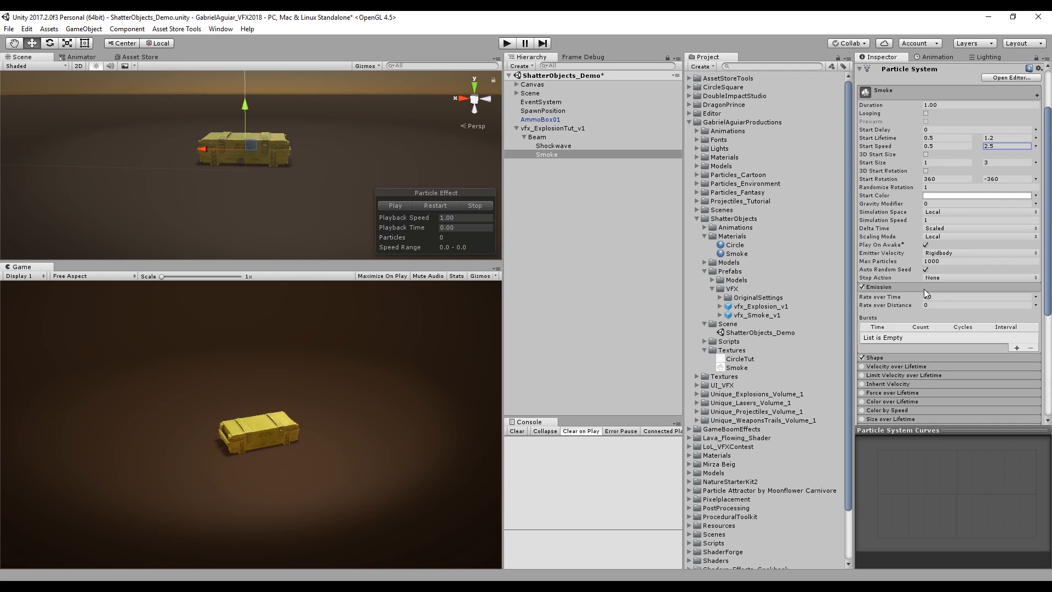
click(940, 296)
click(1014, 347)
click(940, 336)
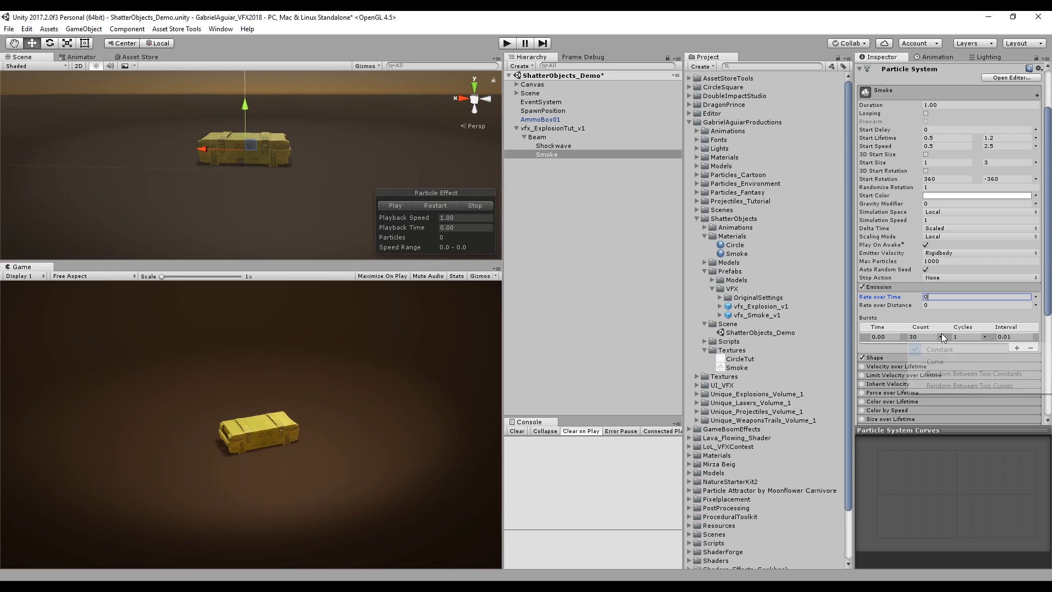
click(962, 374)
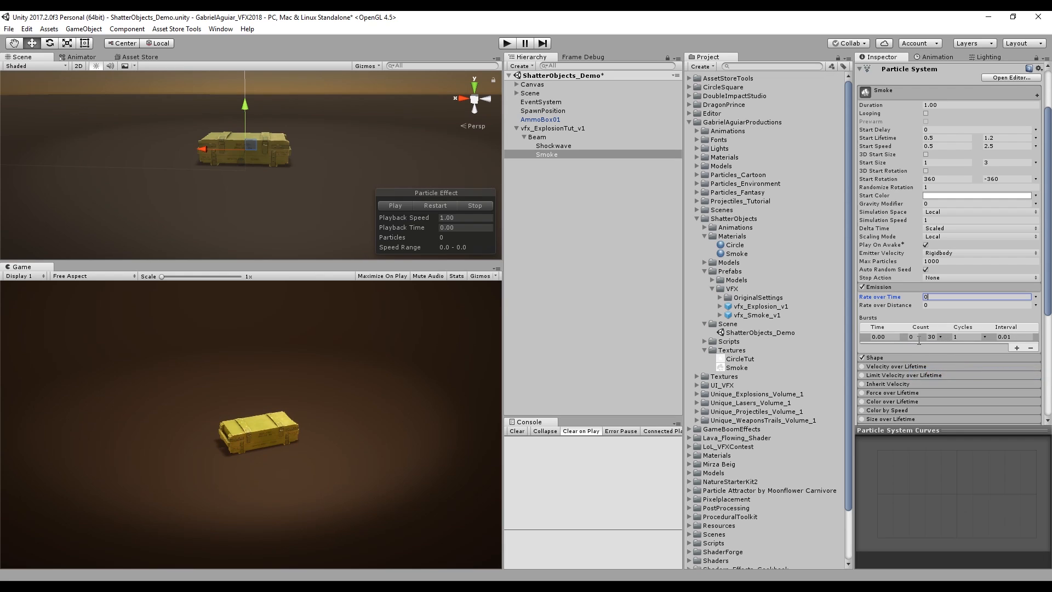
click(913, 336)
text(20)
Enable Color over Lifetime on Smoke with a white gradient whose alpha fades to 0 at its end
scroll(942, 343, down, 3)
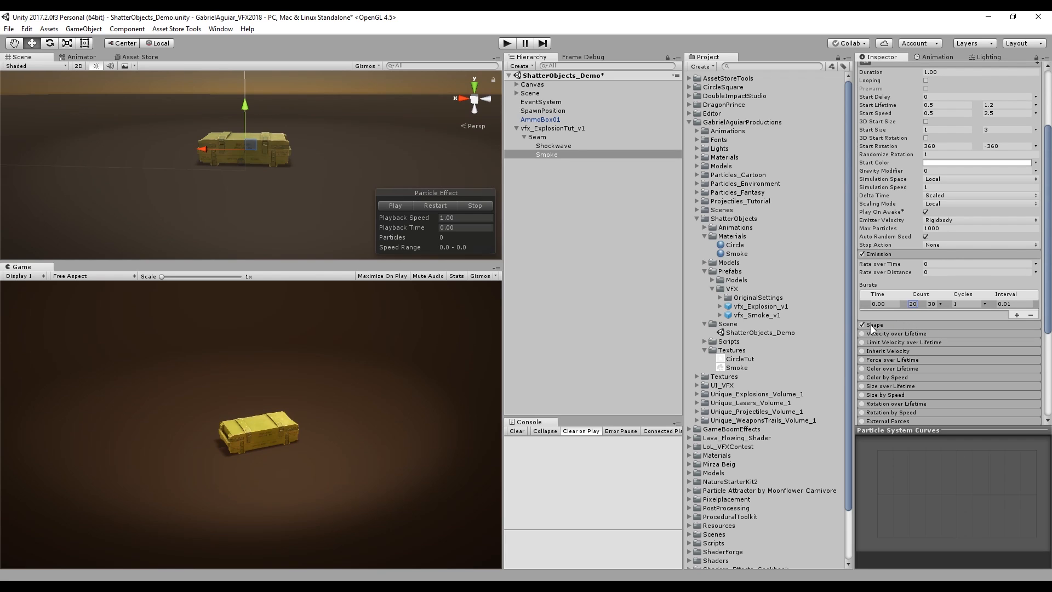
scroll(914, 322, down, 3)
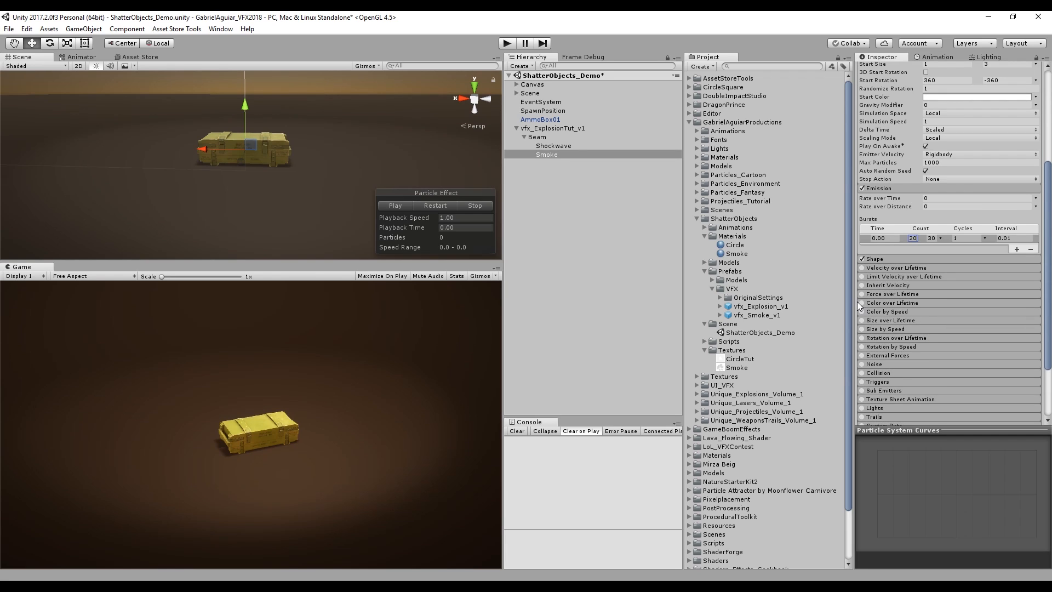
click(882, 303)
click(951, 312)
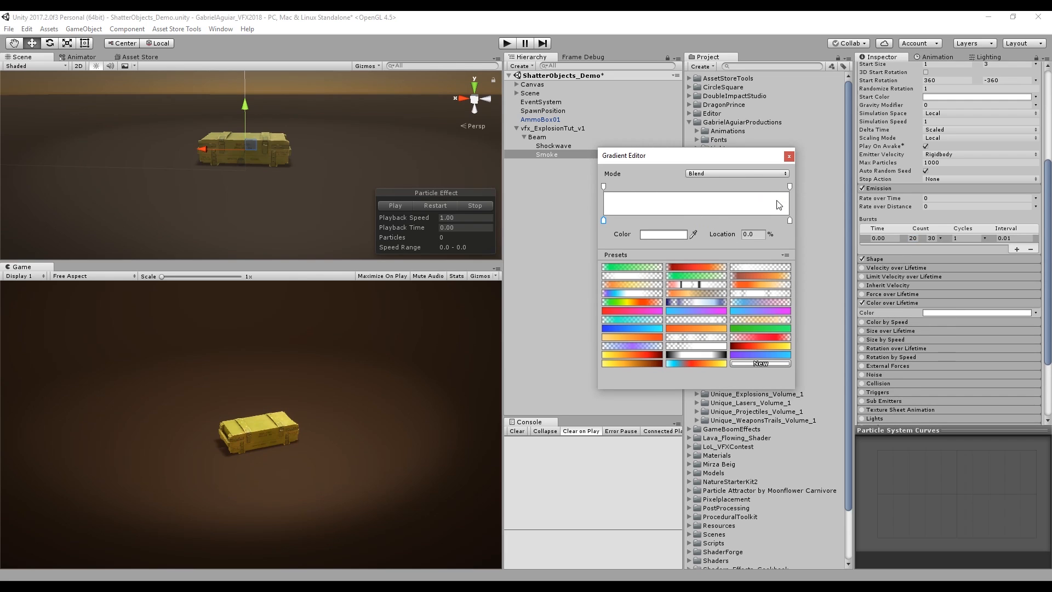
click(786, 186)
drag(676, 234, 635, 236)
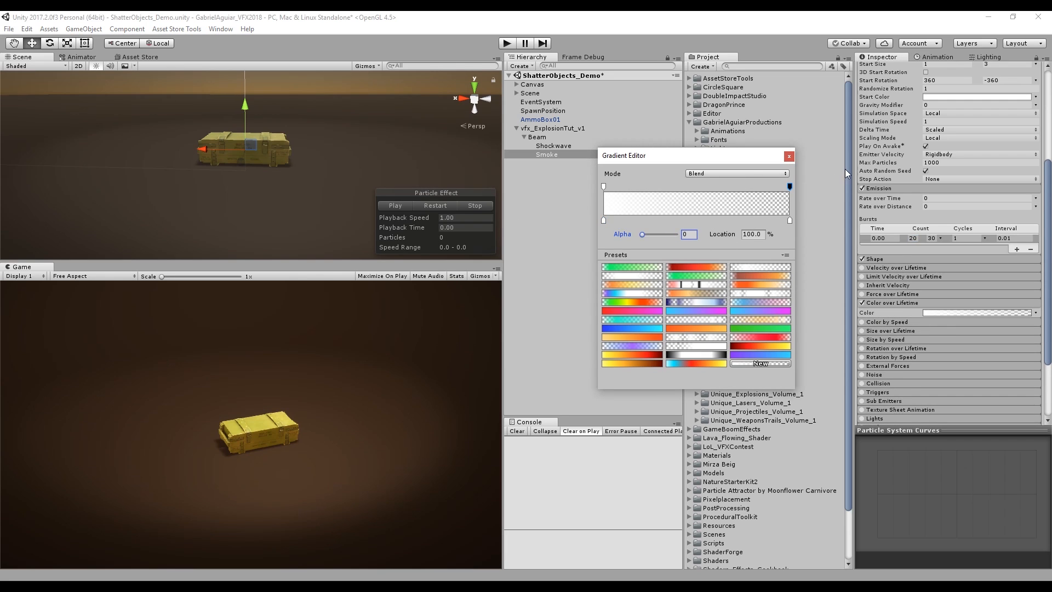
click(789, 157)
click(915, 306)
Enable Rotation over Lifetime on Smoke with its angular velocity random between two constants
scroll(915, 307, down, 3)
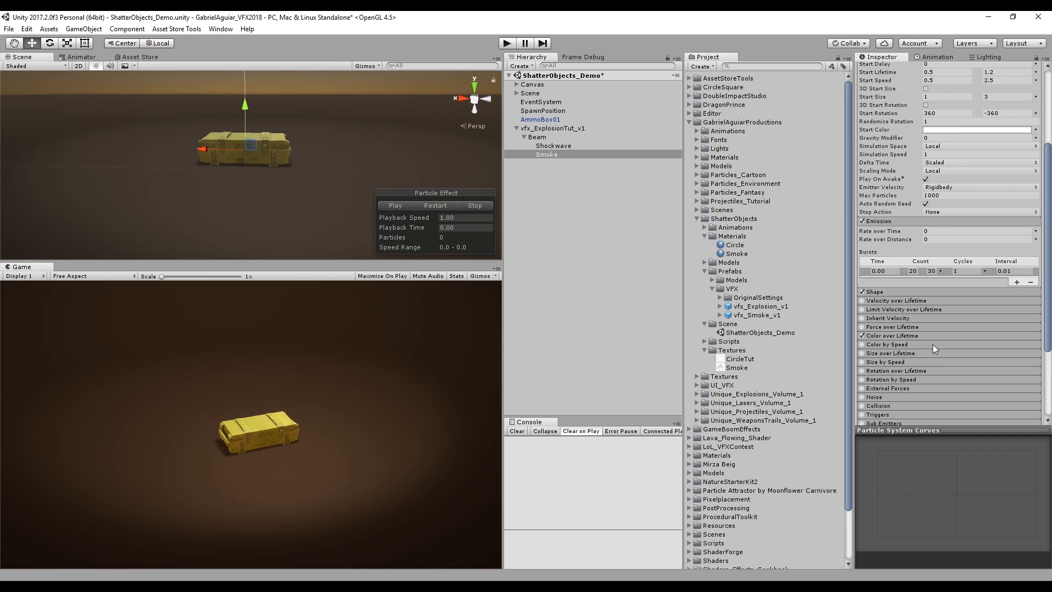
click(893, 305)
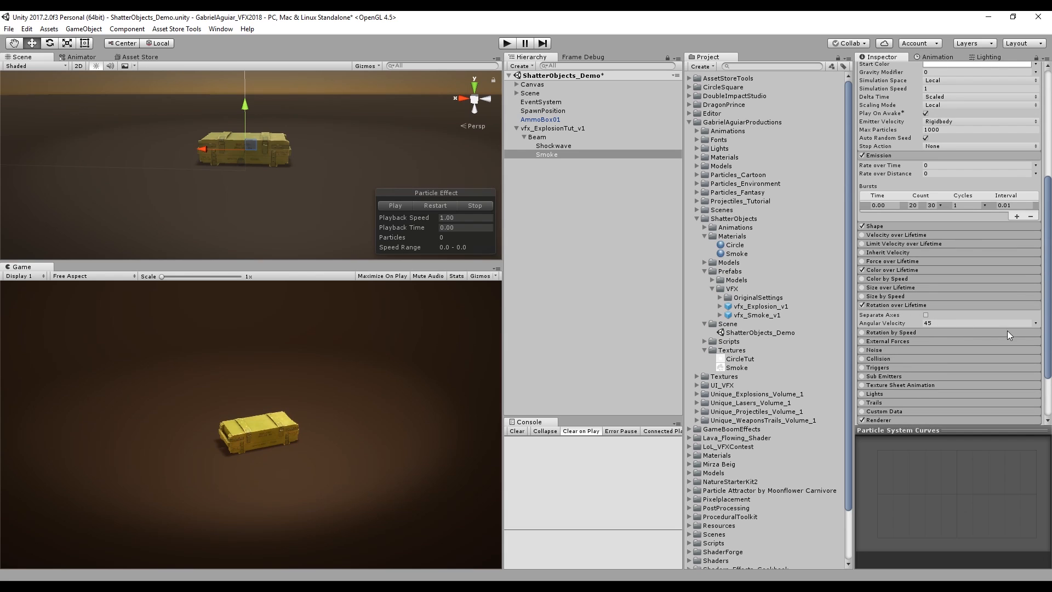
click(1035, 323)
click(1007, 356)
click(943, 304)
Set Smoke's start color to random between two colors, with light orange FFB565 at alpha 71 as the first
scroll(975, 290, up, 8)
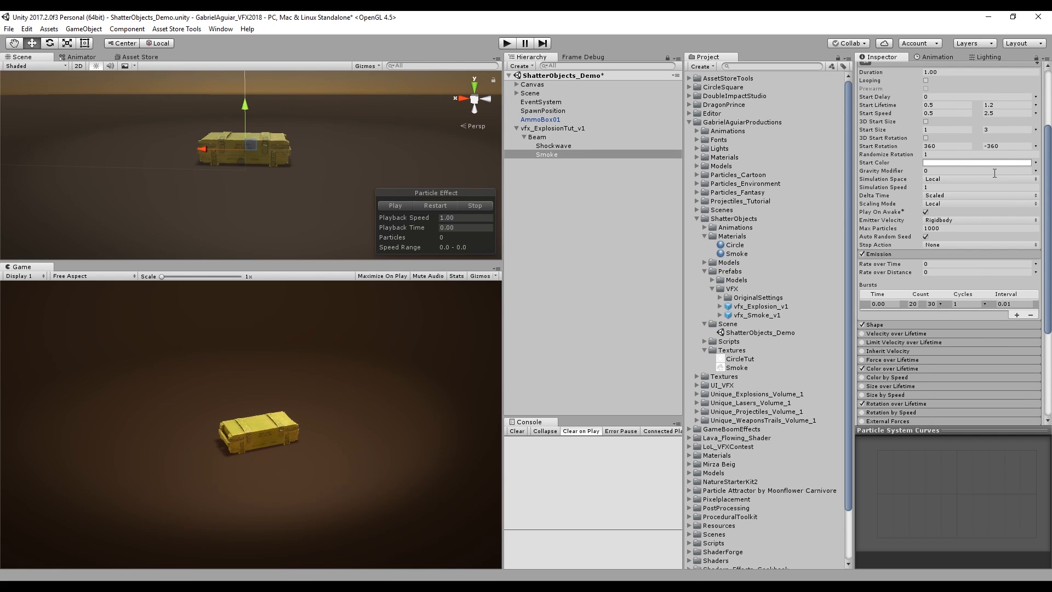
click(1035, 163)
click(964, 192)
click(987, 163)
click(445, 263)
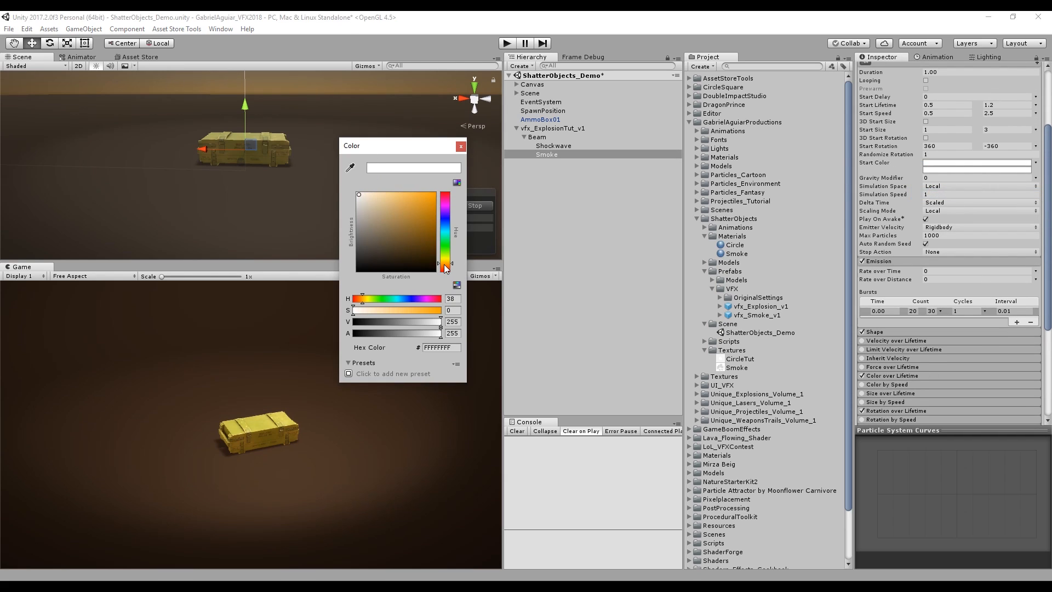
click(404, 194)
click(379, 332)
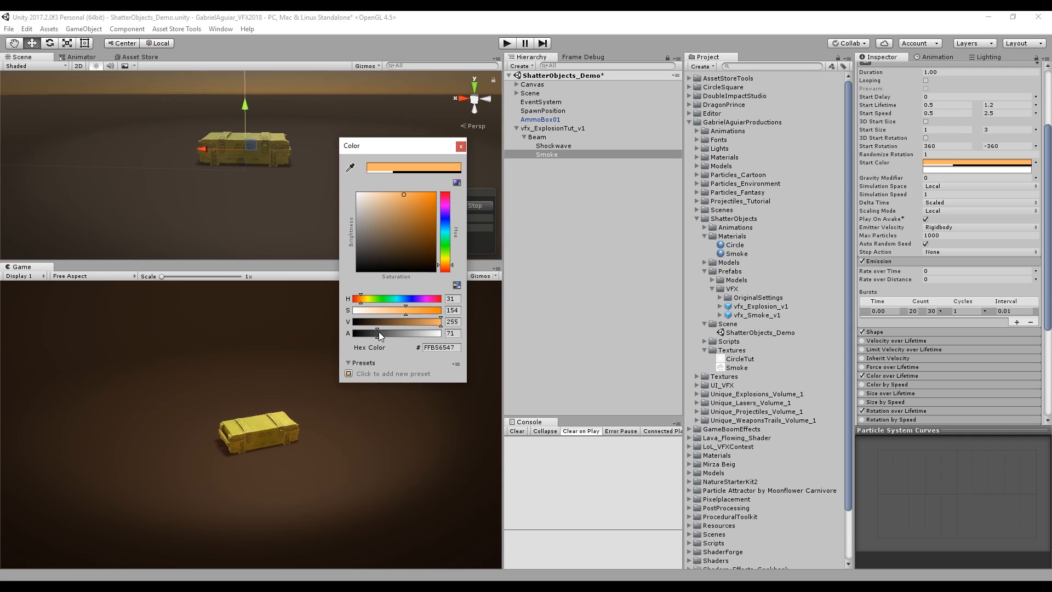
Copy the first start color to the second, then change the second to reddish orange FF8265 with alpha 141
right_click(957, 164)
click(951, 174)
right_click(948, 169)
click(950, 192)
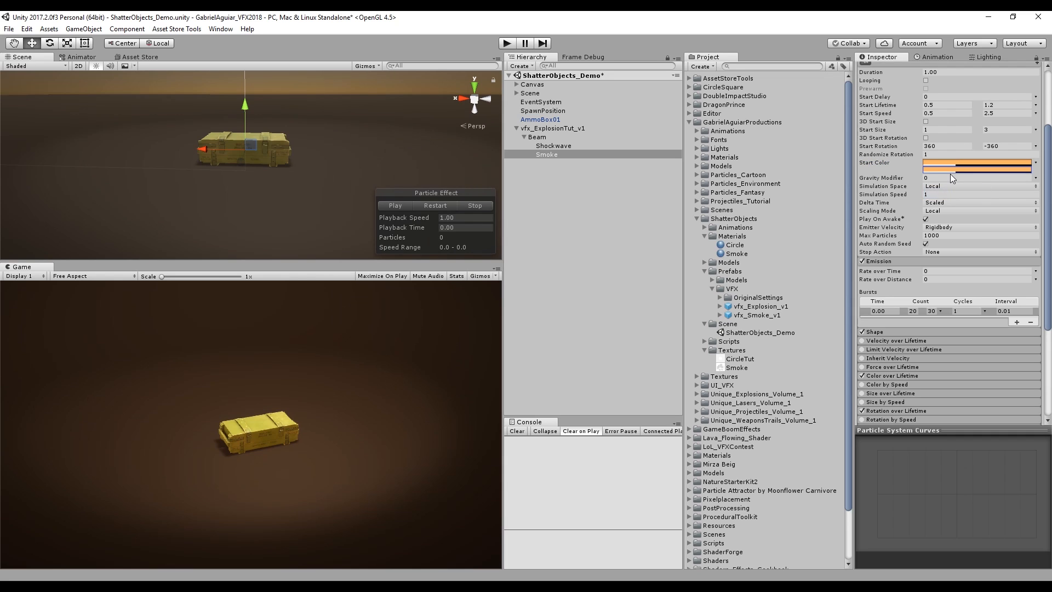
click(949, 170)
click(404, 333)
click(445, 268)
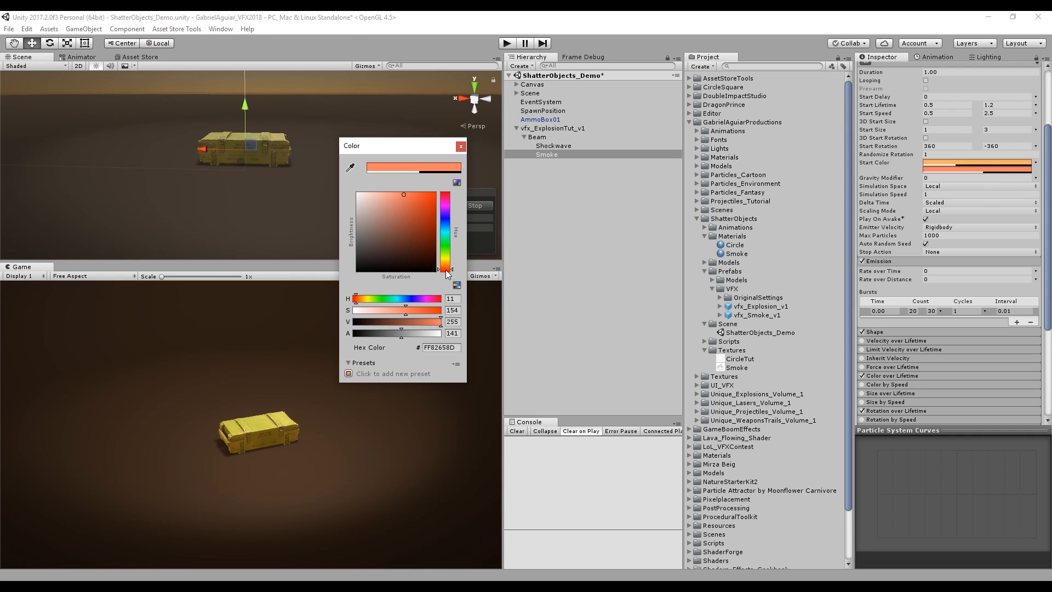
click(461, 146)
Replay the Smoke effect several times to examine its look around the ammo box
click(444, 205)
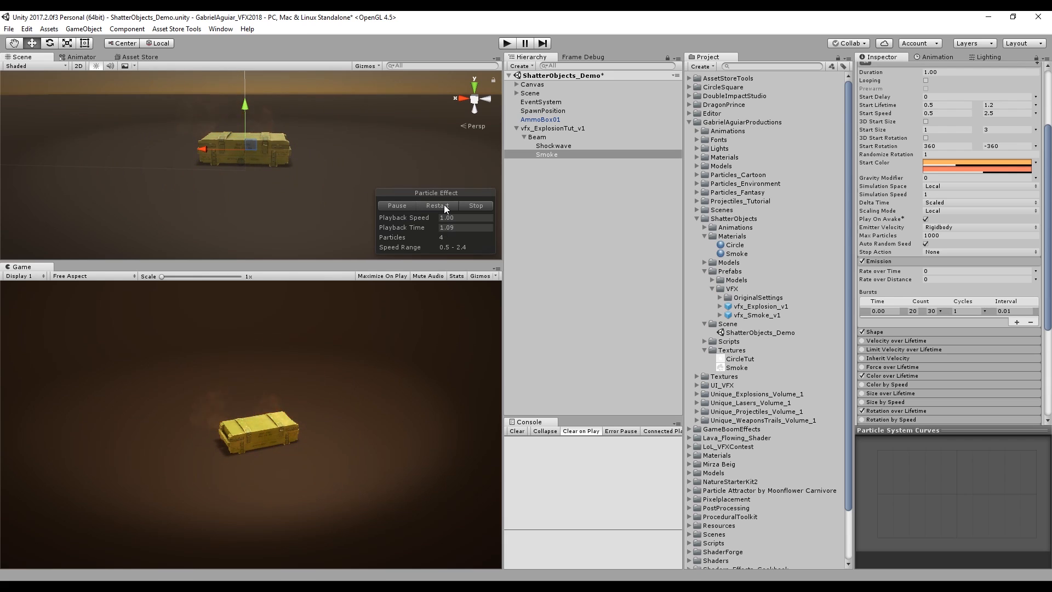
click(444, 205)
click(443, 205)
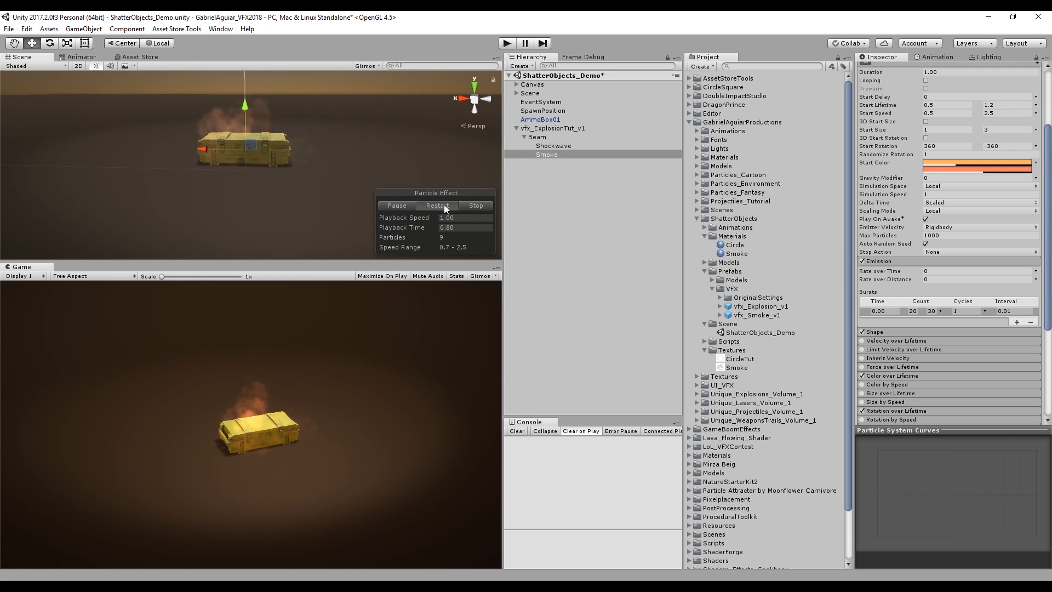
click(444, 205)
click(443, 206)
click(444, 205)
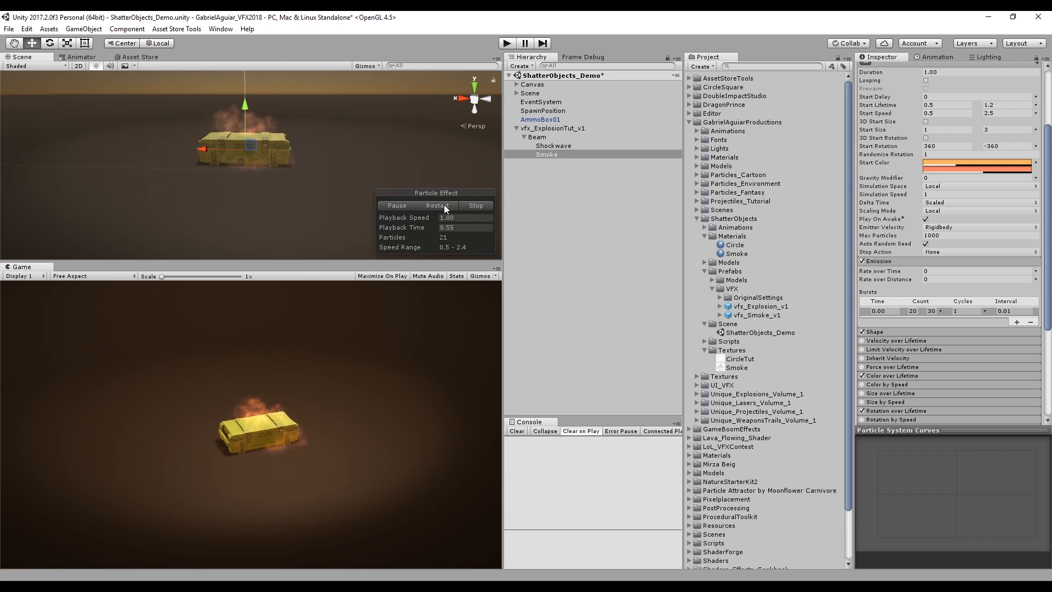
click(444, 205)
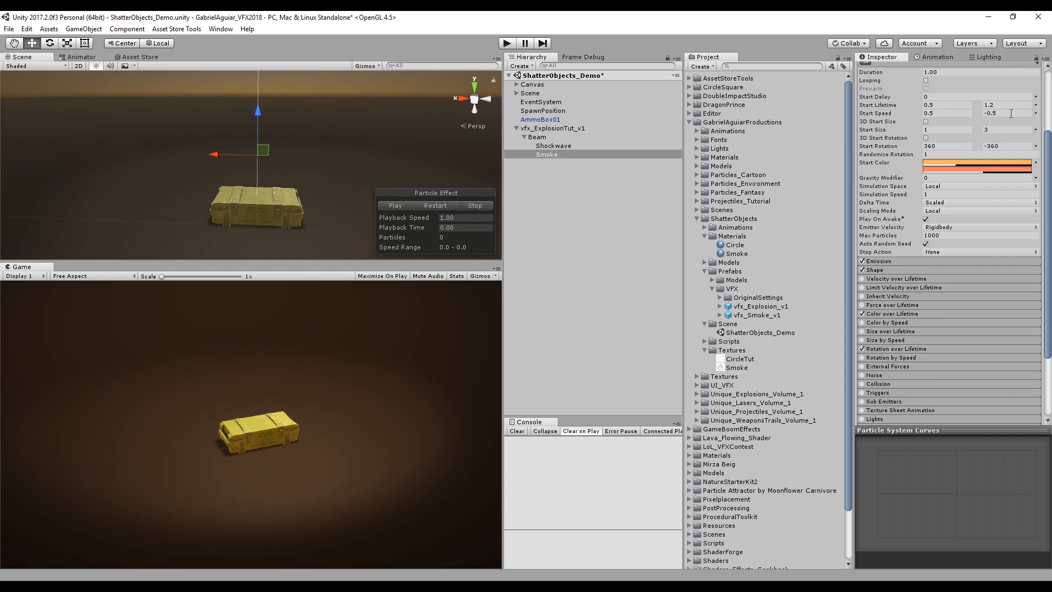
Set Smoke's upper start speed to 1.5 and replay the effect
click(1011, 113)
text(1)
click(438, 203)
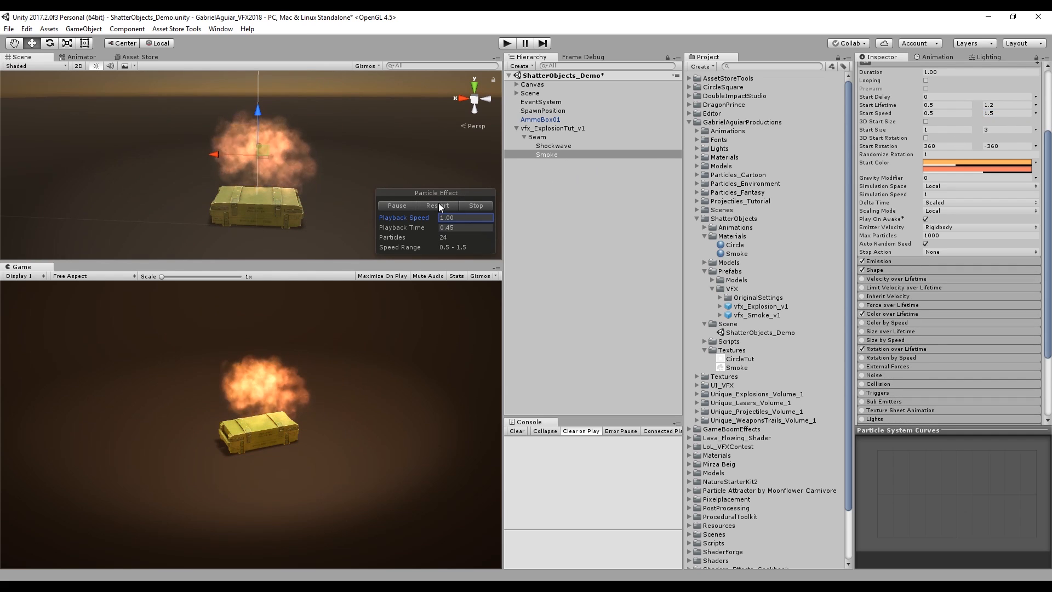
click(437, 204)
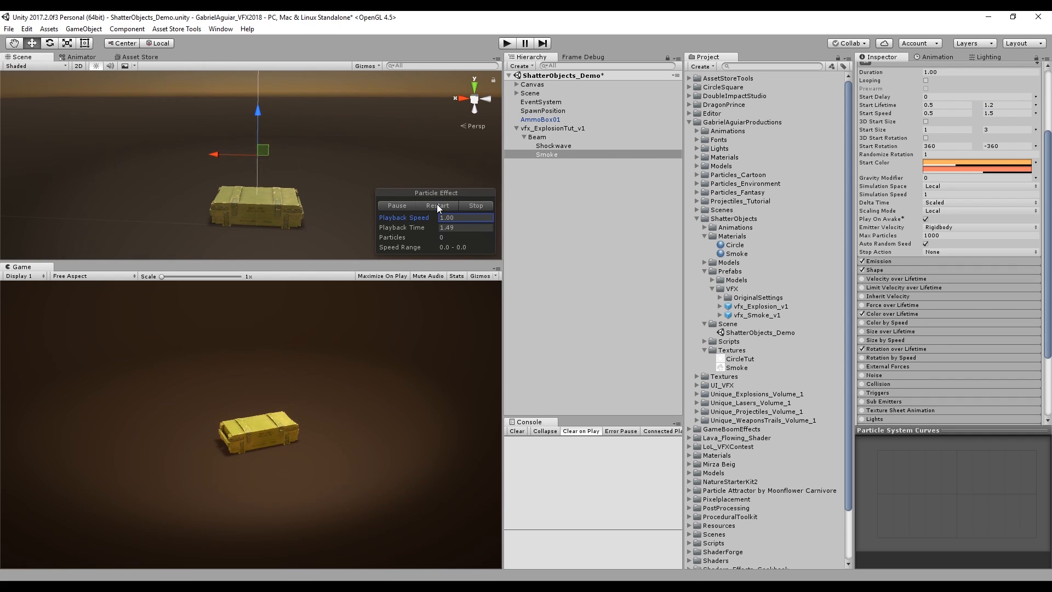
click(436, 204)
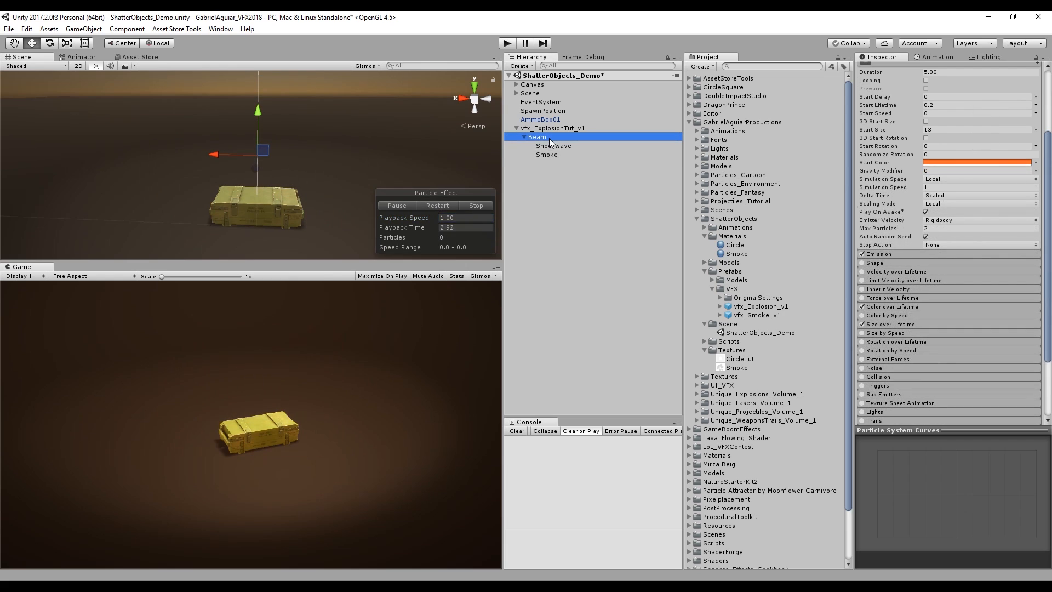
Duplicate Beam as a child of Beam, without its nested objects, and name the copy Particles
click(550, 163)
drag(549, 163, 538, 137)
click(541, 163)
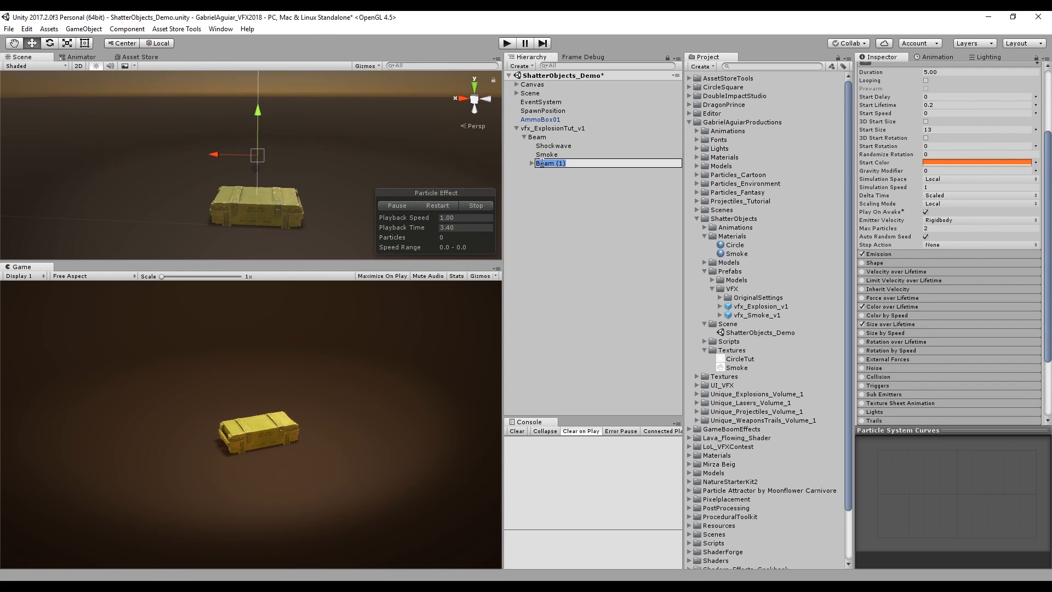
text(Particles)
key(Return)
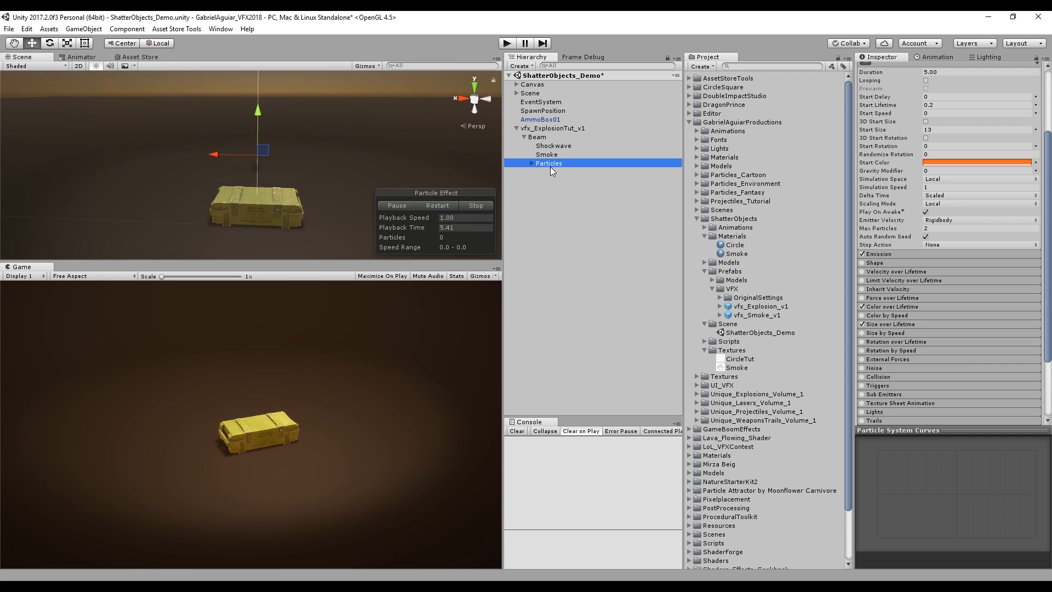
click(538, 164)
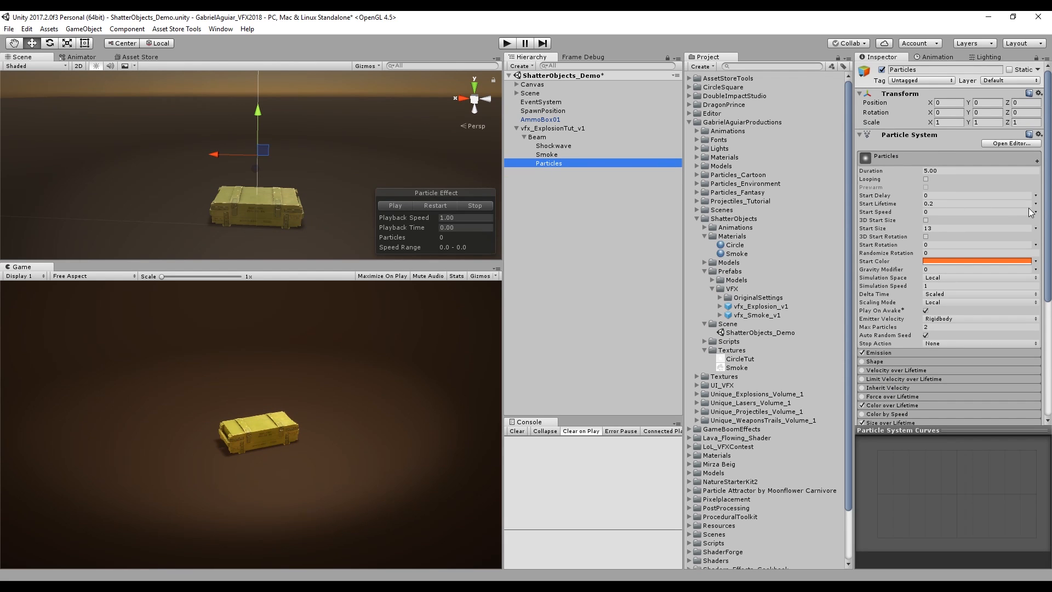
Set the start lifetime of Particles to random between two constants, 0.5 and 1.2
click(1035, 204)
click(1013, 235)
click(951, 203)
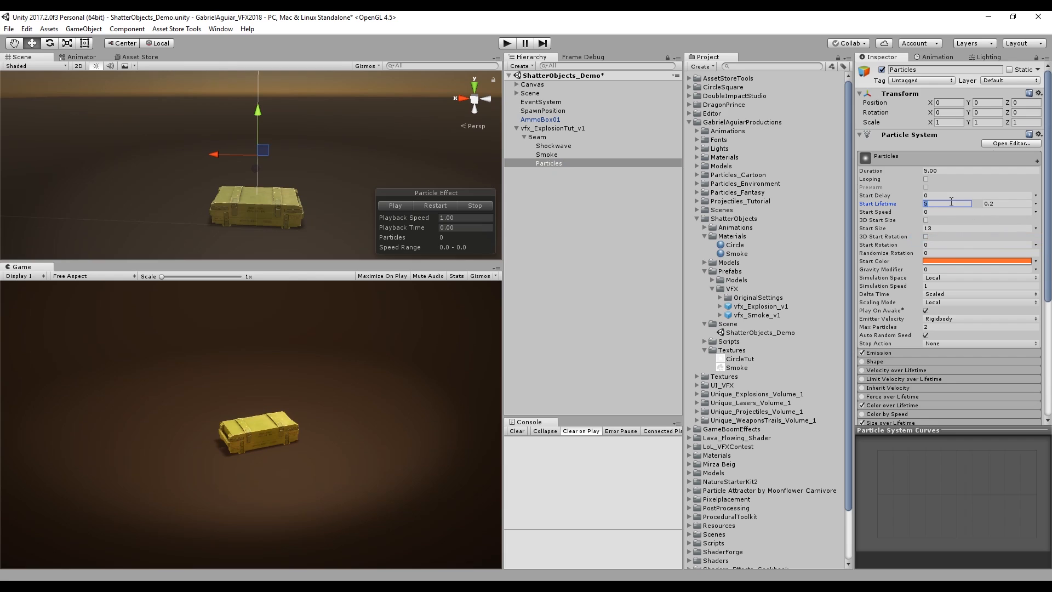
text(.5)
click(986, 203)
text(1)
Set the start speed of Particles to random between two constants, 0.5 and 8
click(1035, 211)
click(1019, 243)
click(962, 212)
text(.)
click(991, 211)
text(8)
Set the start size of Particles to random between two constants, 0.05 and 0.3
click(1035, 230)
click(986, 260)
click(950, 228)
text(.05)
click(994, 228)
text(0.3)
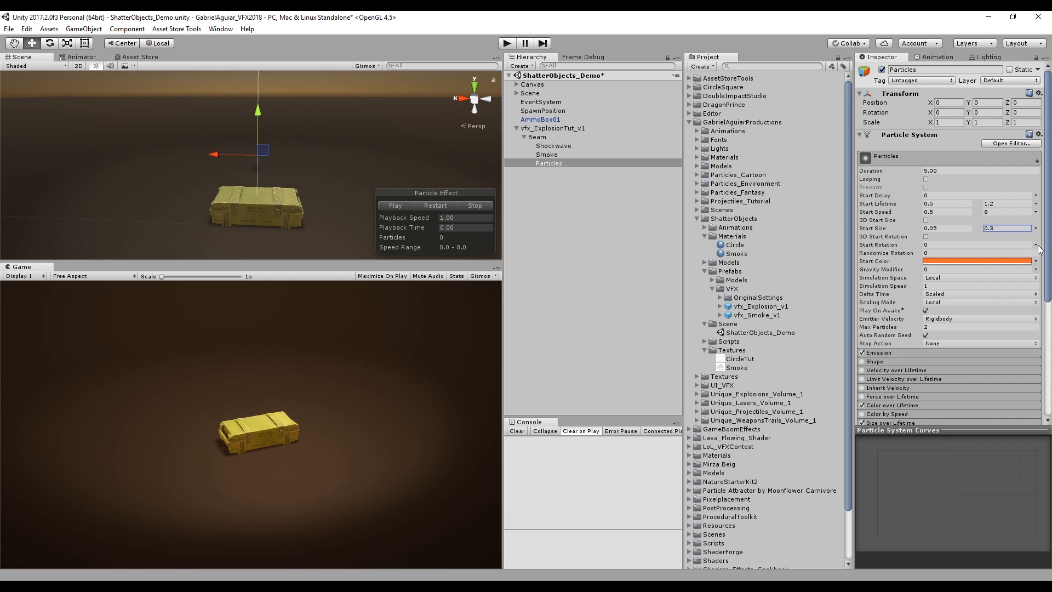
Set the start color of Particles to random between two colors, with light orange FFAF5AFF as the second color
scroll(1012, 276, down, 3)
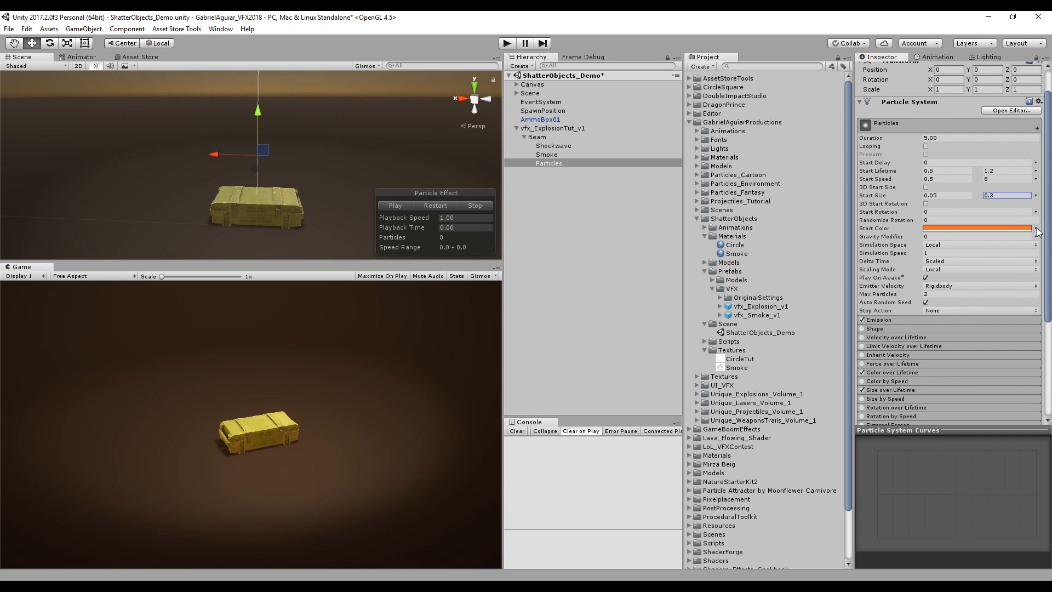
click(1035, 229)
click(1007, 253)
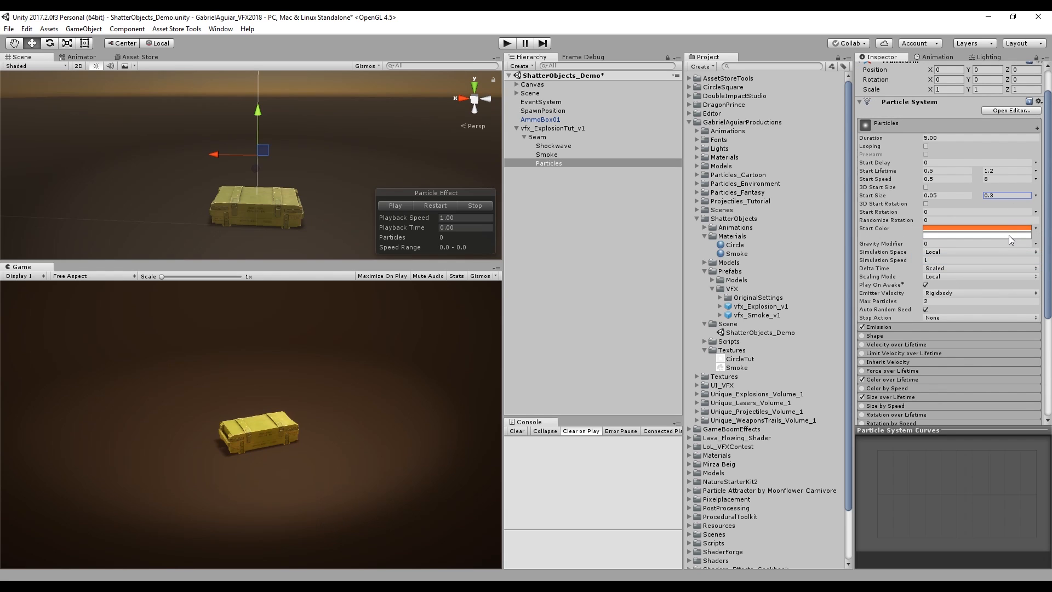
click(1008, 235)
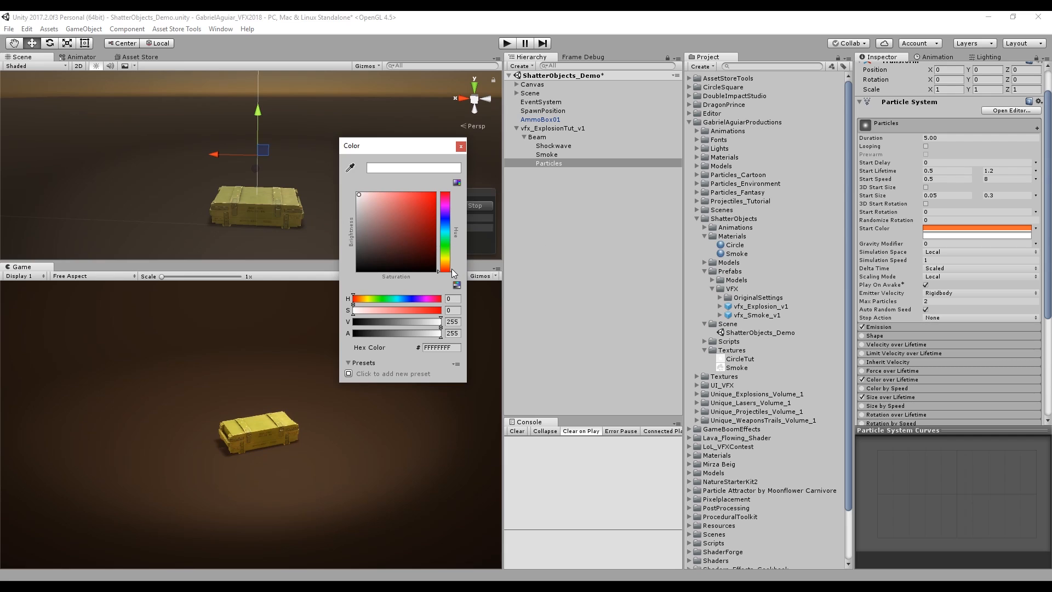
drag(445, 269, 445, 265)
click(411, 194)
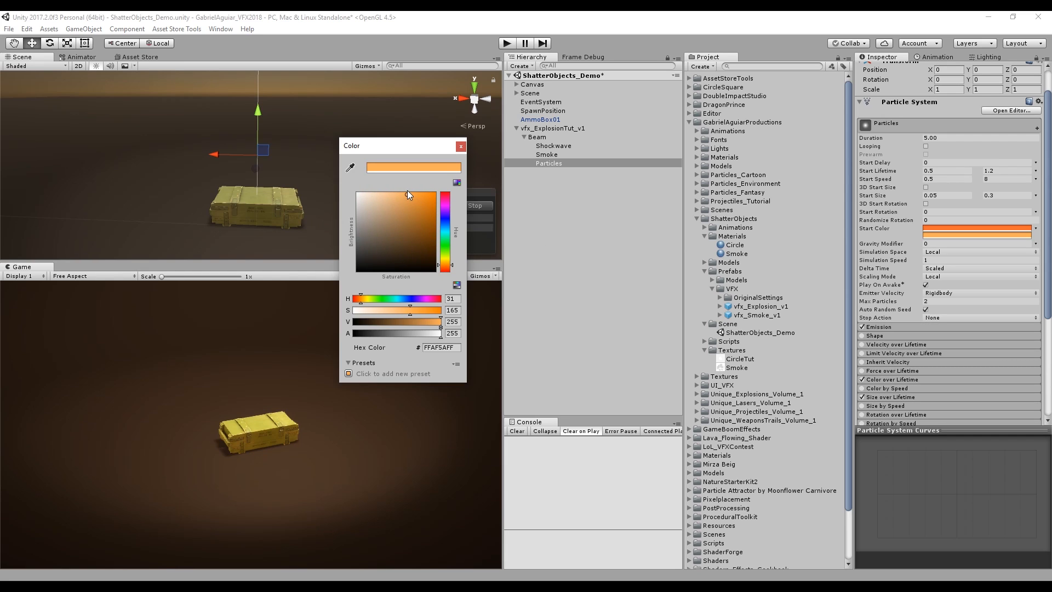
click(461, 146)
Set the emission burst count of Particles to random between two constants, 20 and 30
scroll(931, 269, down, 3)
click(879, 261)
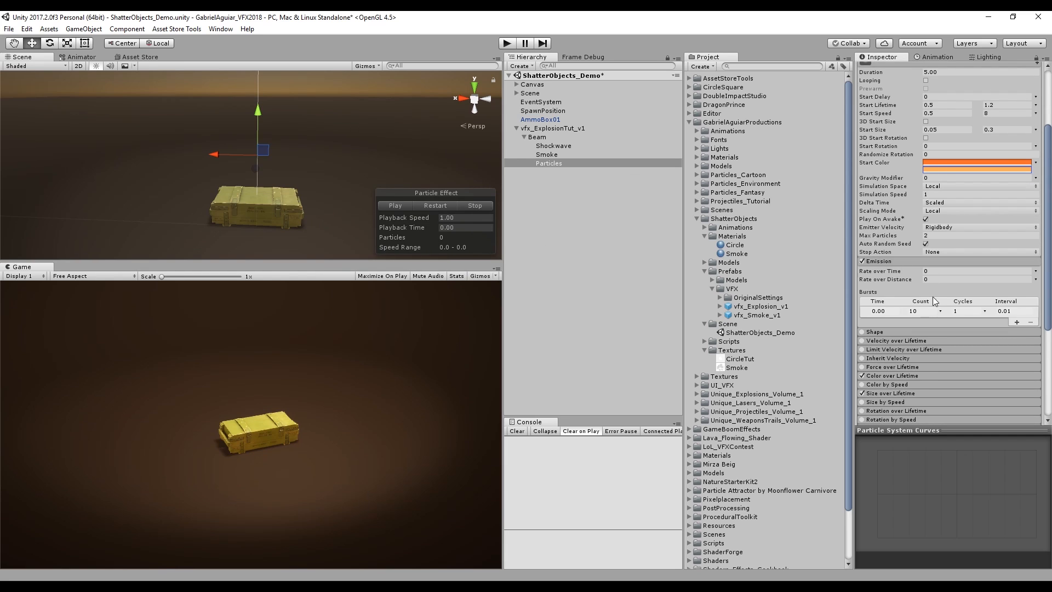
click(940, 313)
click(931, 347)
click(913, 311)
text(20)
click(931, 311)
text(30)
Enable the Shape module of Particles and set its shape to Sphere
scroll(918, 296, down, 3)
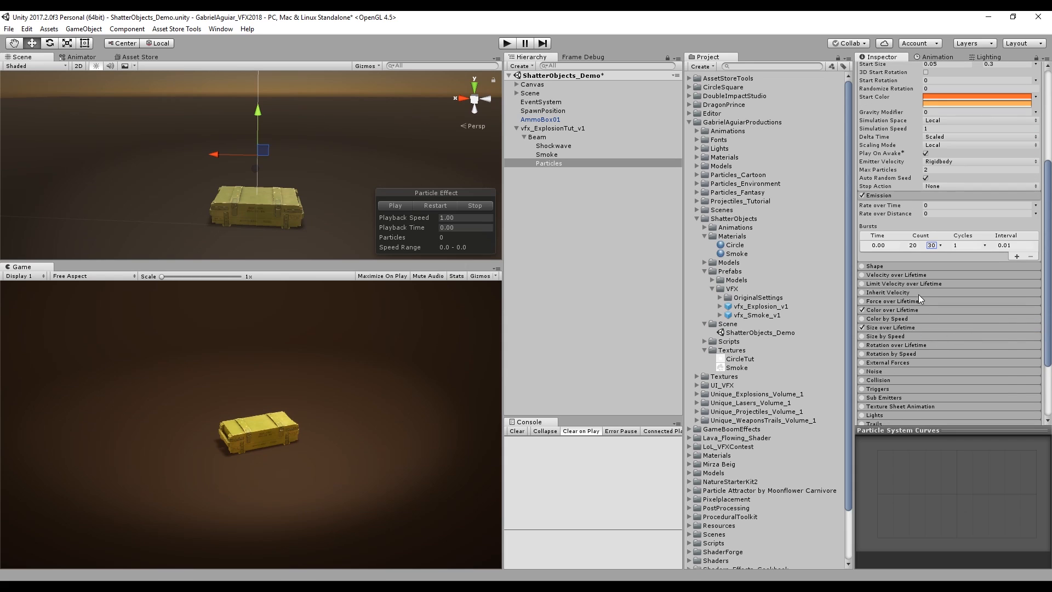
click(873, 267)
click(942, 276)
click(973, 286)
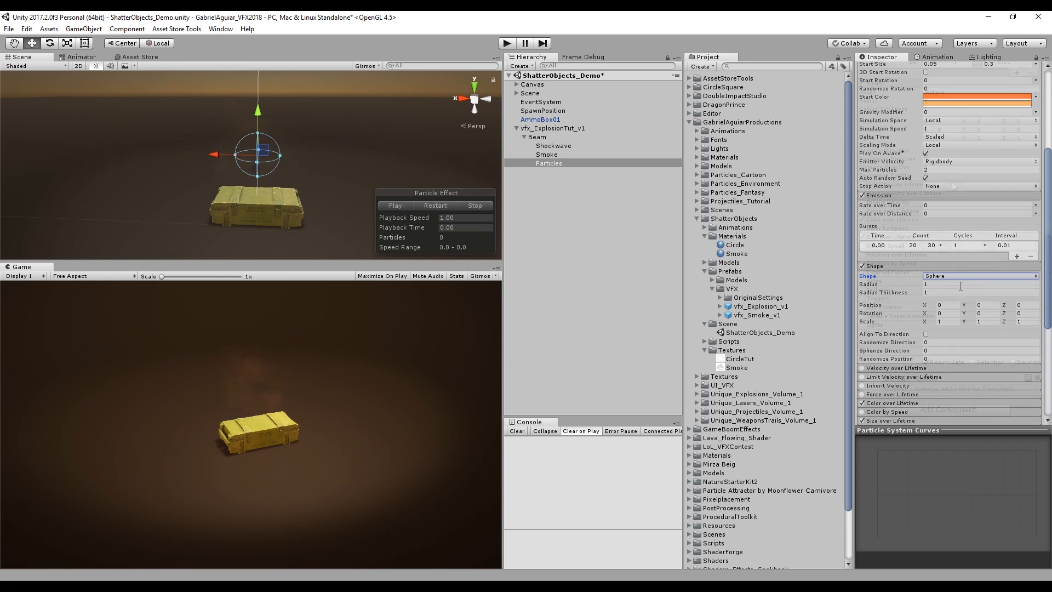
Set the max particles of Particles to 50 and replay the effect preview
click(946, 183)
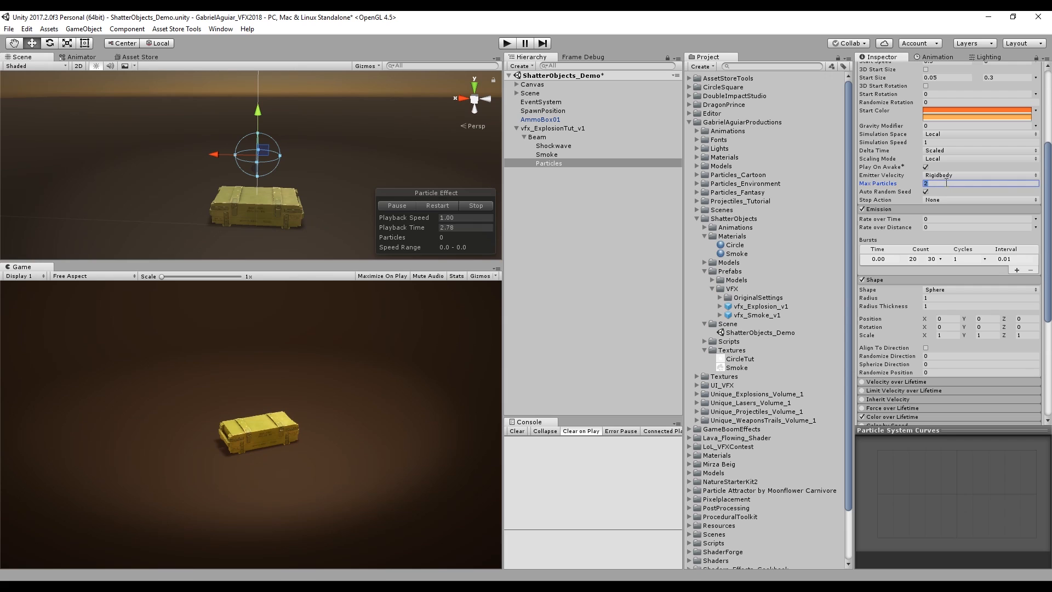
text(50)
click(436, 208)
click(436, 208)
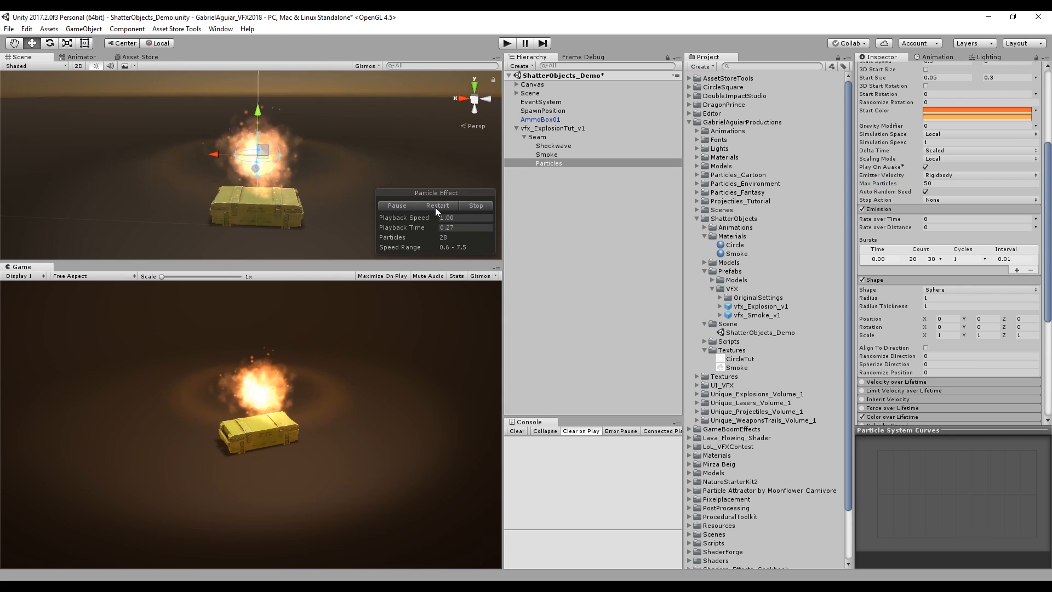
click(436, 206)
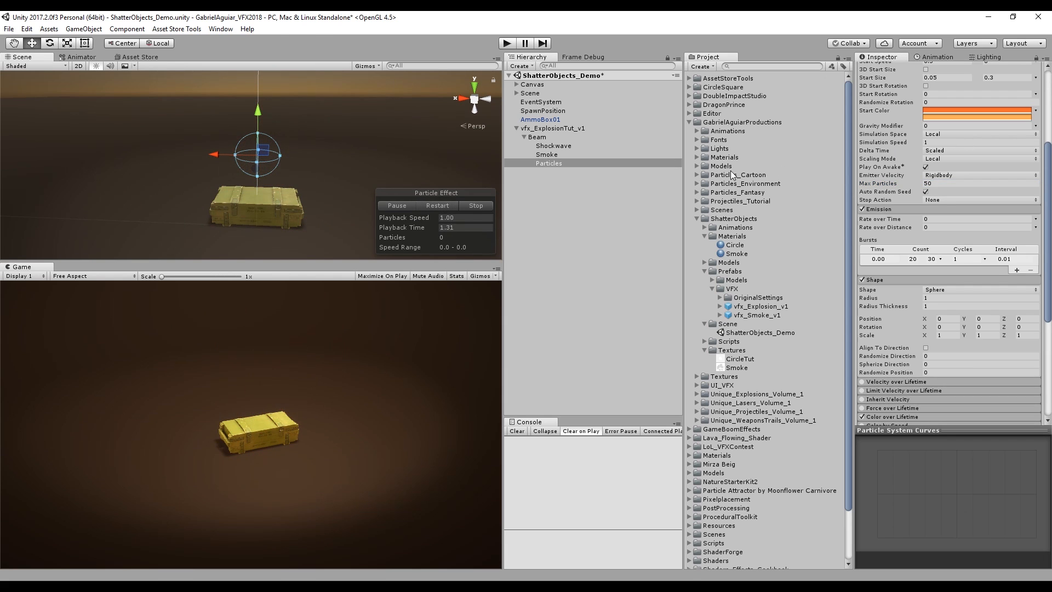
click(446, 203)
Set the upper start speed of Particles to 15 and its gravity modifier to 1, replaying the preview
scroll(952, 248, up, 3)
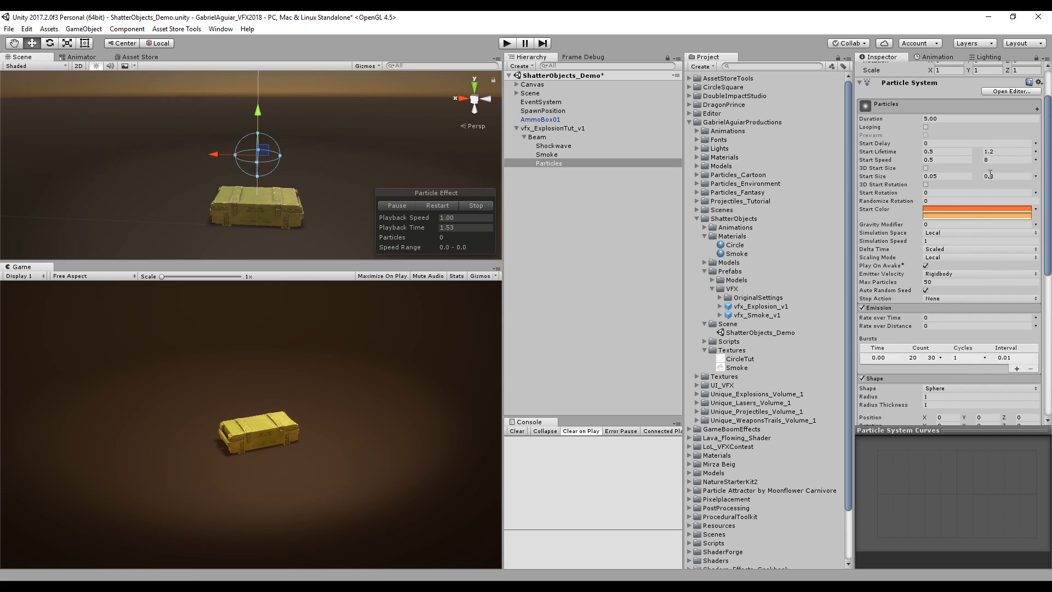
click(999, 160)
click(934, 224)
text(1)
click(432, 203)
click(438, 202)
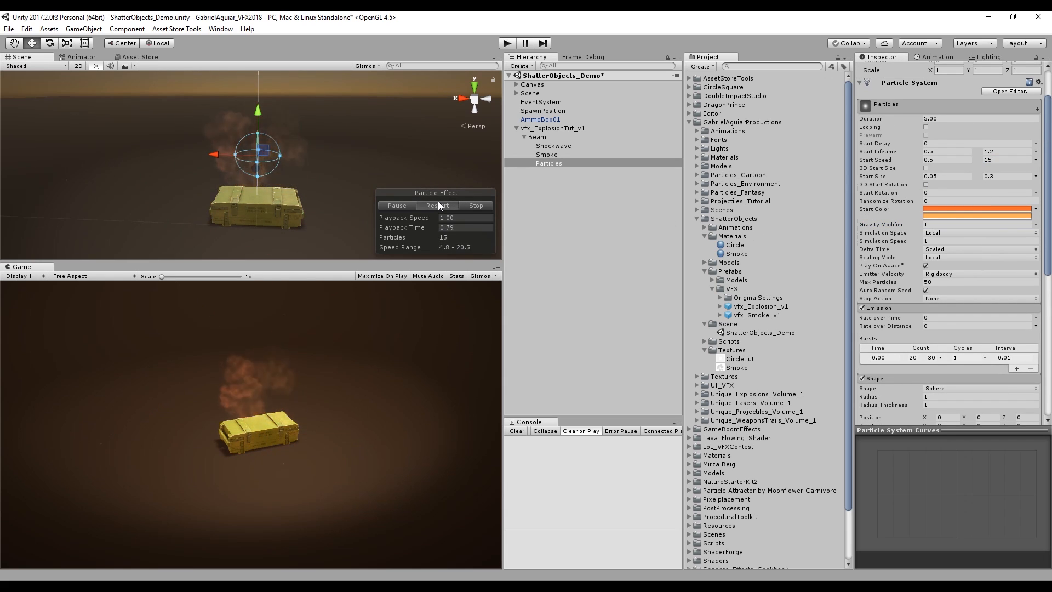
click(438, 205)
Set the start size range of Particles to 0.1 and 0.5, and replay the effect preview
click(1006, 176)
text(0.5)
click(947, 176)
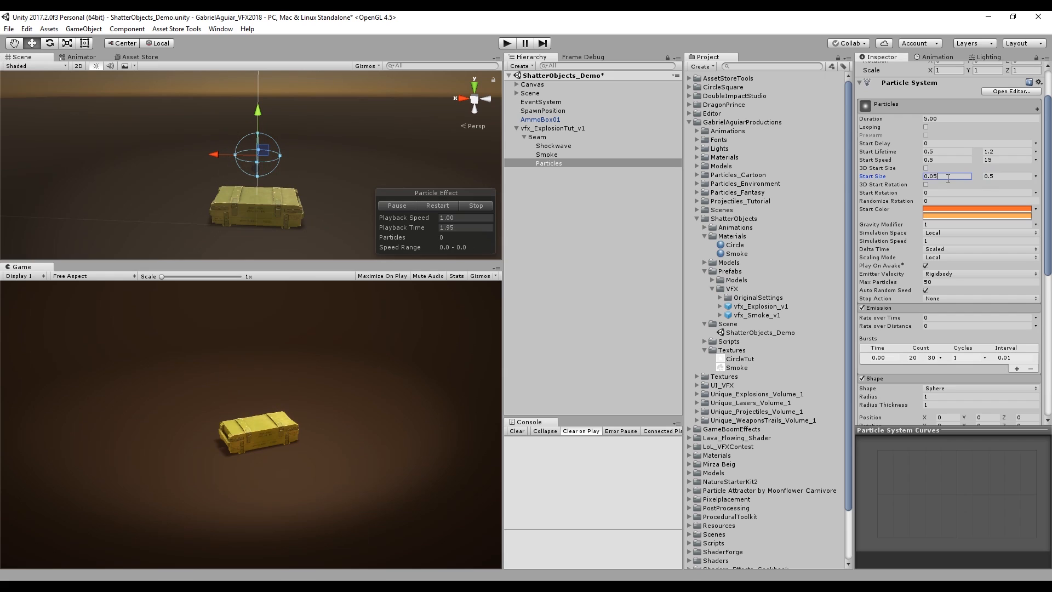
key(ctrl+a)
text(.1)
click(441, 203)
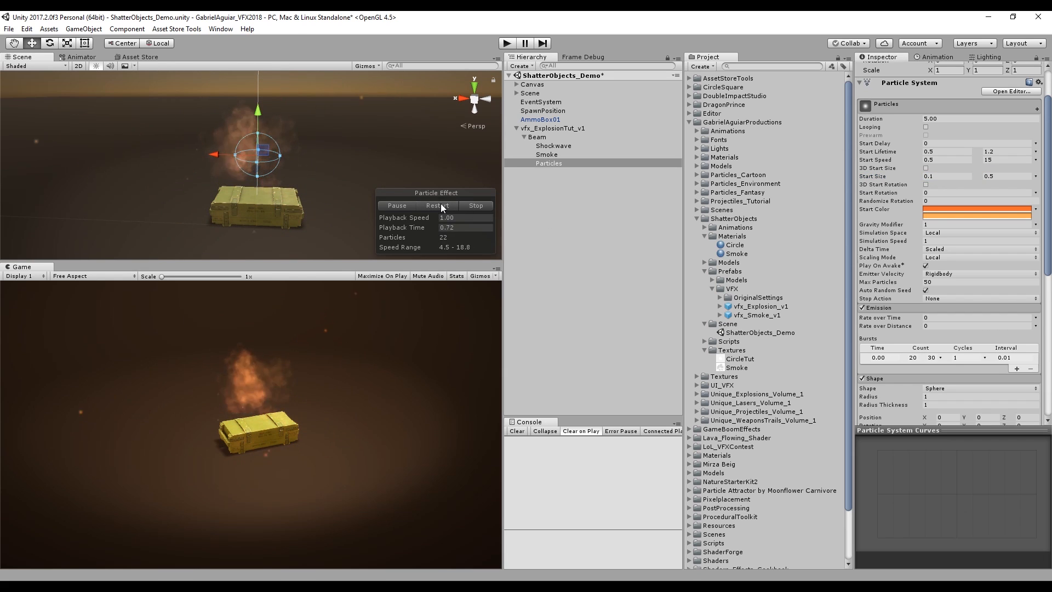
click(440, 204)
click(440, 205)
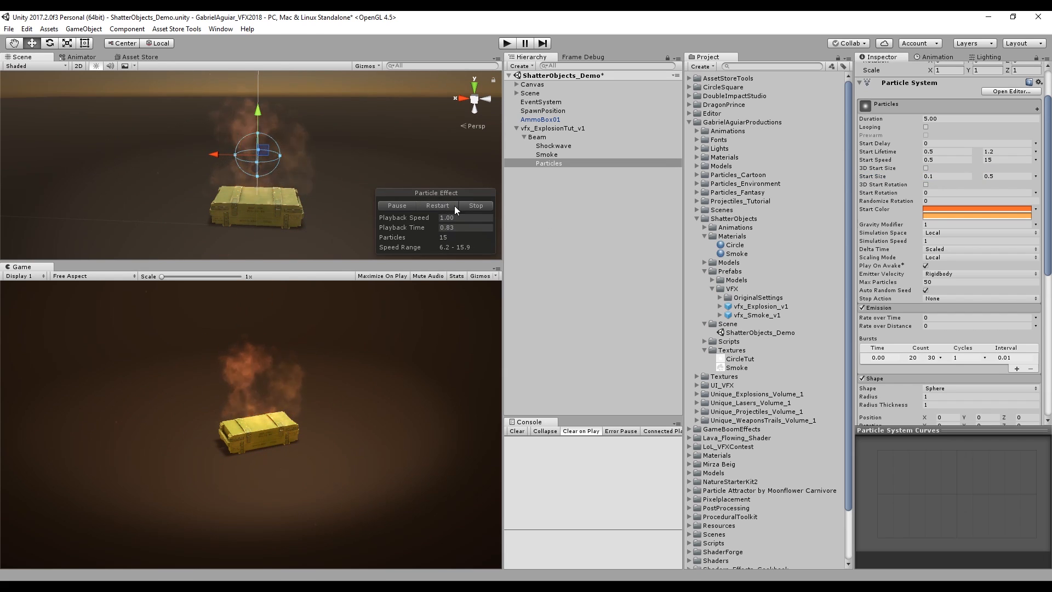
click(438, 206)
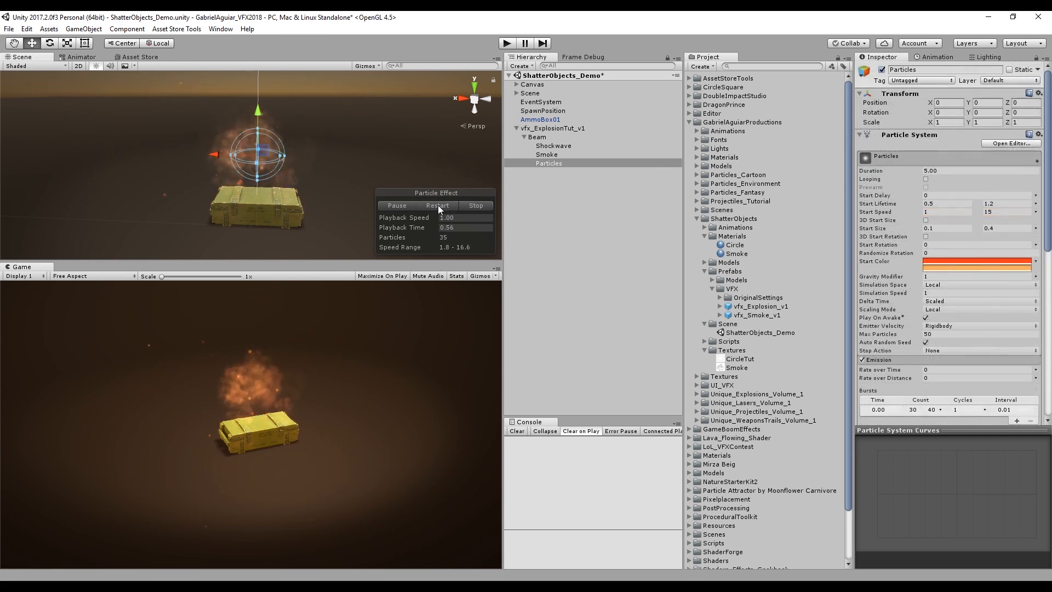
Replay the explosion preview several times to check the scattered particles, and stop its playback
click(438, 205)
click(439, 205)
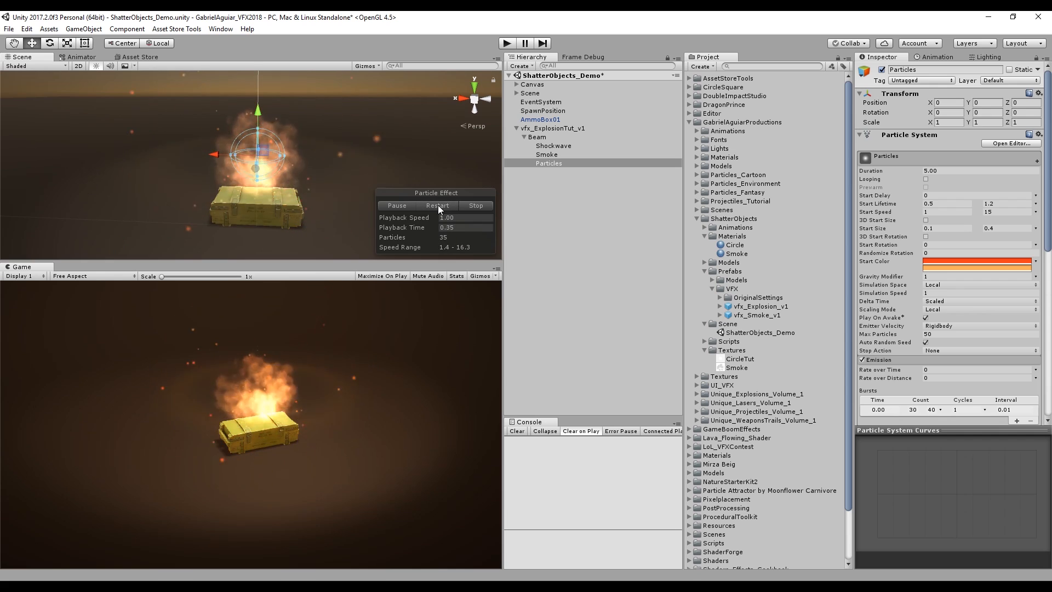
click(438, 205)
click(439, 205)
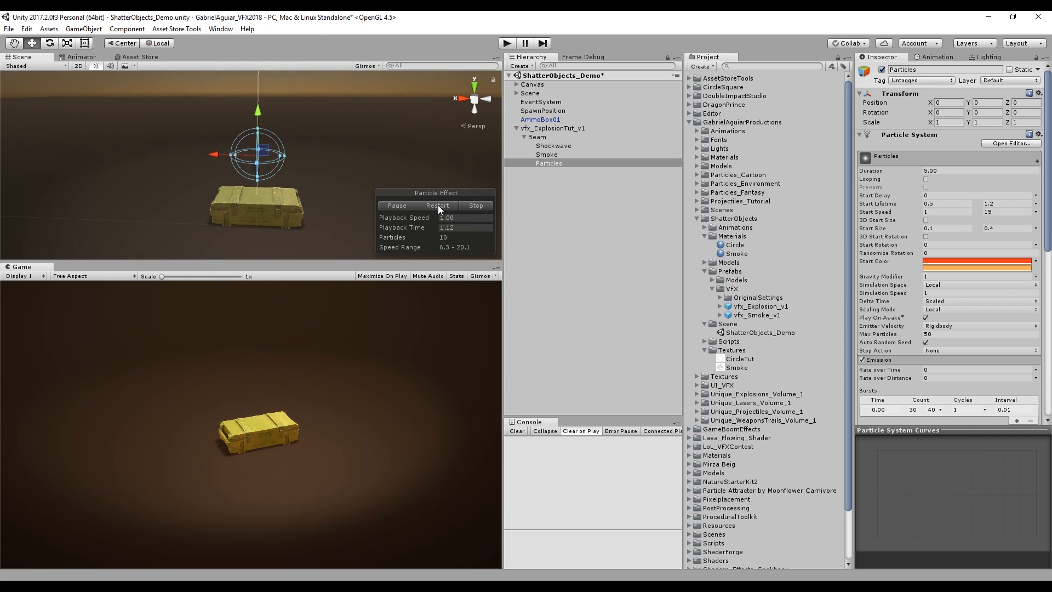
click(477, 204)
Save vfx_ExplosionTut_v1 as a prefab in the VFX folder and delete its instance from the scene
click(567, 128)
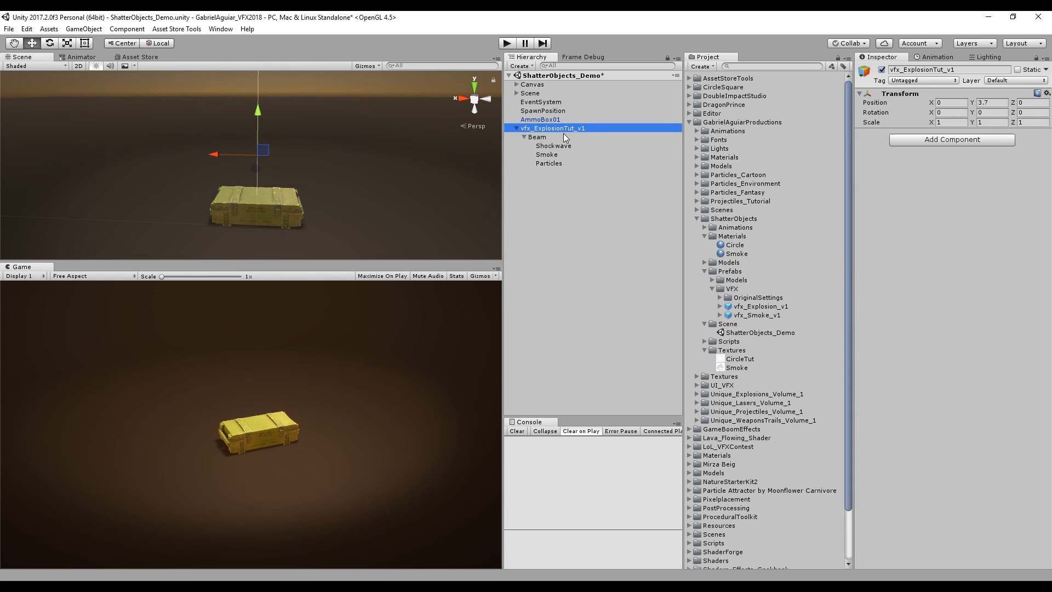
drag(566, 127, 725, 291)
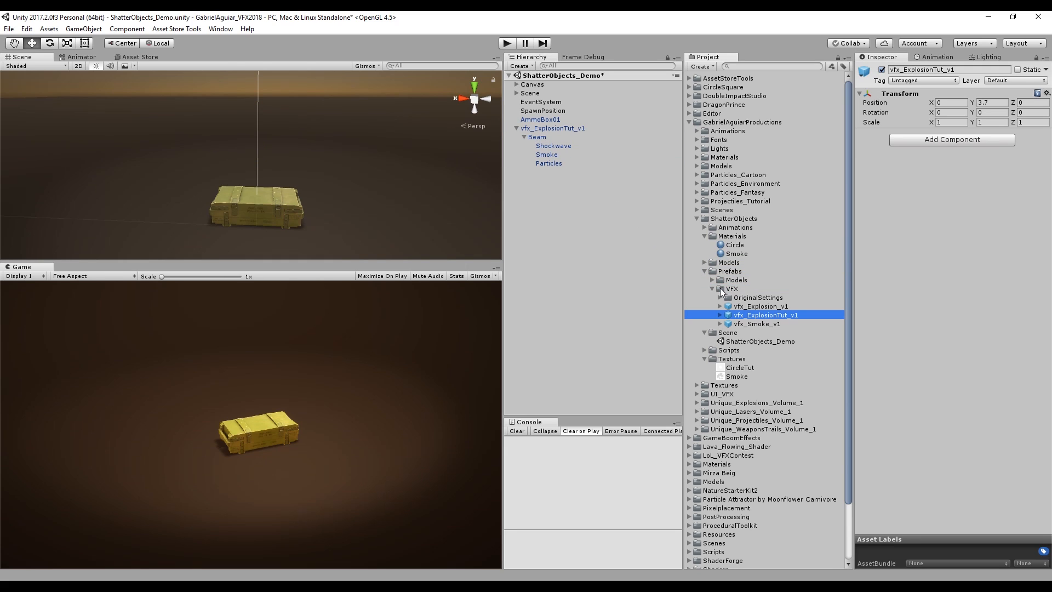
click(563, 128)
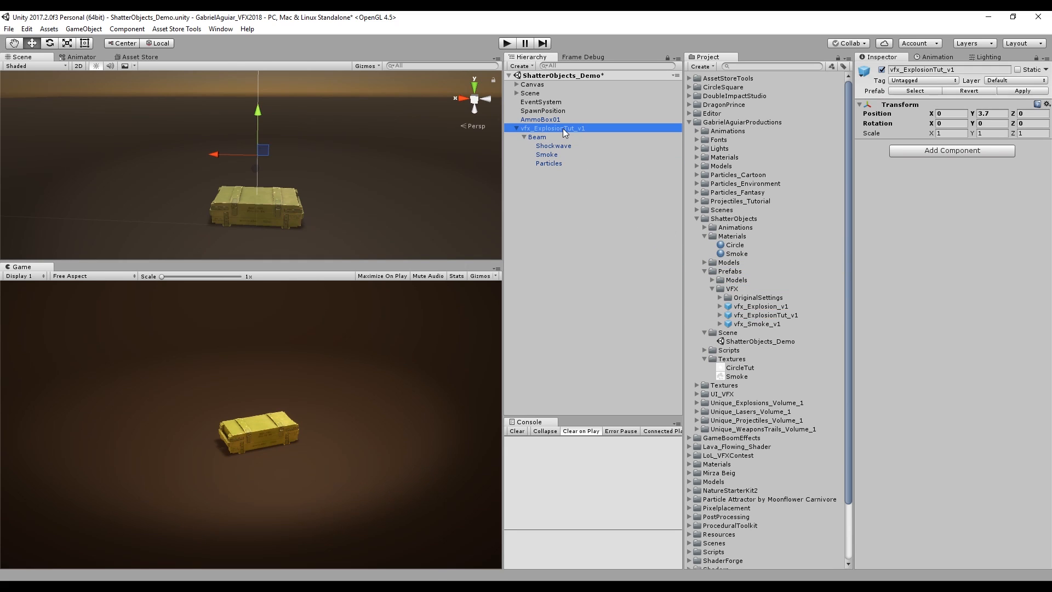
key(Delete)
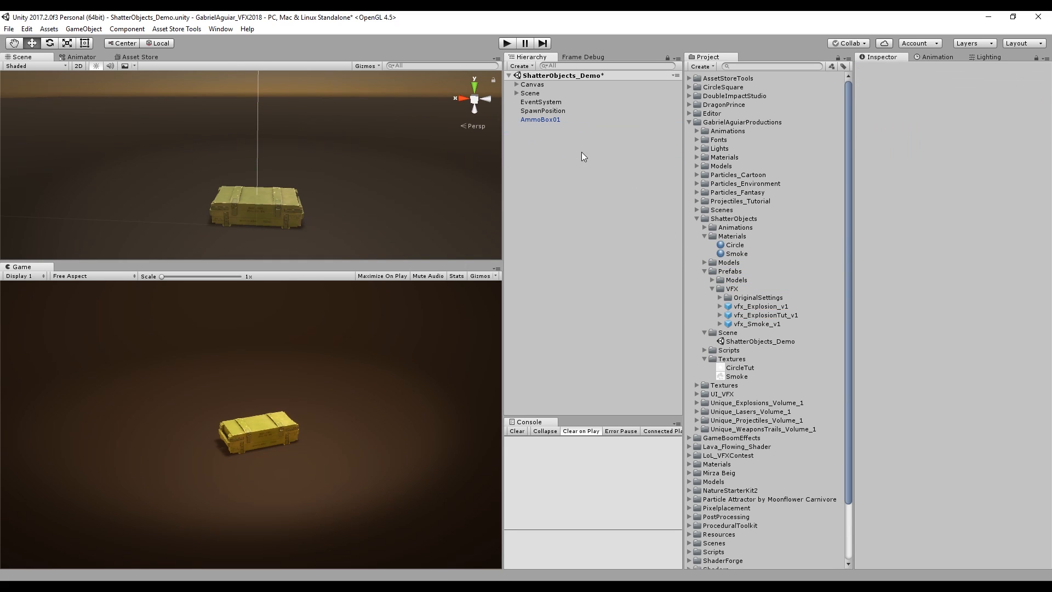
Switch to MonoDevelop and declare a public GameObject named explosion above destroyDelay in ExplodeTutScript
click(704, 358)
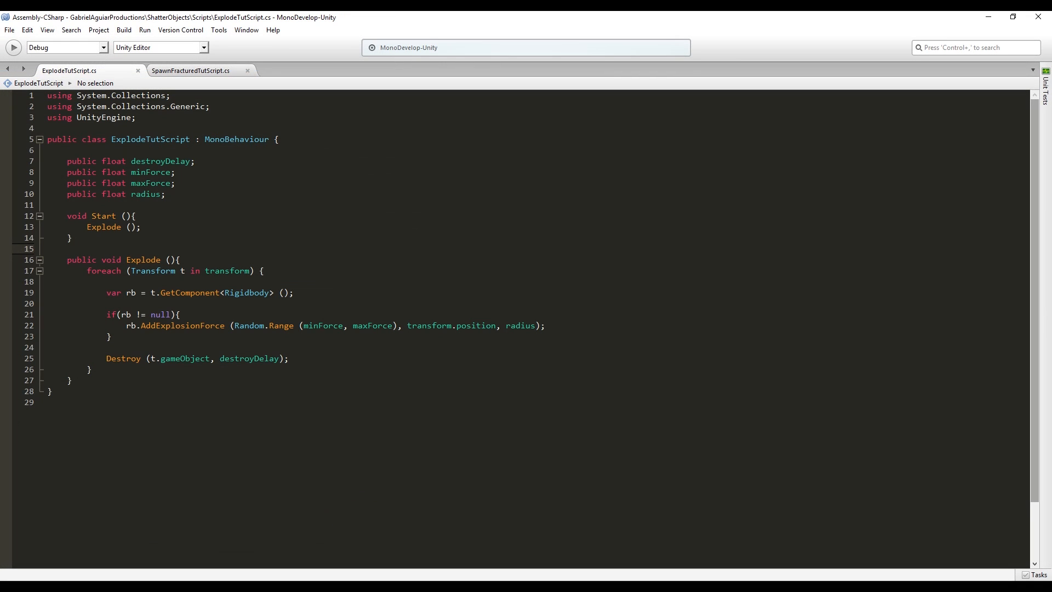
click(227, 147)
key(Return)
text(public )
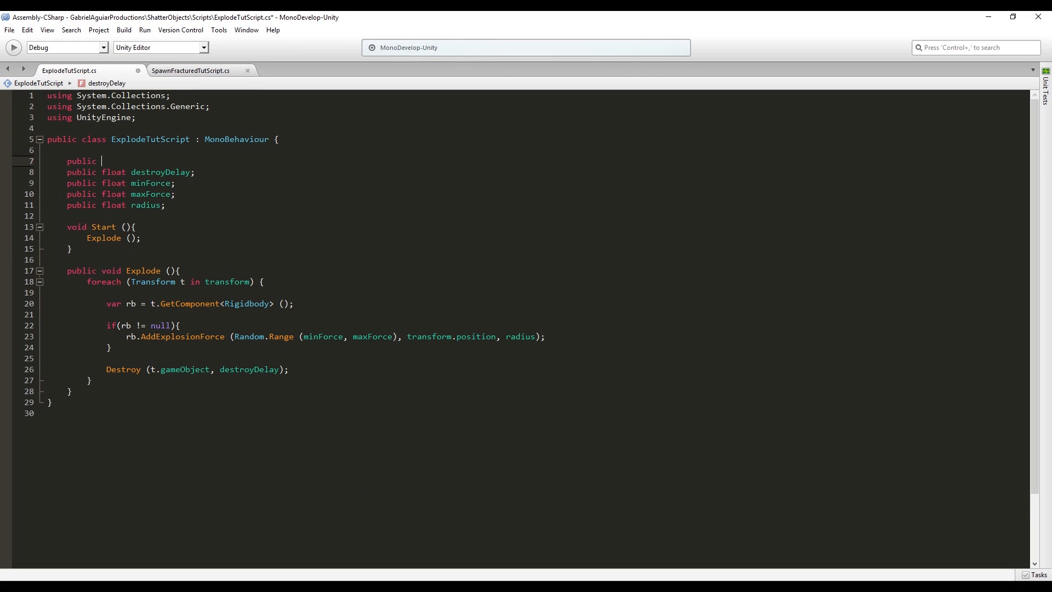
text(GameObject explosion;)
key(Return)
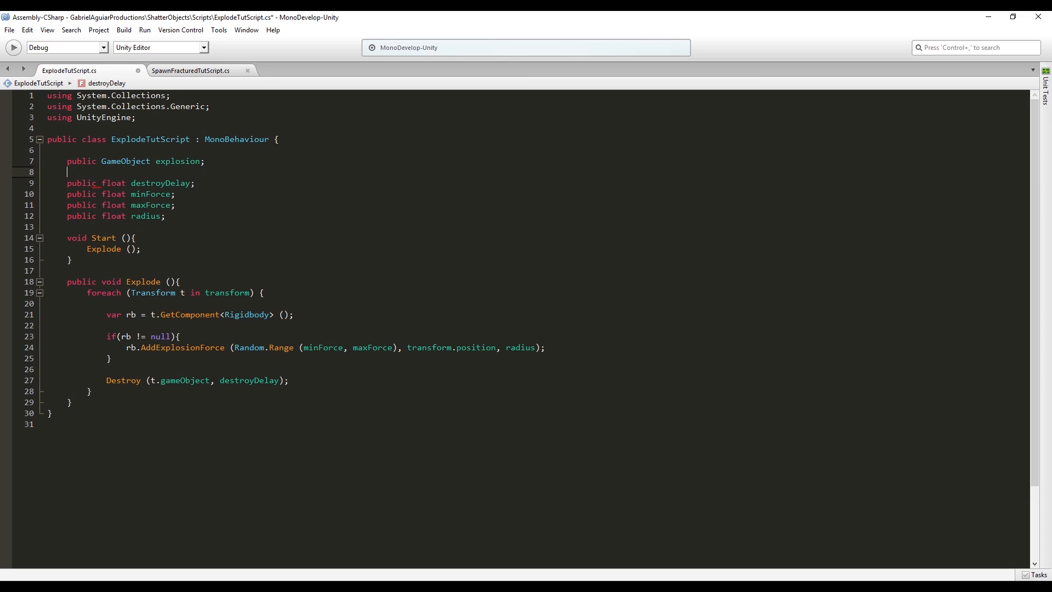
Declare a public Vector3 named explosionOffset below the explosion variable
text(public Vector3)
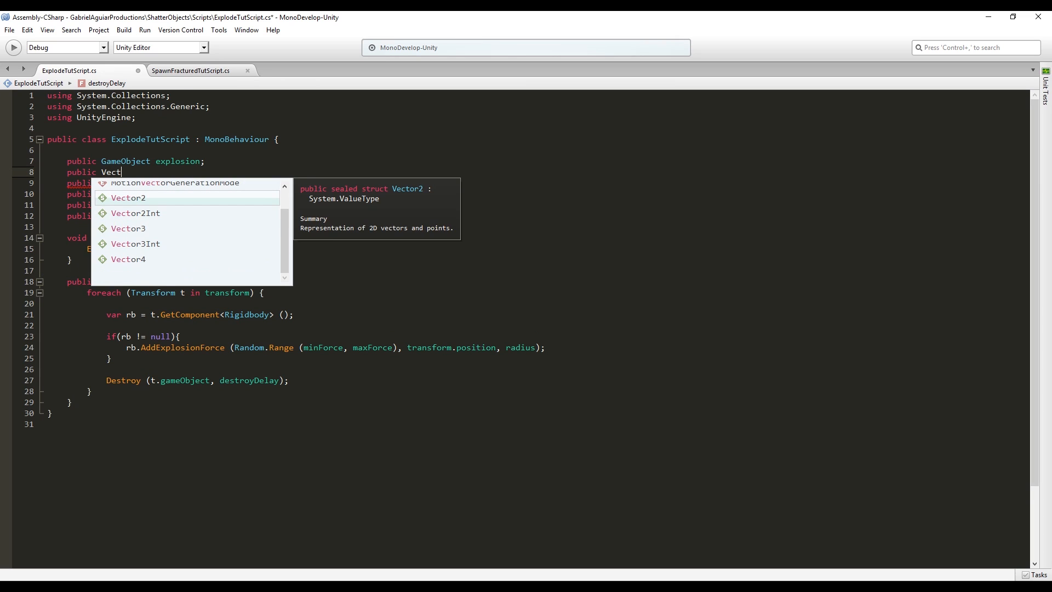
key(Return)
text(explosion)
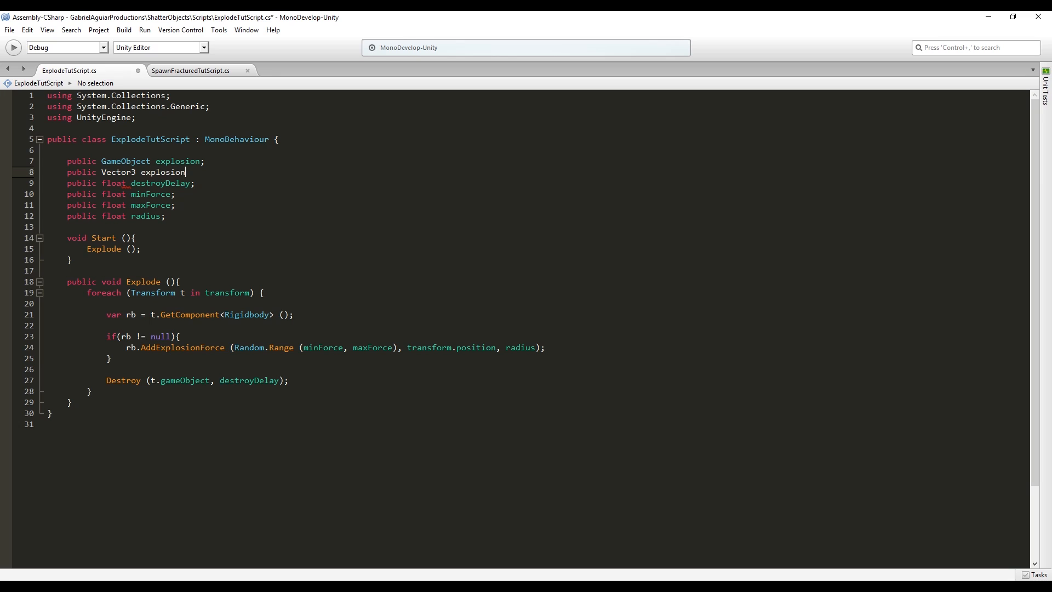
text(Offset;)
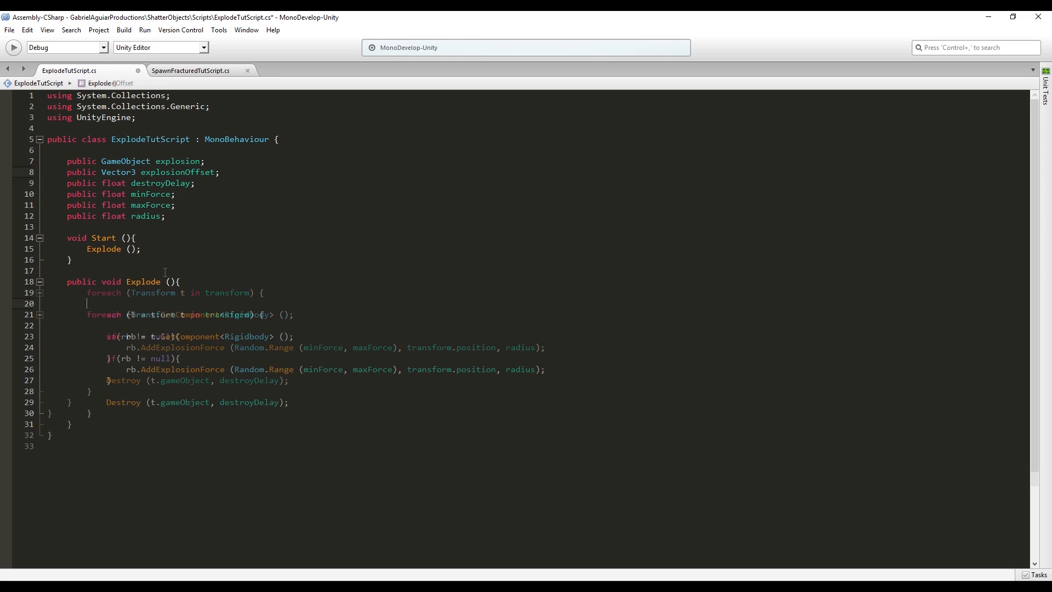
Add an if (explosion != null) block at the start of the Explode method, before the foreach loop
key(Up)
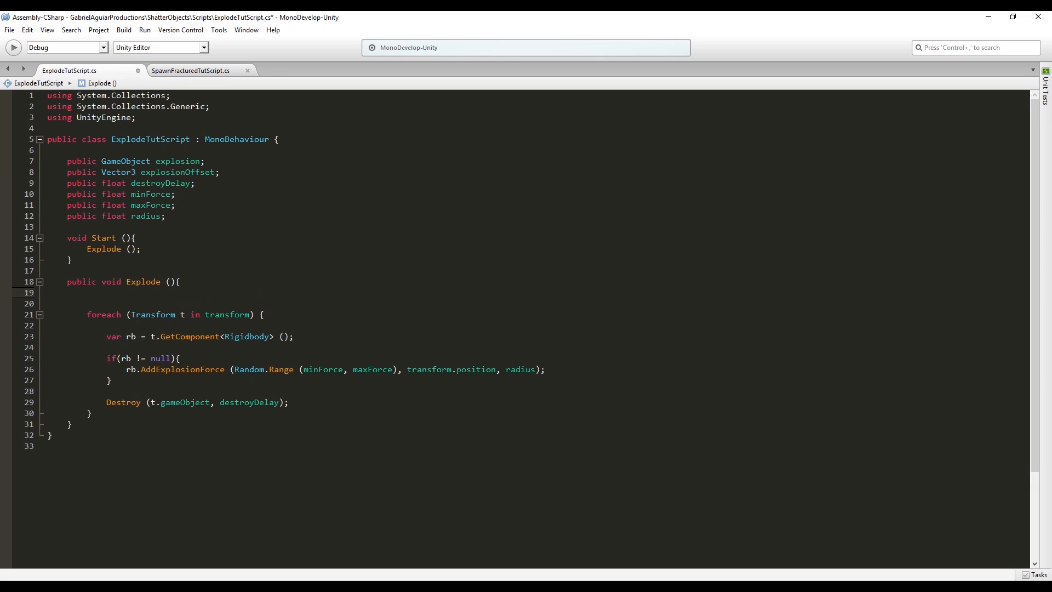
key(Return)
text(if (explosion)
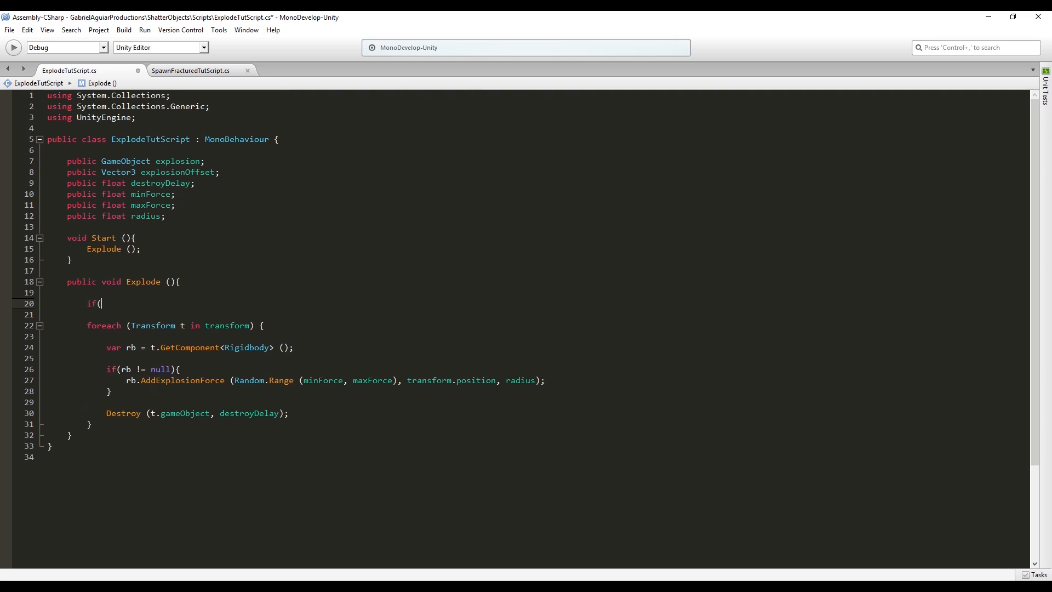
text( != null) {)
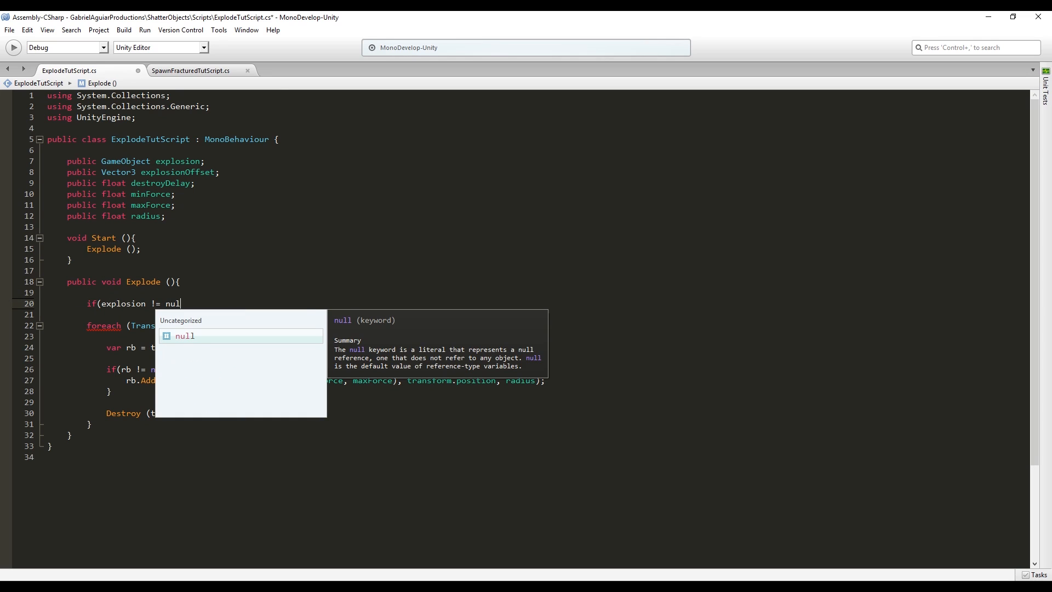
key(Return)
click(106, 314)
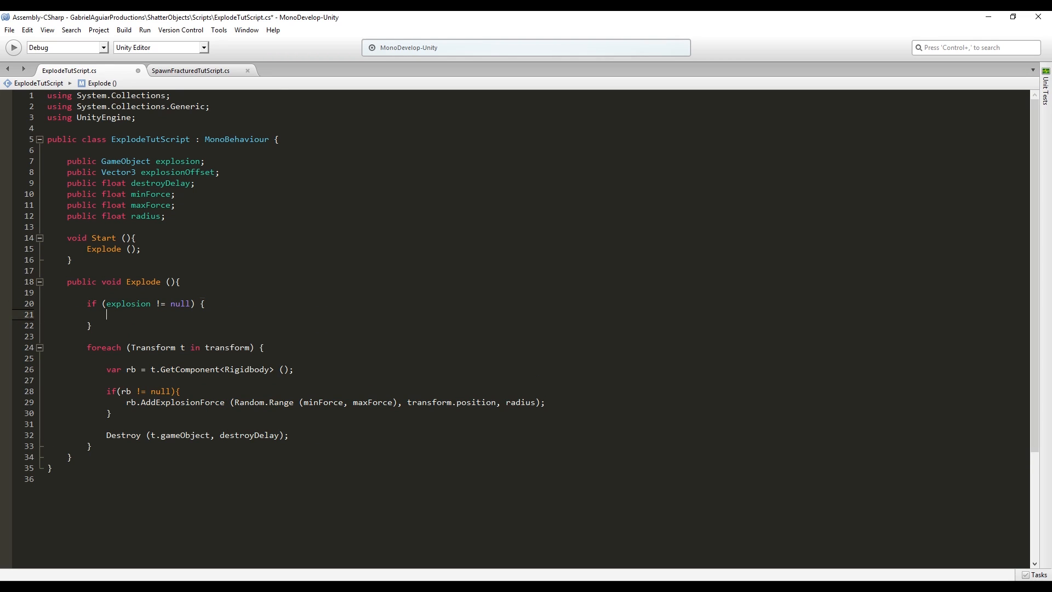
Inside the if block, declare GameObject explosionFX and assign it Instantiate (explosion, transform.position + explosionOffset) as GameObject
text(GameObject expl)
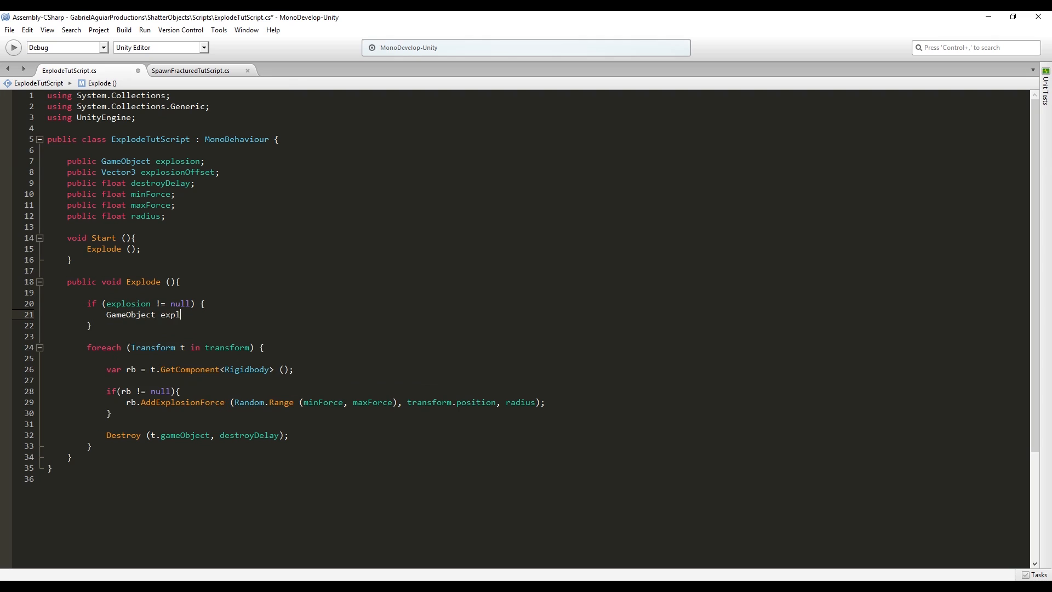
text(osionFX = Instantiate () as GameObject;)
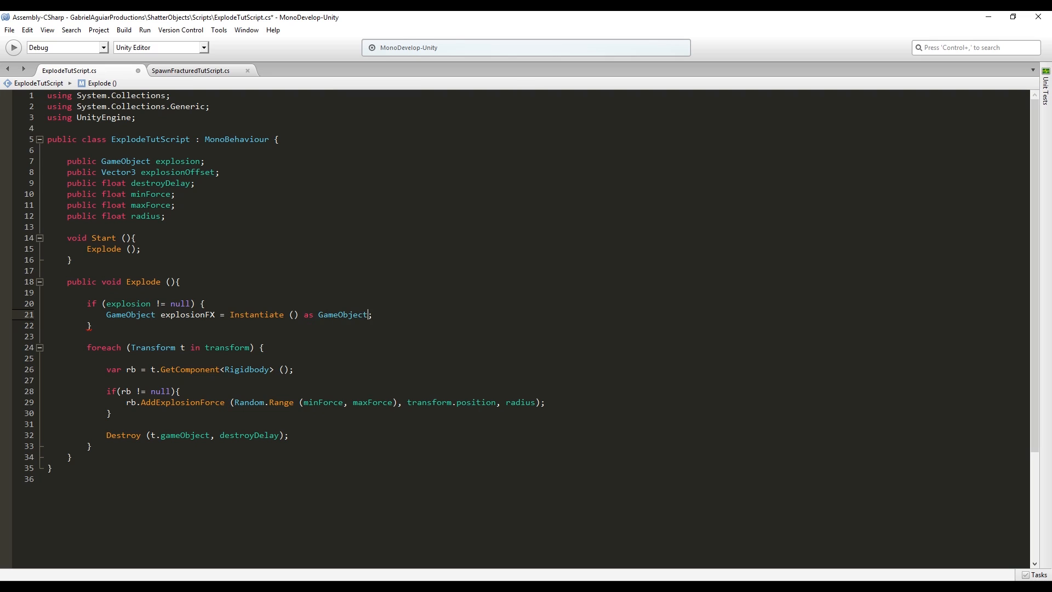
text(explo)
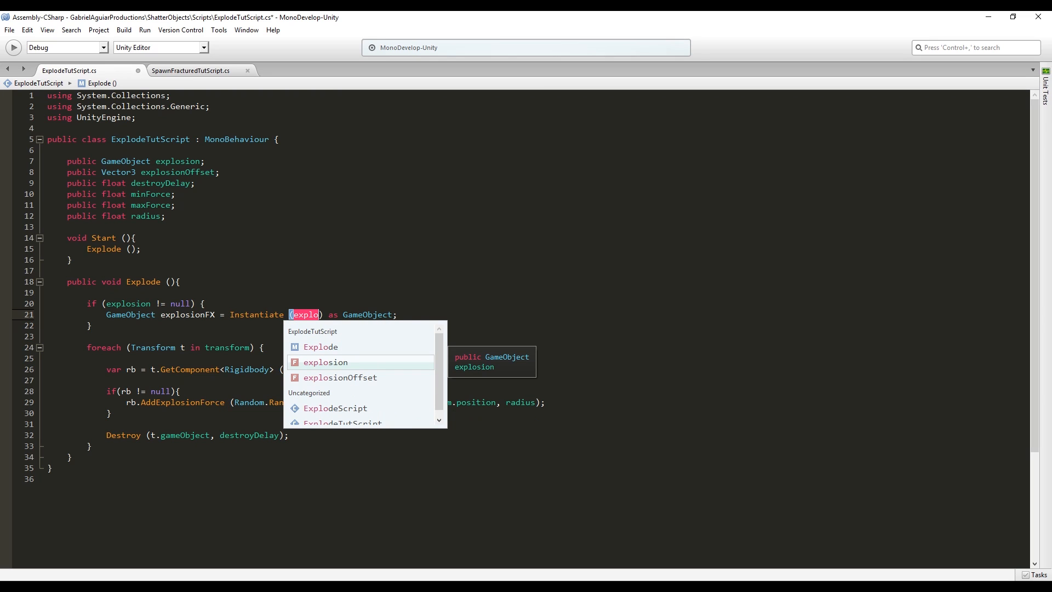
text(sion, transform.pos)
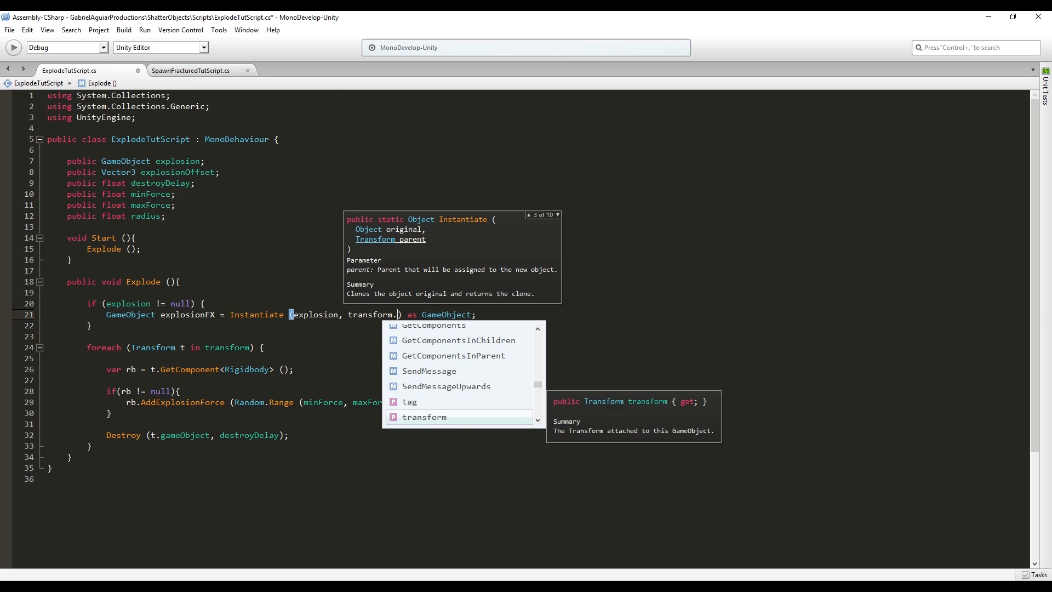
key(Return)
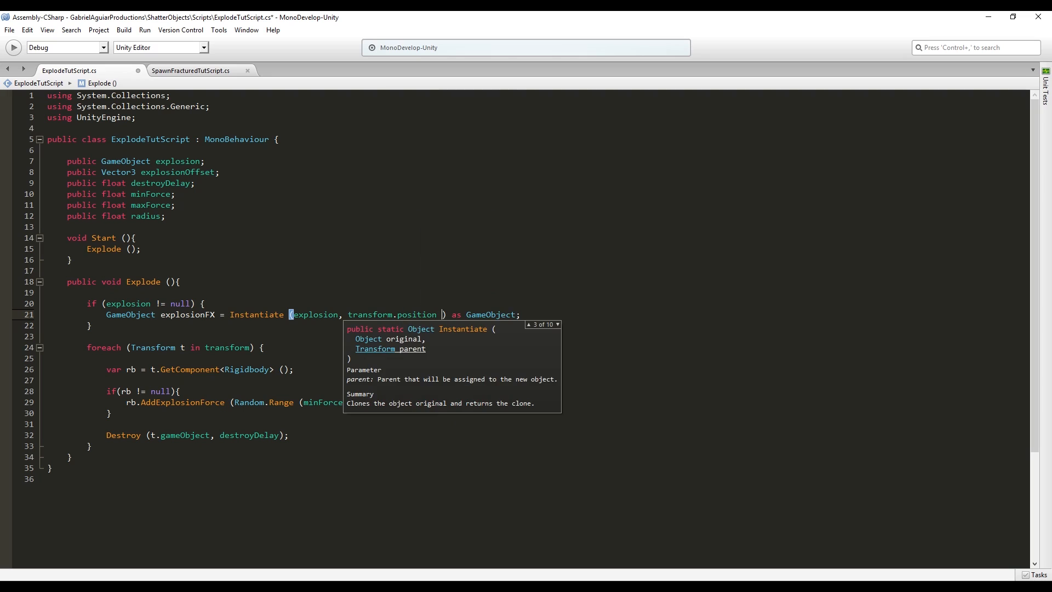
text(+ explosionOffset)
key(Down)
key(Return)
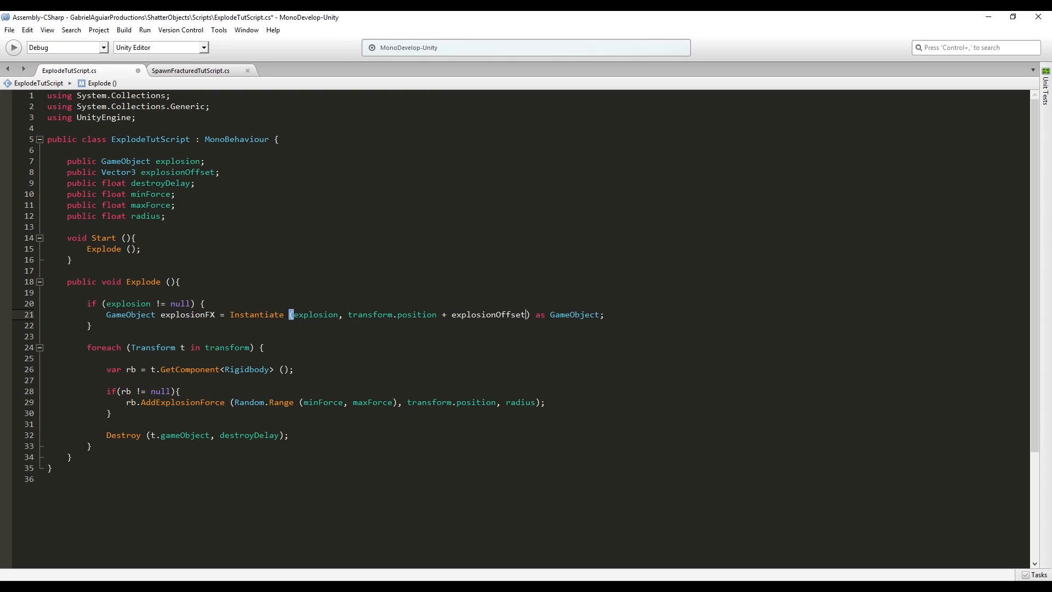
Add Quaternion.identity as the rotation argument of the explosionFX Instantiate call
text(, qua)
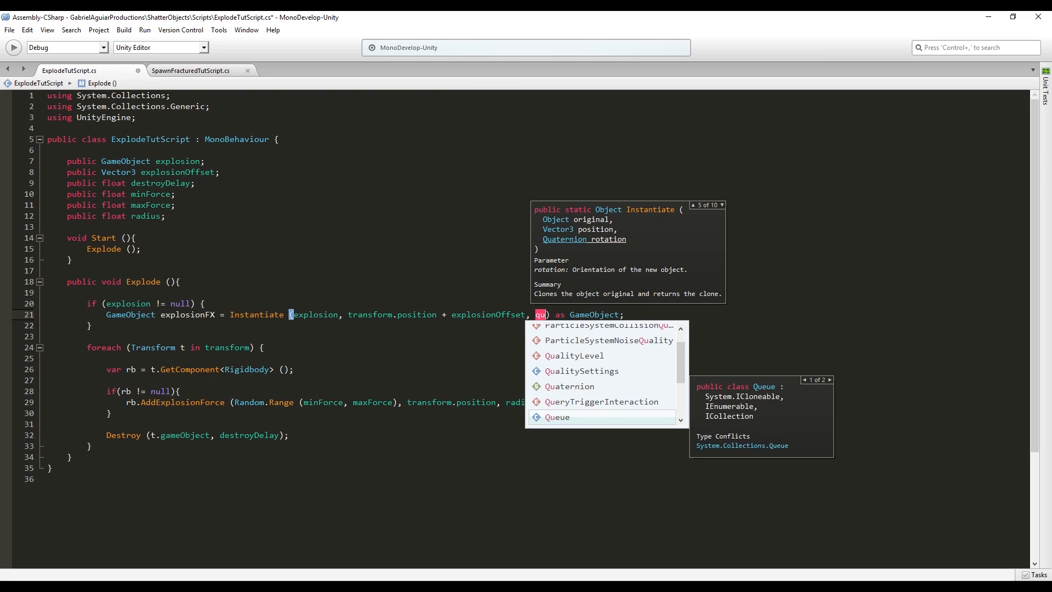
key(Return)
text(.id)
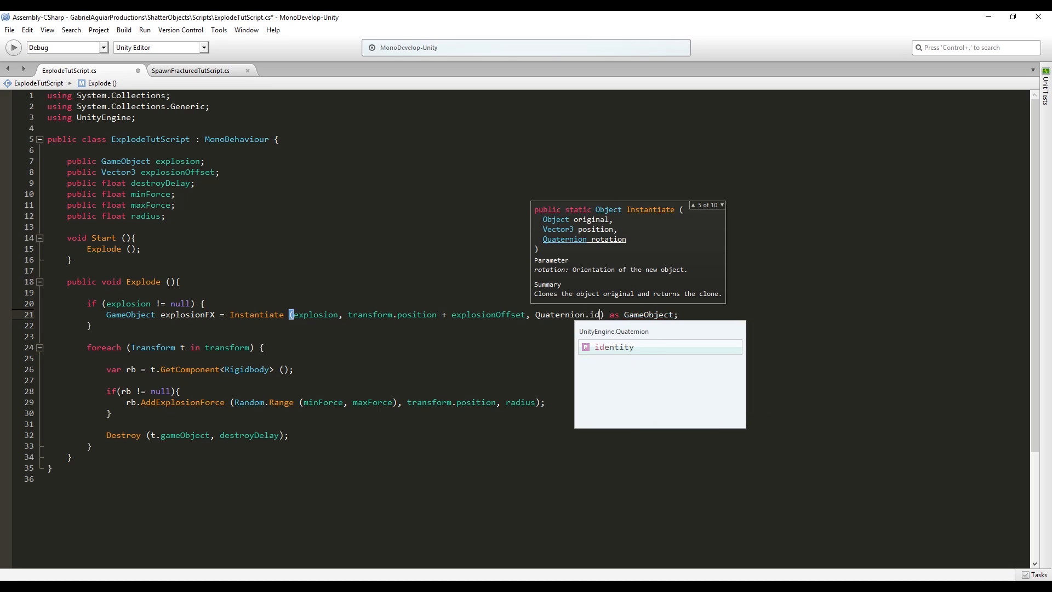
key(Return)
click(124, 293)
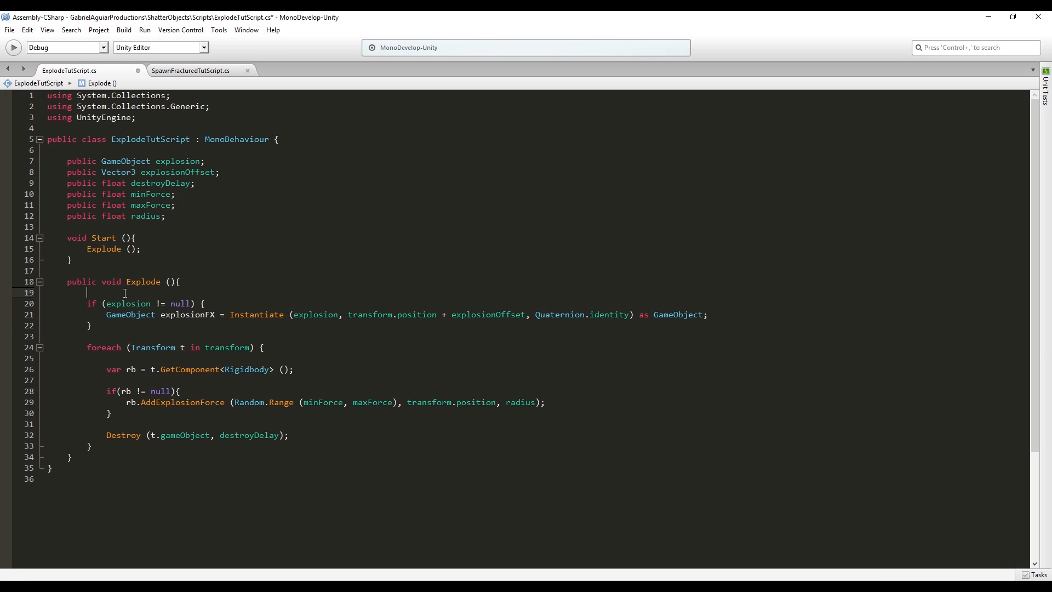
Add Destroy (explosionFX, 5); on a new line below the Instantiate call and save the script
click(732, 316)
key(Return)
text(Destroy)
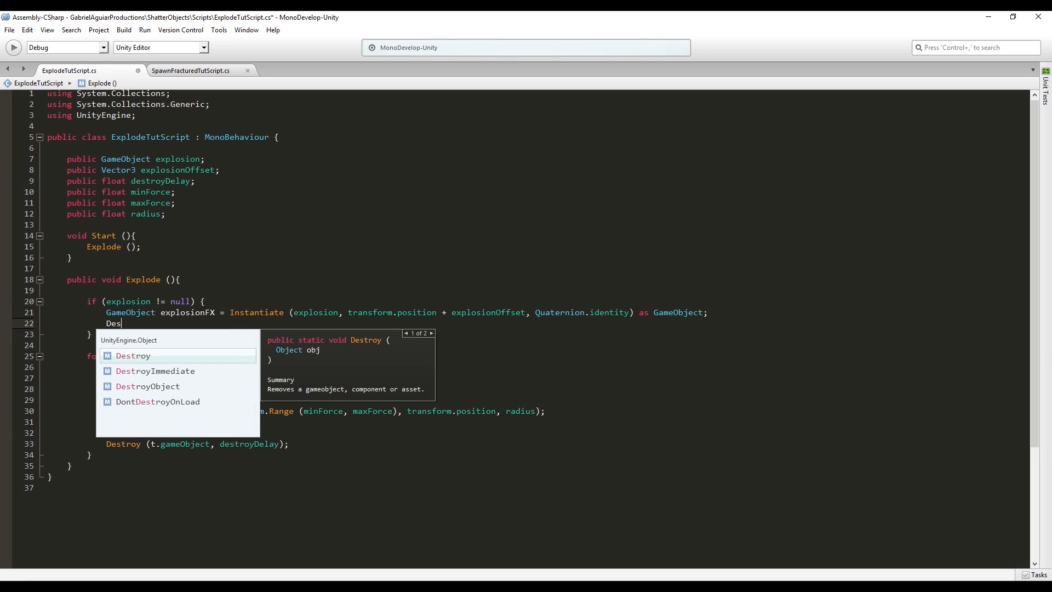
key(Return)
text((exploF)
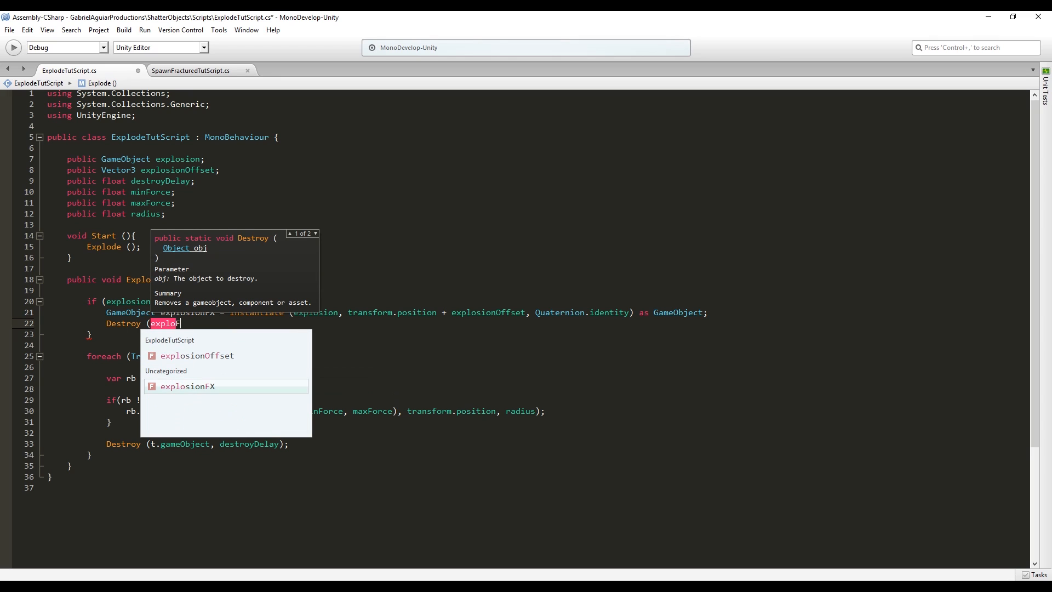
key(Return)
text(, 5);)
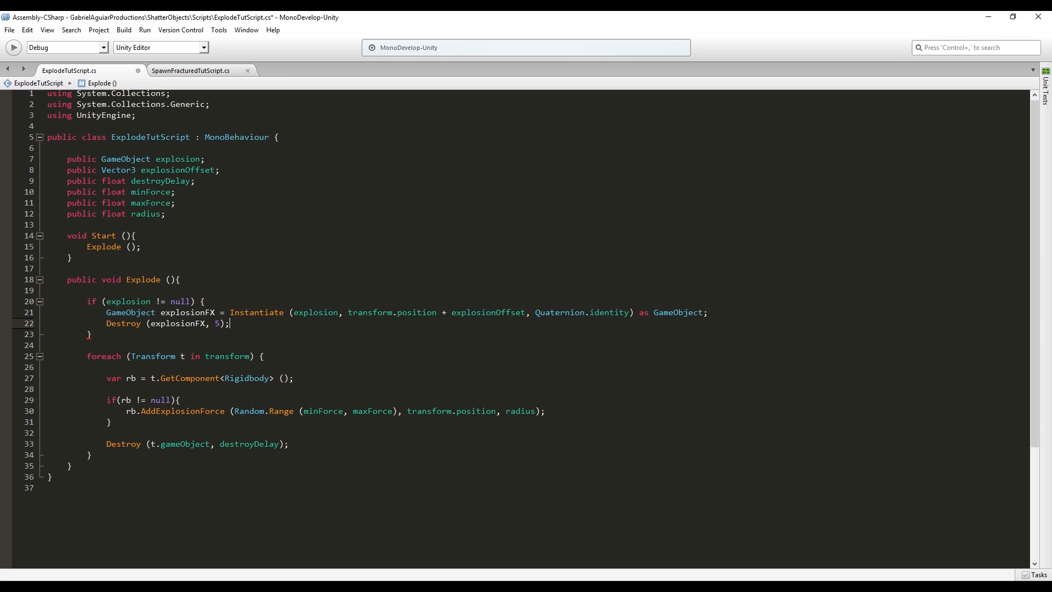
key(ctrl+s)
Remove the Start method from ExplodeTutScript and save the script
drag(80, 267, 36, 221)
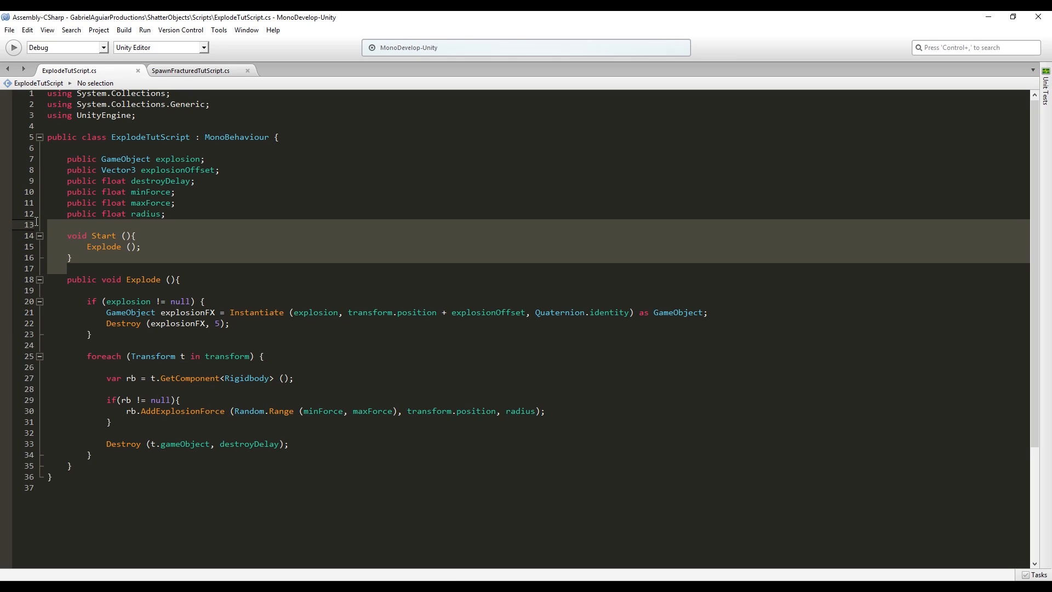
key(BackSpace)
key(ctrl+s)
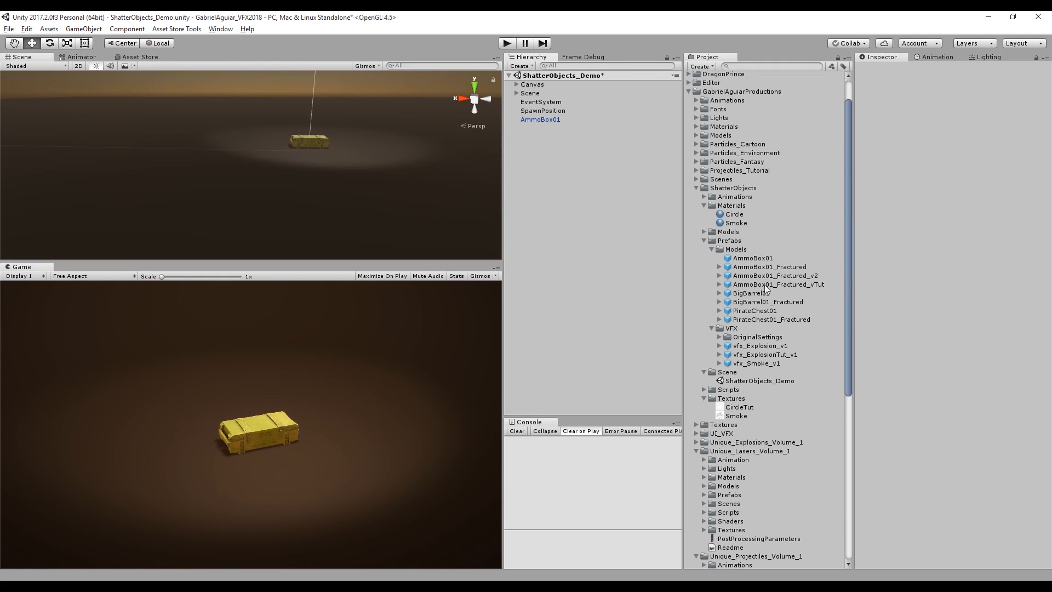
In Unity, give AmmoBox01_Fractured_vTut the vfx_ExplosionTut_v1 explosion, Explosion Offset Y 1.5, Min Force 75 and Max Force 600, and save the scene
click(766, 284)
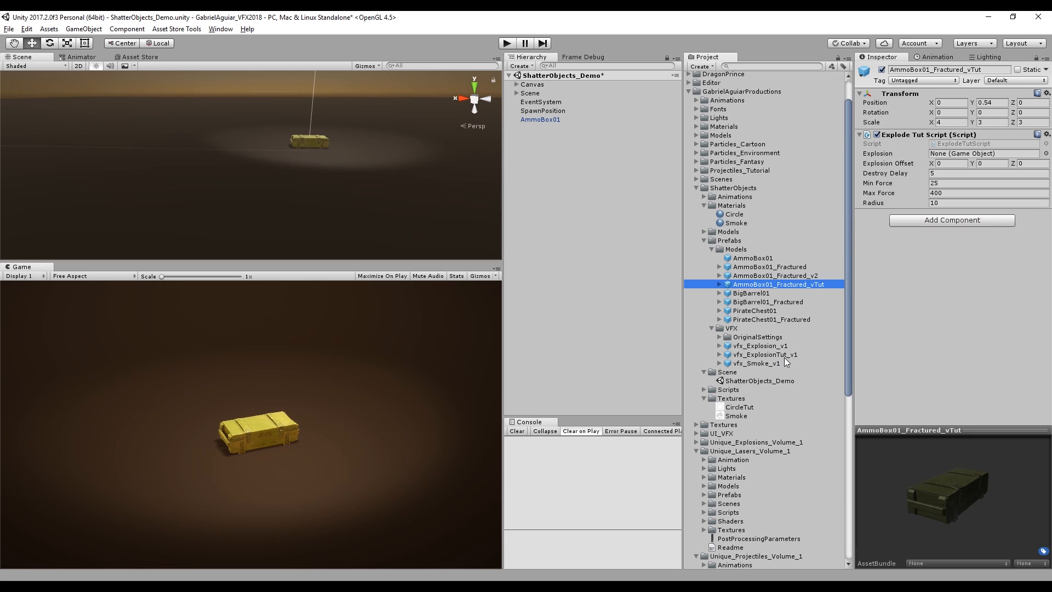
drag(783, 357, 984, 153)
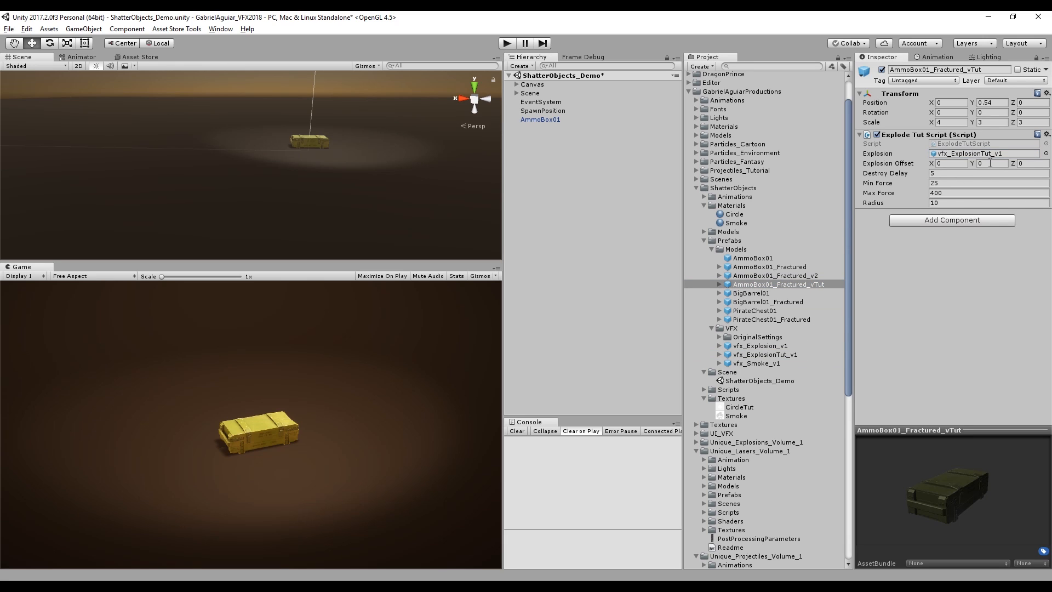
click(989, 163)
click(540, 156)
key(ctrl+s)
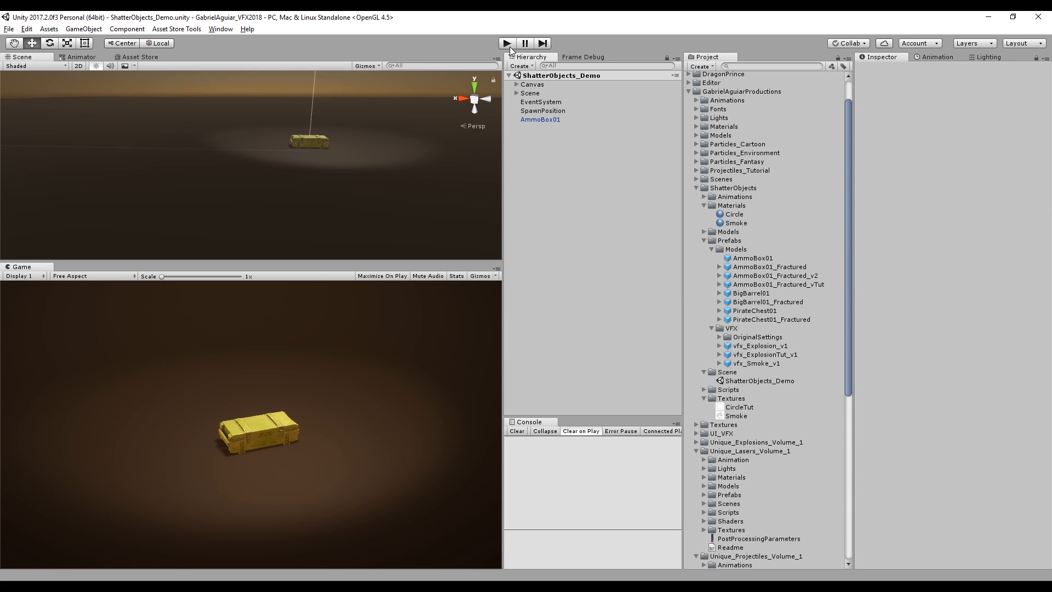
Play the scene, explode the ammo box several times to test the spawned explosion, and stop playback
click(507, 43)
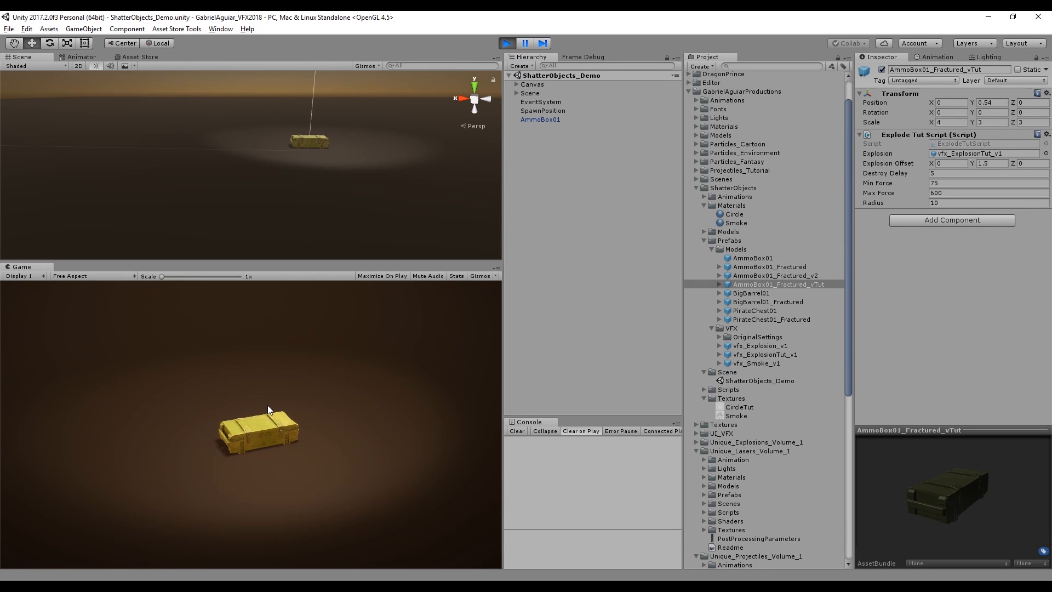
click(268, 408)
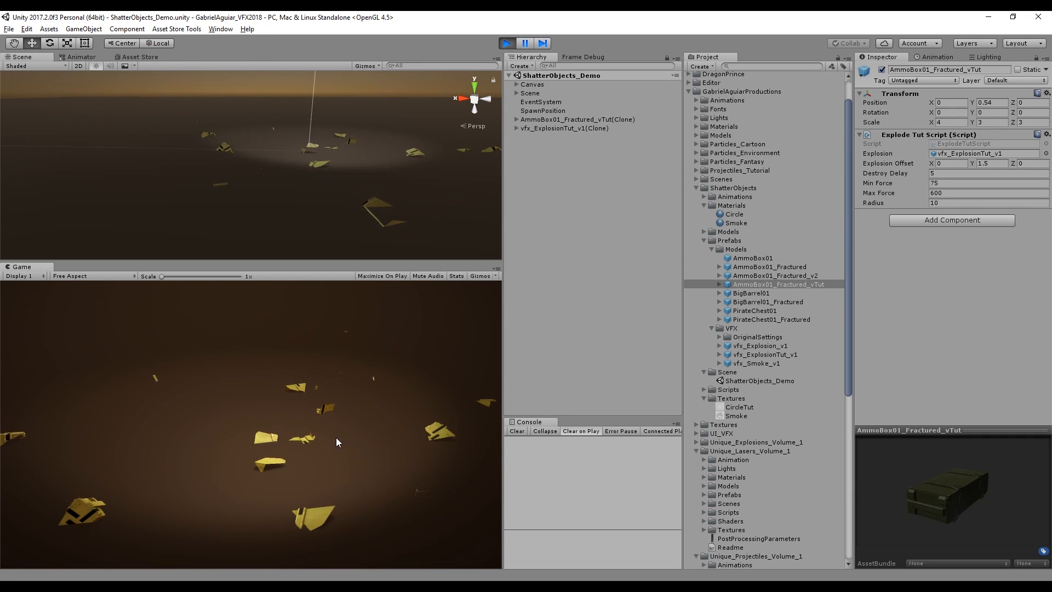
click(292, 399)
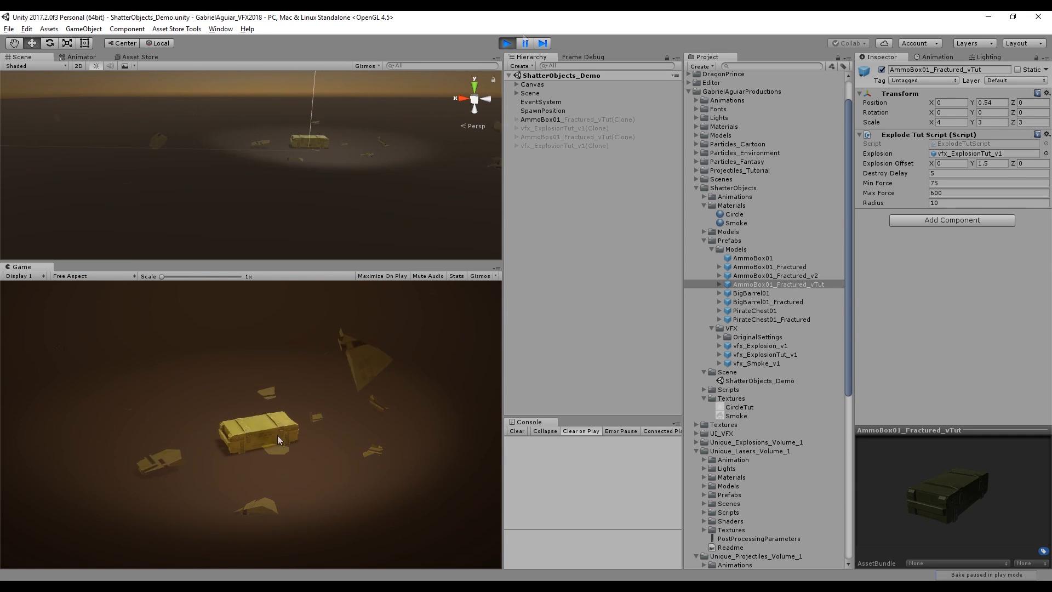
click(277, 435)
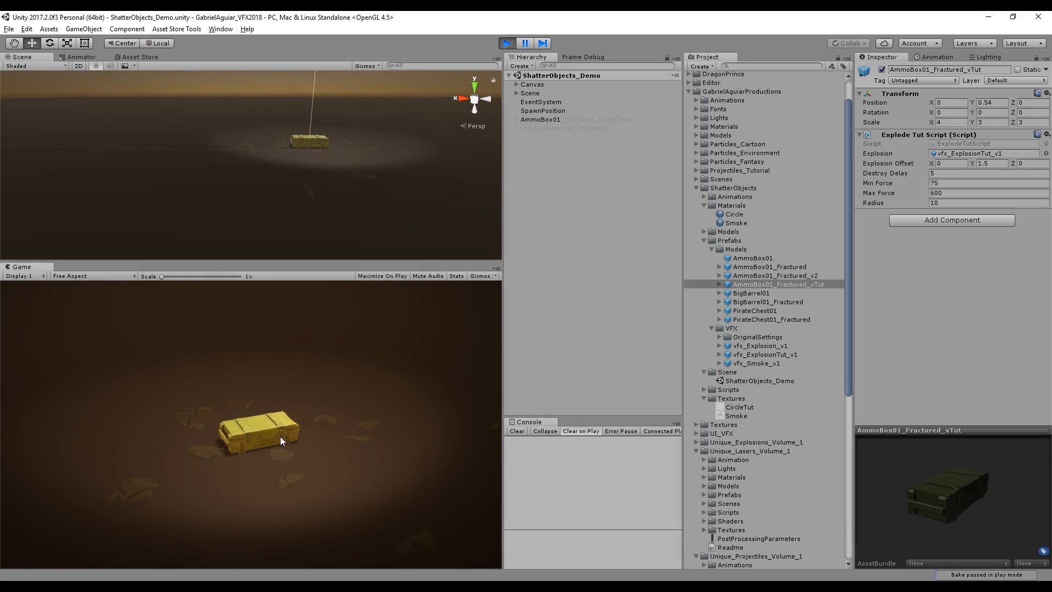
click(280, 436)
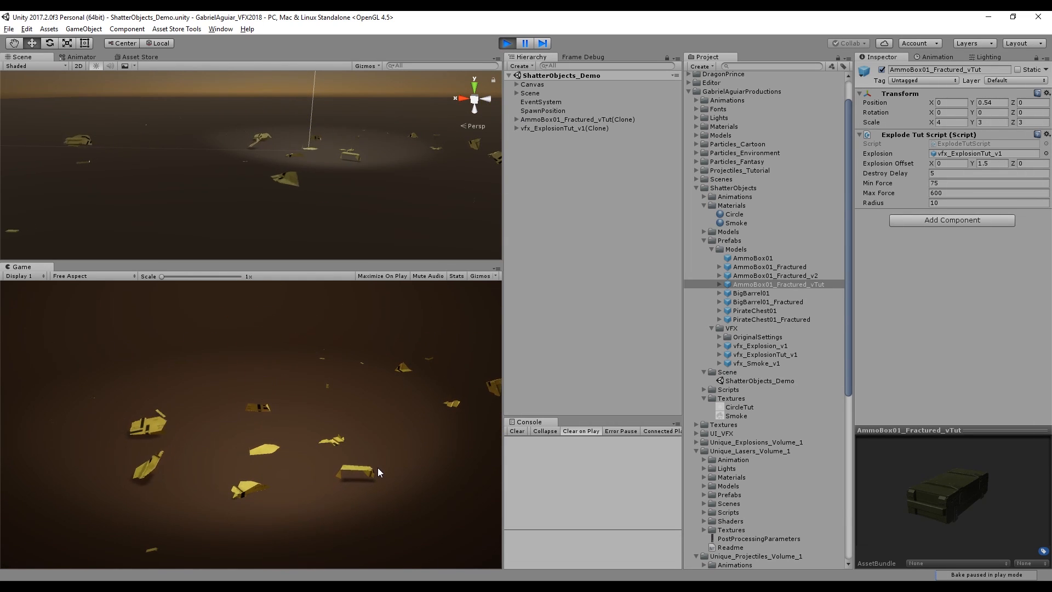
click(507, 44)
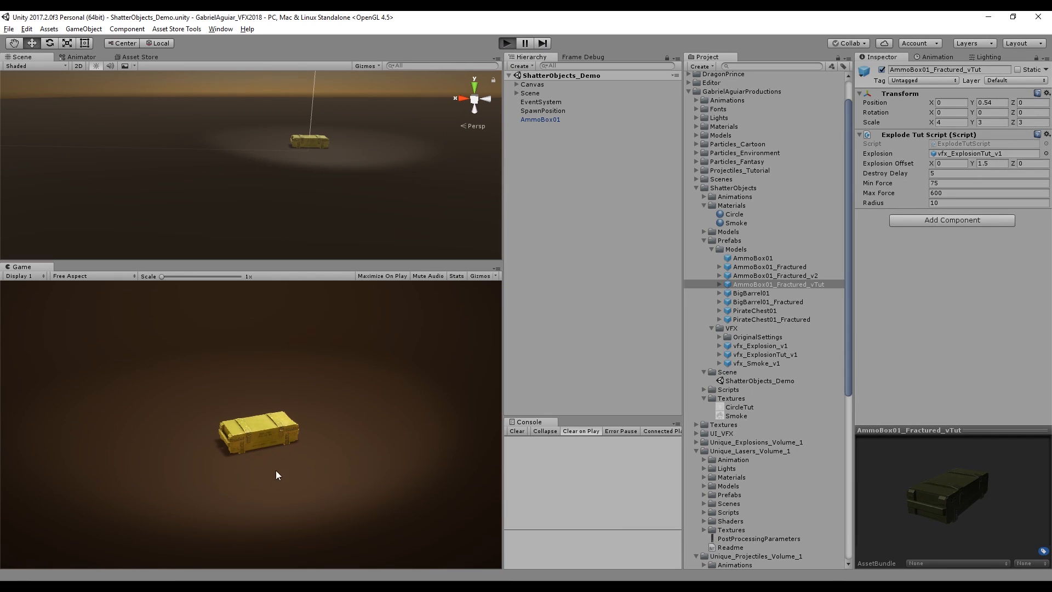
click(261, 442)
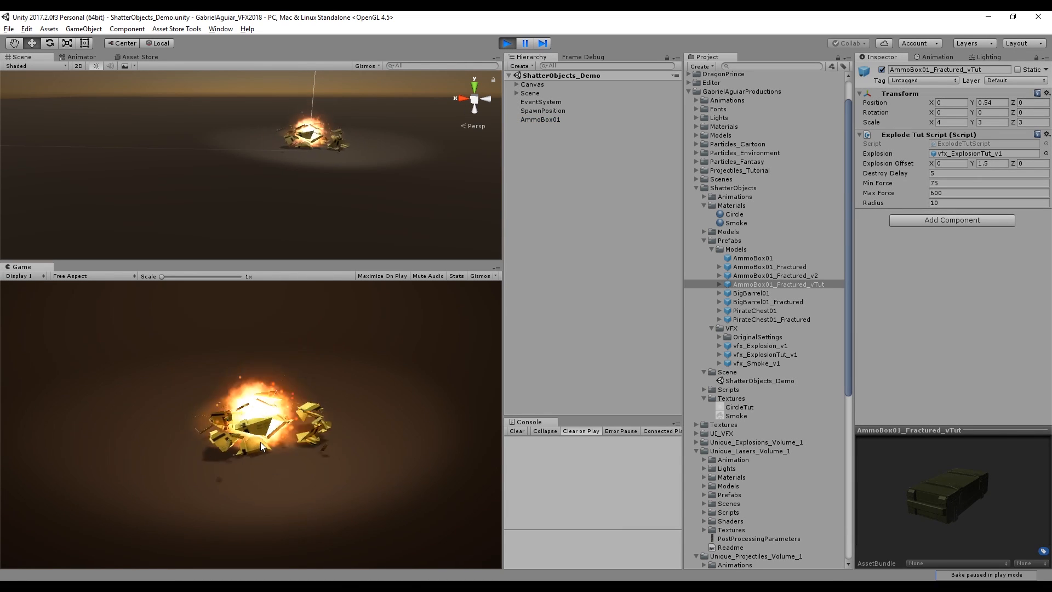
key(ctrl+p)
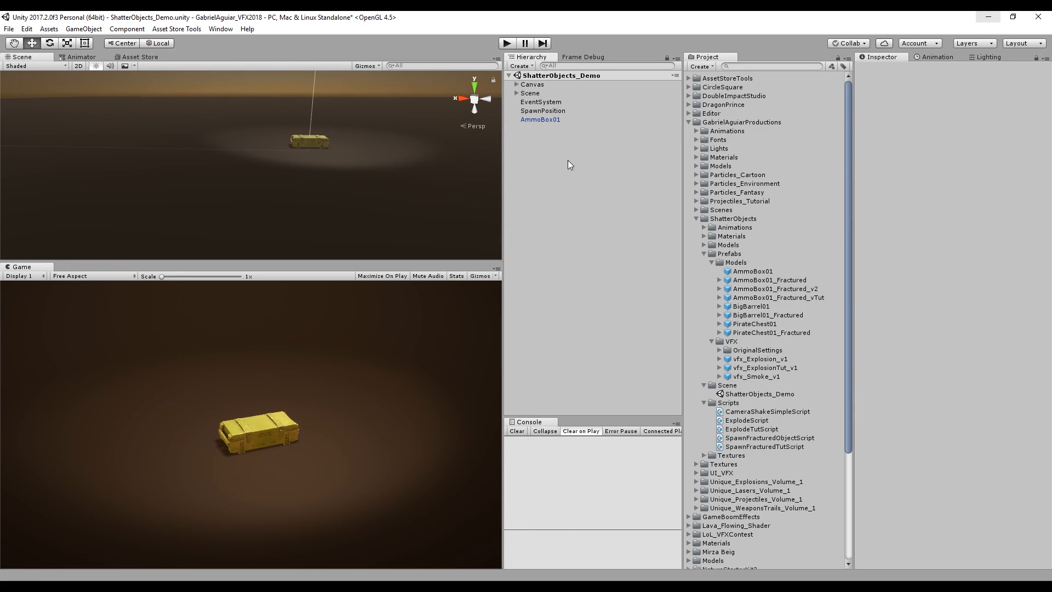
Duplicate Smoke in a scene instance of vfx_ExplosionTut_v1, move the copy out to the hierarchy root, and delete the instance
click(525, 127)
click(523, 136)
click(548, 171)
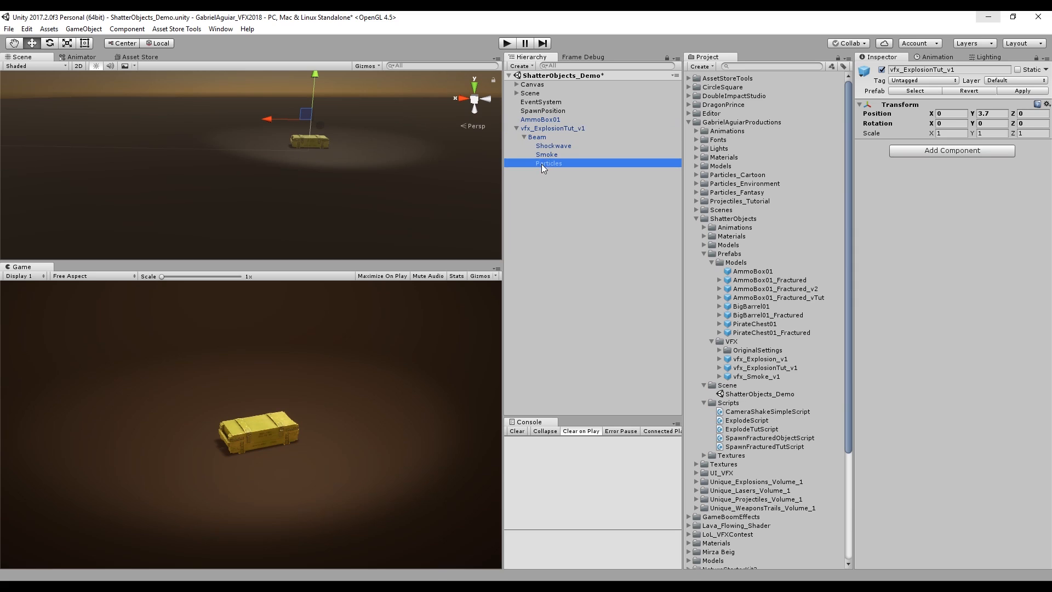
drag(554, 175, 544, 212)
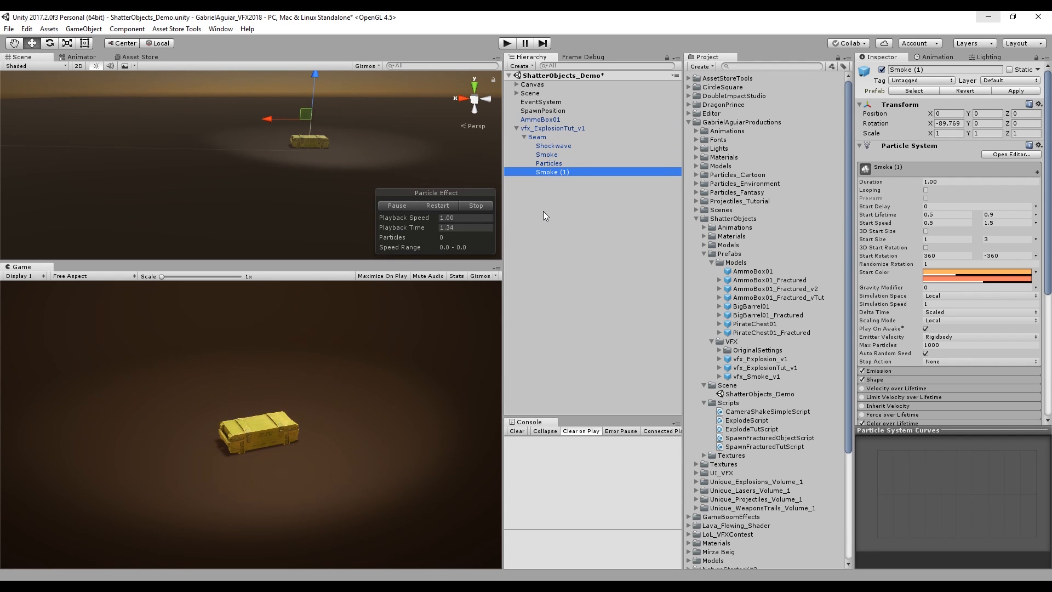
click(554, 127)
key(Delete)
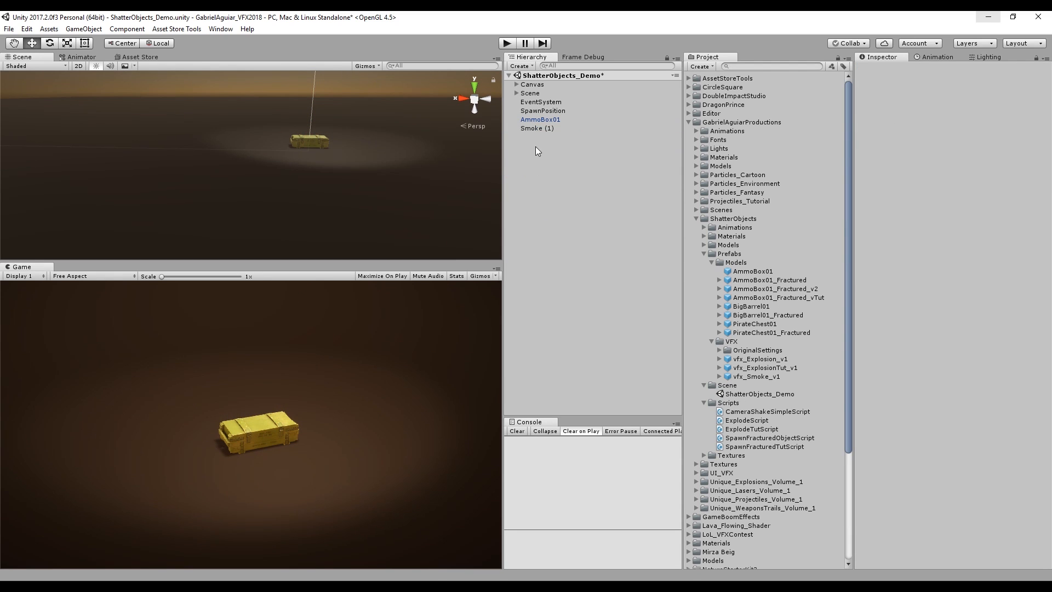
Create an empty GameObject named vfx_Smoke_v1 and make Smoke (1) its child
right_click(535, 146)
click(577, 238)
click(919, 70)
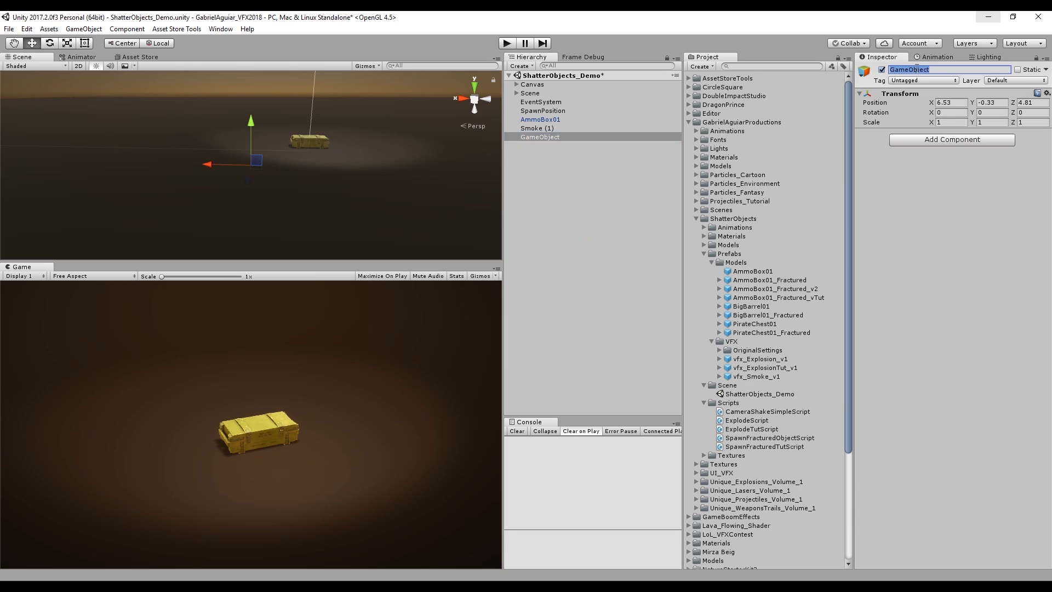
text(vfx_Smoke_v1)
key(Return)
drag(523, 130, 536, 136)
Rename the child Smoke (1) as Smoke
click(551, 138)
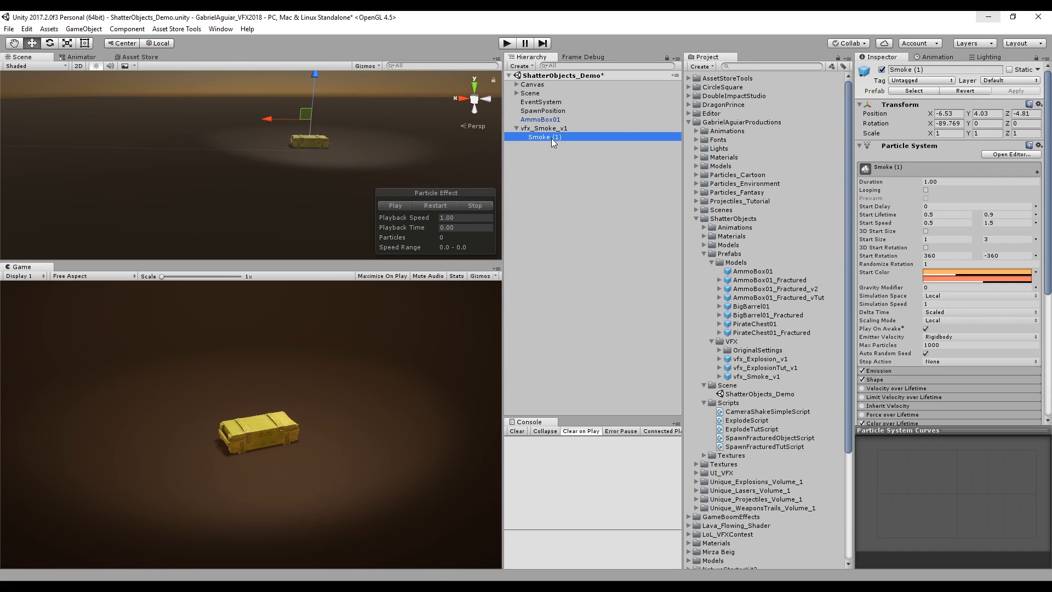
key(BackSpace)
key(Return)
Set Smoke's Duration to 4, second Start Speed value to -0.5 and Start Size between 0.7 and 2, and restart the particle preview
click(935, 181)
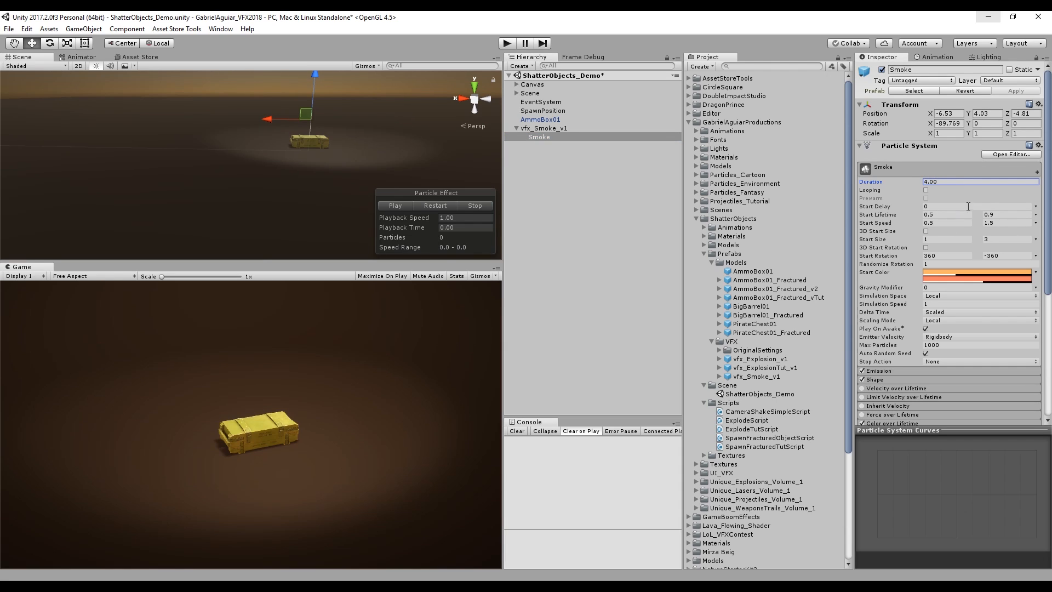
click(1005, 222)
text(-.5)
key(Tab)
text(.7)
key(Tab)
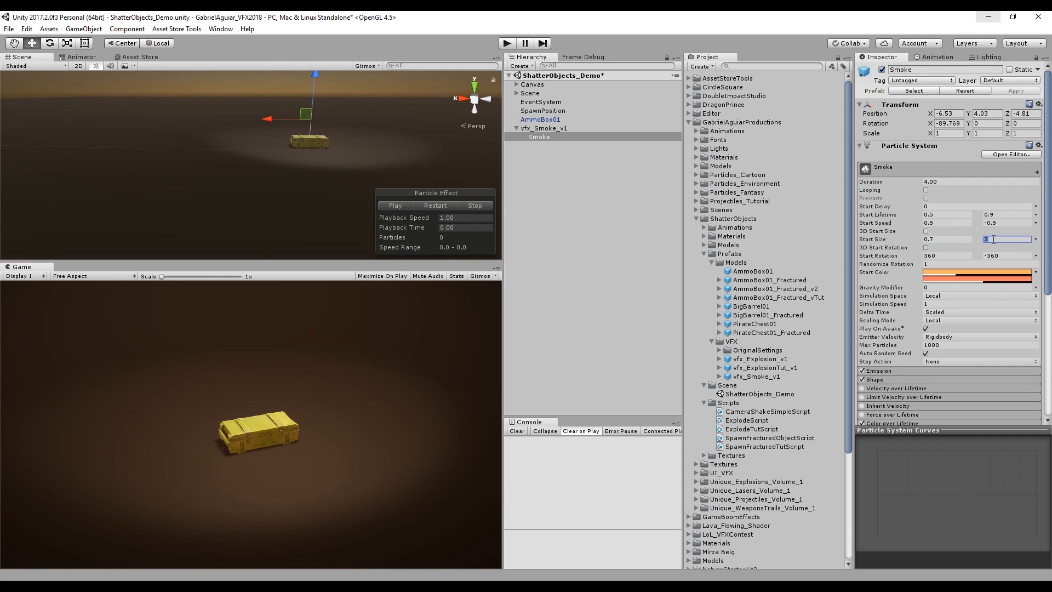
scroll(975, 268, down, 3)
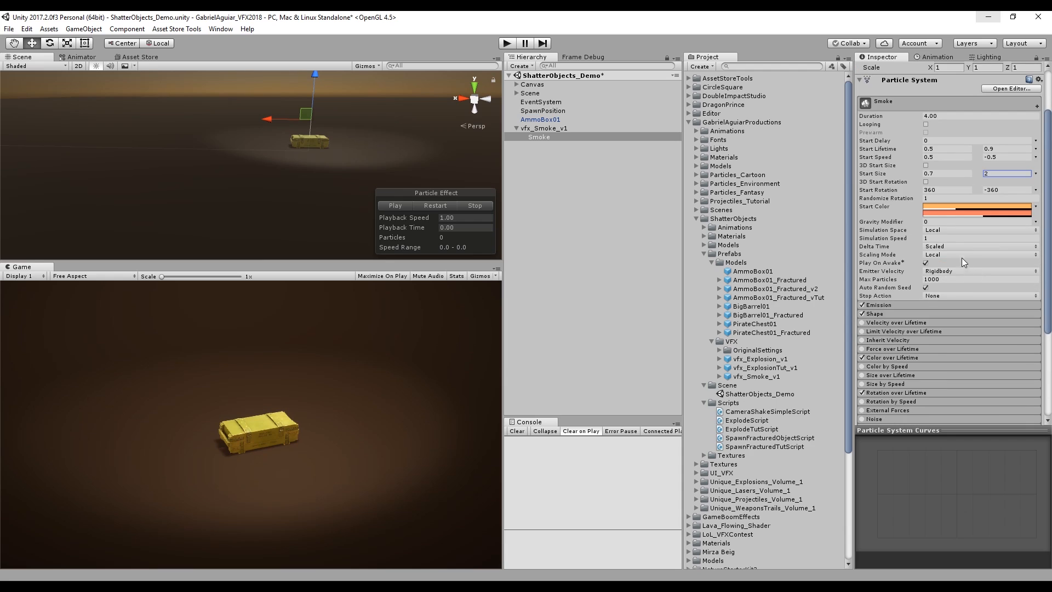
click(431, 206)
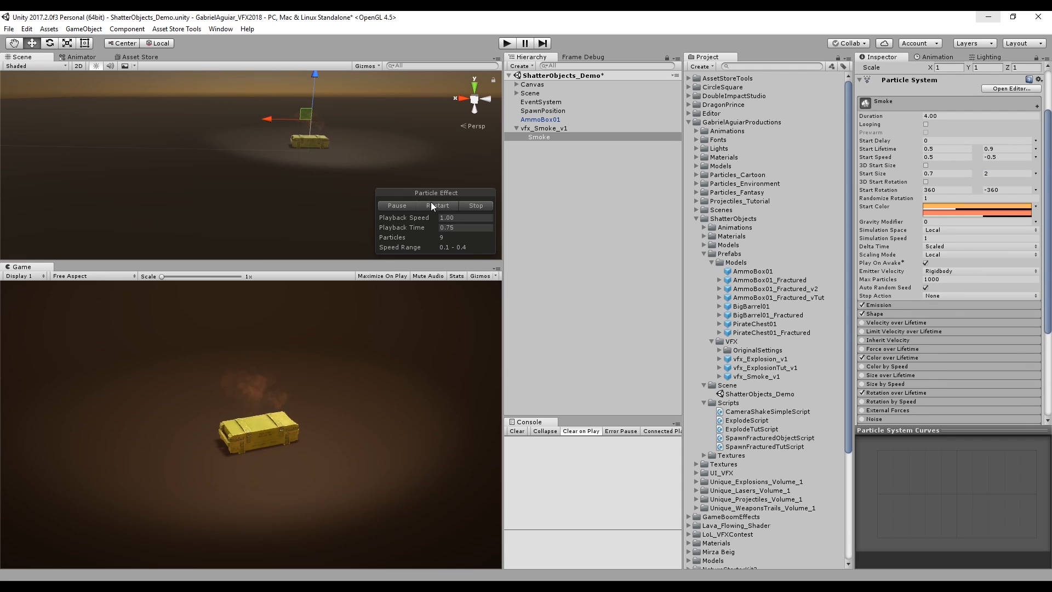
Set Smoke's emission Rate over Time to 25, remove its burst entry, and replay the particle preview
click(934, 306)
click(936, 314)
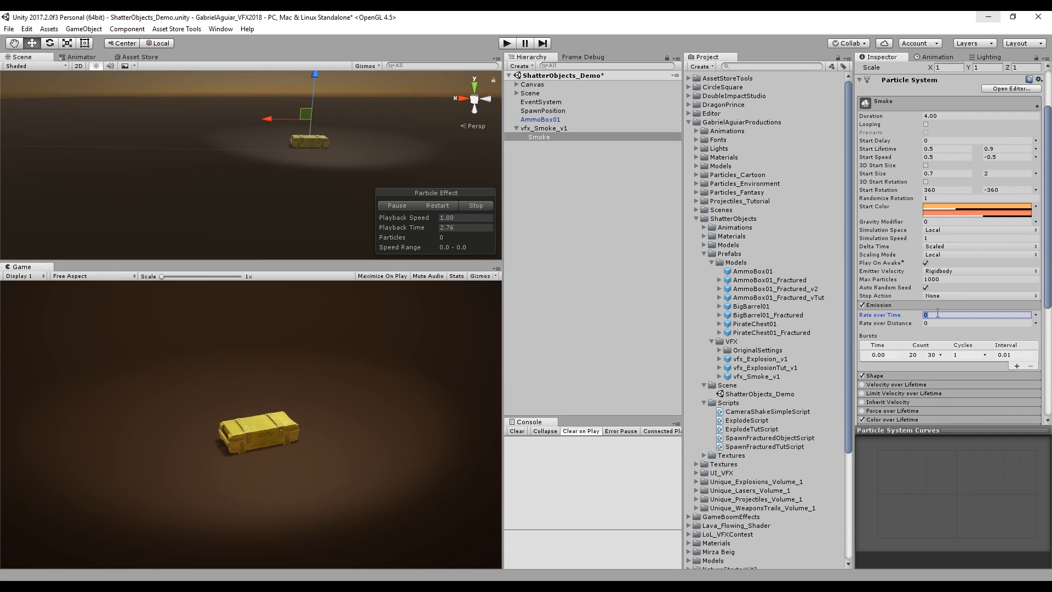
text(25)
click(1030, 366)
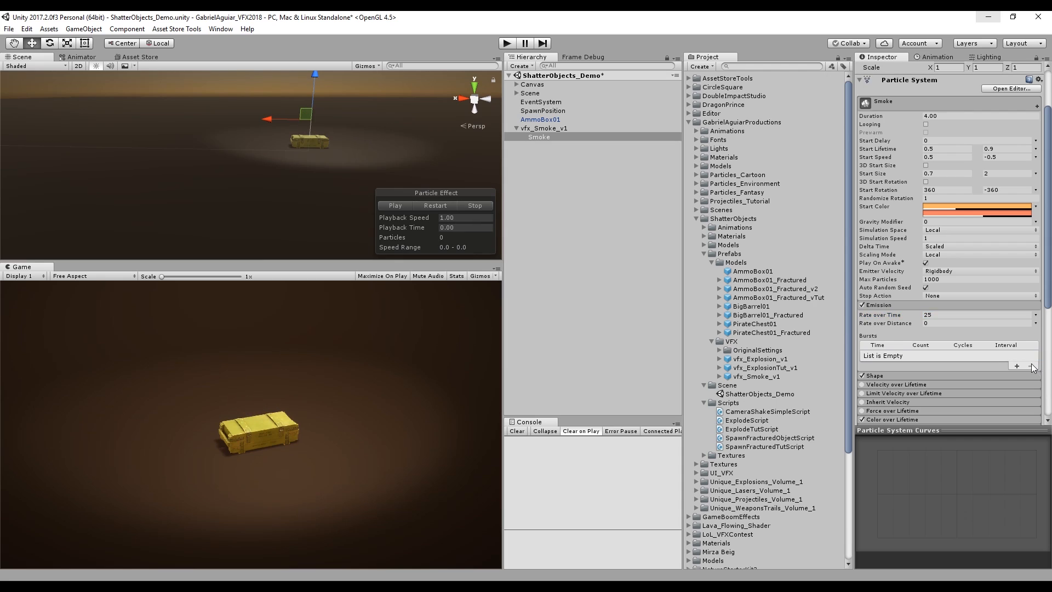
click(449, 205)
click(460, 205)
Disable Smoke's Shape module, set the second Start Speed value to 3, and restart the particle preview
click(879, 374)
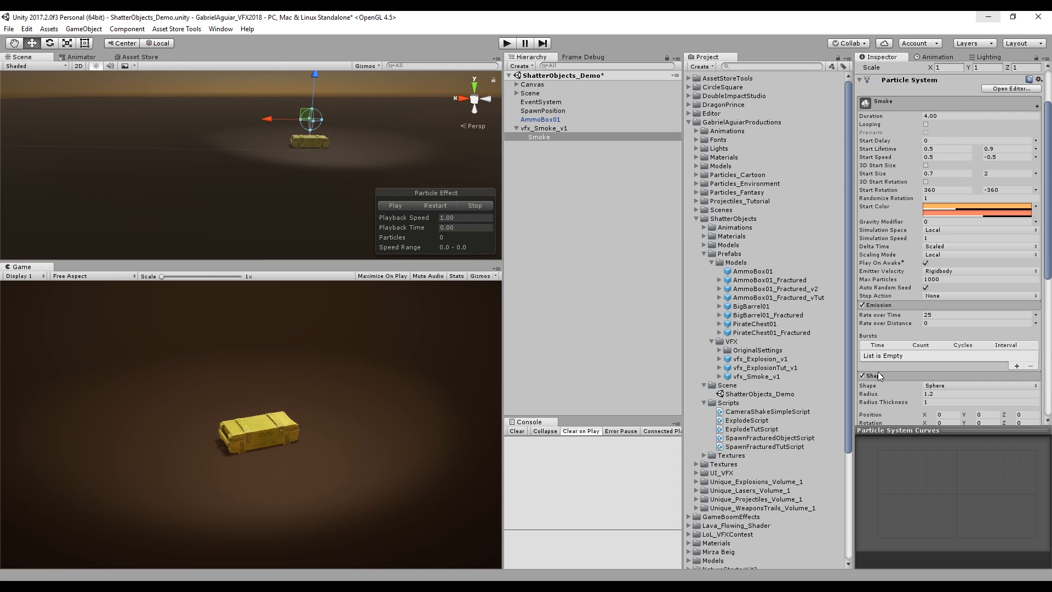
click(860, 375)
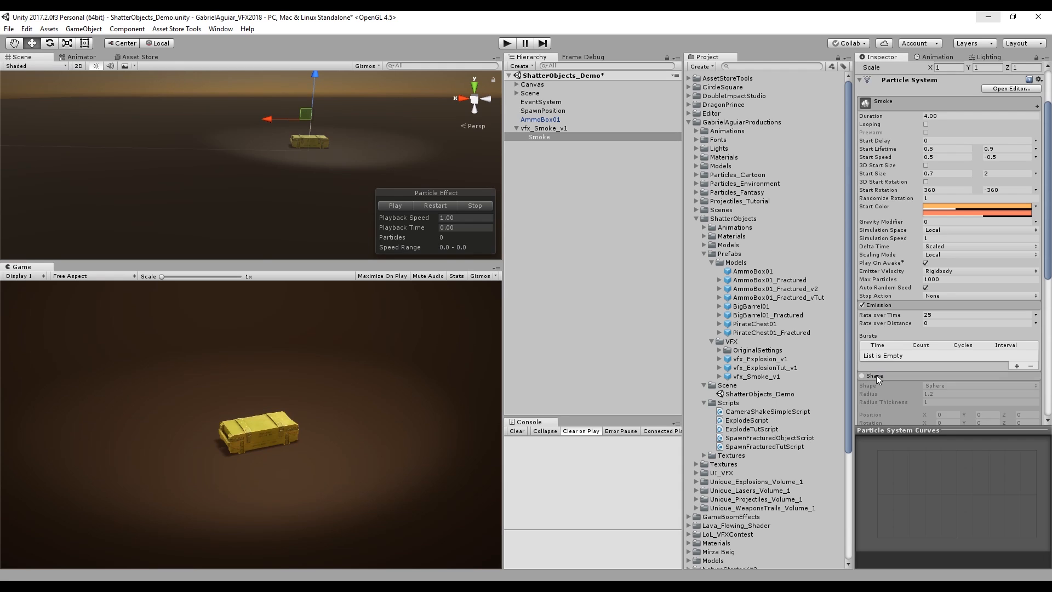
click(439, 204)
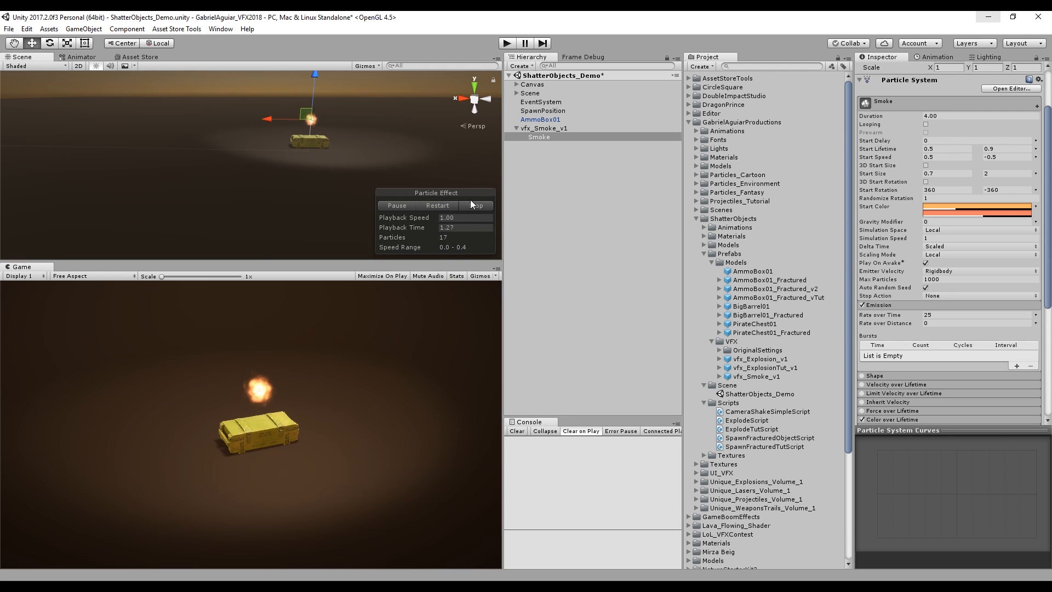
click(997, 157)
text(3)
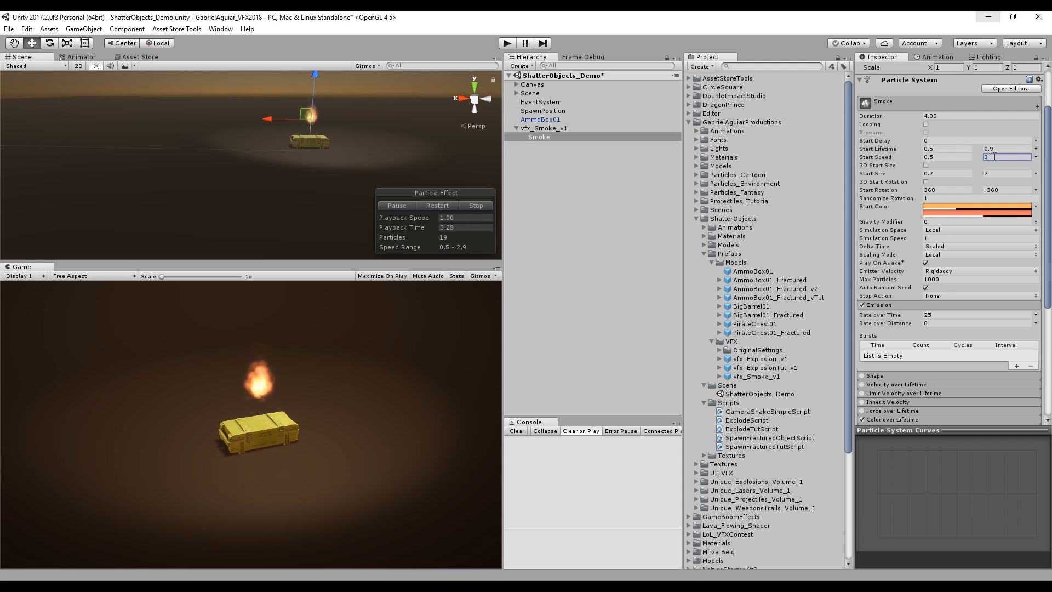
click(438, 203)
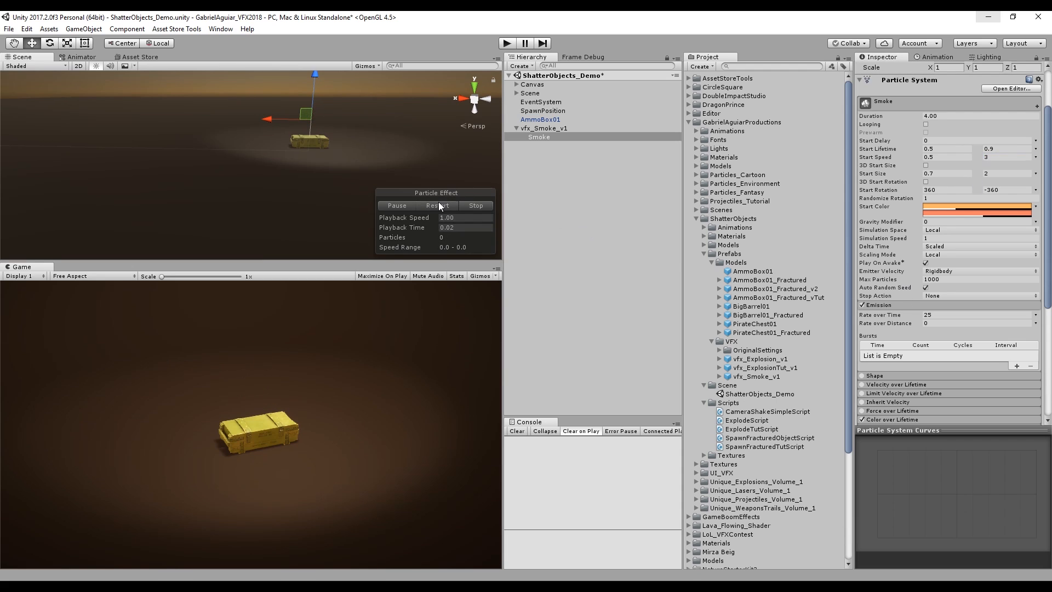
Enable Size over Lifetime on Smoke with a rising ease-out curve, and raise its first key to about 0.4
click(876, 304)
scroll(898, 295, down, 4)
click(898, 276)
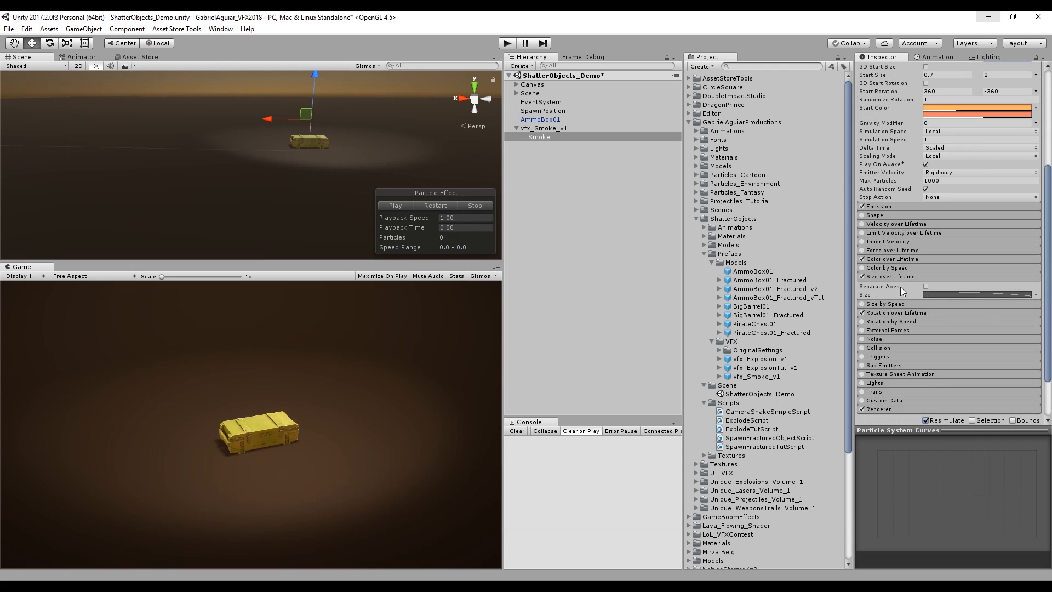
click(948, 294)
click(986, 559)
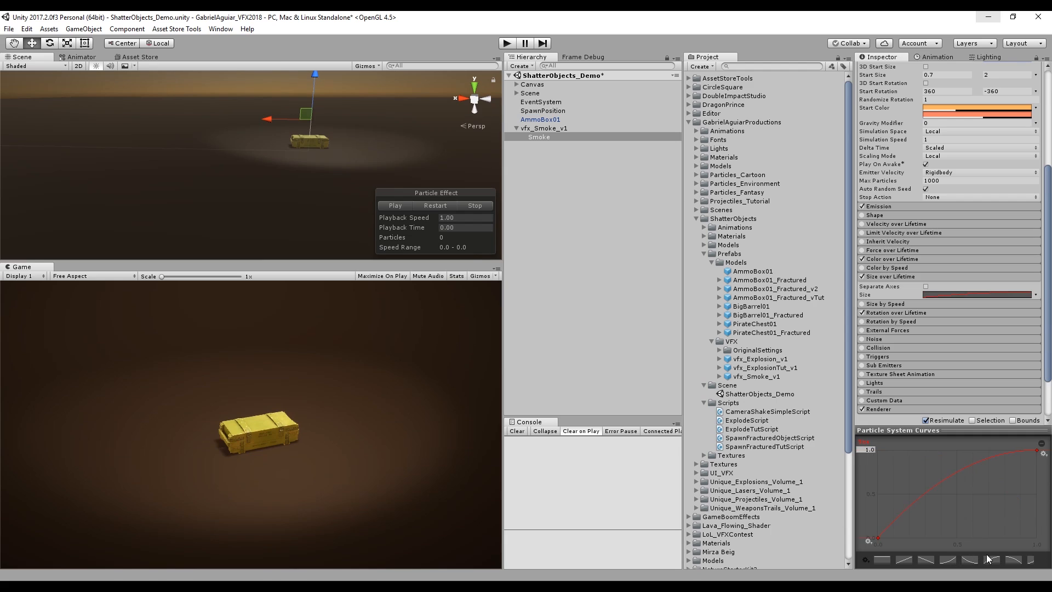
click(425, 204)
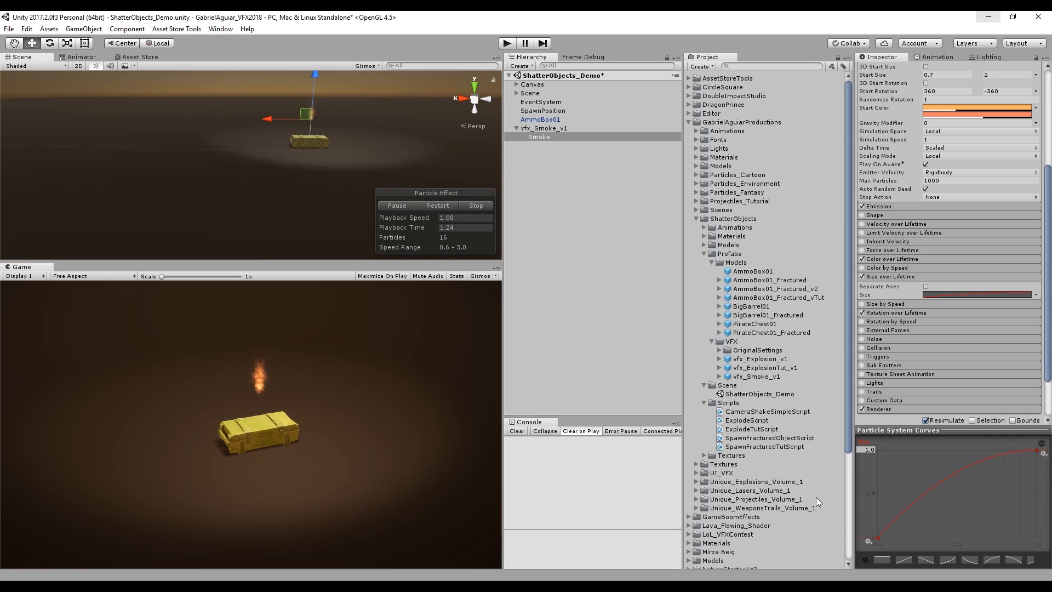
drag(880, 544, 866, 504)
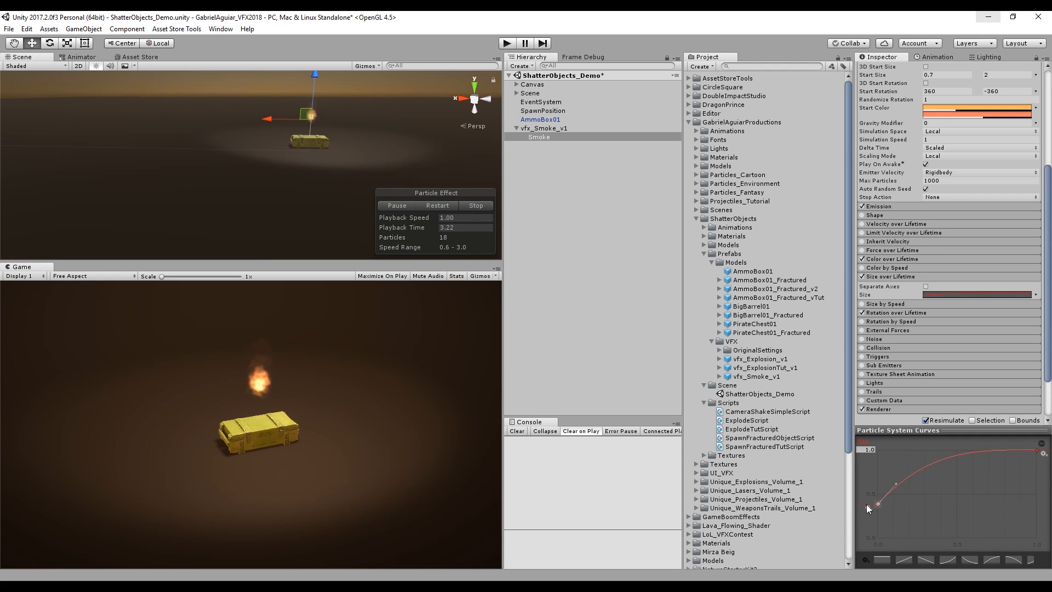
Set Smoke's Start Lifetime to 0.8–1.5, second Start Speed value to 4 and Simulation Space to World, and save vfx_Smoke_v1 as a prefab in VFX
click(474, 206)
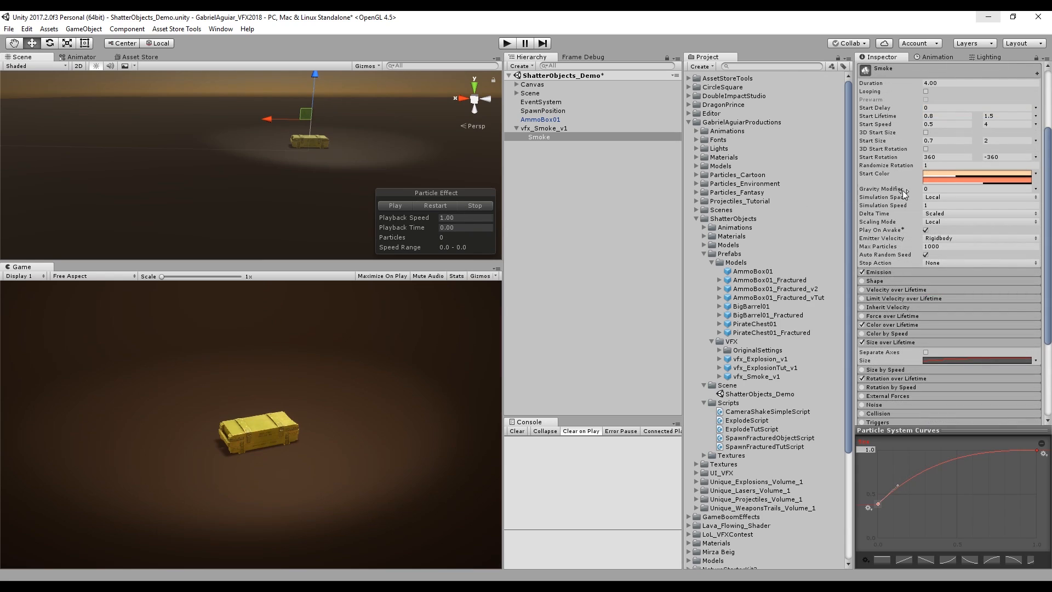
click(939, 197)
click(948, 214)
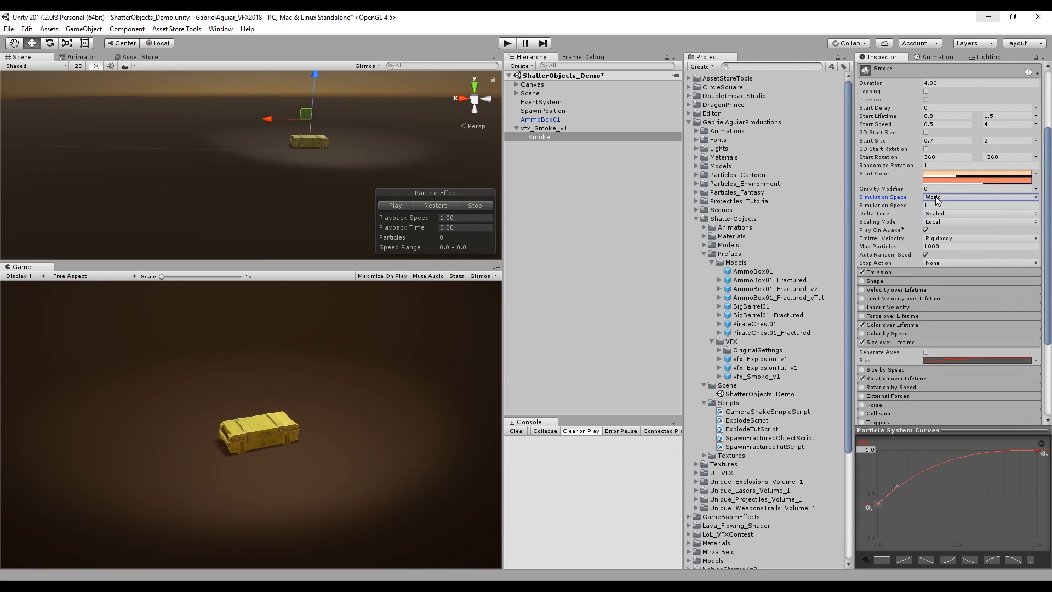
drag(553, 128, 758, 344)
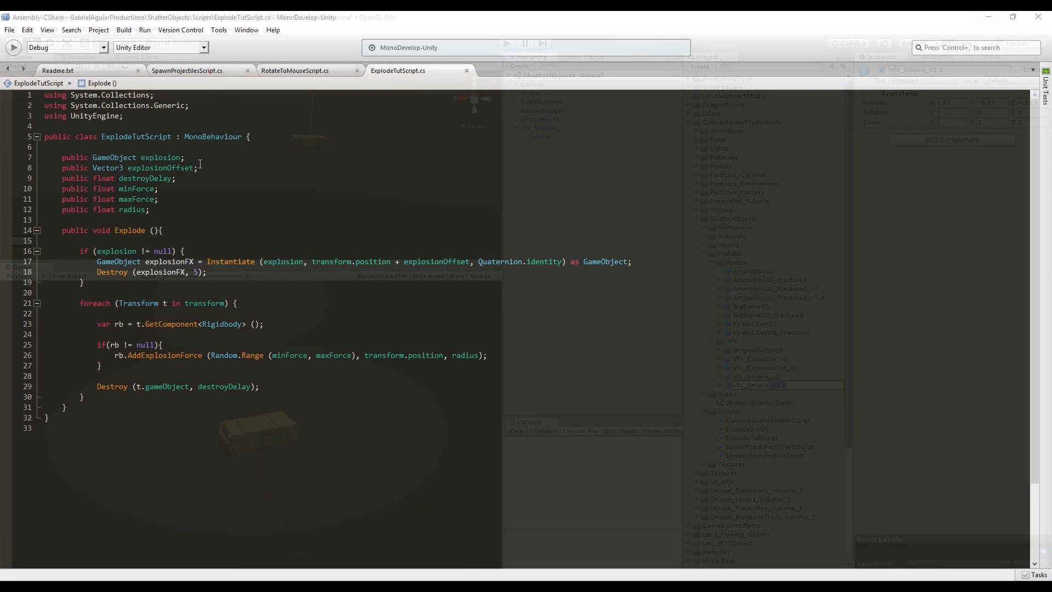
In MonoDevelop, declare public GameObject smoke and public int maximumSmokes below explosionOffset in ExplodeTutScript
key(Return)
text(pub)
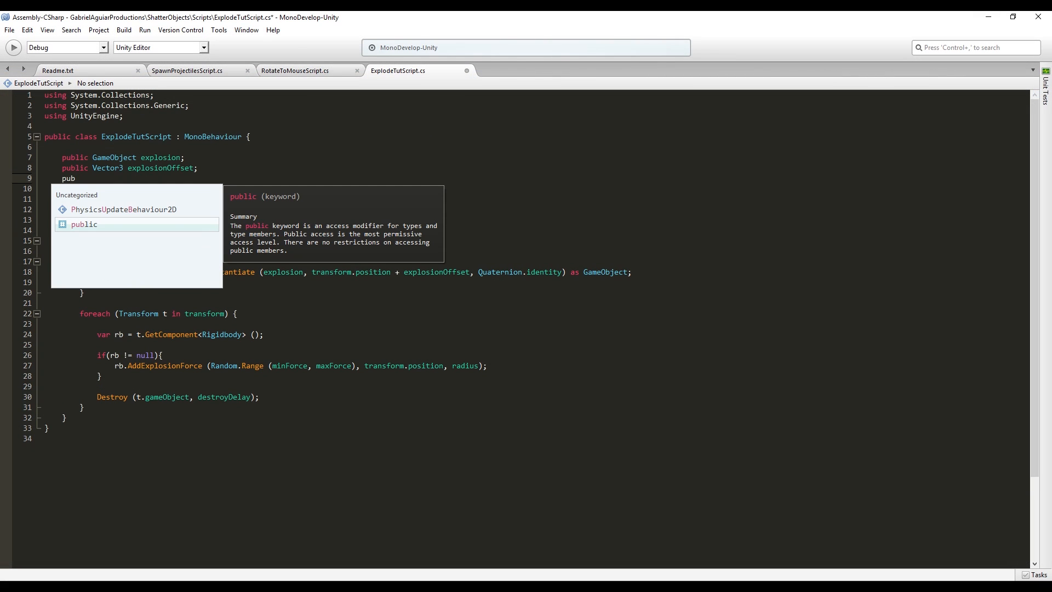
text(lic GameObject sm)
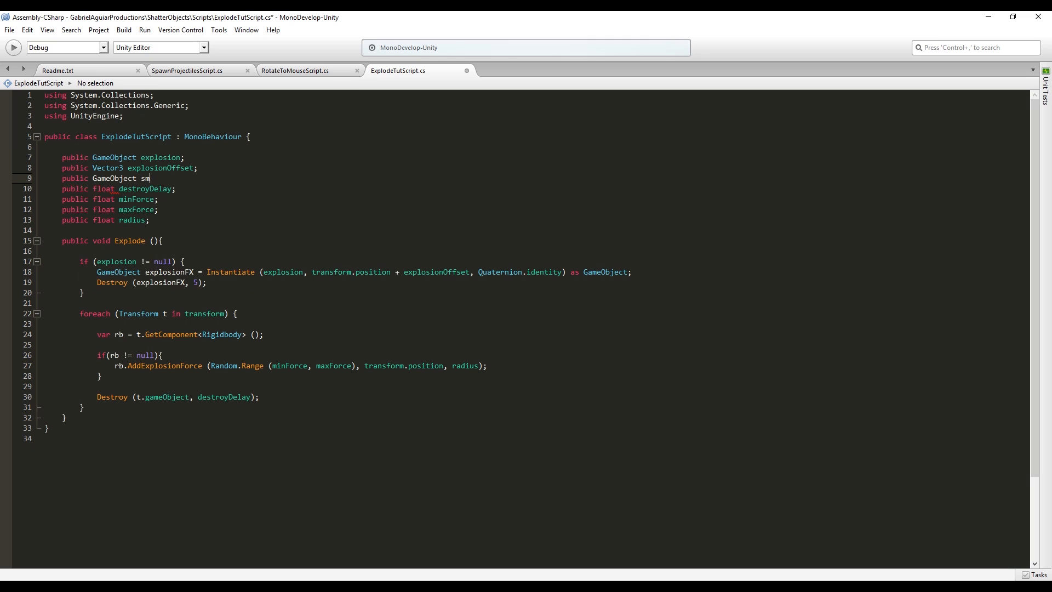
text(oke;)
key(Return)
text(p)
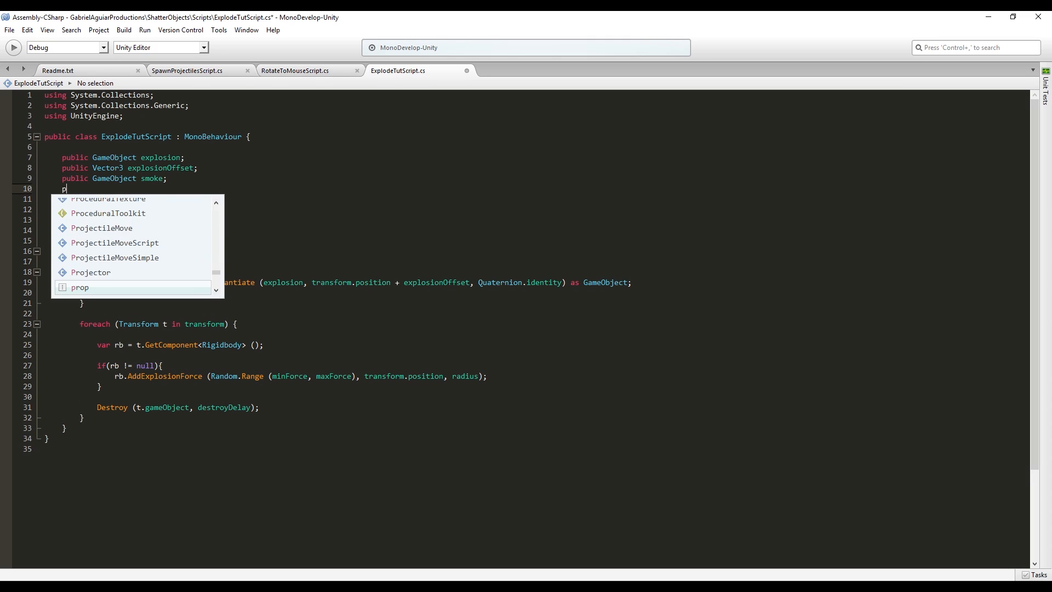
text(ublic int maximumSmok)
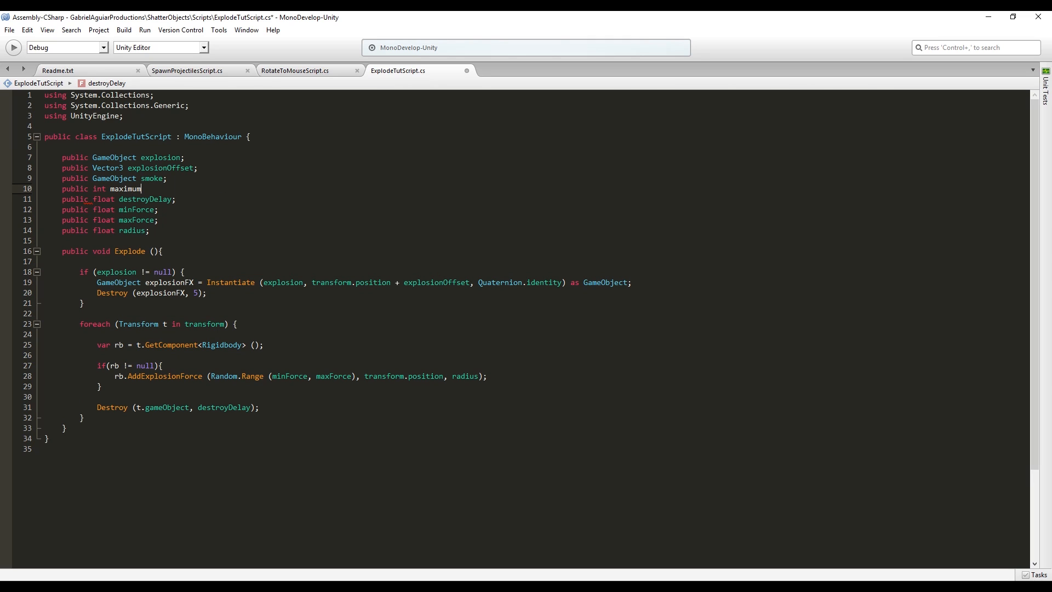
text(es;)
Declare int smokeCounter = 0; at the start of the Explode method, followed by a blank line
scroll(182, 283, down, 2)
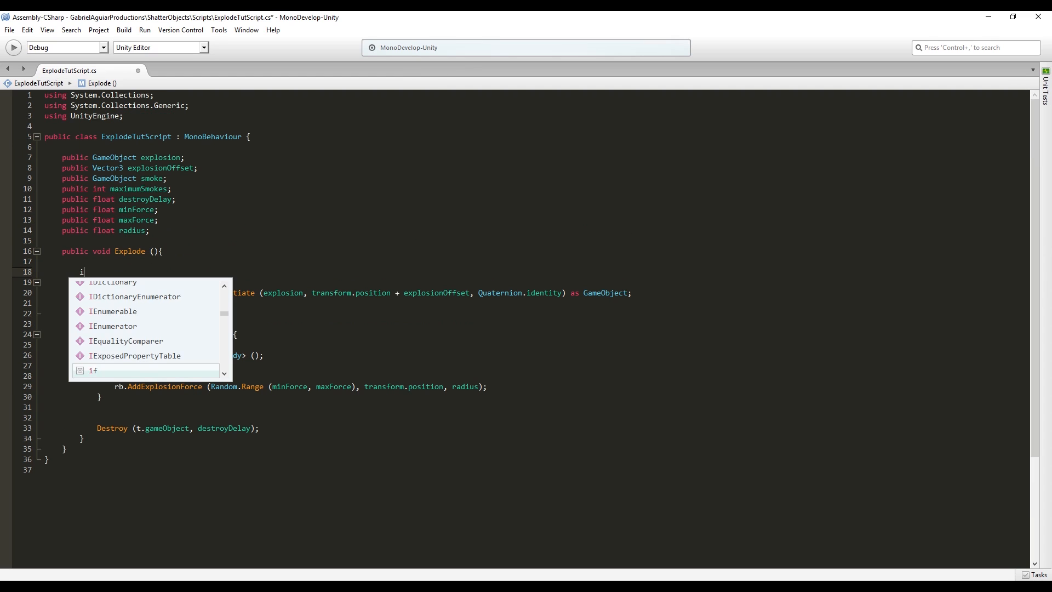
text(smokeCounter )
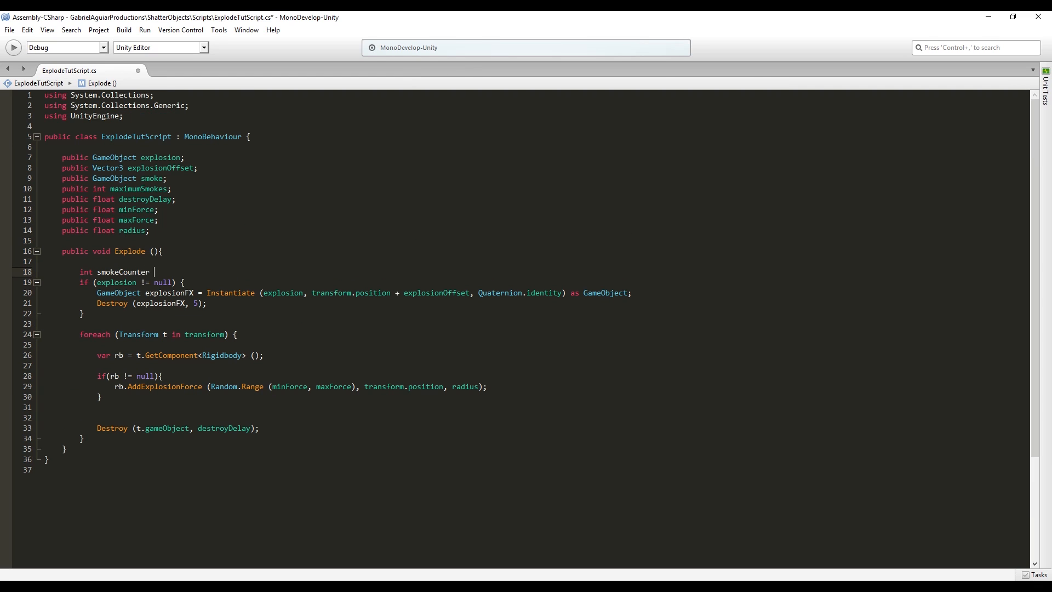
text(= 0;)
key(Return)
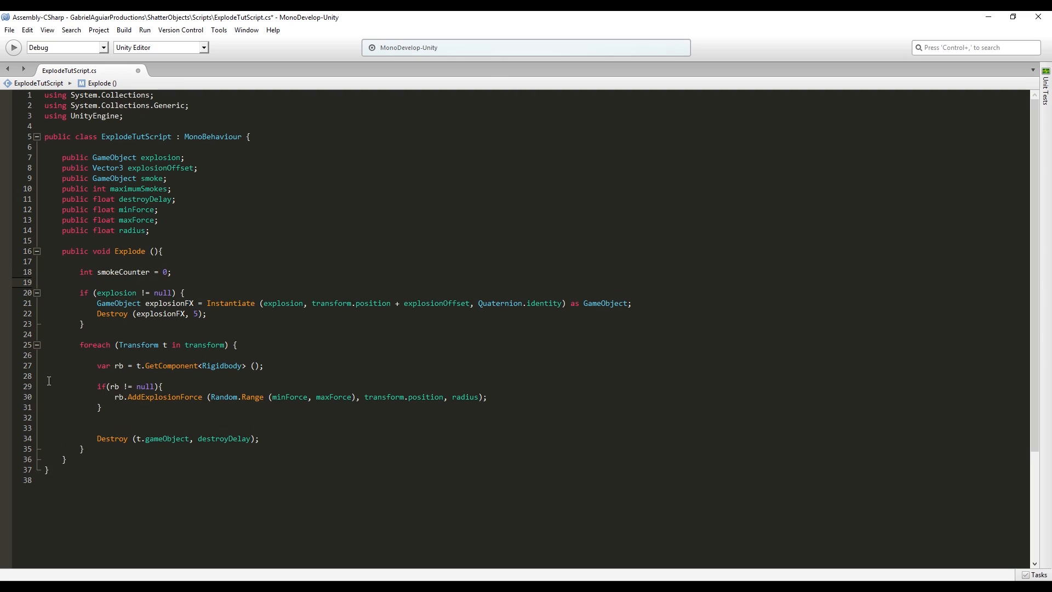
Add an if block after the rigidbody check in the foreach loop with the condition smoke != null && smokeCounter < maximumSmokes
click(121, 416)
key(Return)
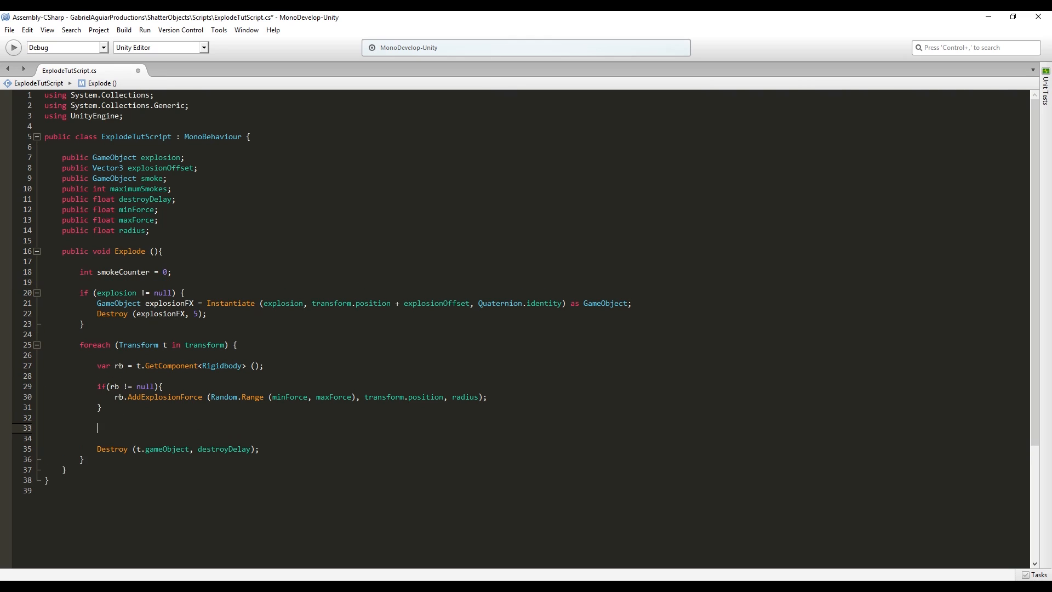
text(if(smoke != null && smoke)
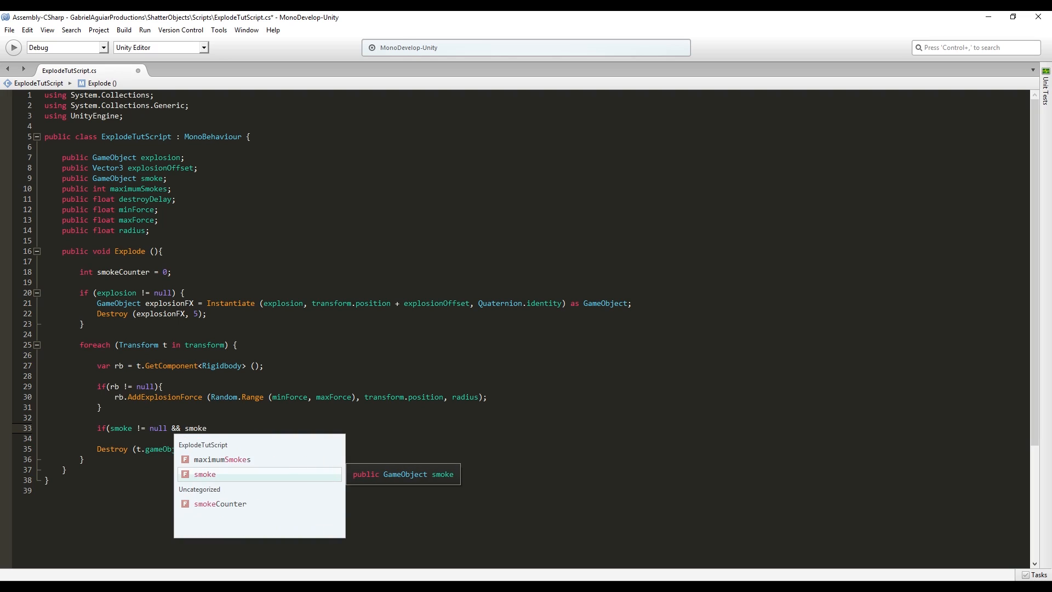
text(Counter  < maximumSmokes){)
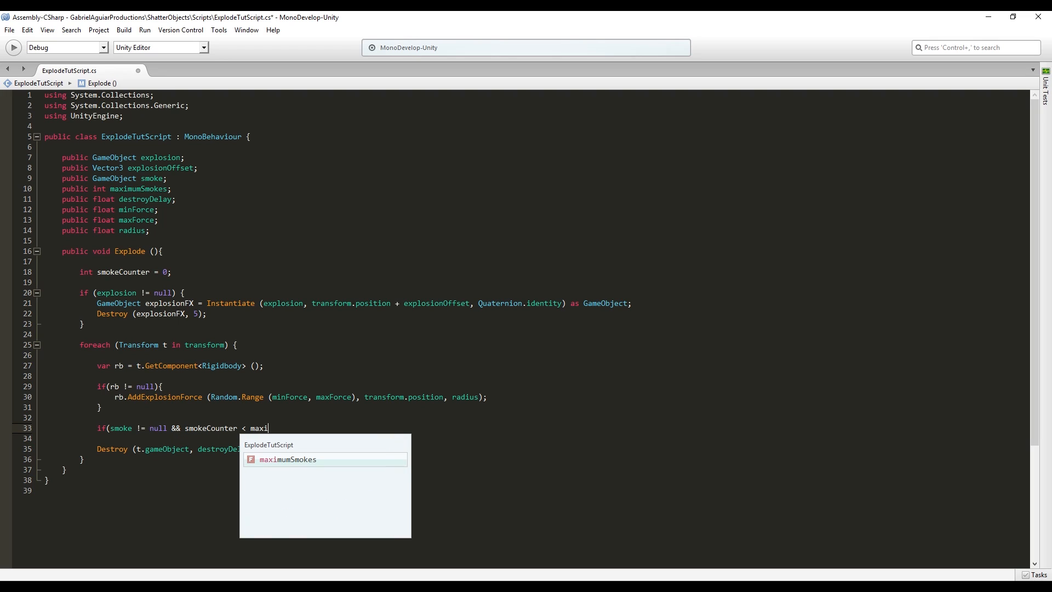
key(Return)
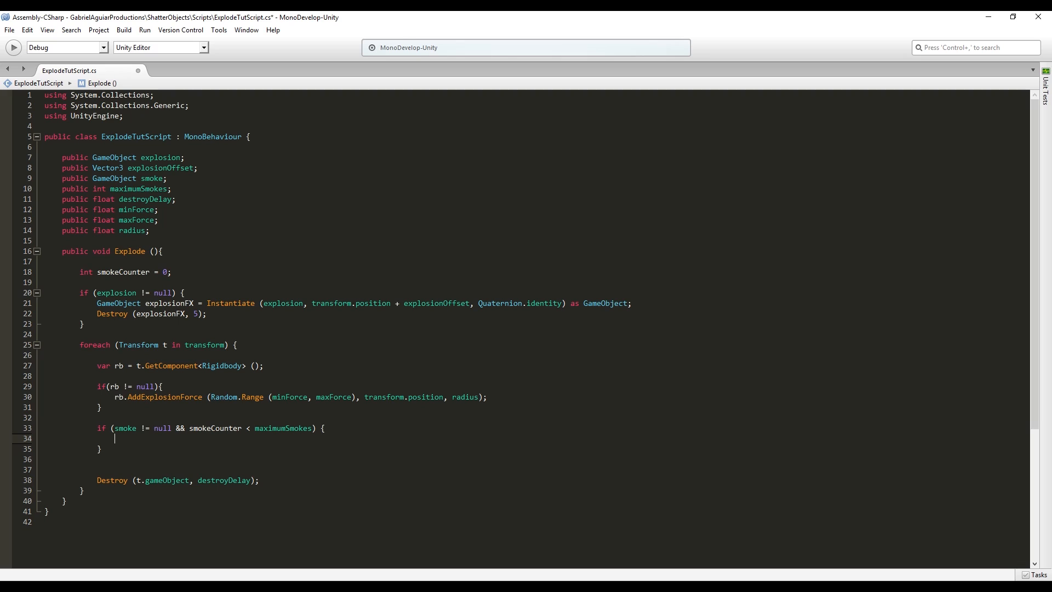
Inside the smoke if block, write GameObject smokeFX = Instantiate (smoke, t.transform) as GameObject;
text(GameObject)
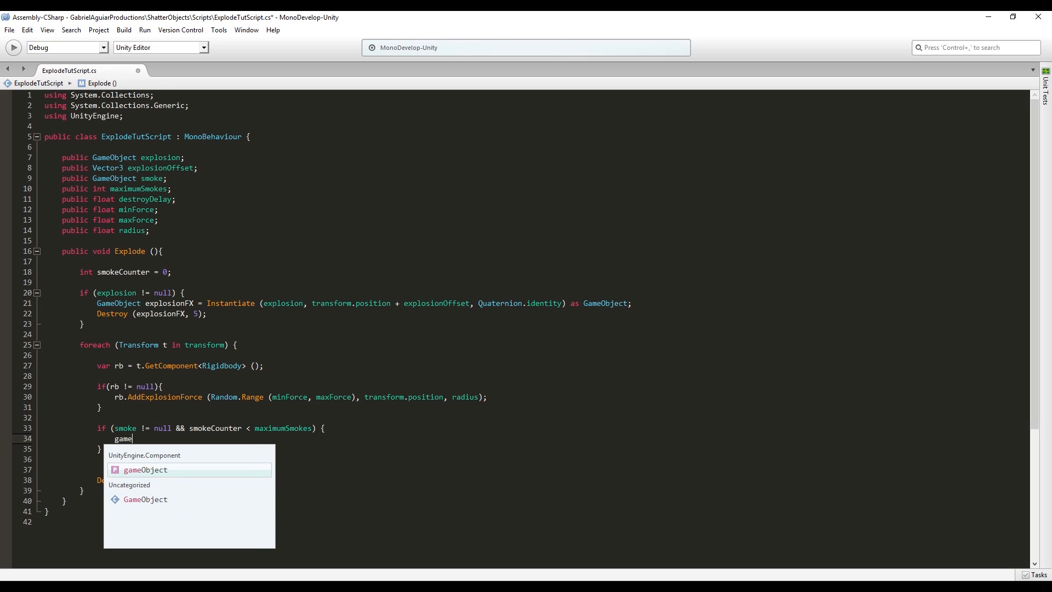
text( smoke)
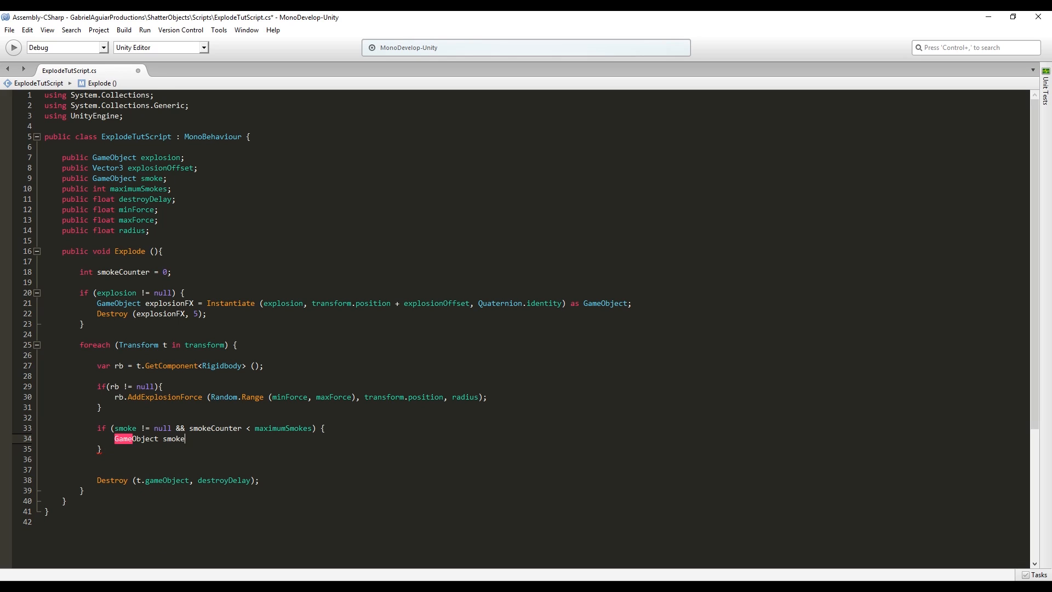
text(FX = Instantiate ()
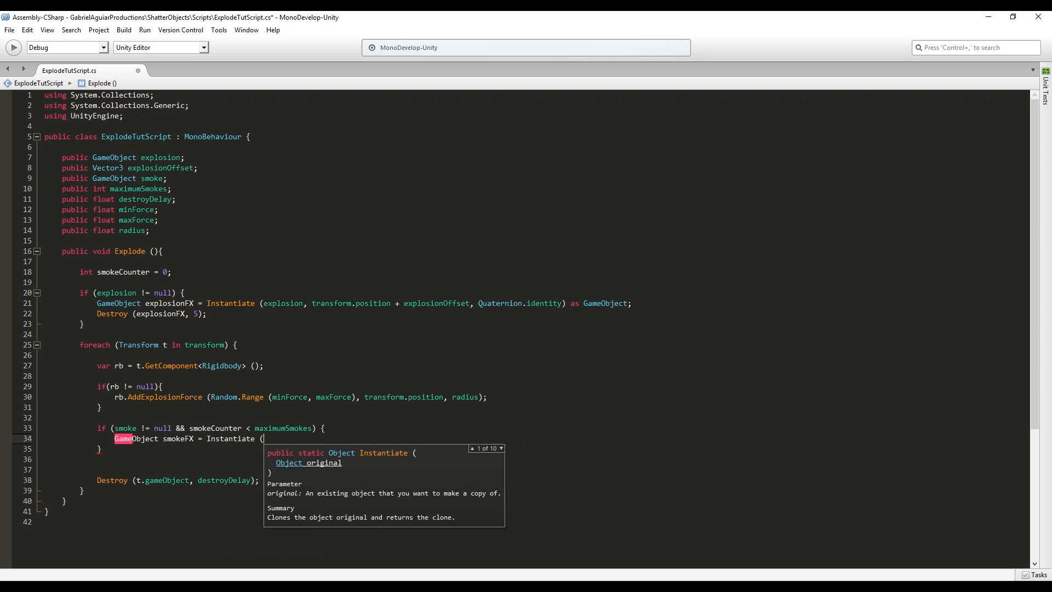
text(sm) as GameObject;)
click(264, 438)
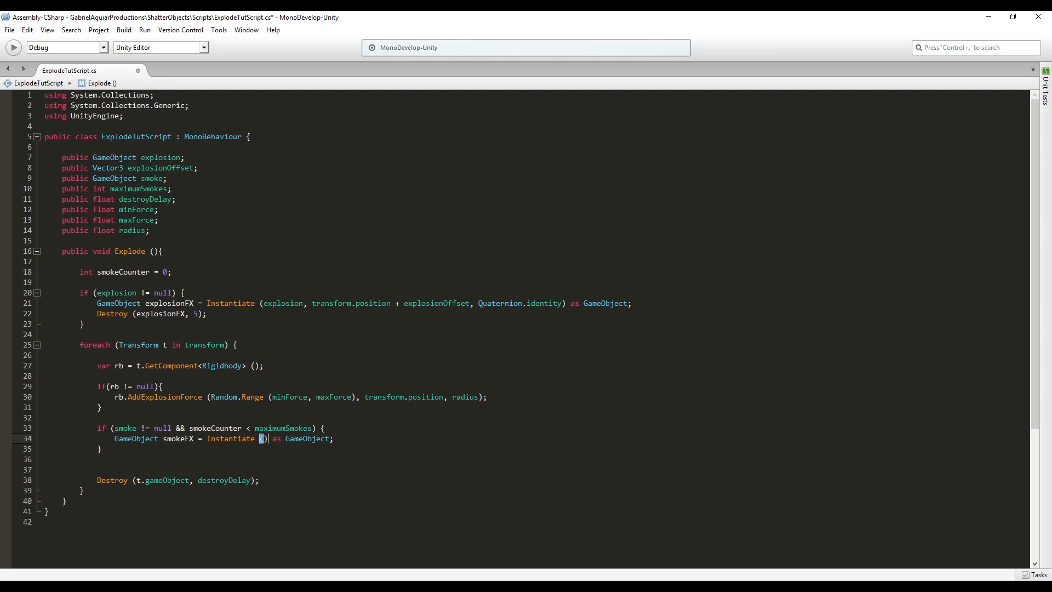
text(sm)
key(Return)
text(, t.tra)
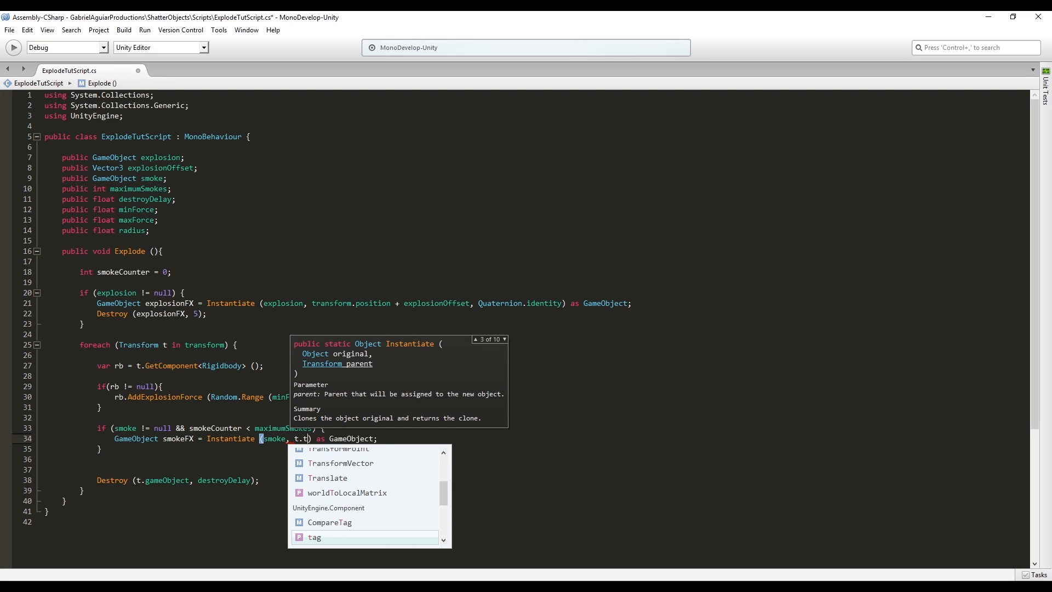
key(Return)
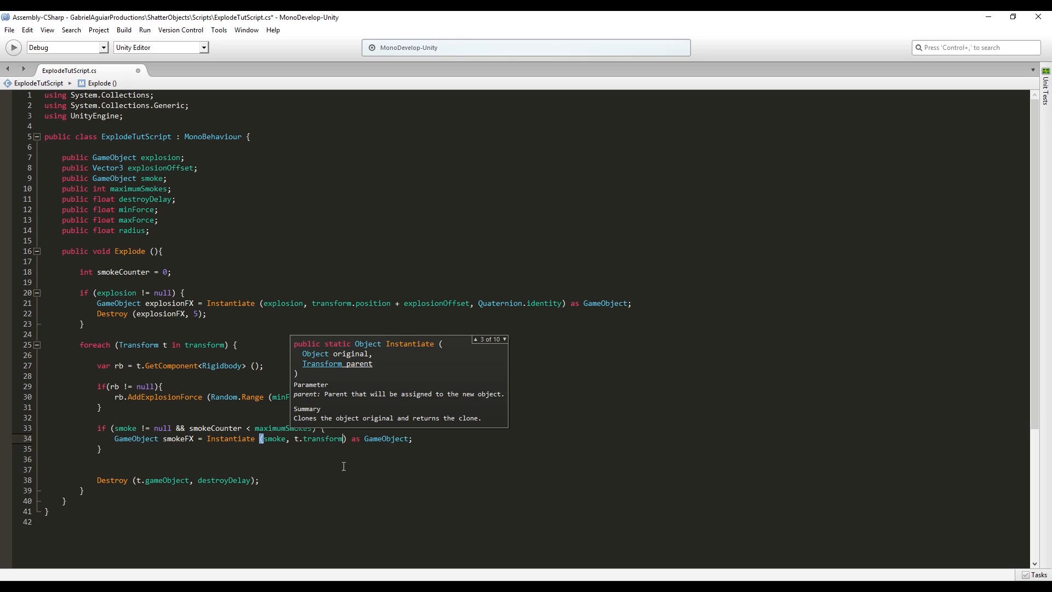
Add Destroy (smokeFX, 5); below the smoke instantiation and remove the extra blank line after the if block
click(441, 439)
key(Return)
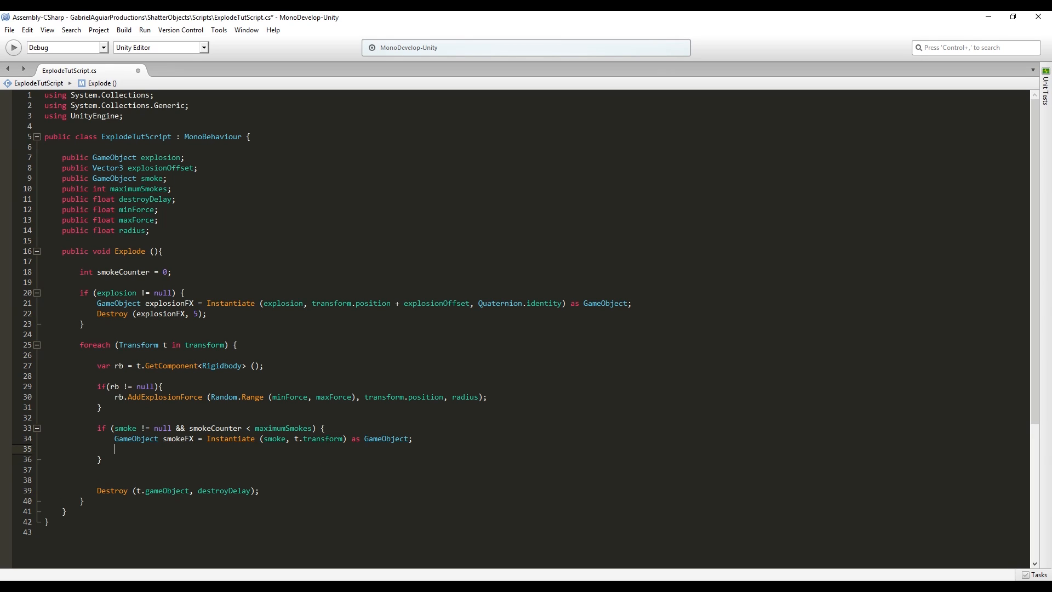
text(Destroy (smokeF)
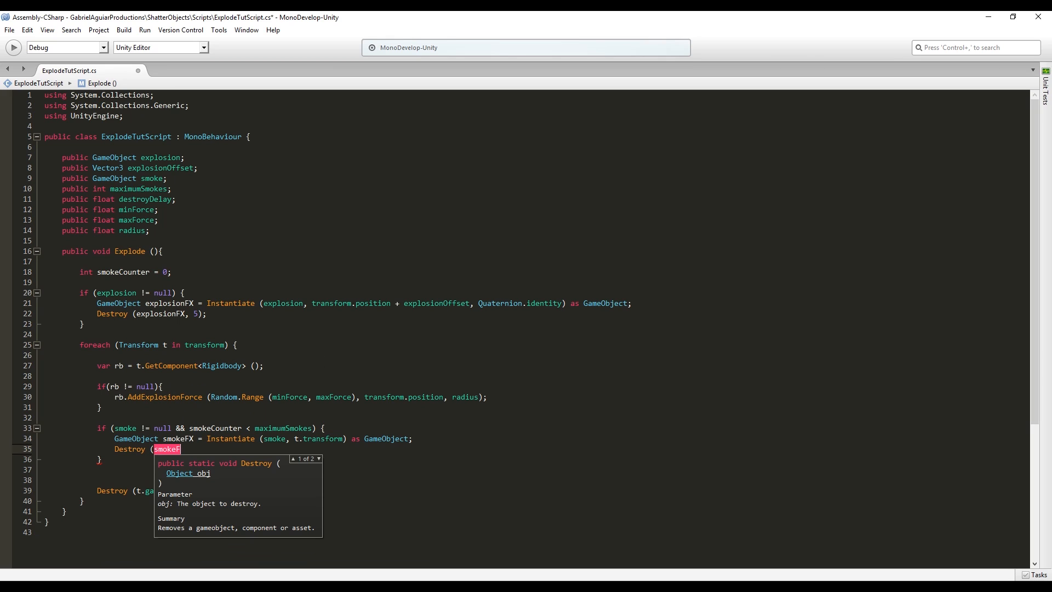
text(X, 5);)
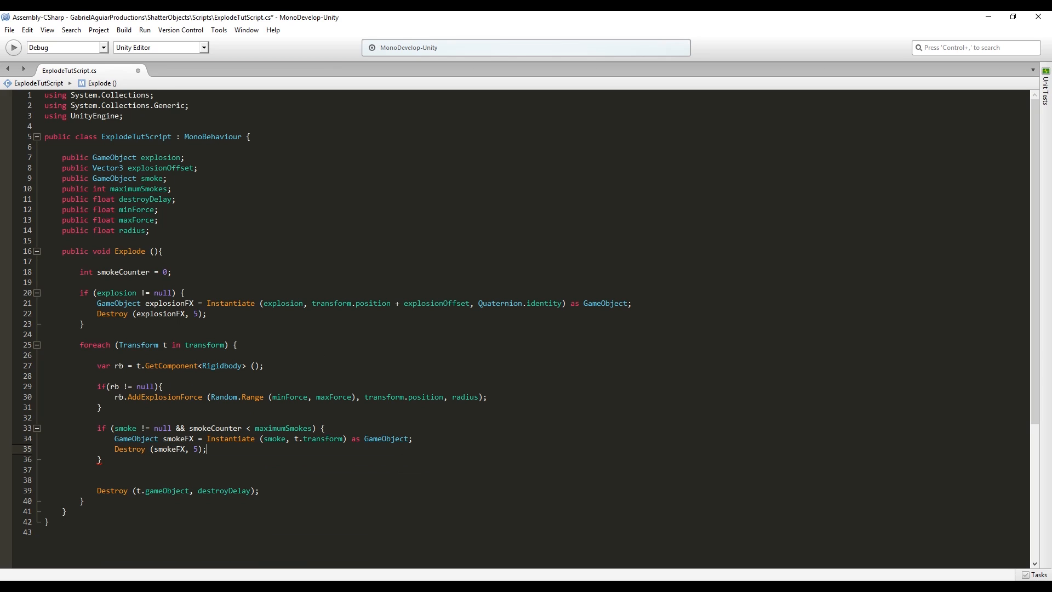
click(159, 457)
key(Delete)
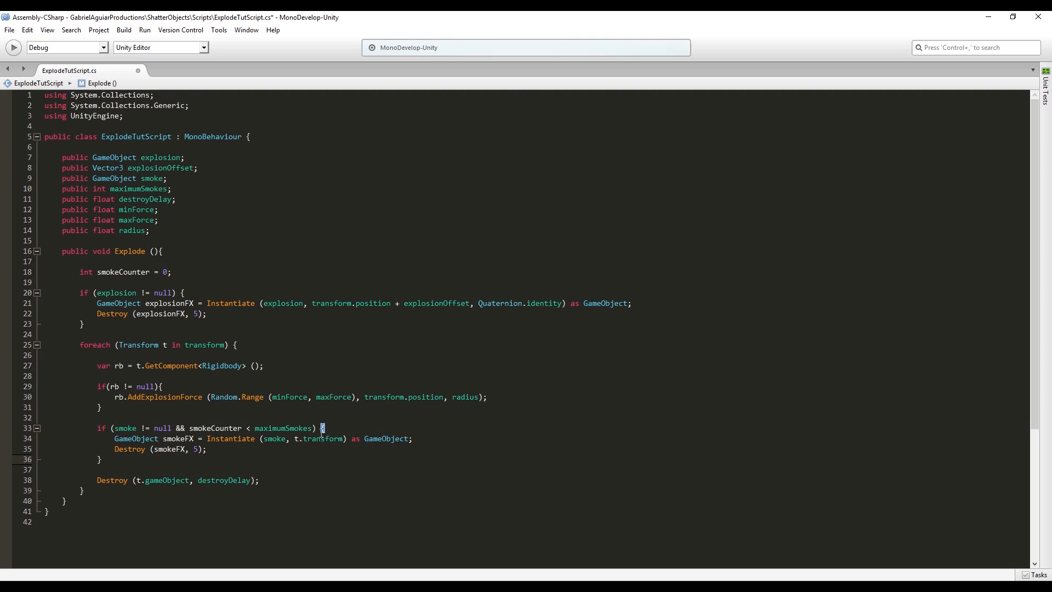
Wrap the smoke instantiation and its Destroy call in a nested if block with the condition Random.Range () == 1
click(341, 429)
key(Return)
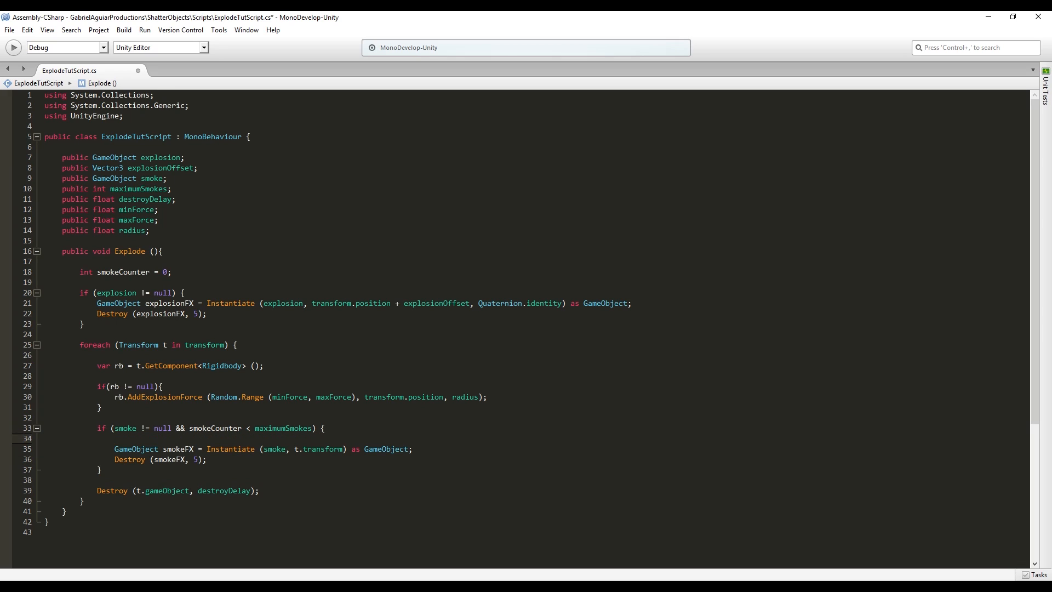
text(if(R)
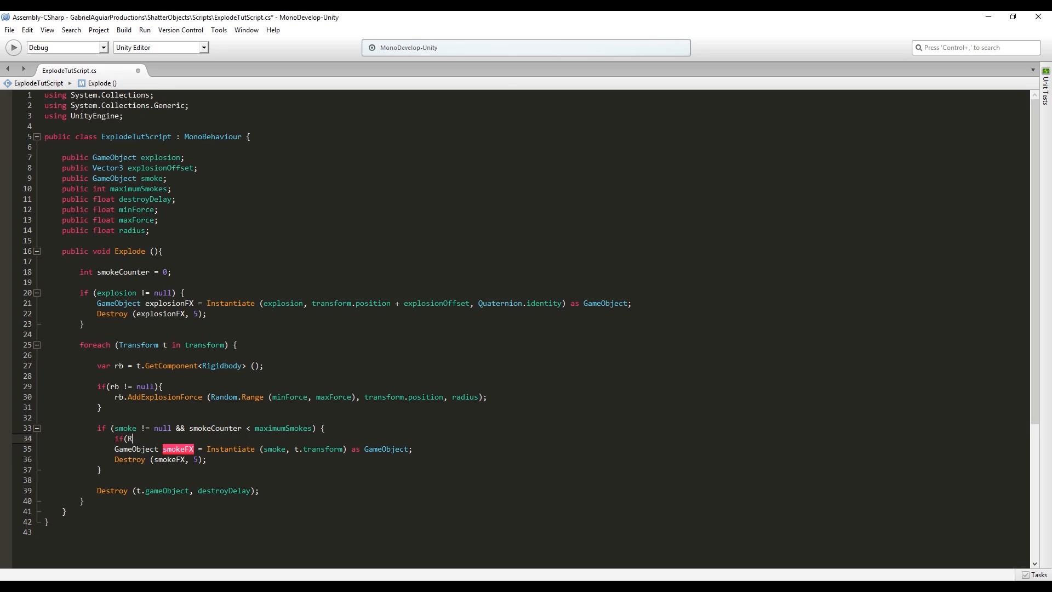
text(andom.Ra)
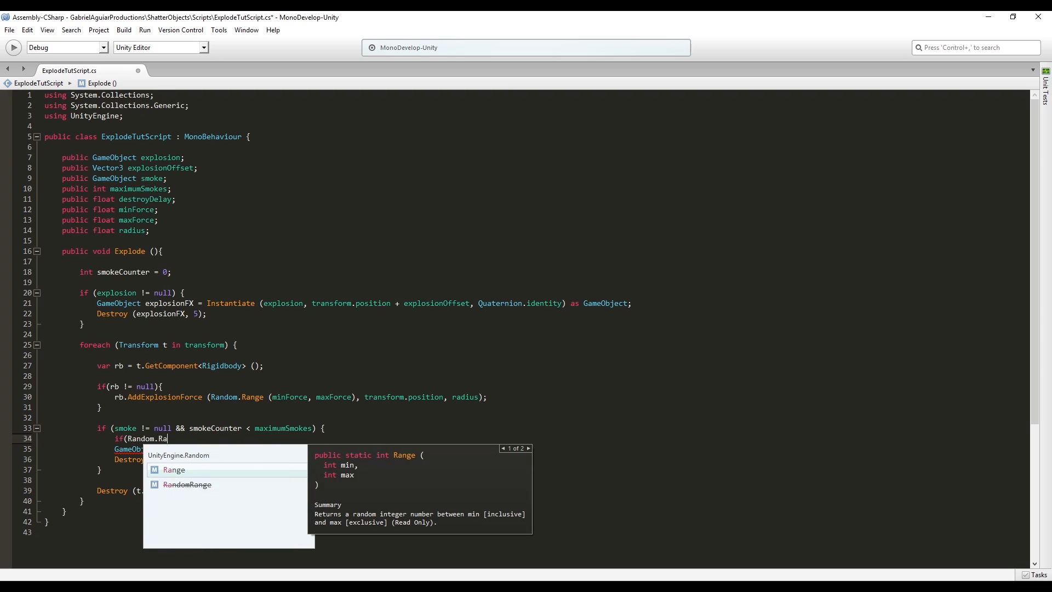
key(Return)
text(() )
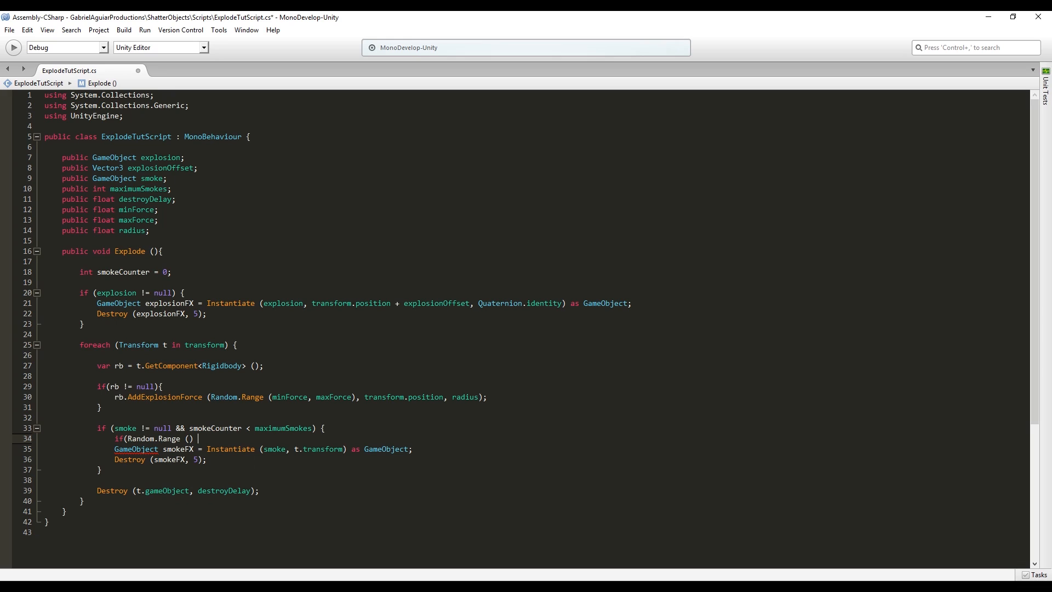
text(==1))
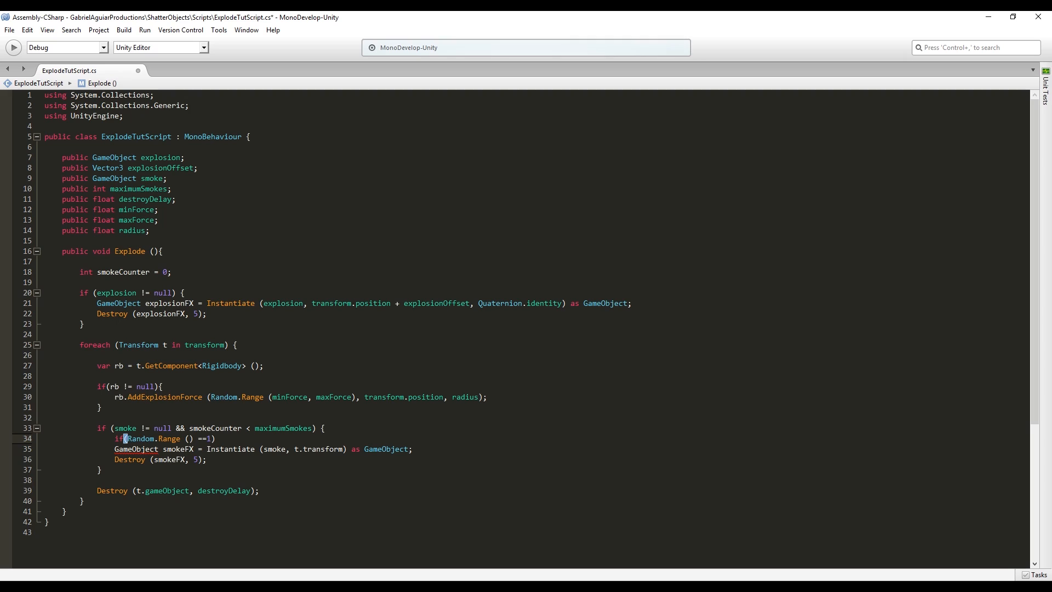
text({)
click(263, 458)
key(Return)
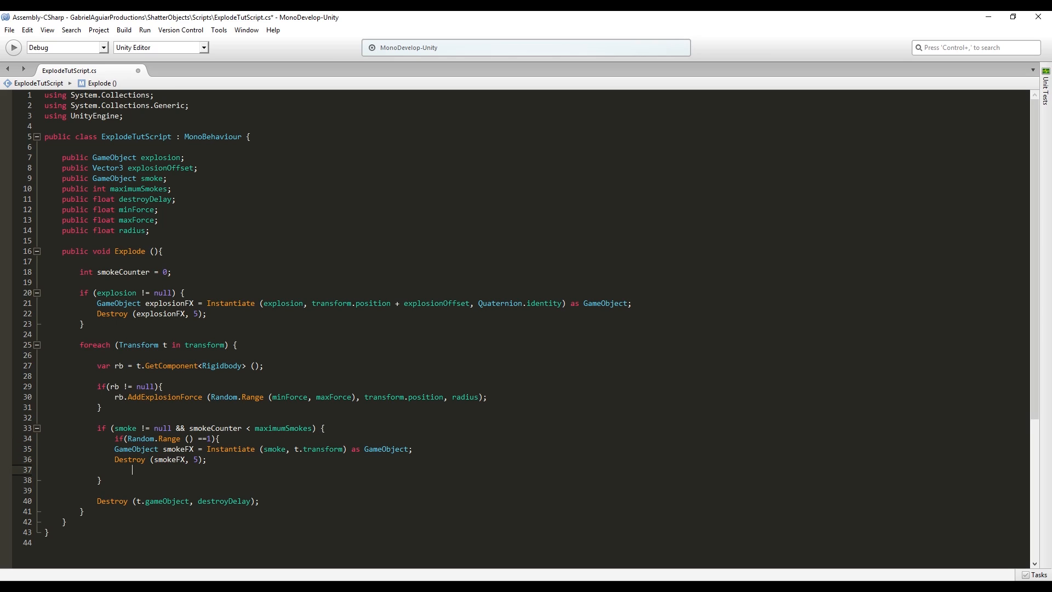
text(})
Give the Random.Range call in the nested smoke condition the arguments 1, 4
click(194, 438)
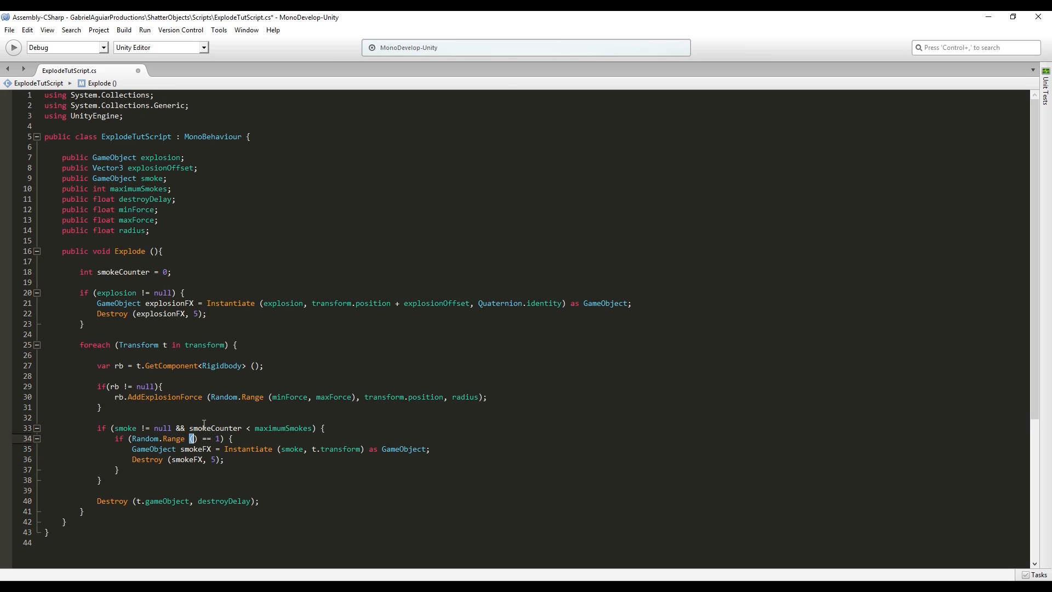
text(1, 4)
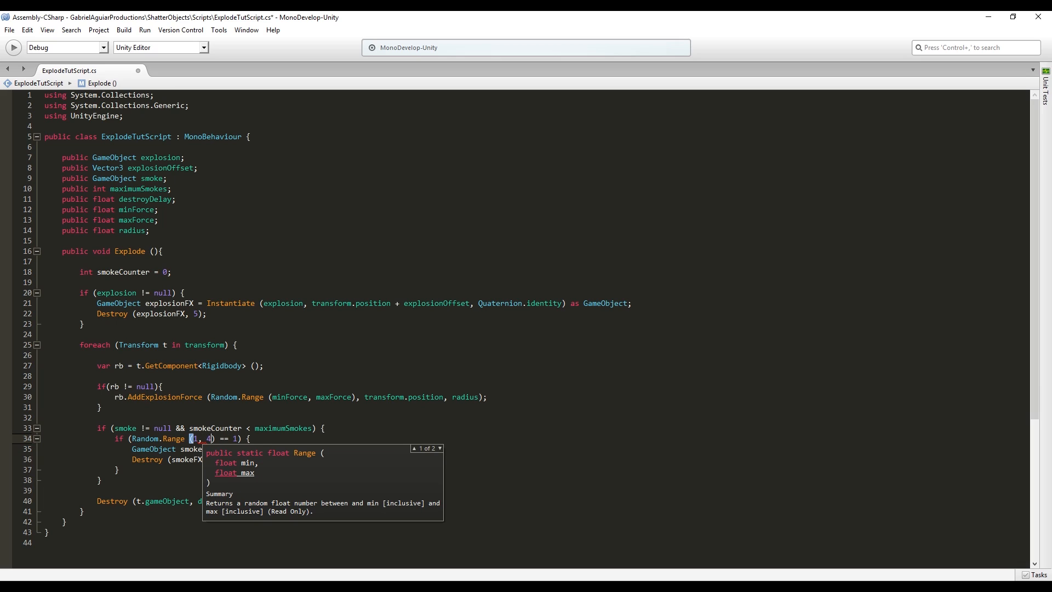
key(Escape)
key(End)
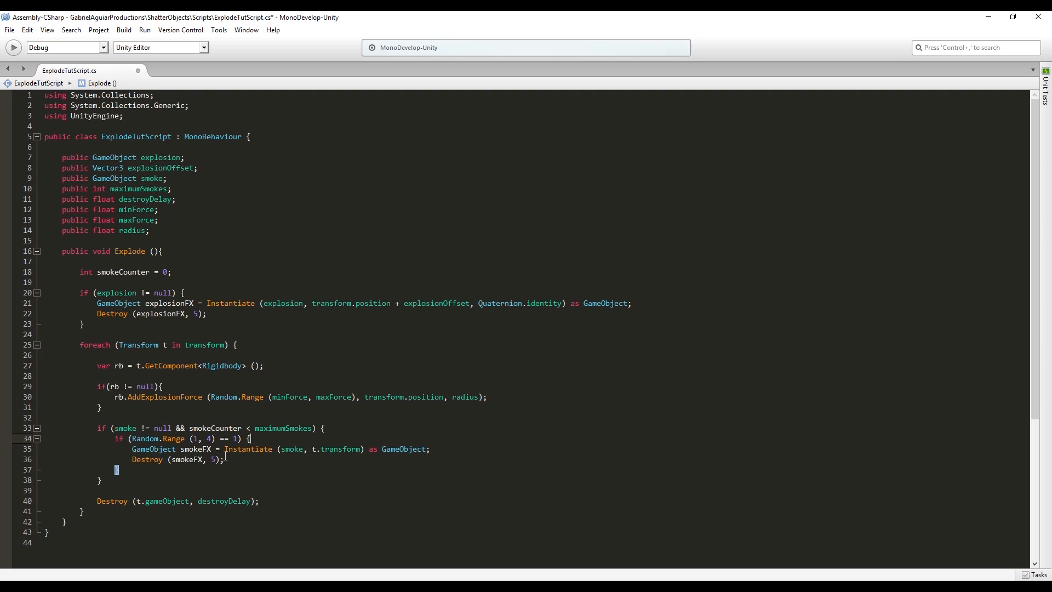
Add smokeCounter++; between the smoke instantiation and its Destroy call, and save the script
key(ctrl+s)
key(Down)
key(End)
key(Return)
text(Smokec)
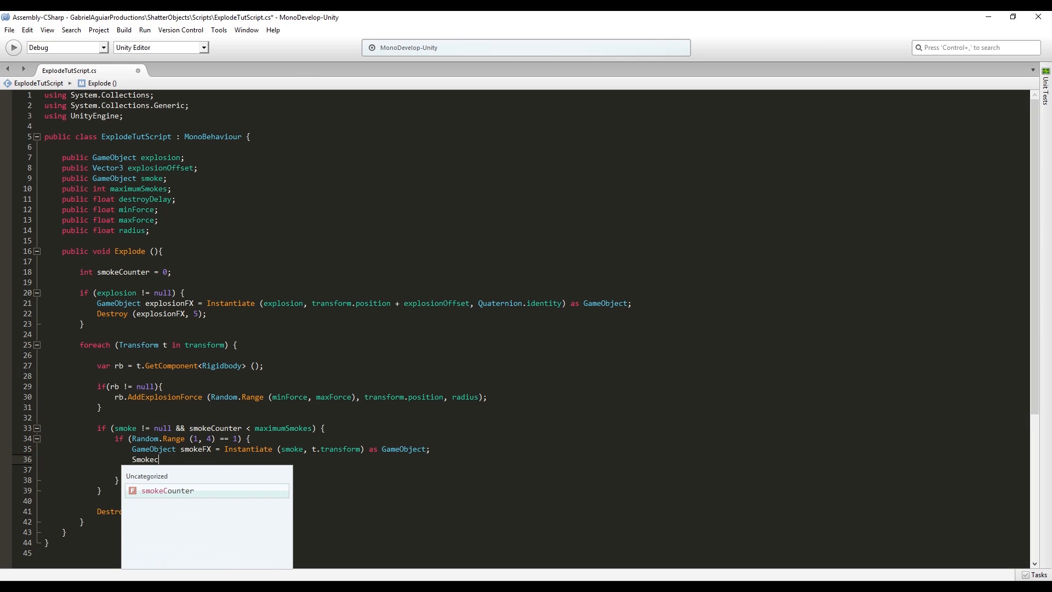
key(Return)
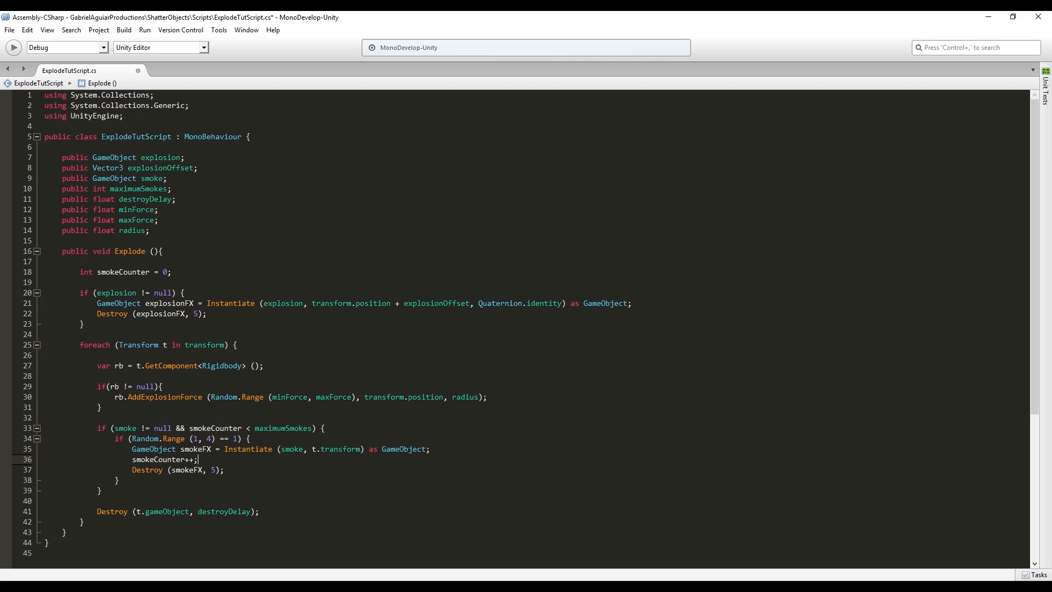
key(ctrl+s)
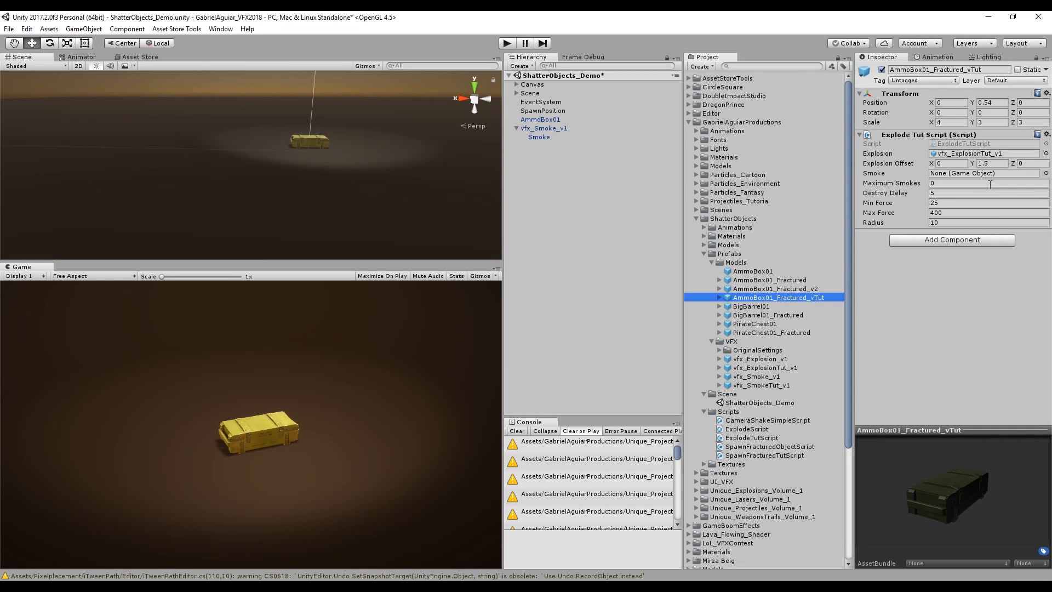
Clear the console and assign the vfx_SmokeTut_v1 prefab as the Smoke object of AmmoBox01_Fractured_vTut
click(518, 431)
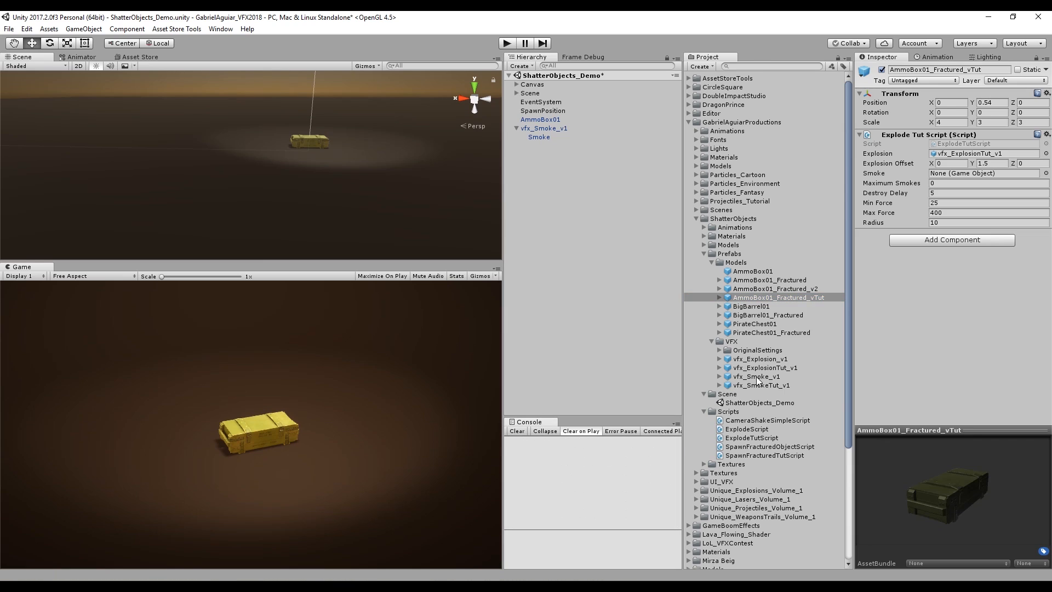
drag(780, 385, 953, 175)
key(Tab)
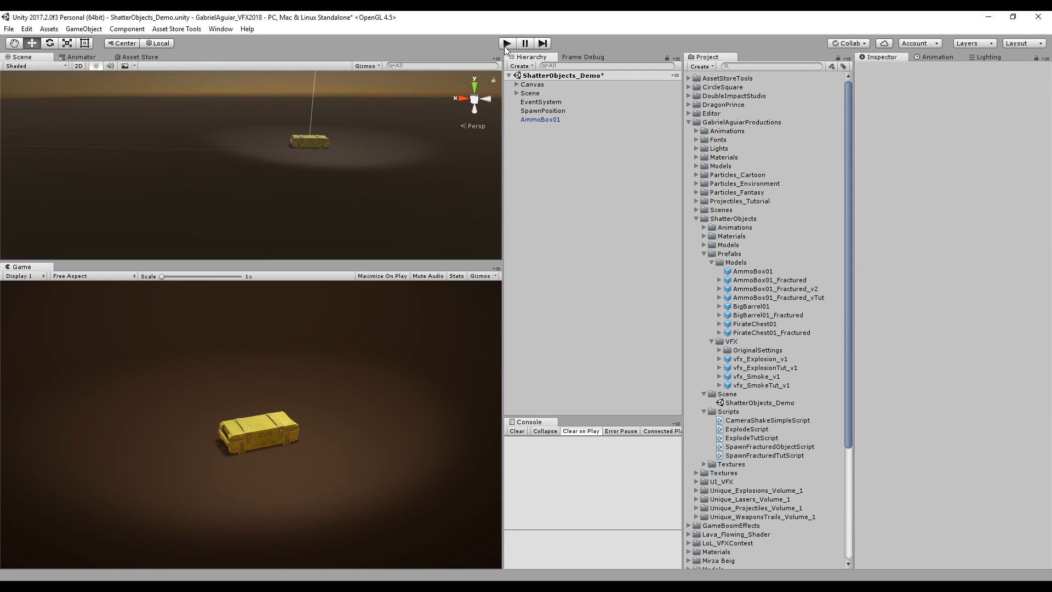
Play the scene, shatter the ammo box several times to check the explosion and smoke trails, and stop playback
click(504, 46)
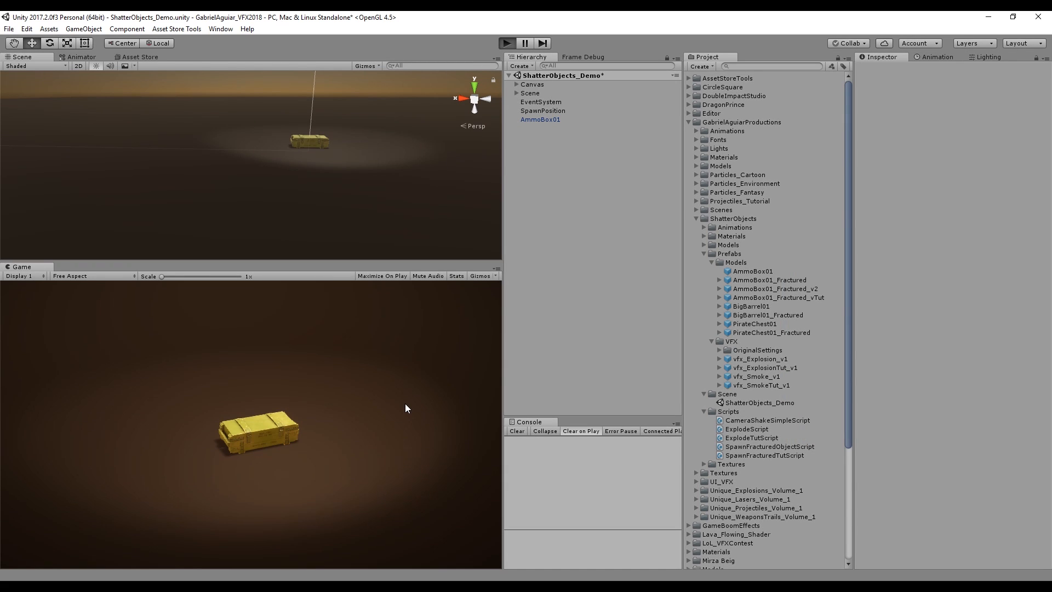
click(293, 435)
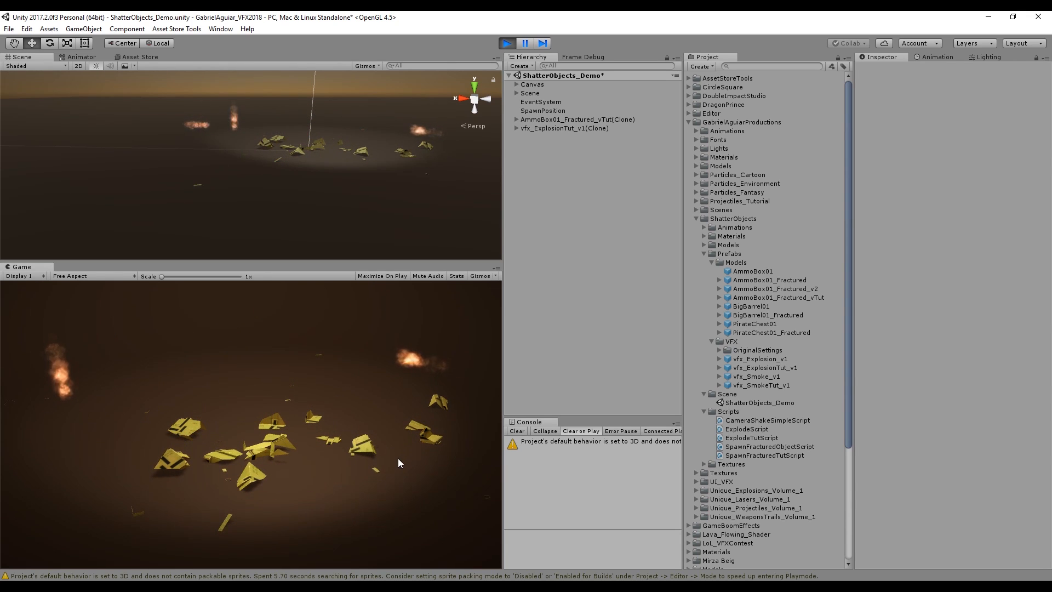
click(323, 454)
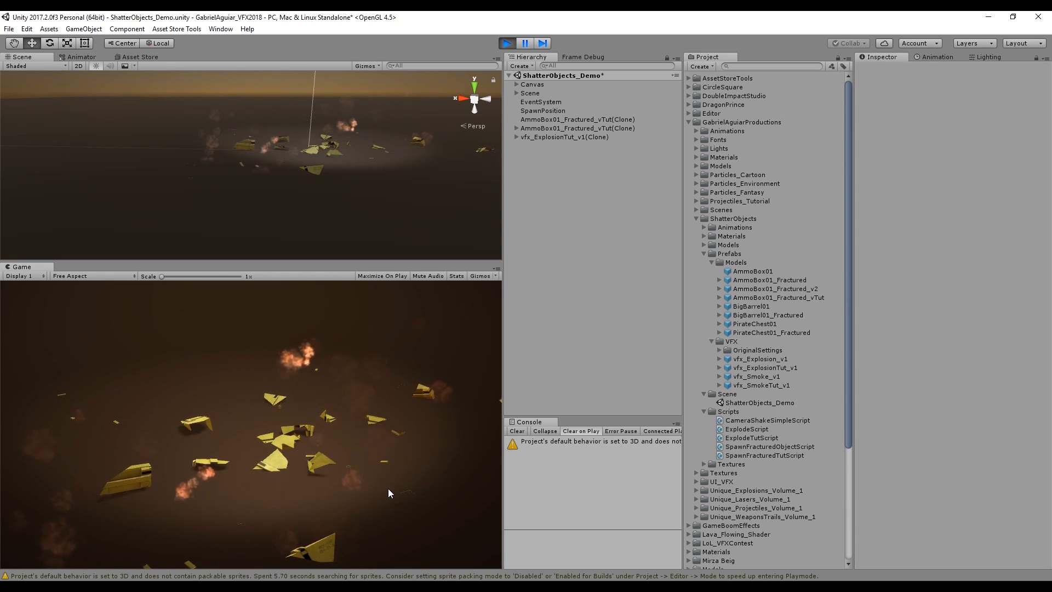
click(299, 424)
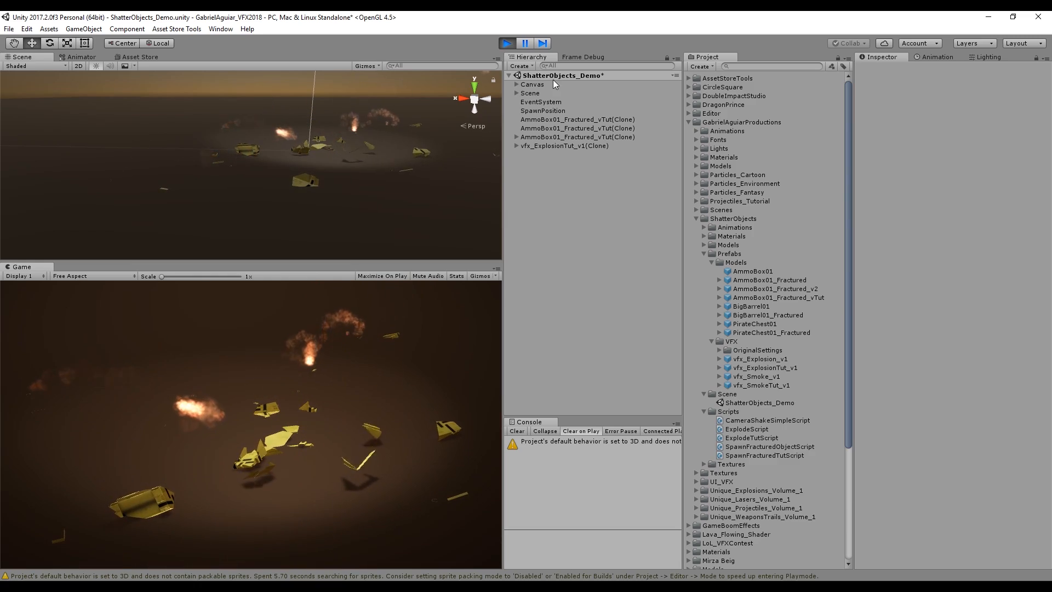
click(507, 43)
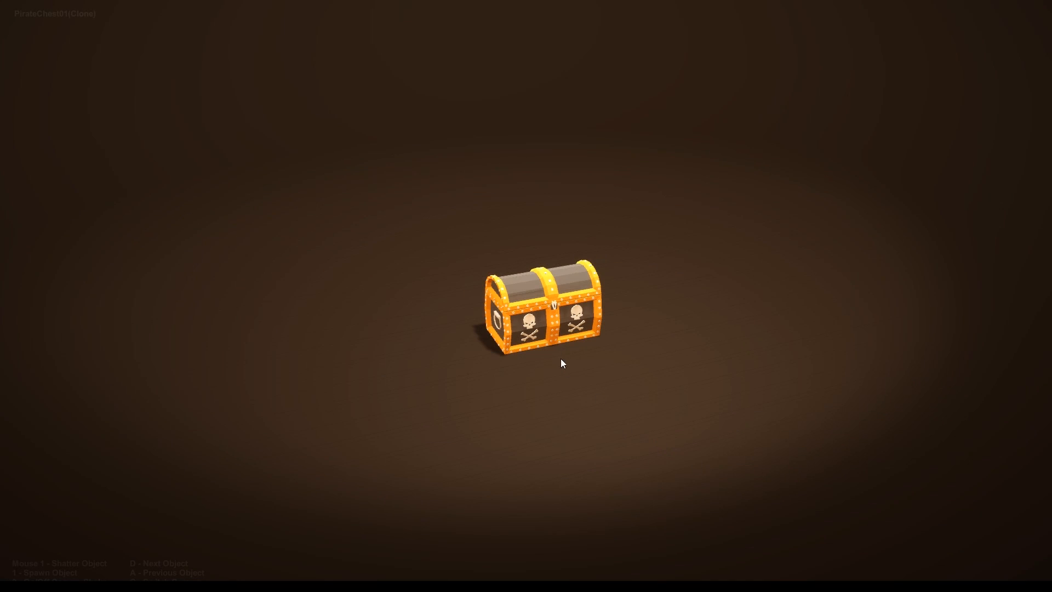
In the full-screen demo, shatter and respawn the pirate chest, zoom out, and switch to the ammo box to shatter it
click(561, 362)
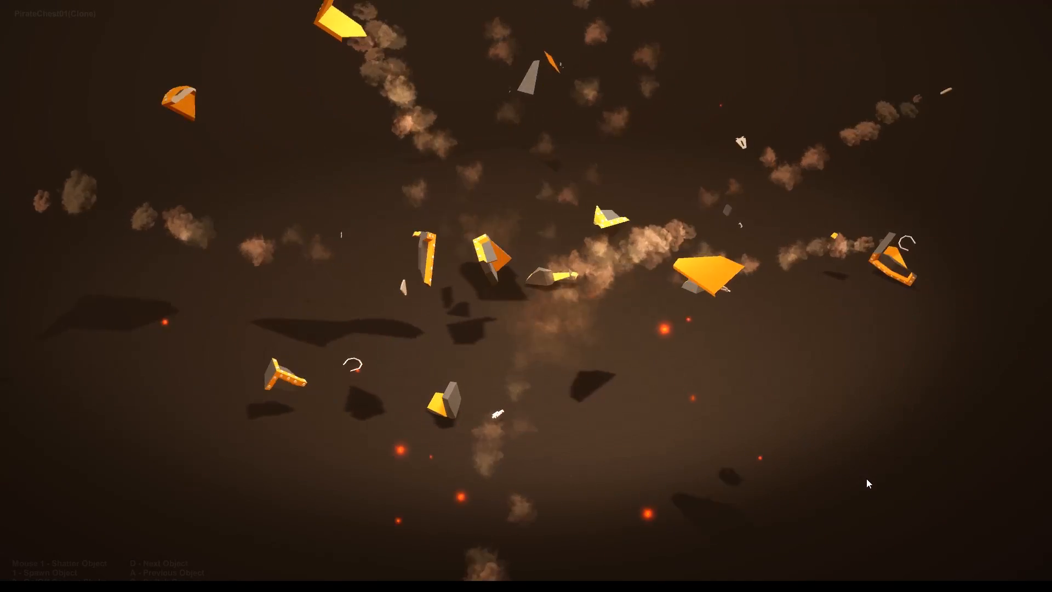
key(1)
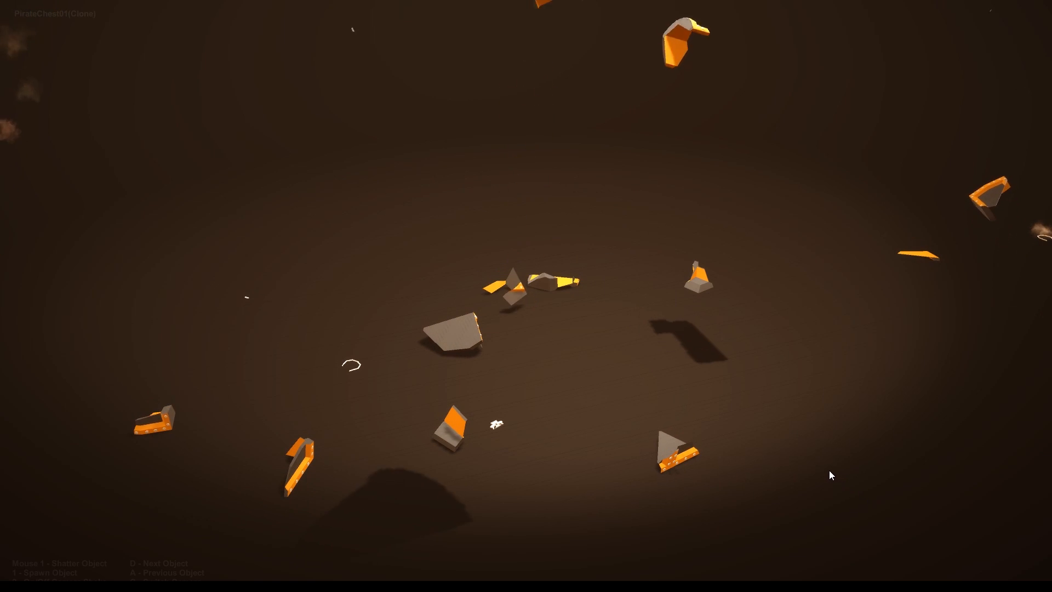
scroll(815, 468, down, 1)
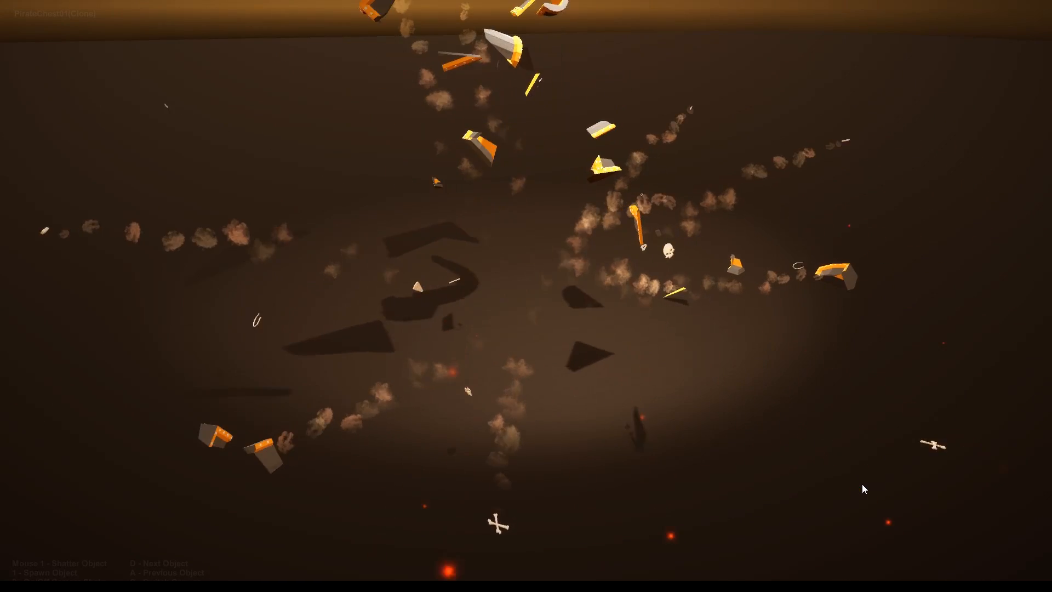
key(d)
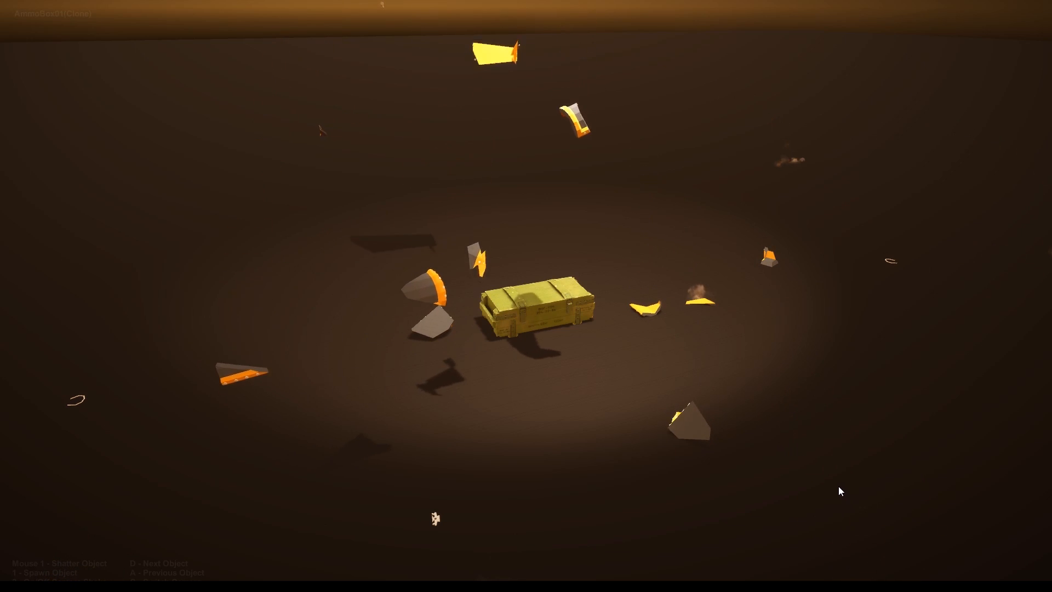
click(554, 304)
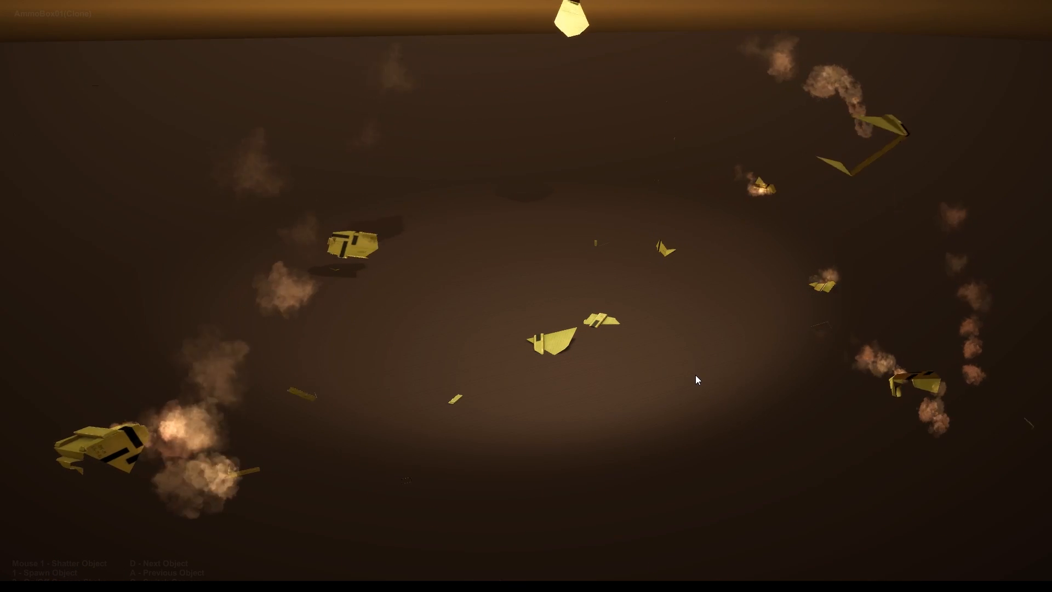
Switch to the barrel, shatter and respawn it repeatedly, and move on to the pirate chest
key(d)
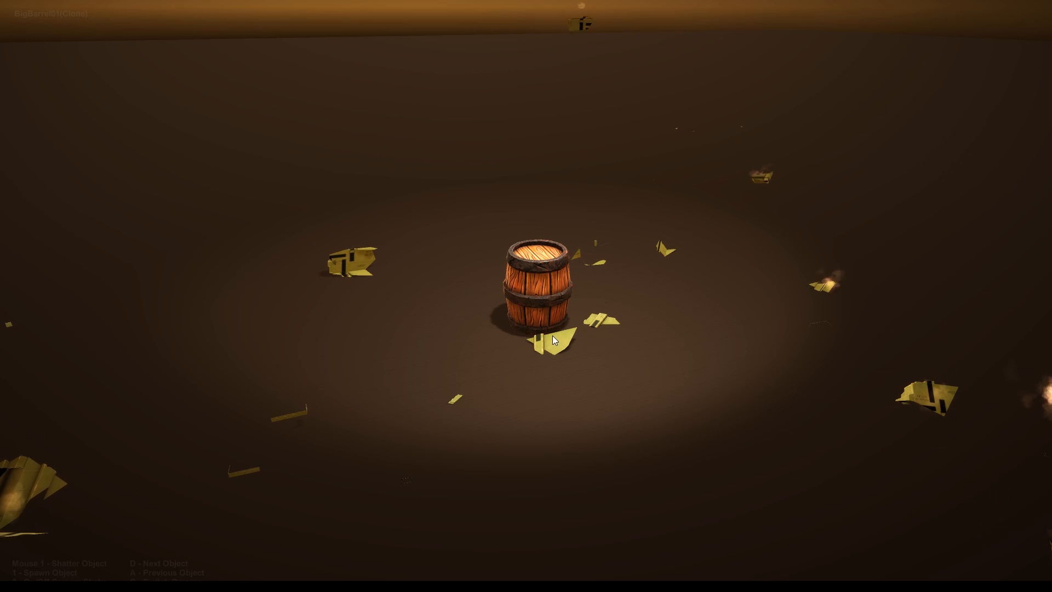
click(552, 300)
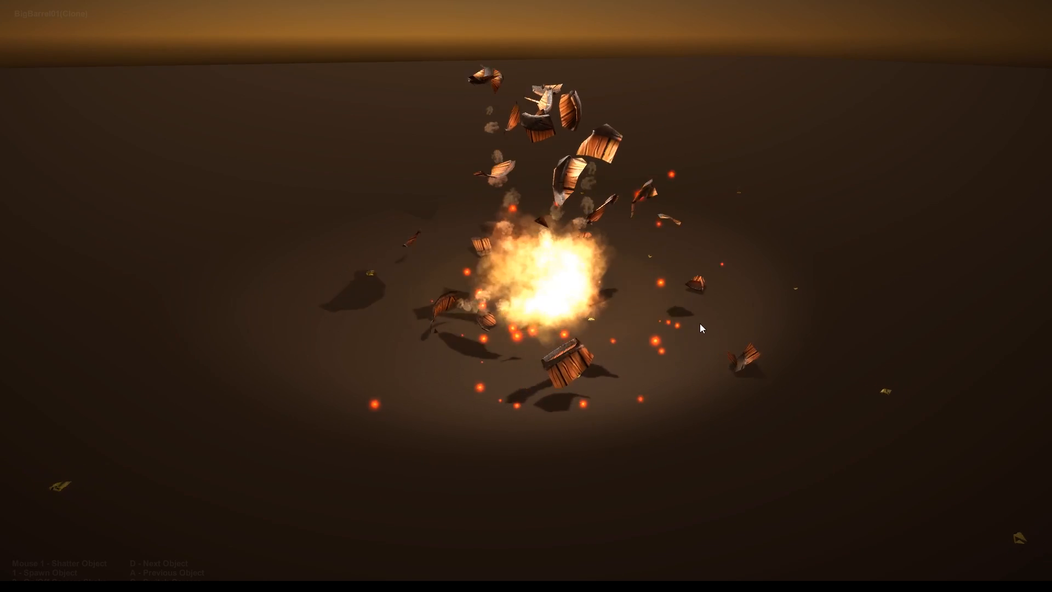
key(1)
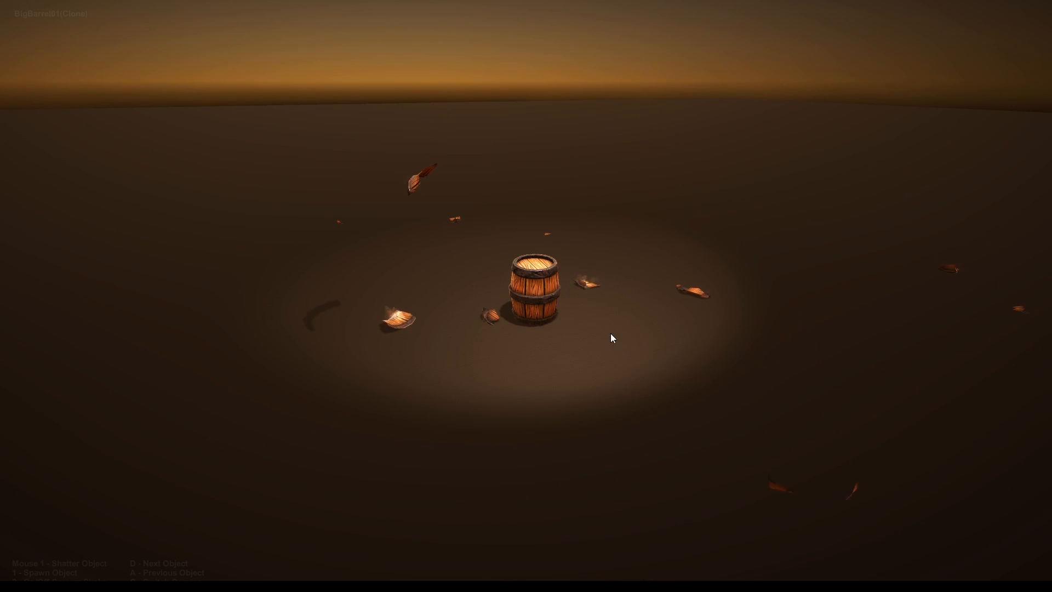
click(545, 312)
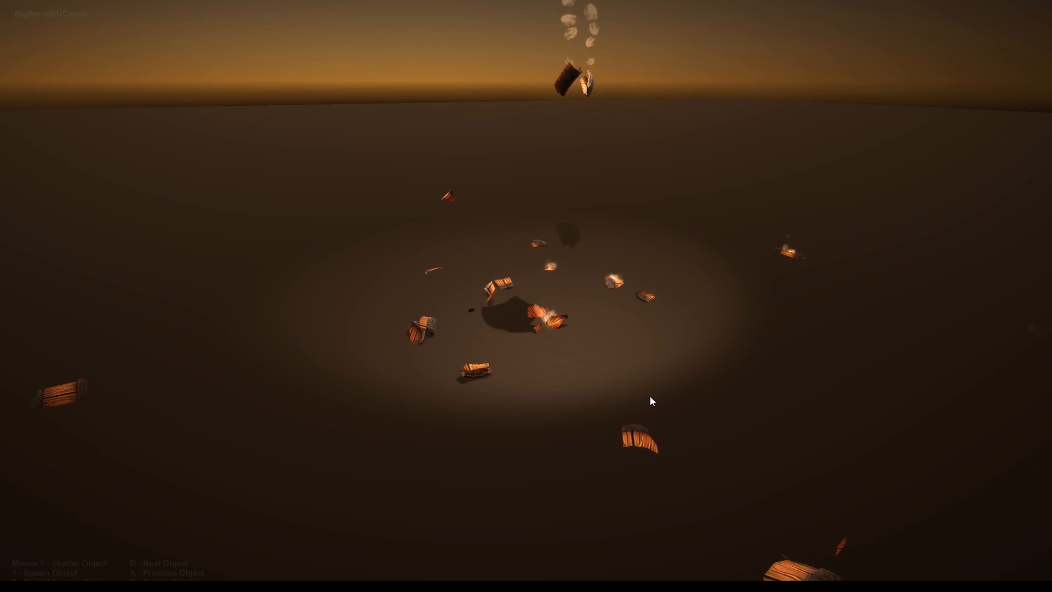
key(1)
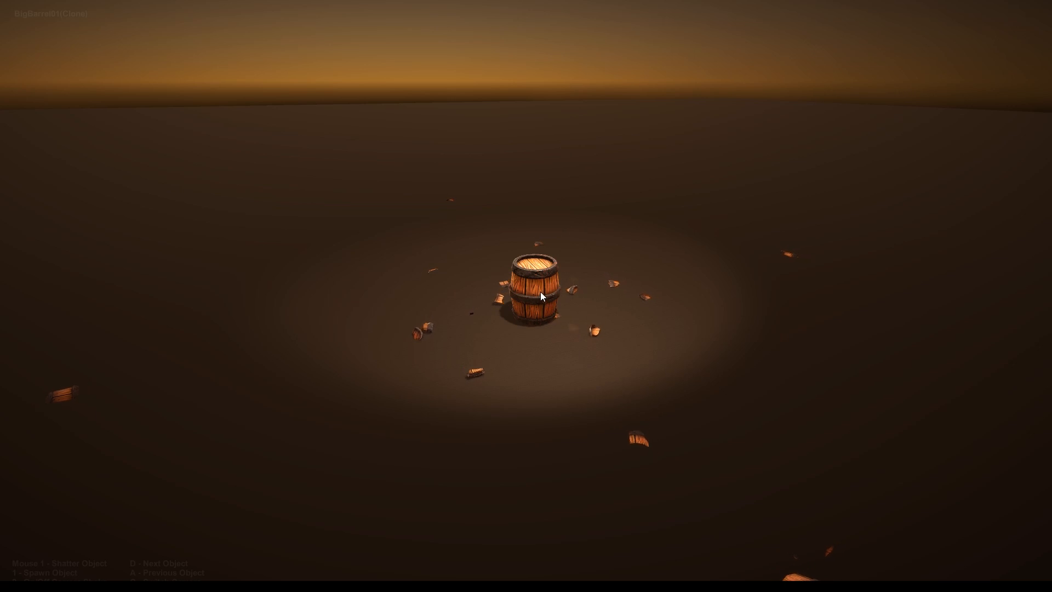
click(540, 292)
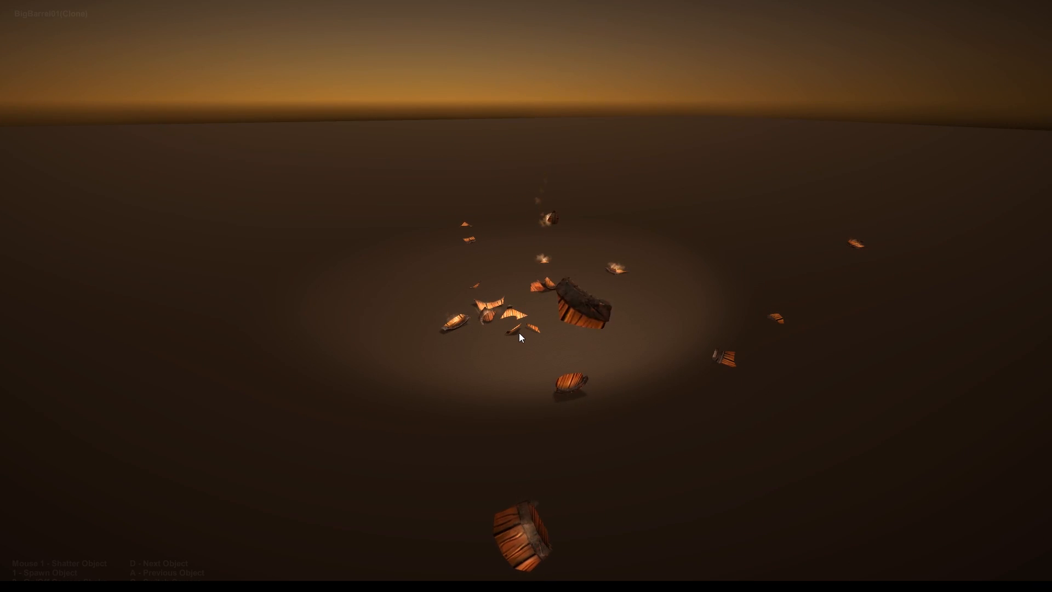
key(d)
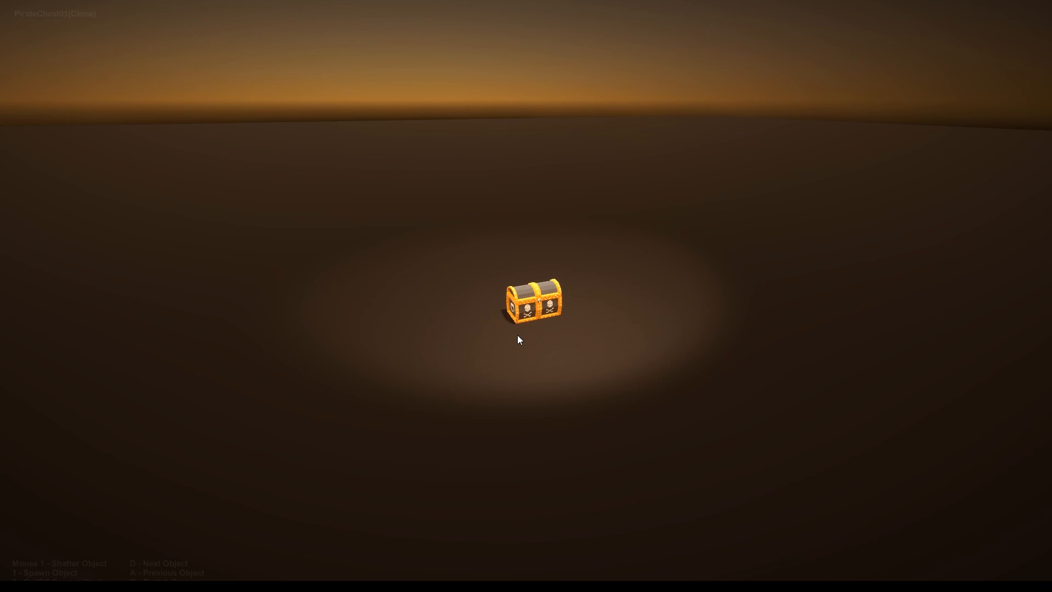